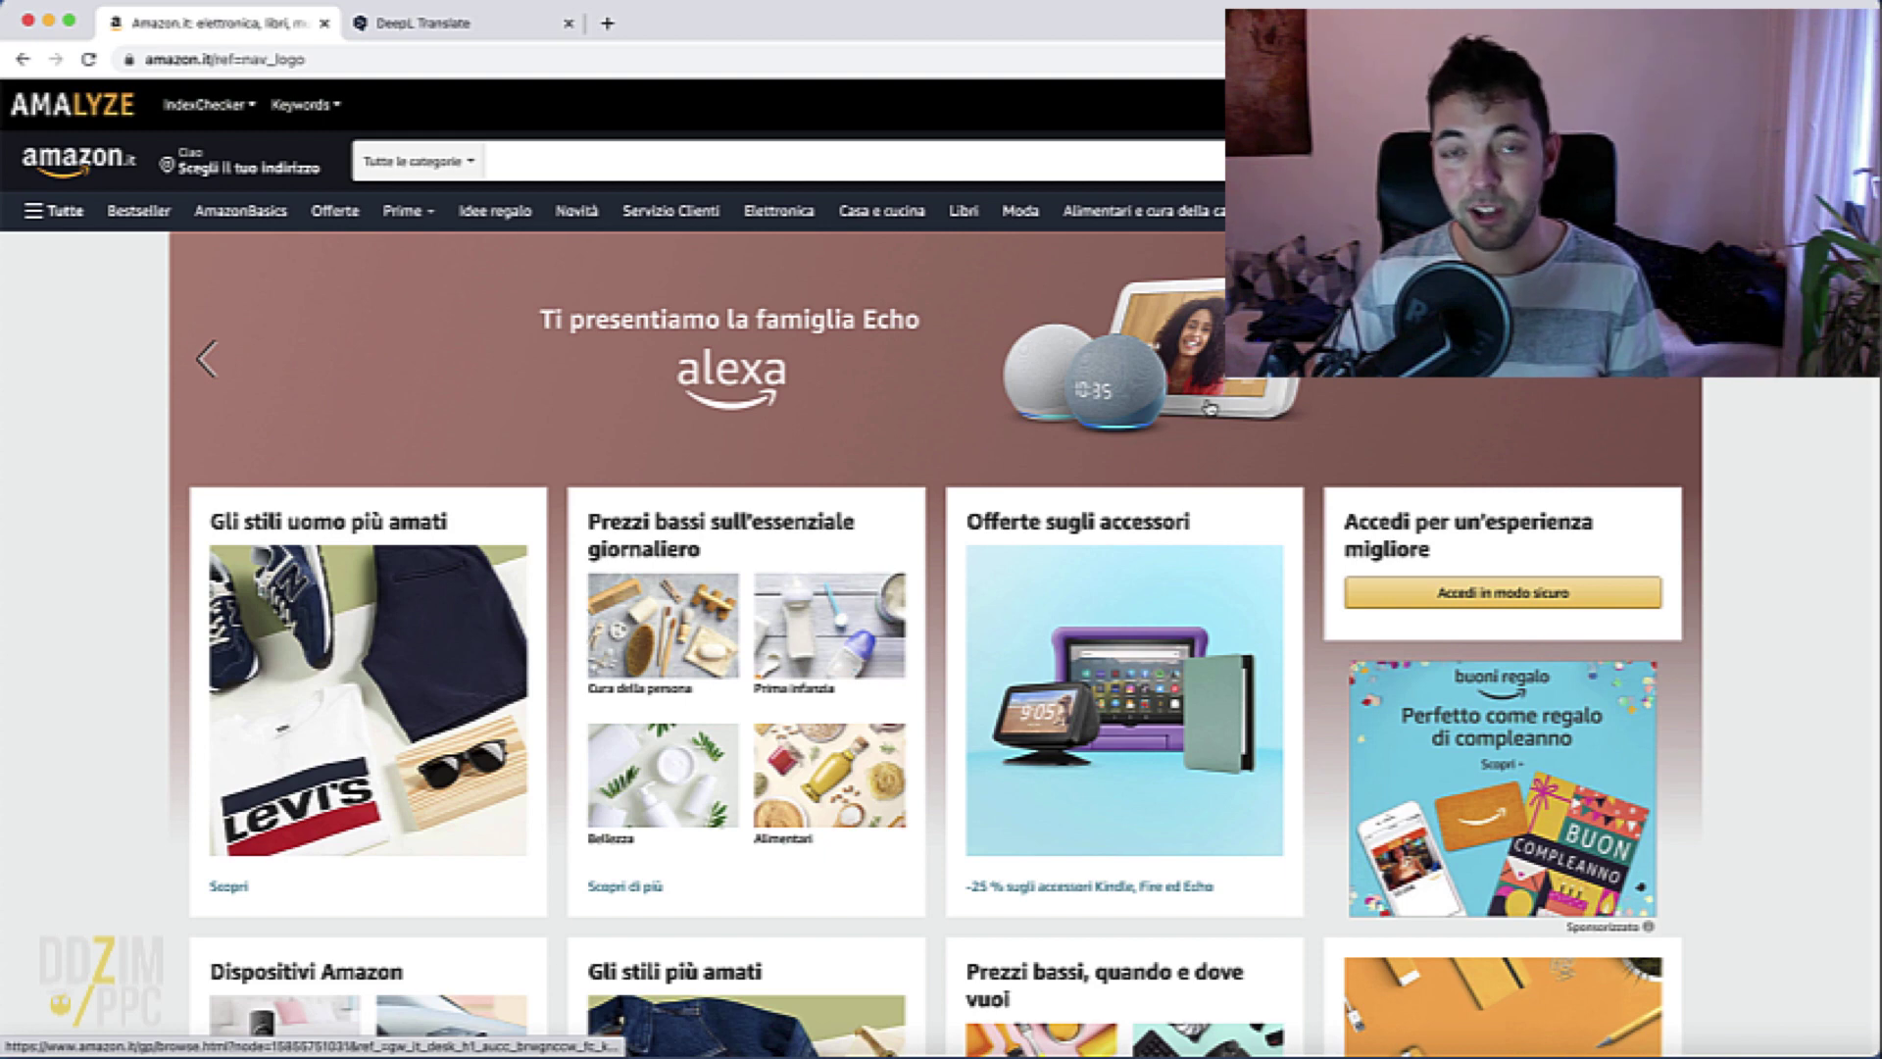
{"action": "left_click", "coordinate": [1210, 408]}
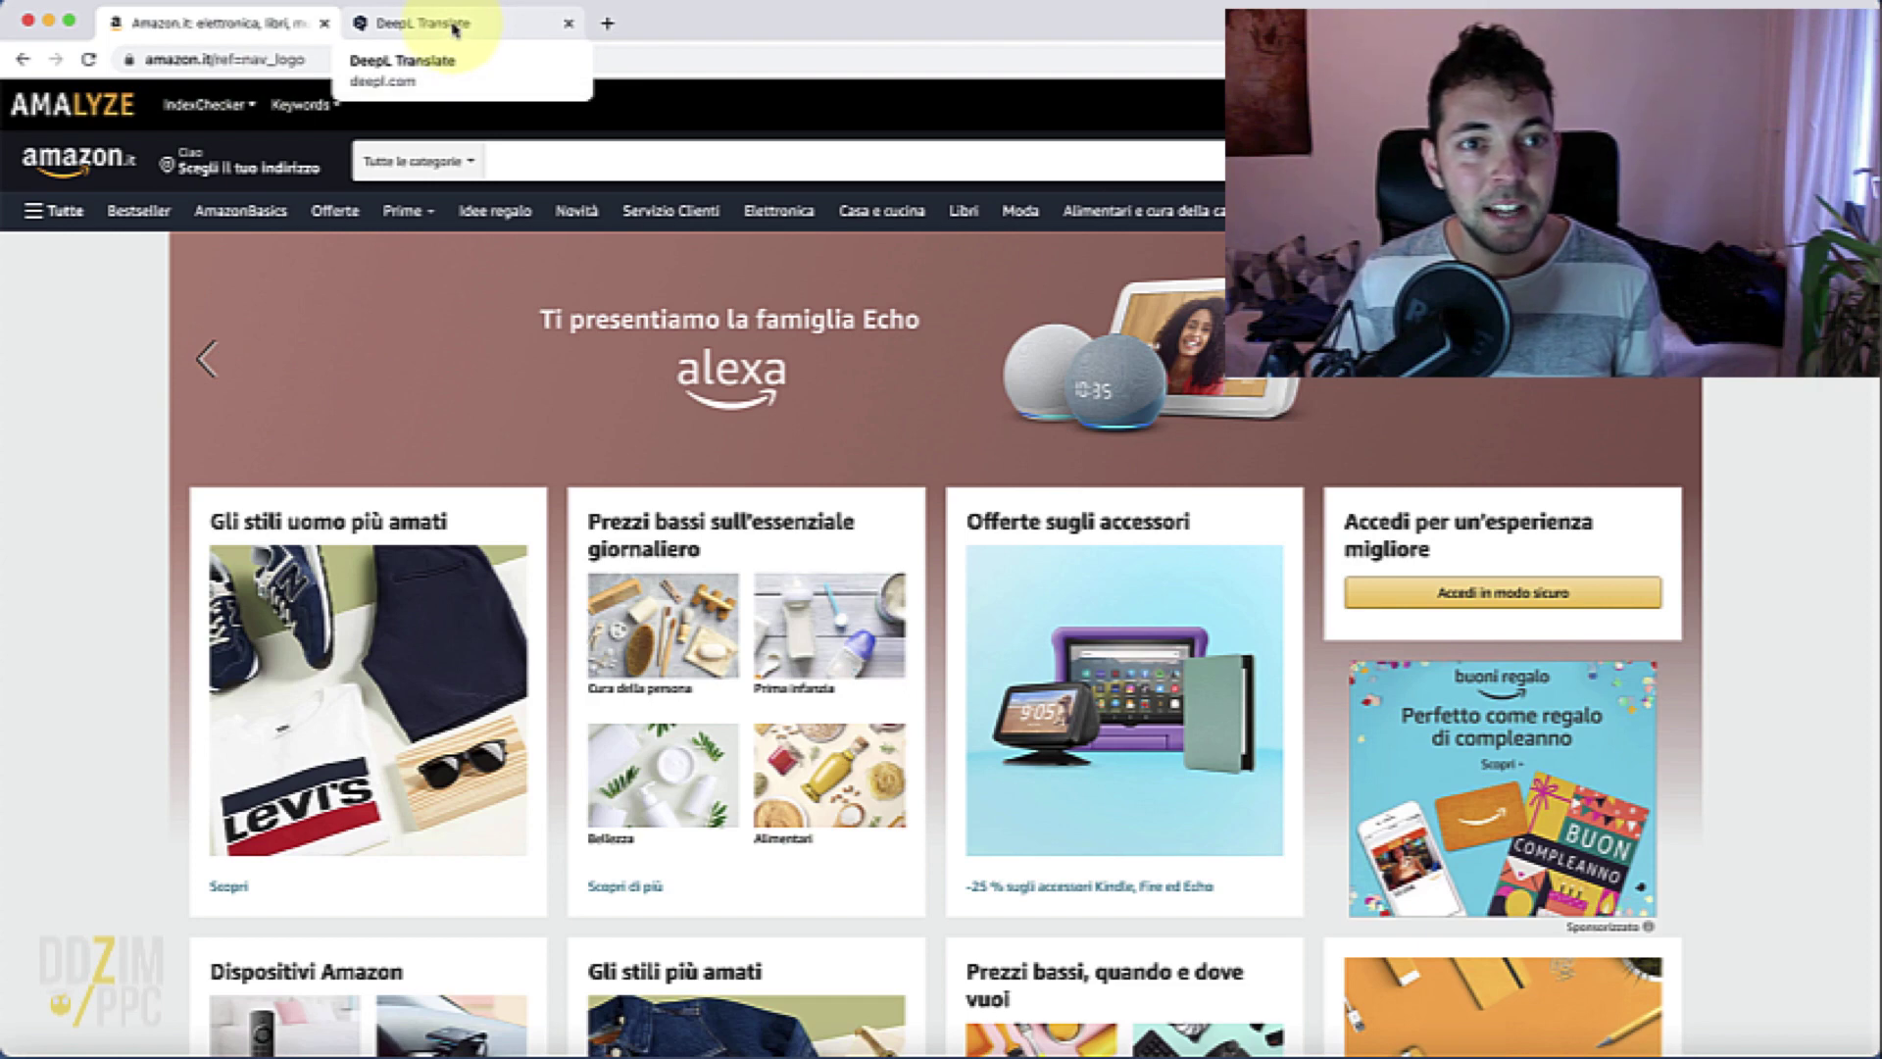
Switch to DeepL and translate "tv holder" into Italian, with English set as the source language
{"action": "left_click", "coordinate": [454, 29]}
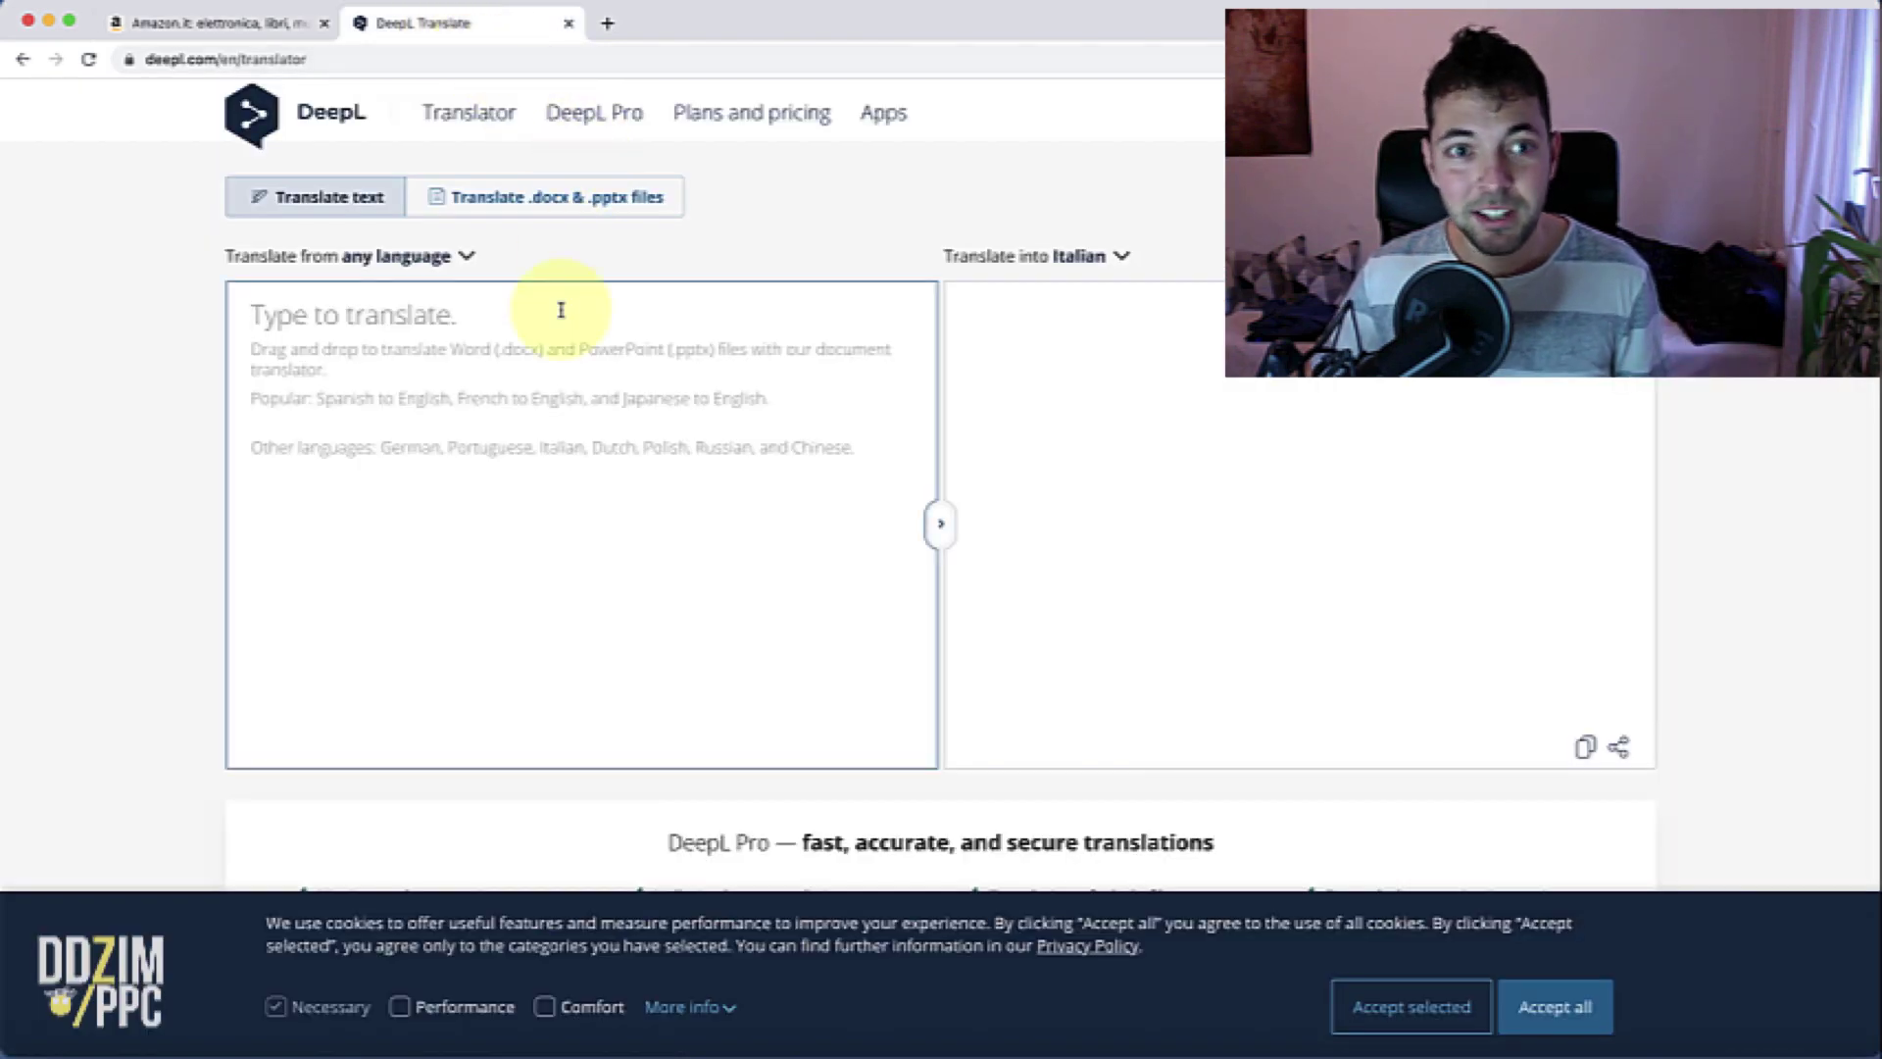
{"action": "left_click", "coordinate": [536, 355]}
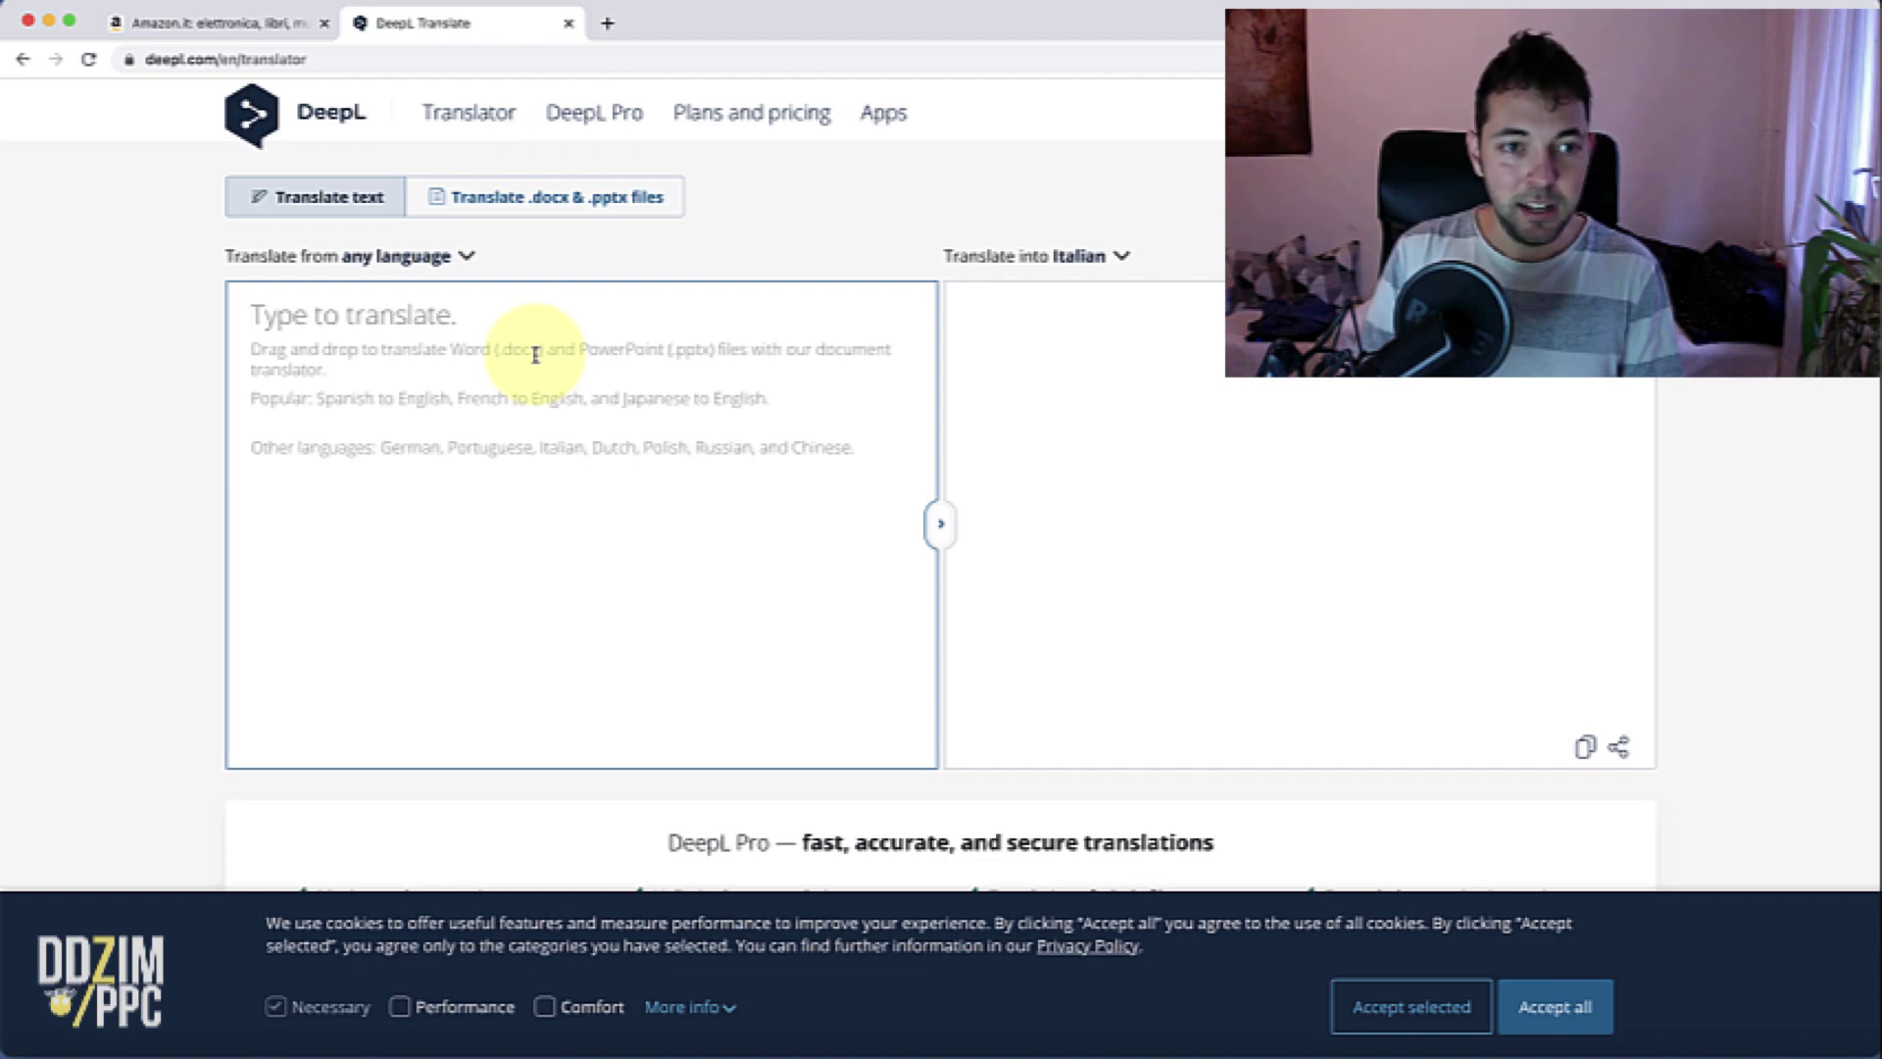
{"action": "type", "text": "tv hold"}
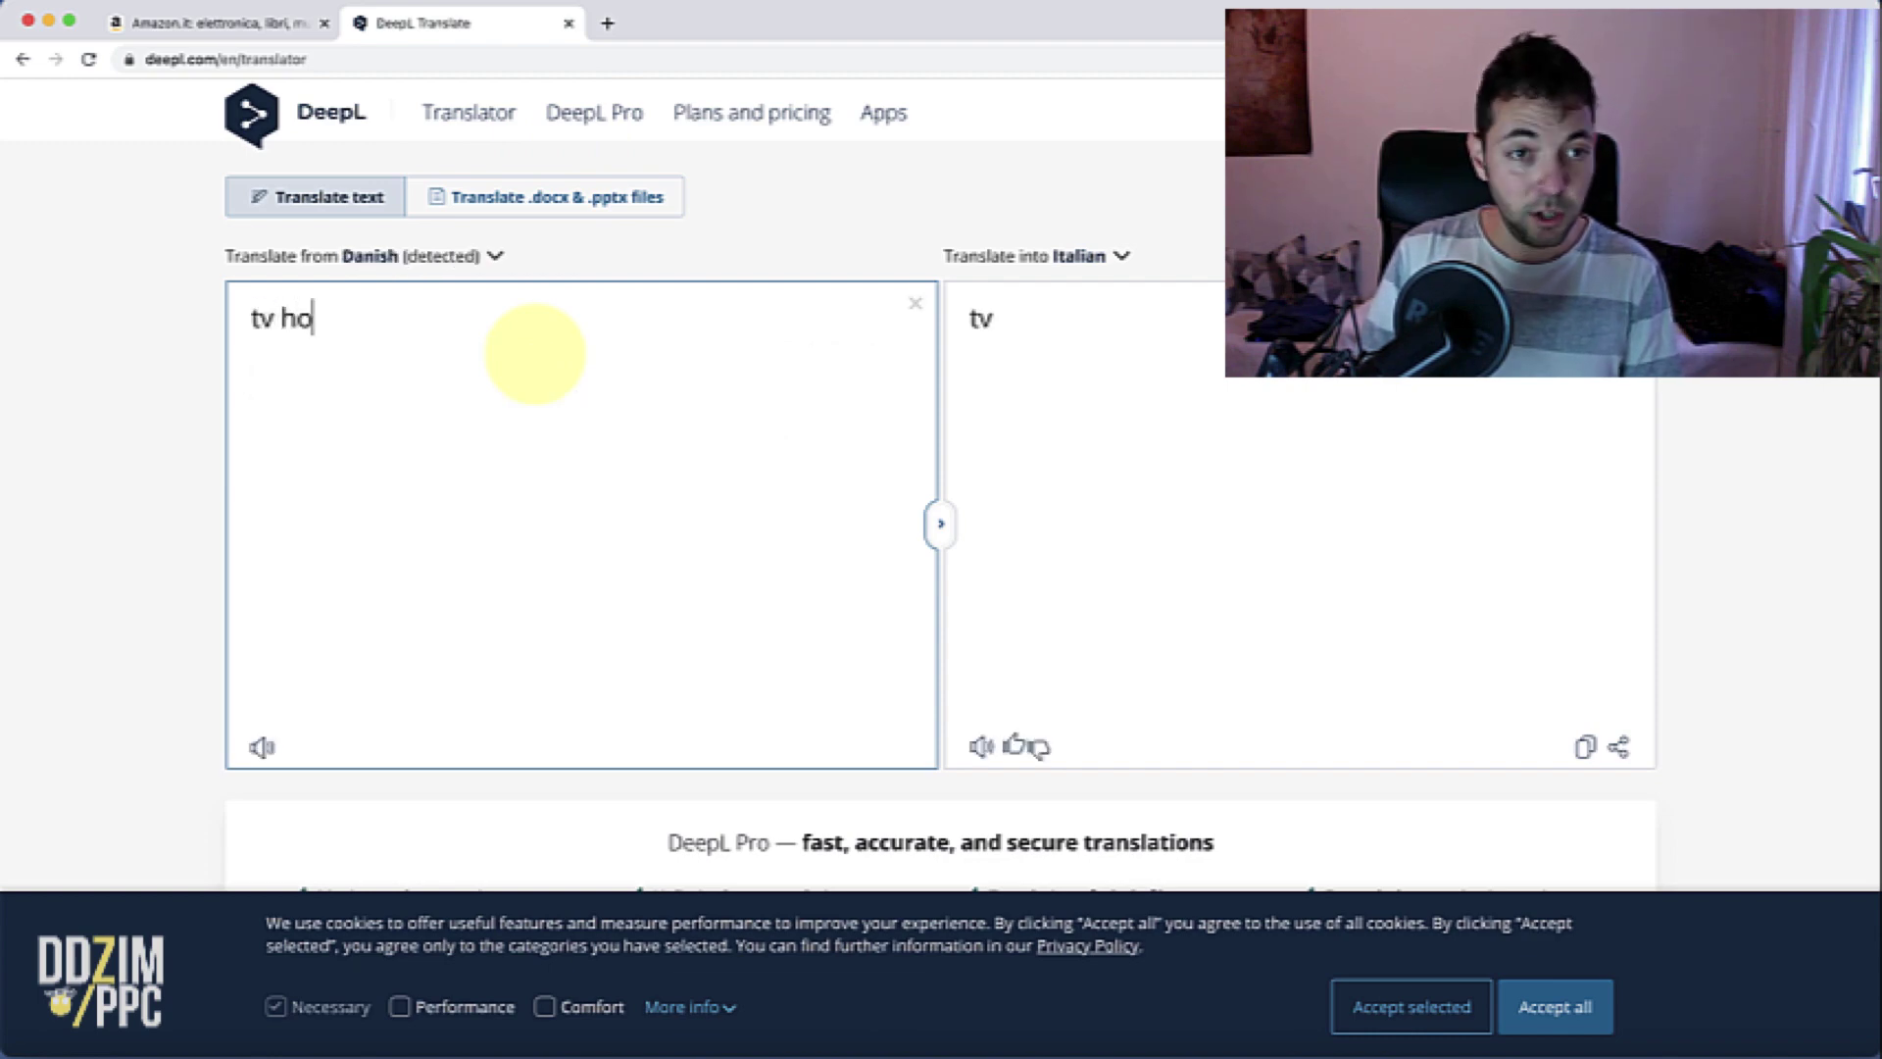
{"action": "type", "text": "er"}
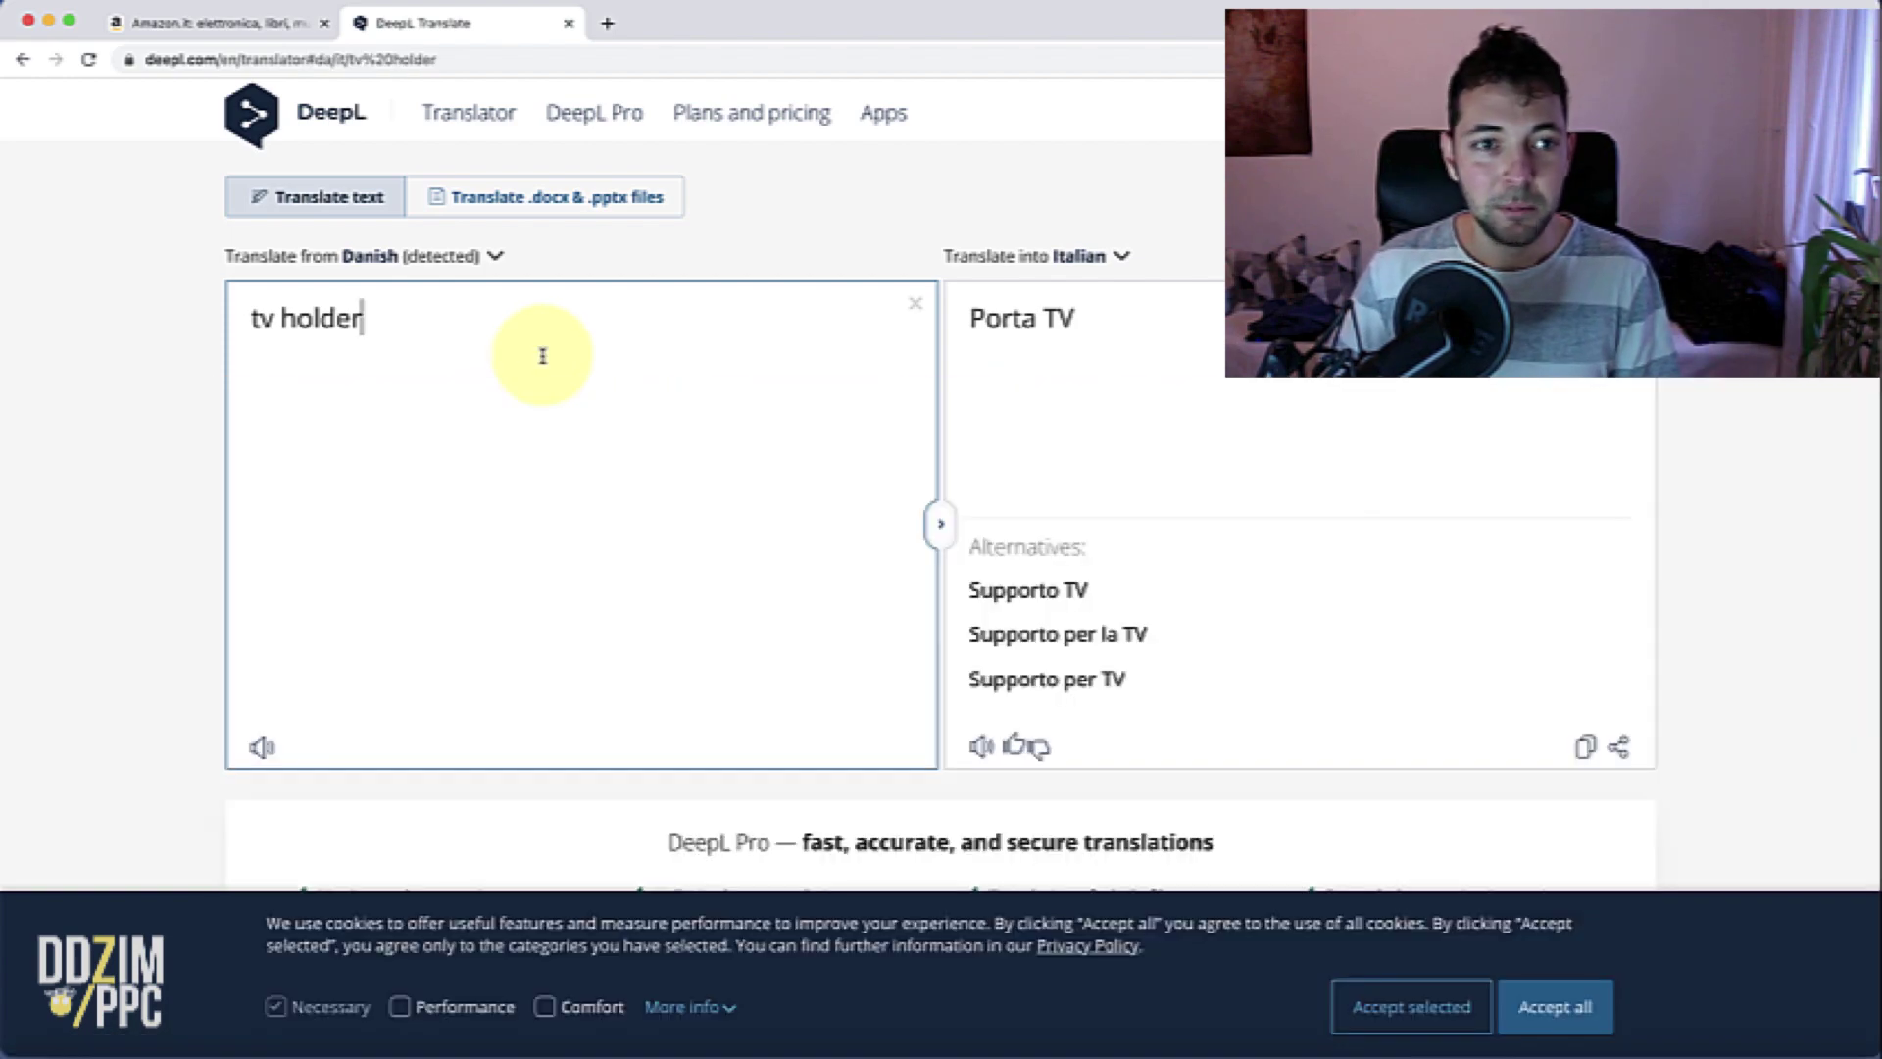
{"action": "left_click", "coordinate": [463, 259]}
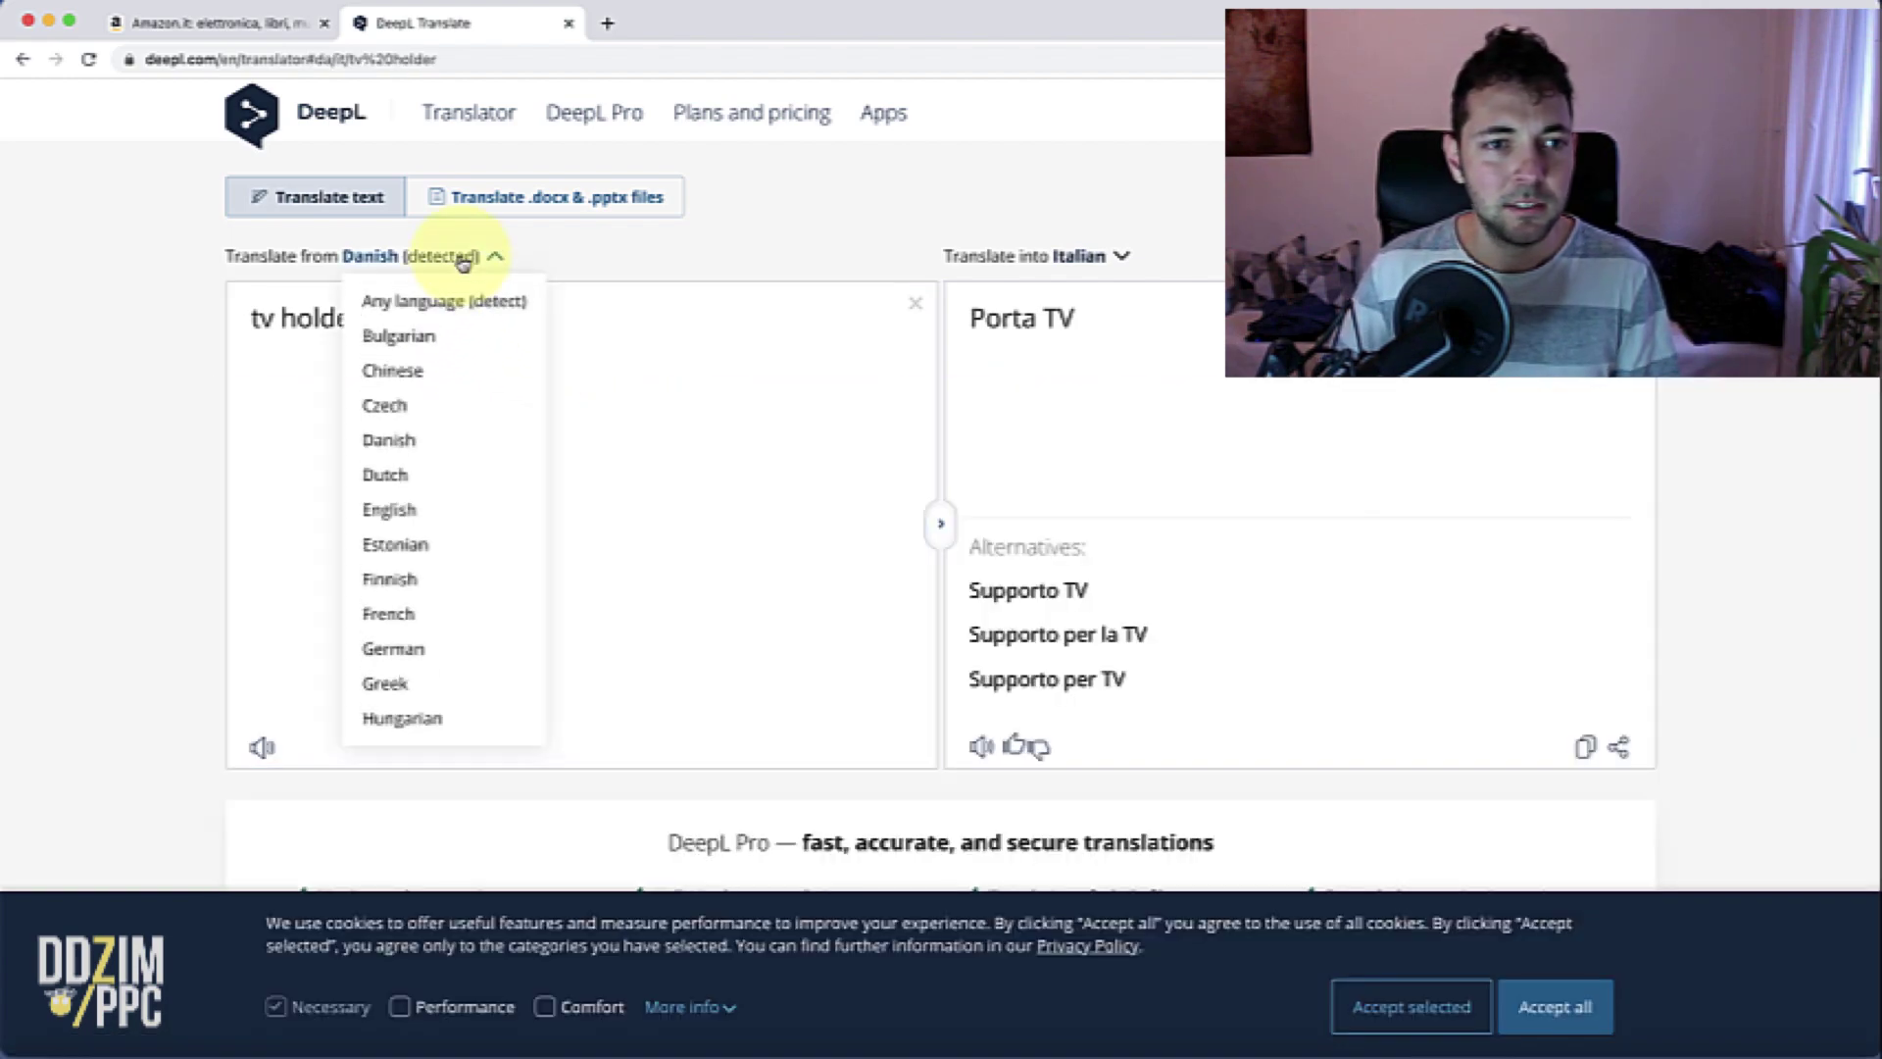
{"action": "left_click", "coordinate": [445, 509]}
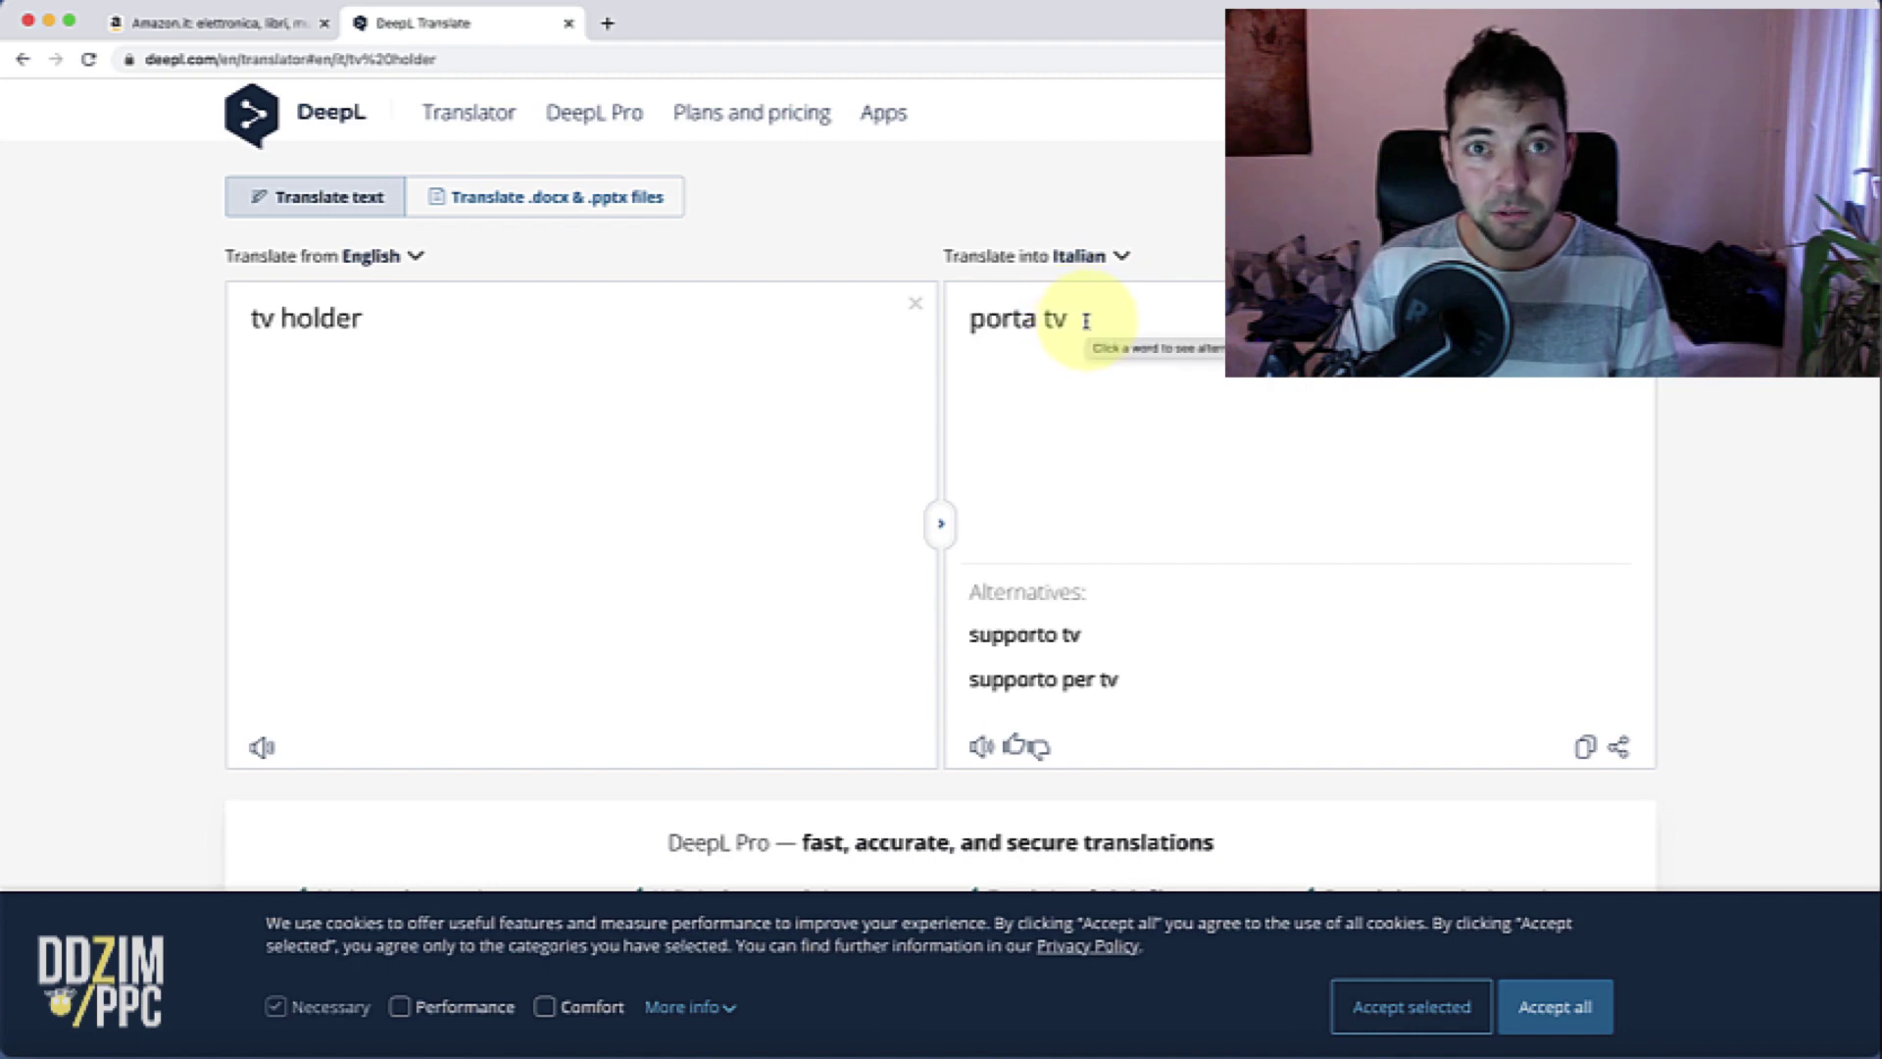
Take the Italian translation "porta tv" from DeepL and search for it on Amazon.it
{"action": "left_click_drag", "start_coordinate": [1086, 321], "coordinate": [975, 324]}
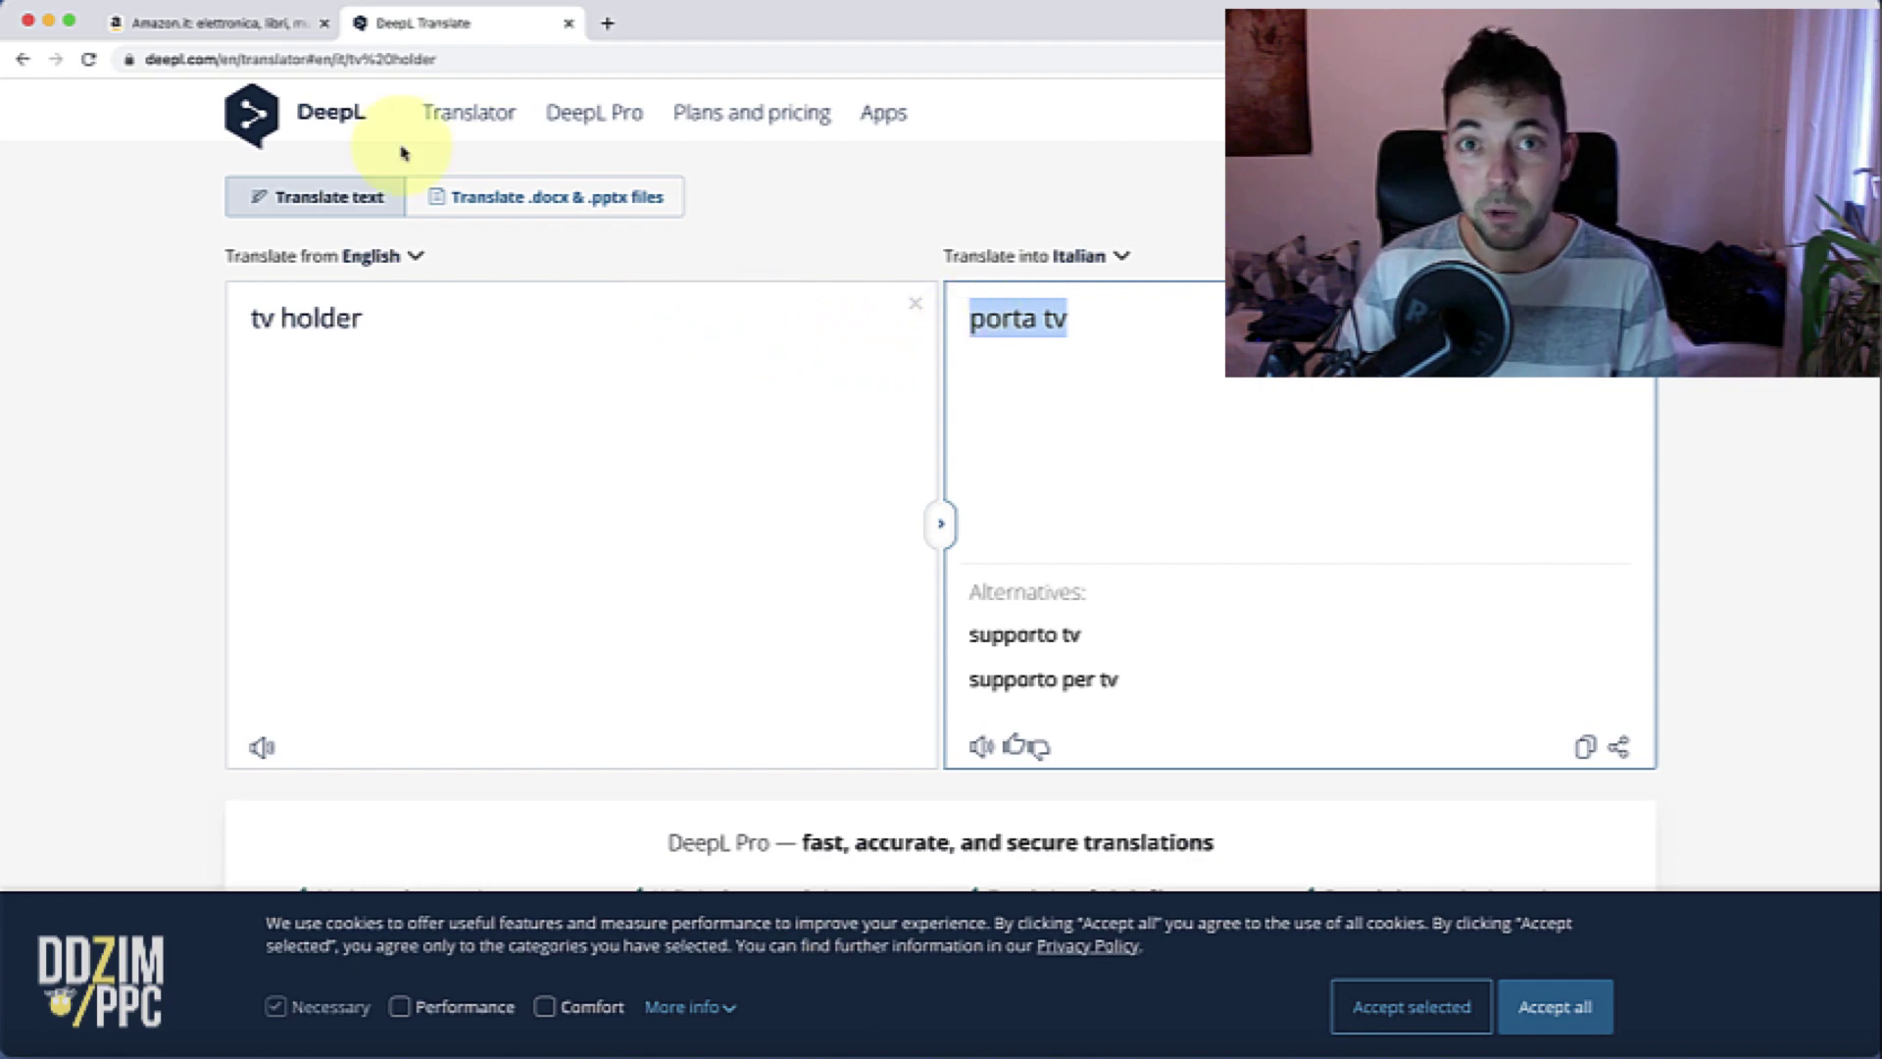
{"action": "left_click", "coordinate": [214, 36]}
{"action": "left_click", "coordinate": [579, 162]}
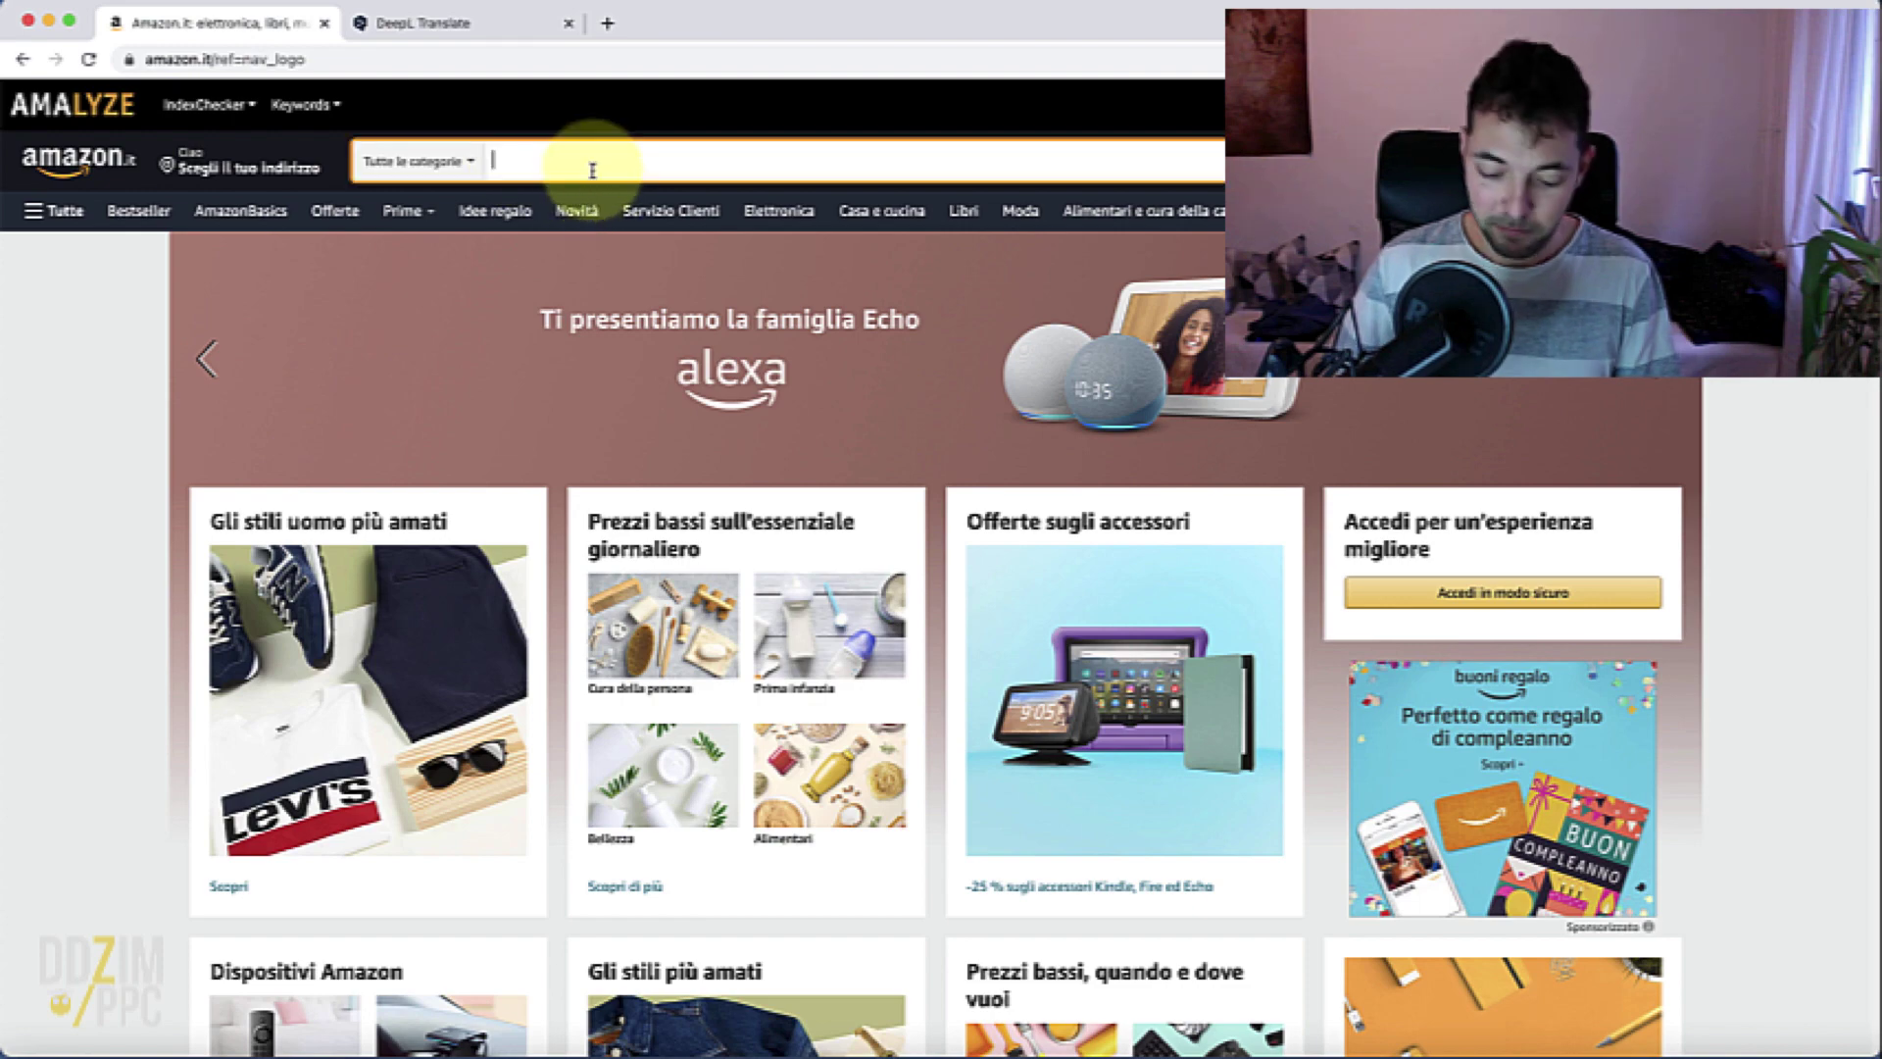
{"action": "type", "text": "porta tv"}
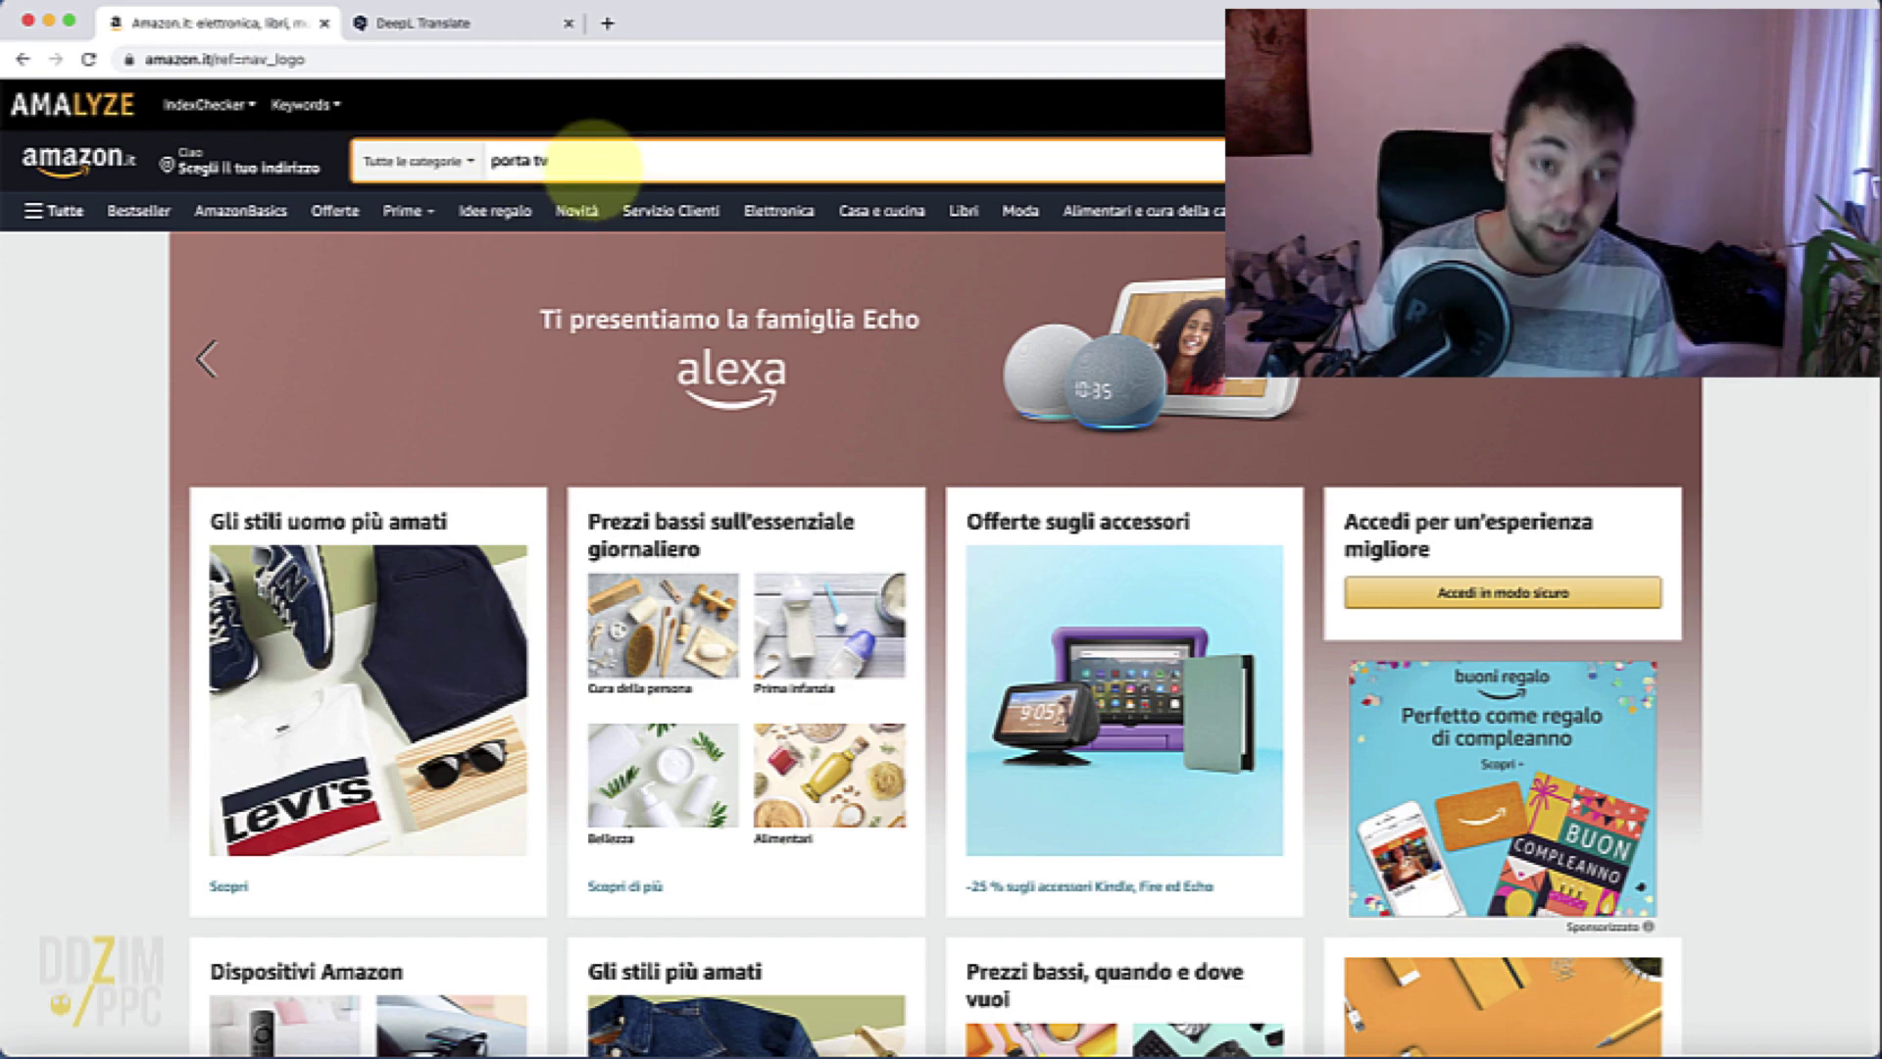
{"action": "key", "text": "Return"}
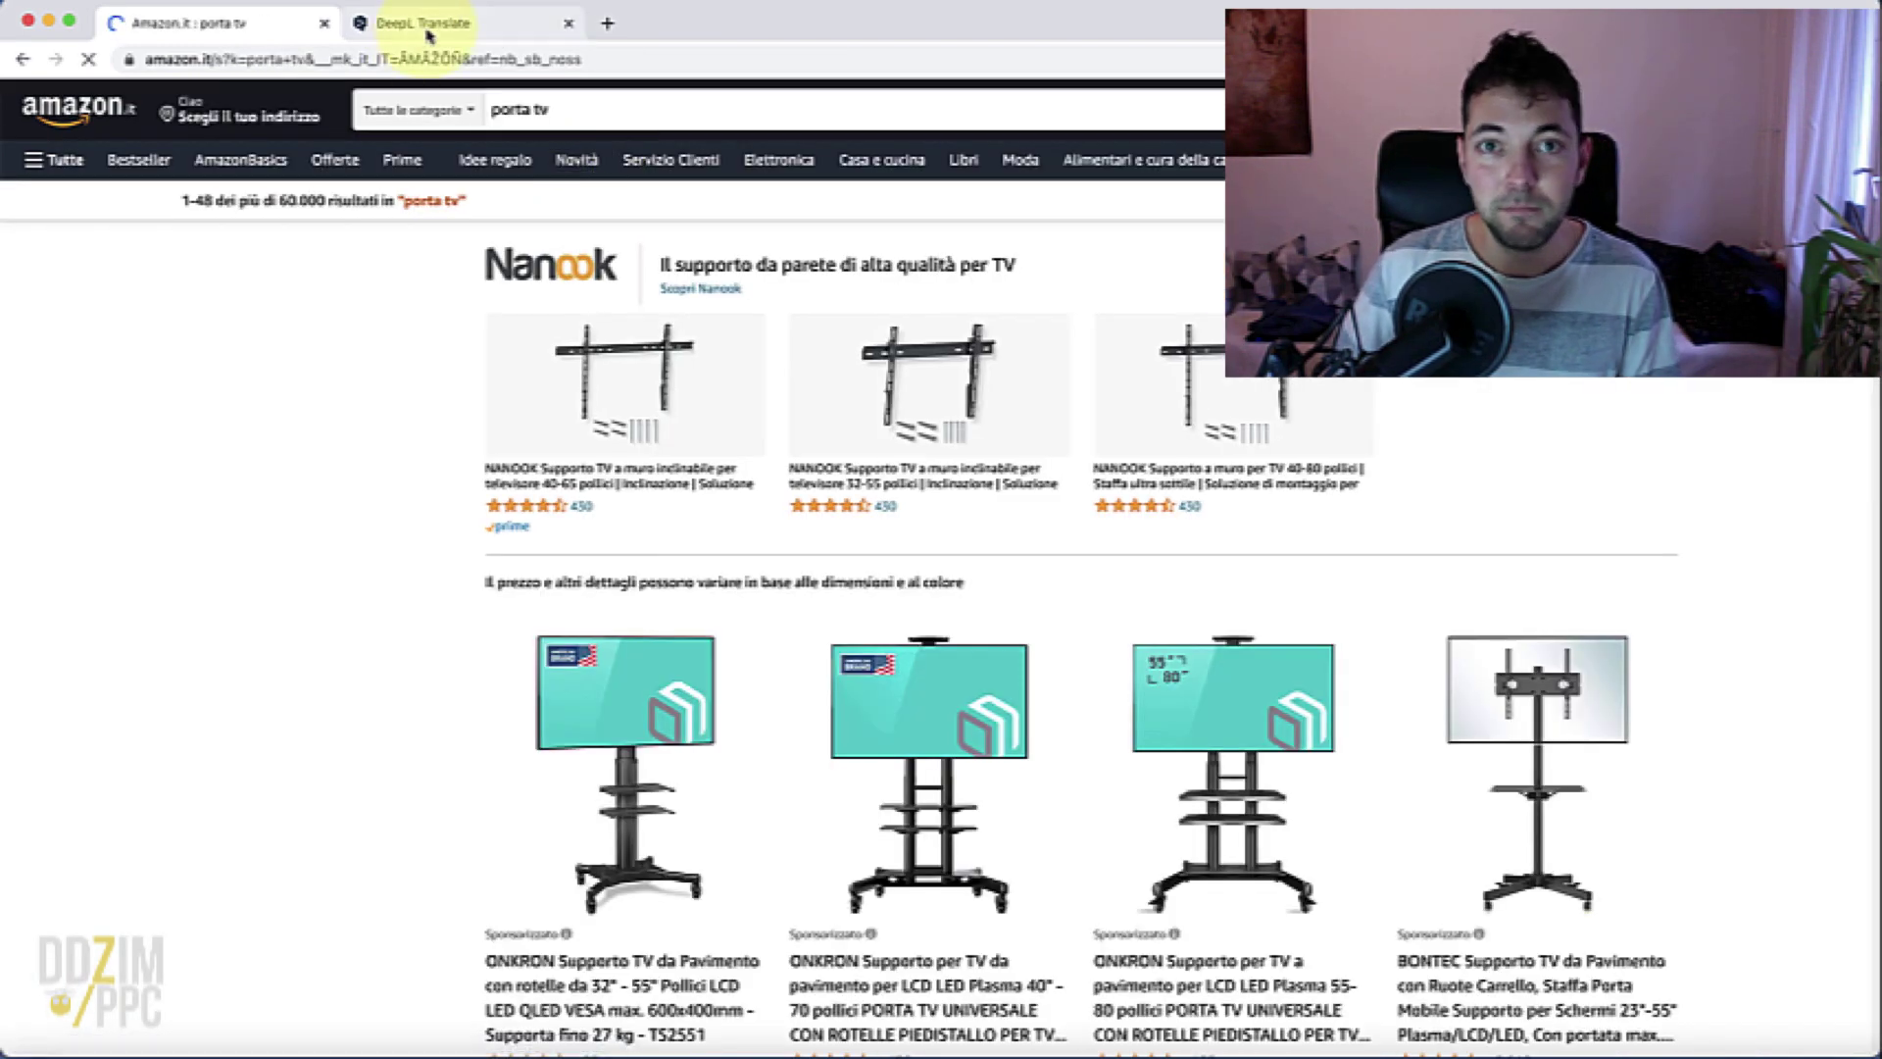
Find the Perlegear PGMFK6 wall mount in the search results and open the bestseller list of its category, Supporti da parete e da soffitto per TV
{"action": "left_click", "coordinate": [427, 35]}
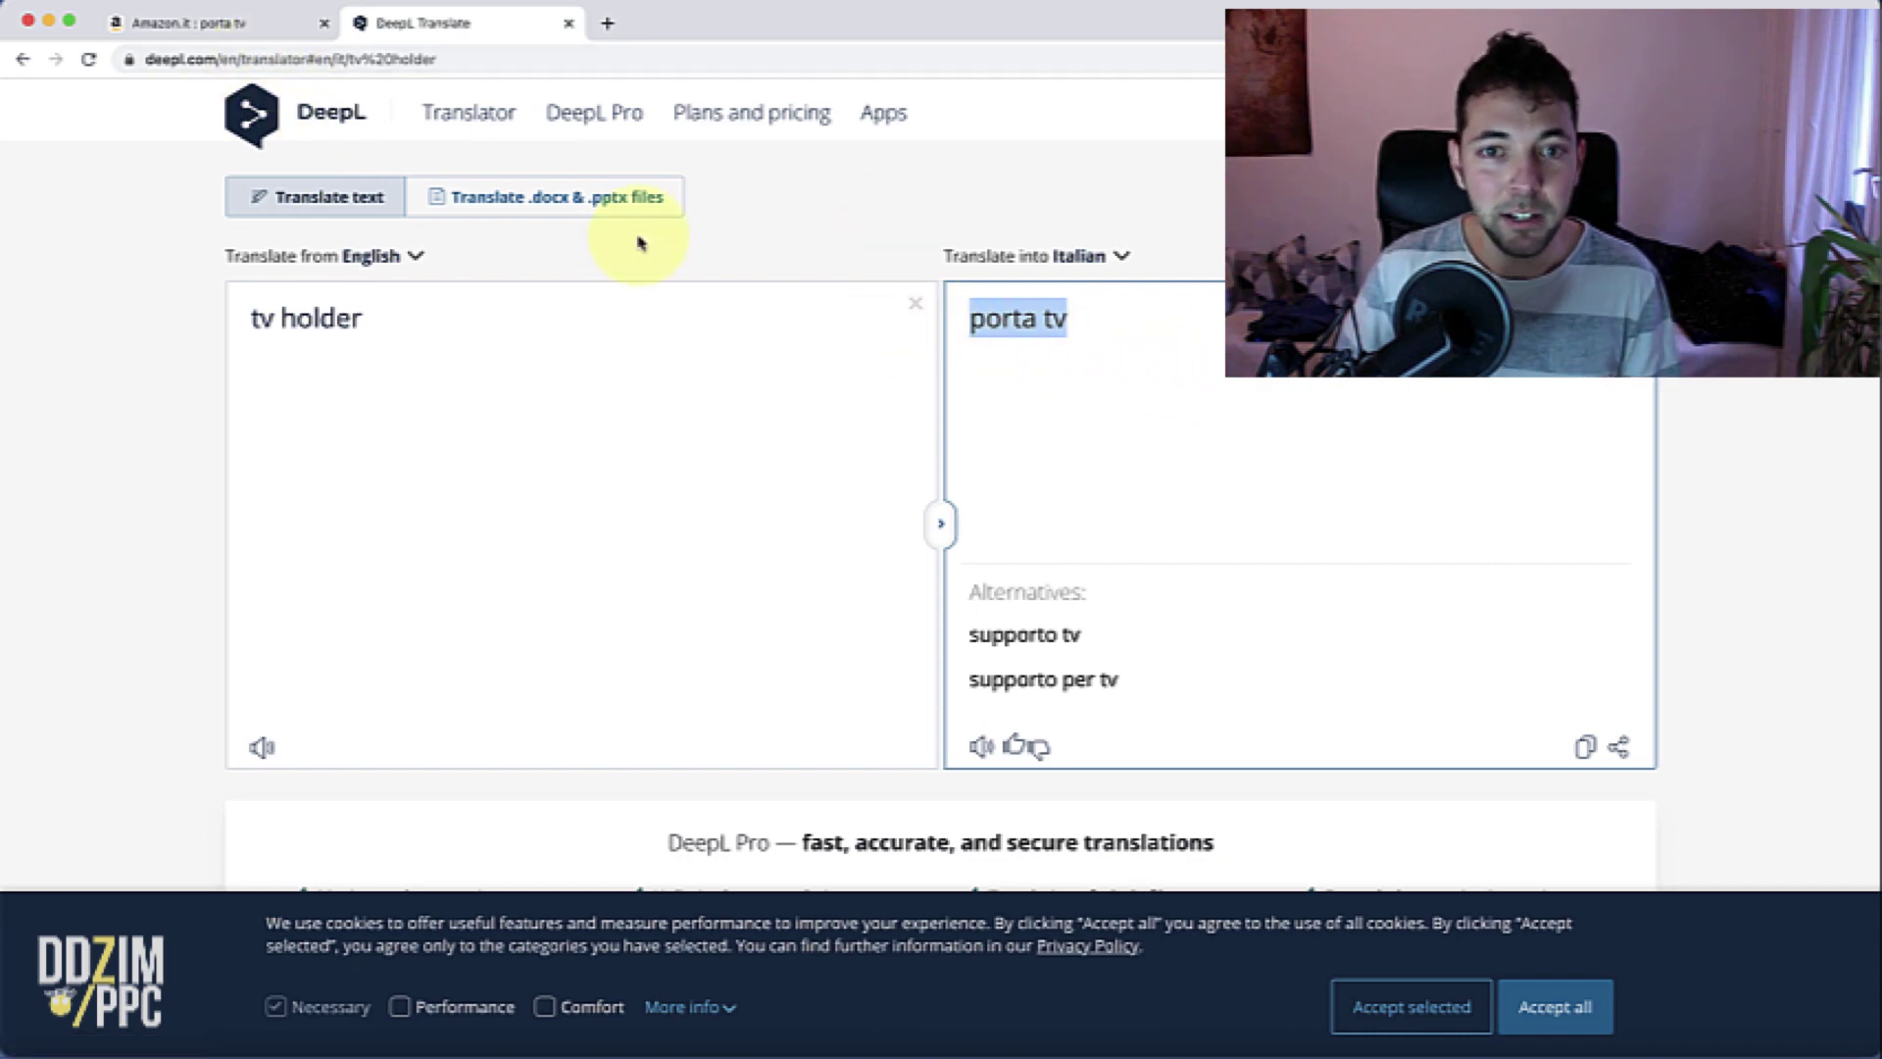
{"action": "left_click", "coordinate": [213, 35]}
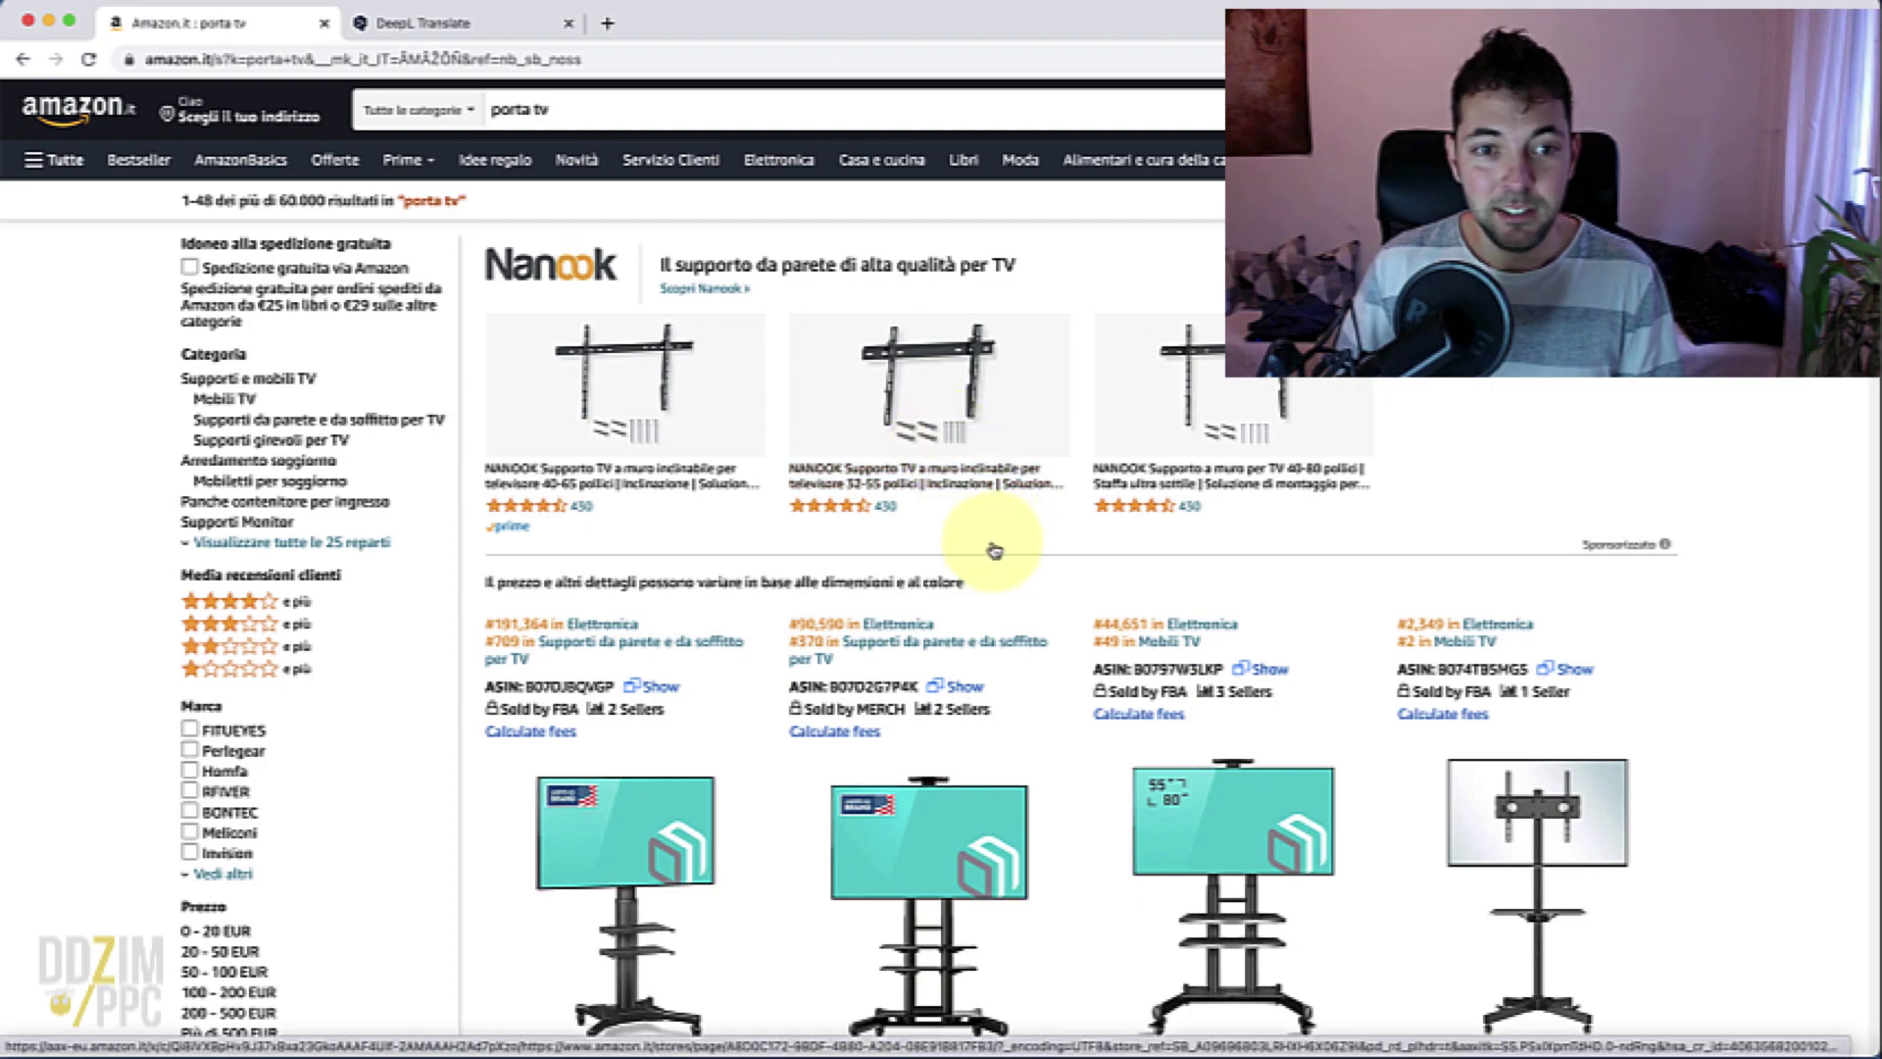
{"action": "scroll", "coordinate": [1000, 547], "scroll_direction": "down", "scroll_amount": 3}
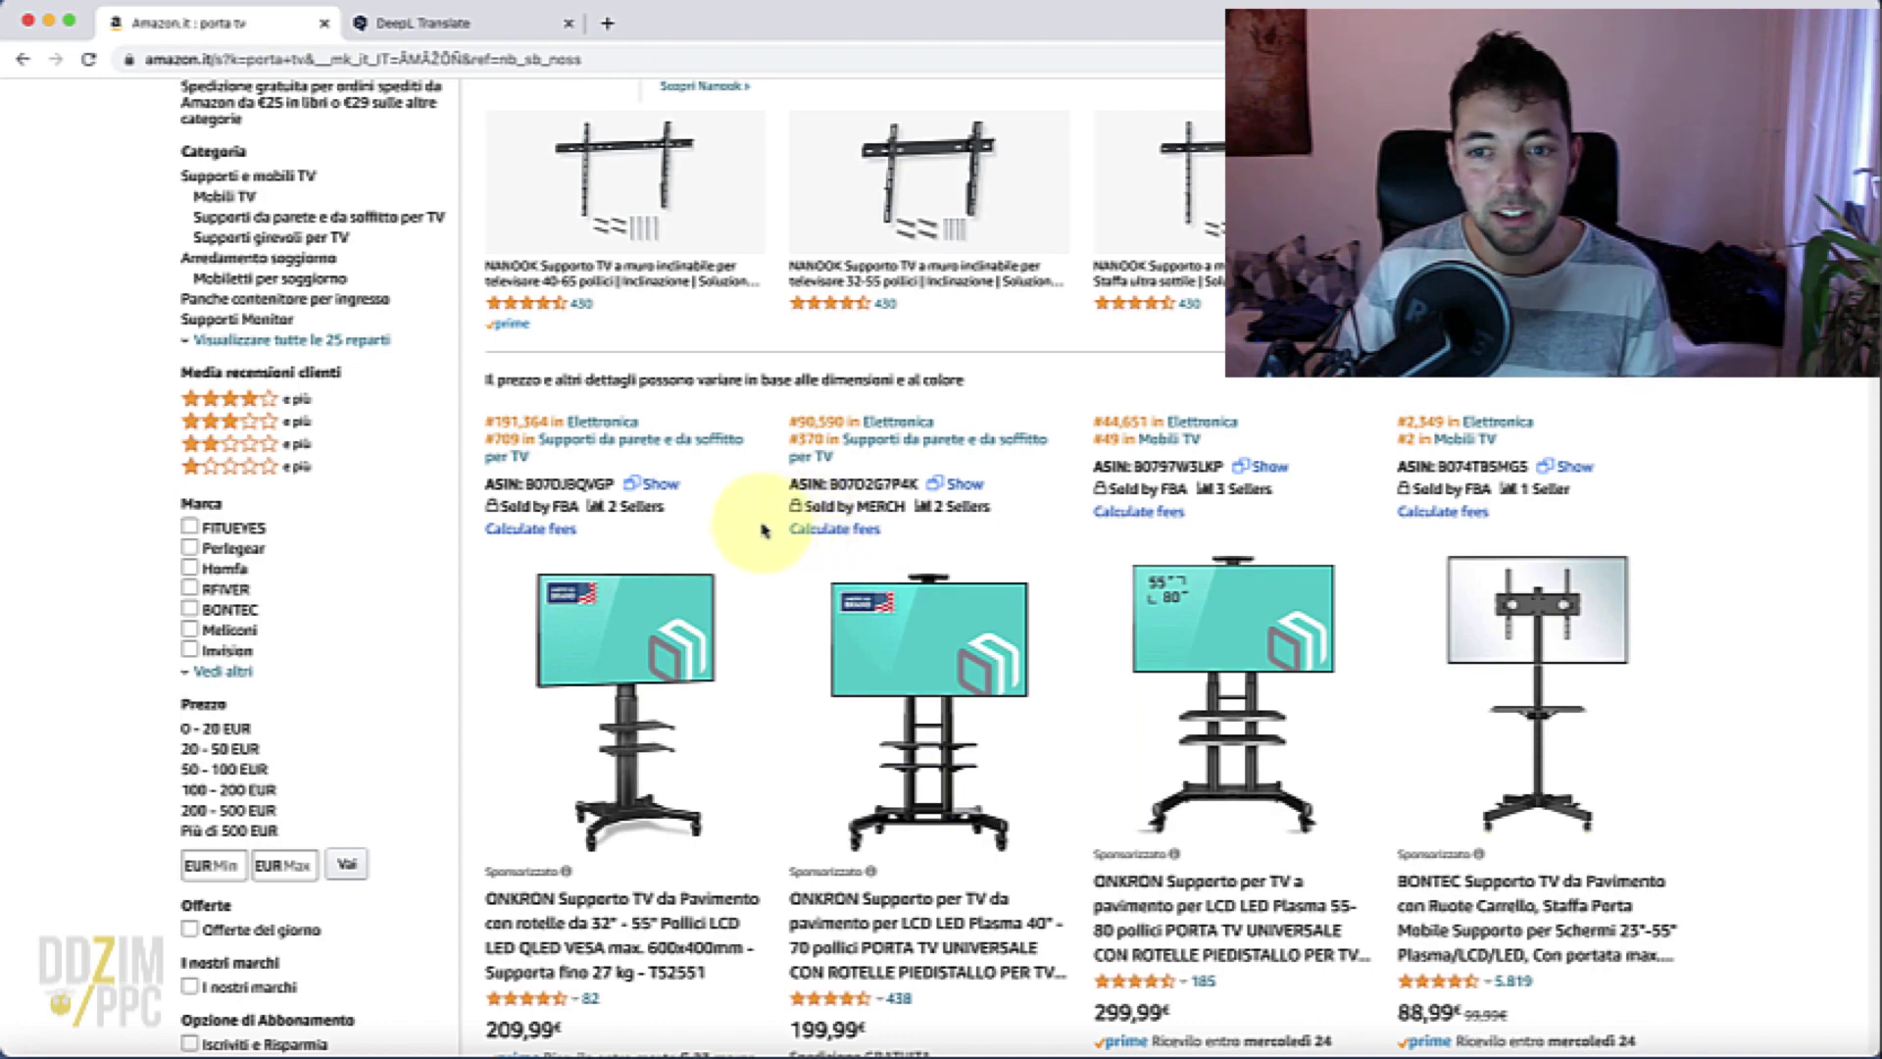
{"action": "scroll", "coordinate": [763, 530], "scroll_direction": "down", "scroll_amount": 5}
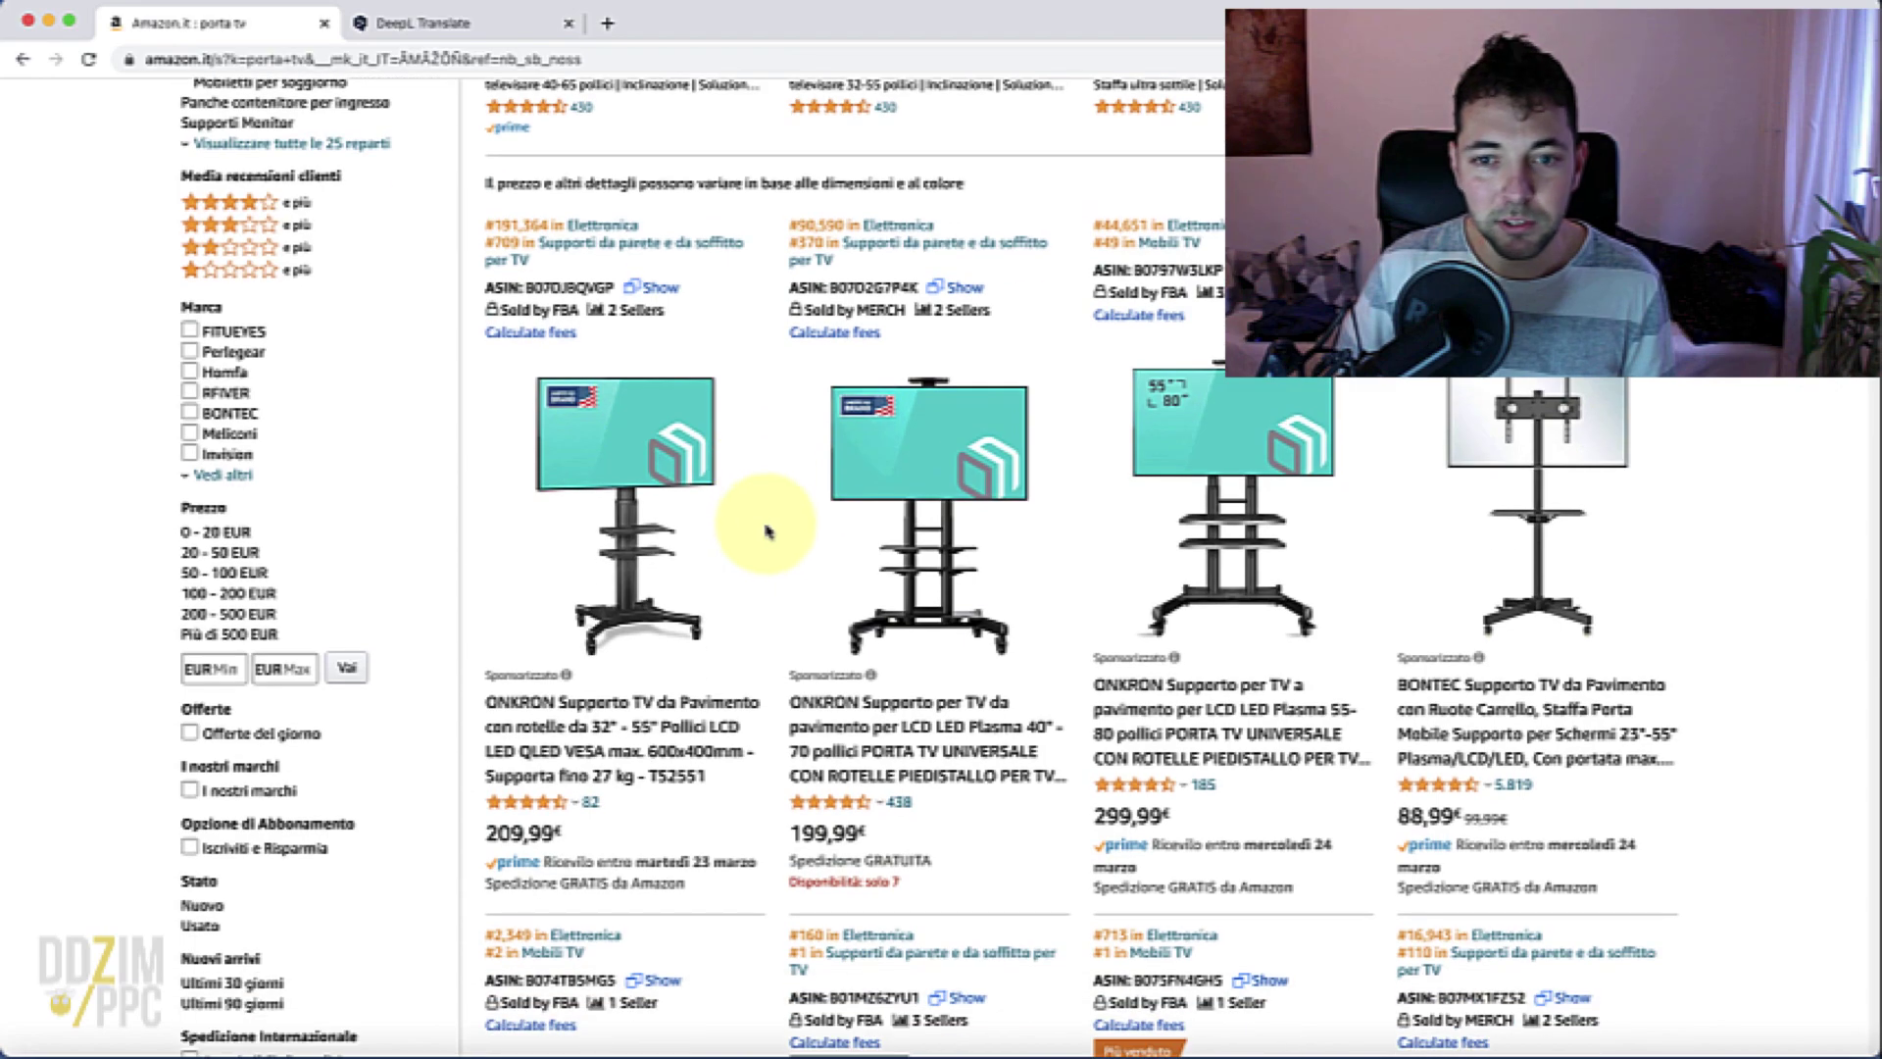
{"action": "scroll", "coordinate": [770, 530], "scroll_direction": "down", "scroll_amount": 4}
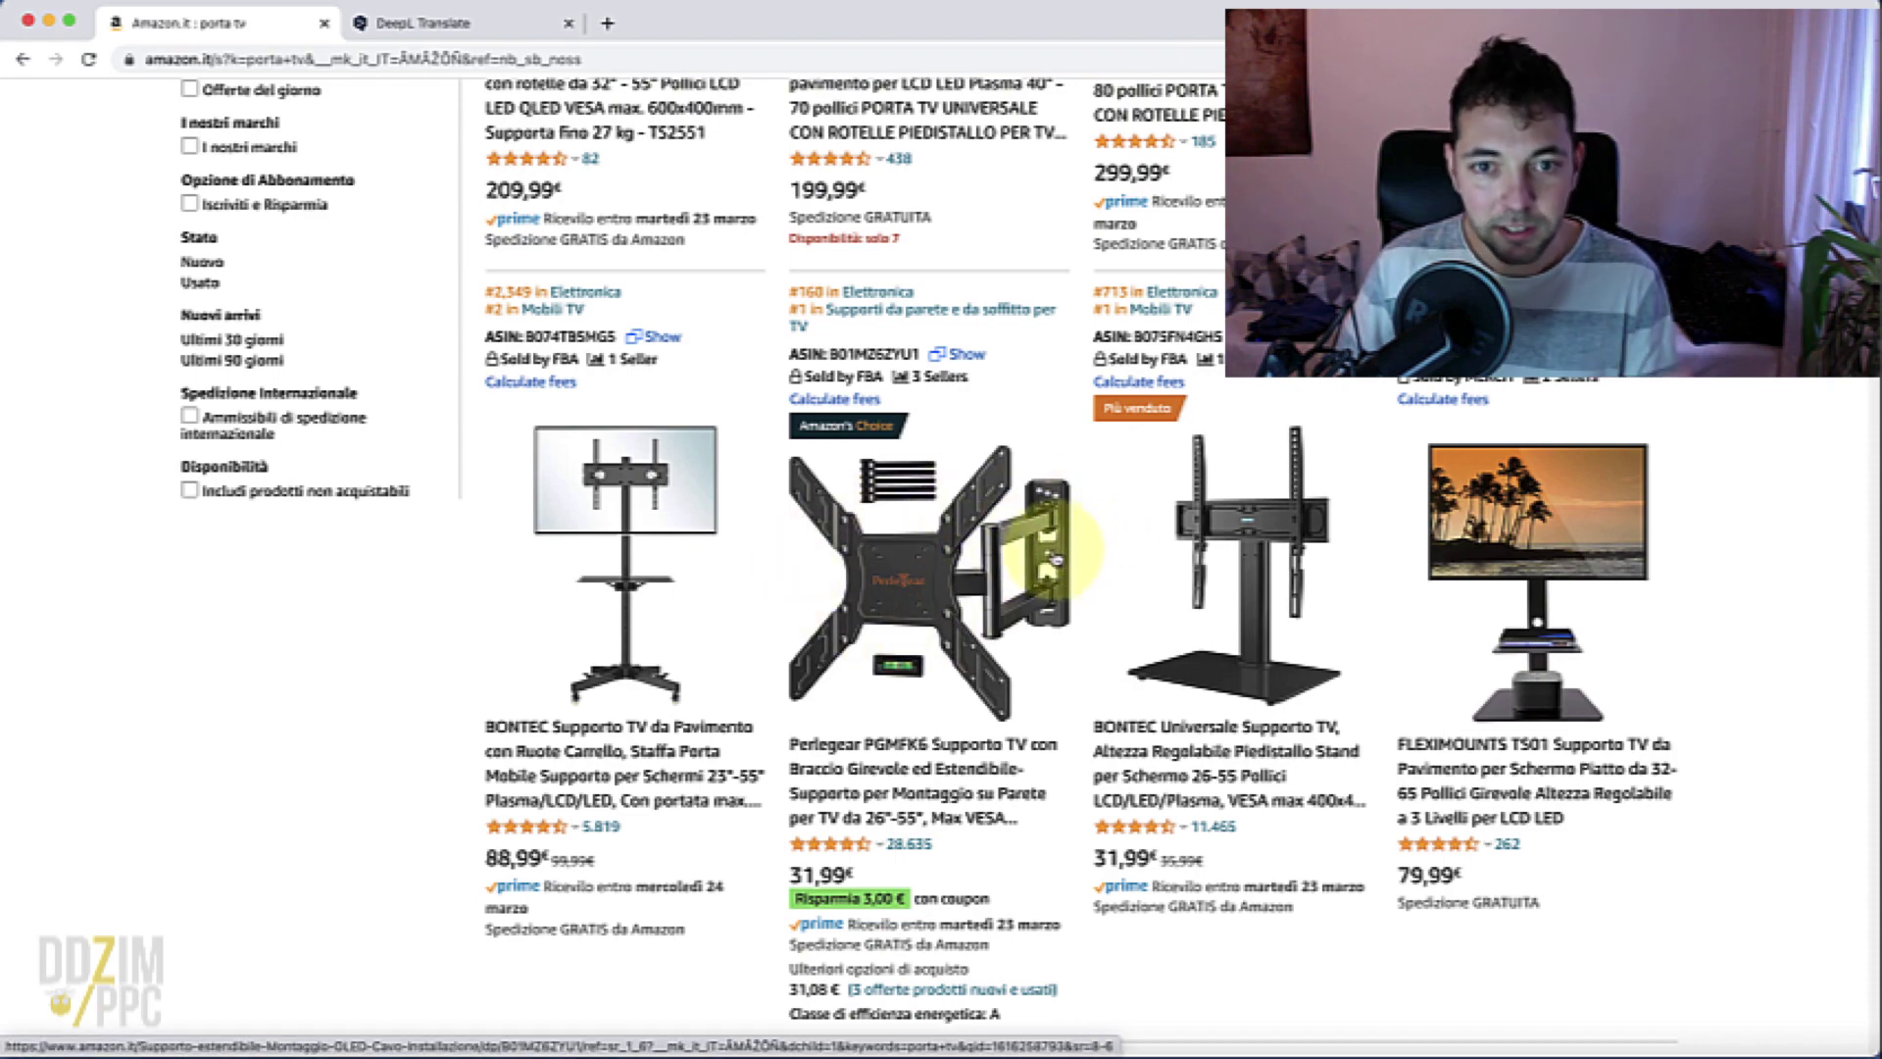
{"action": "scroll", "coordinate": [1054, 553], "scroll_direction": "up", "scroll_amount": 1}
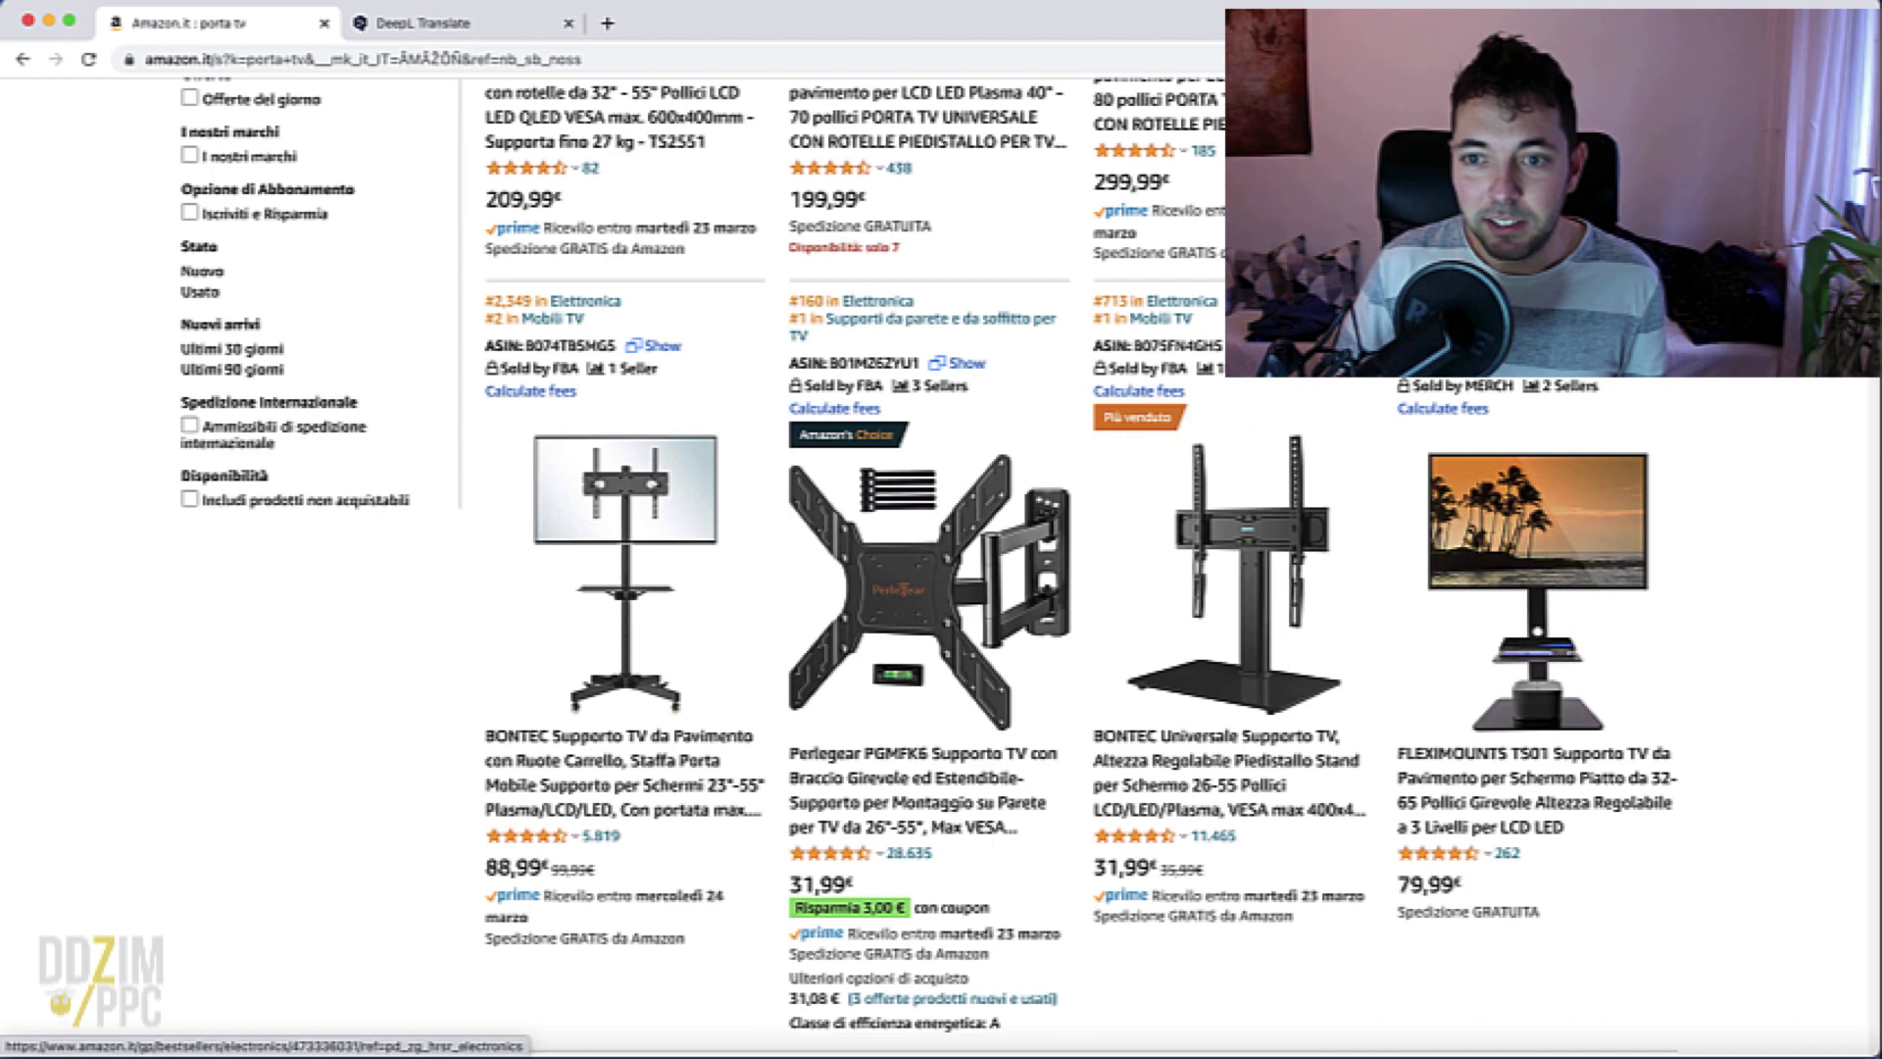
{"action": "left_click", "coordinate": [894, 324]}
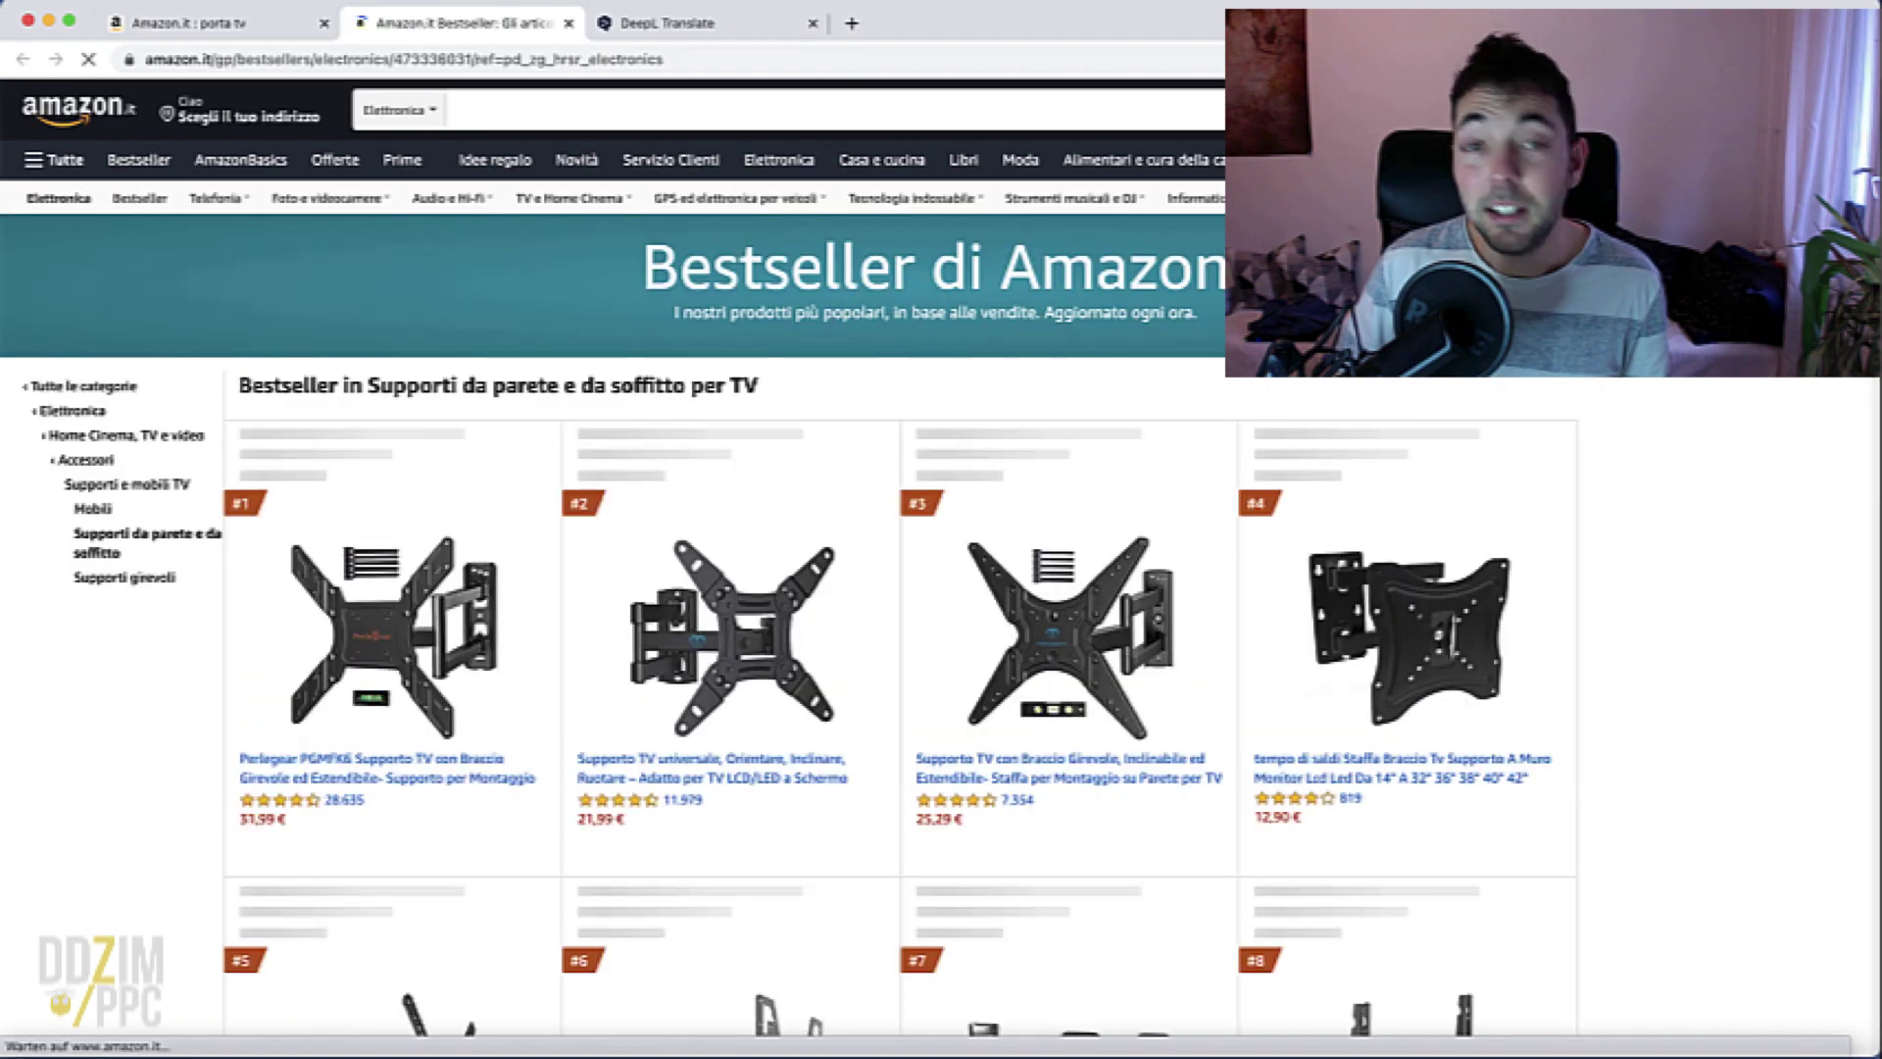
Examine the ranked products in the bestseller list for TV wall and ceiling mounts to identify comparable competitors
{"action": "left_click", "coordinate": [225, 22]}
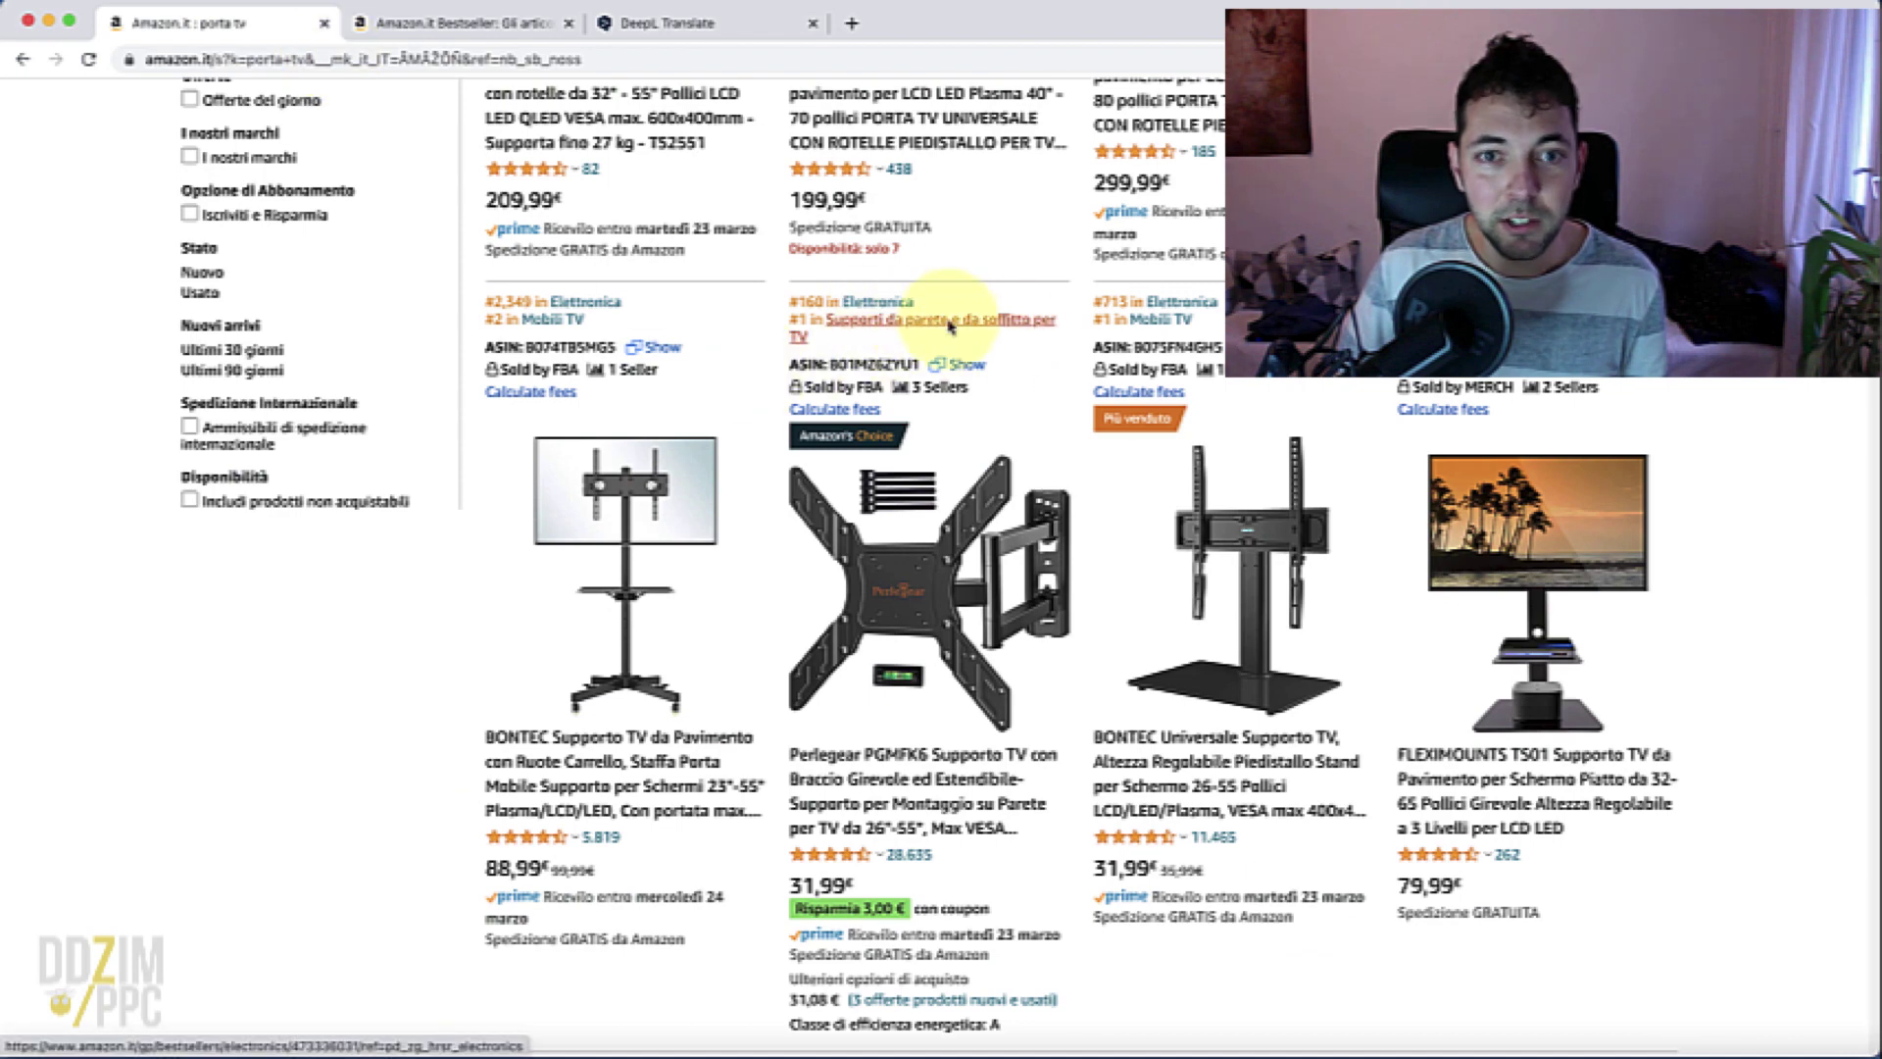
{"action": "left_click", "coordinate": [456, 23]}
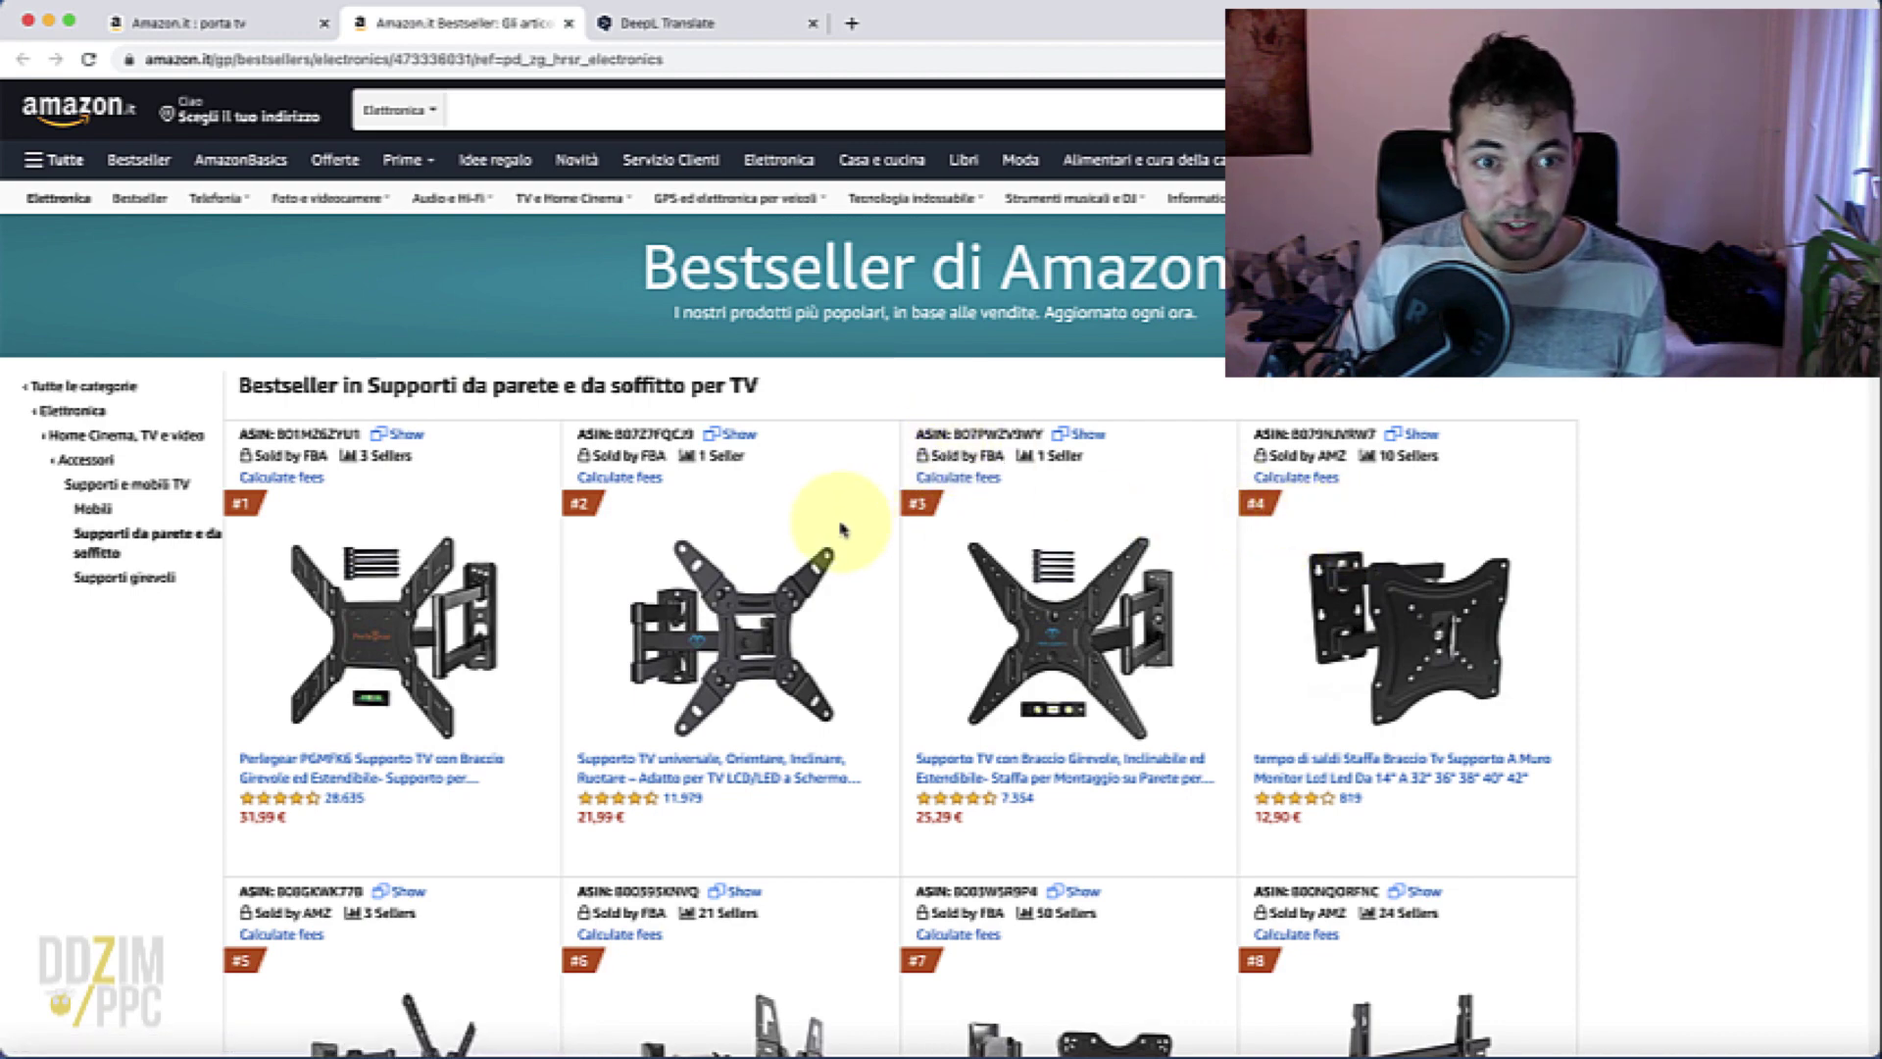
{"action": "scroll", "coordinate": [841, 525], "scroll_direction": "down", "scroll_amount": 1}
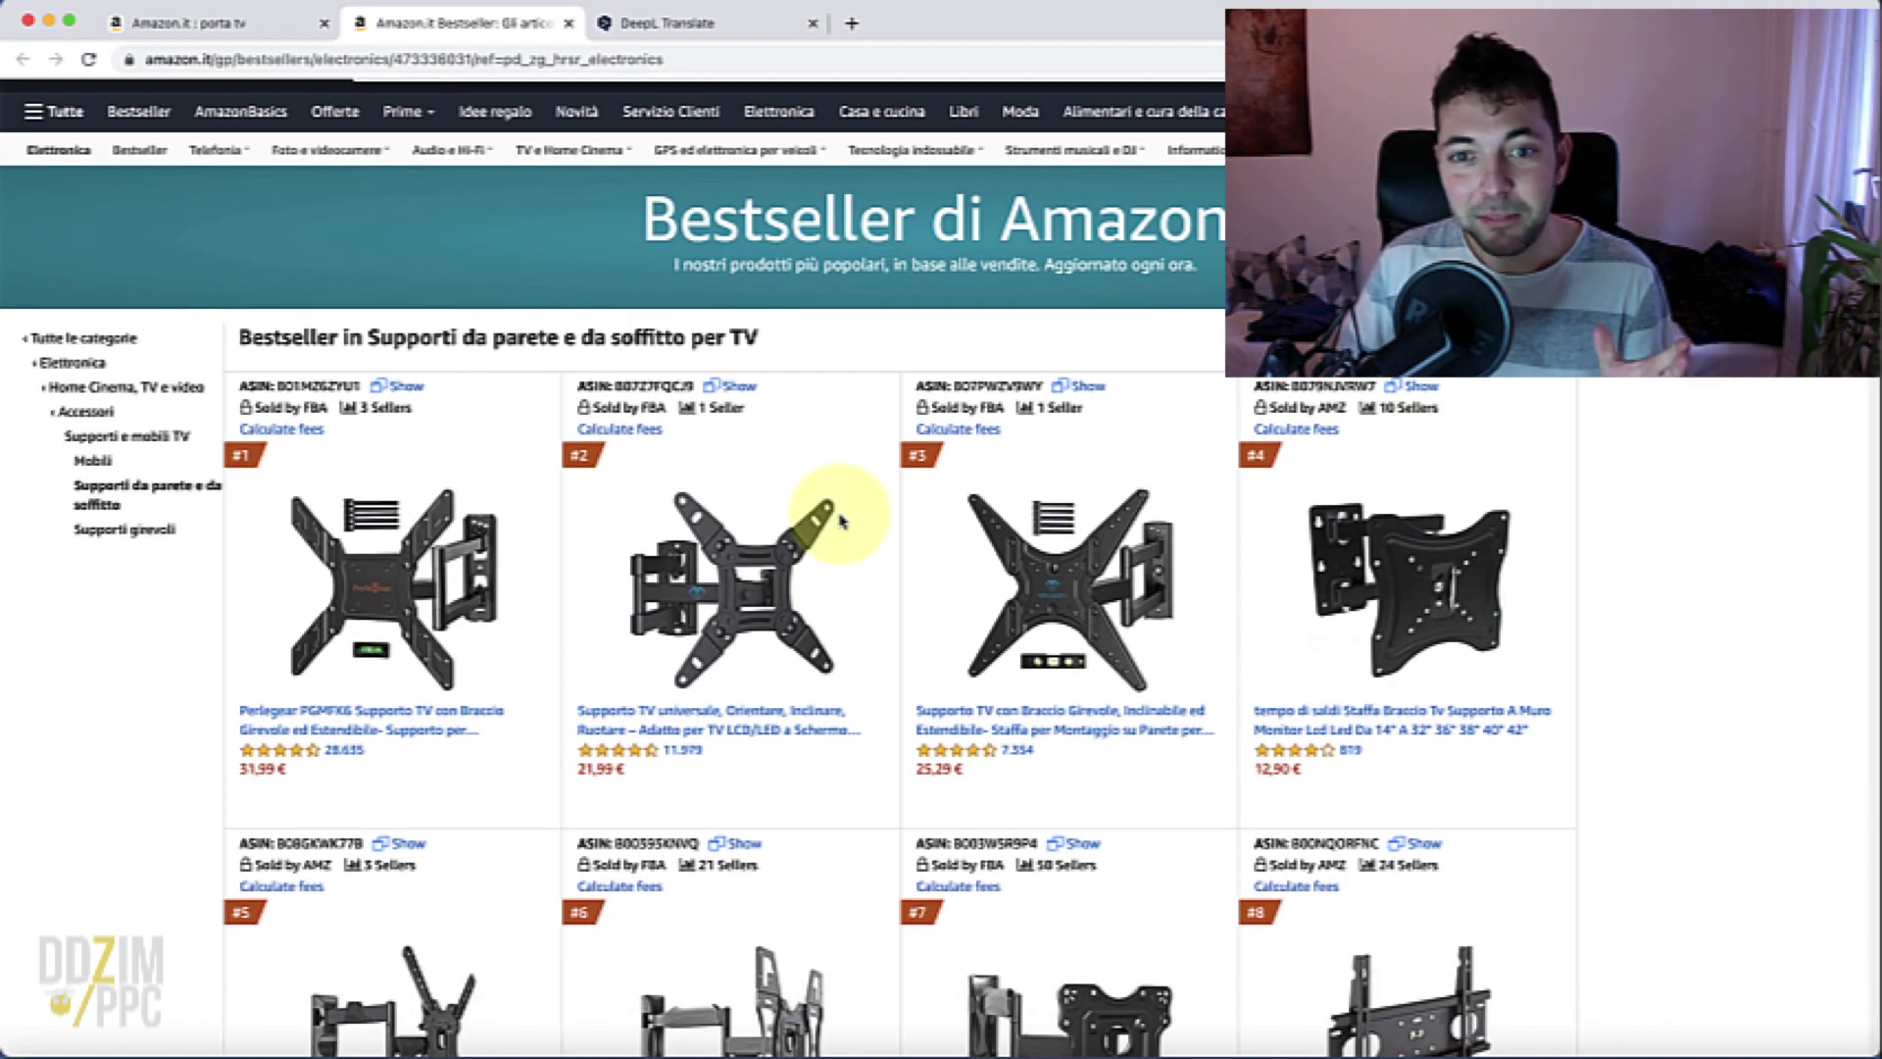
{"action": "scroll", "coordinate": [840, 521], "scroll_direction": "down", "scroll_amount": 3}
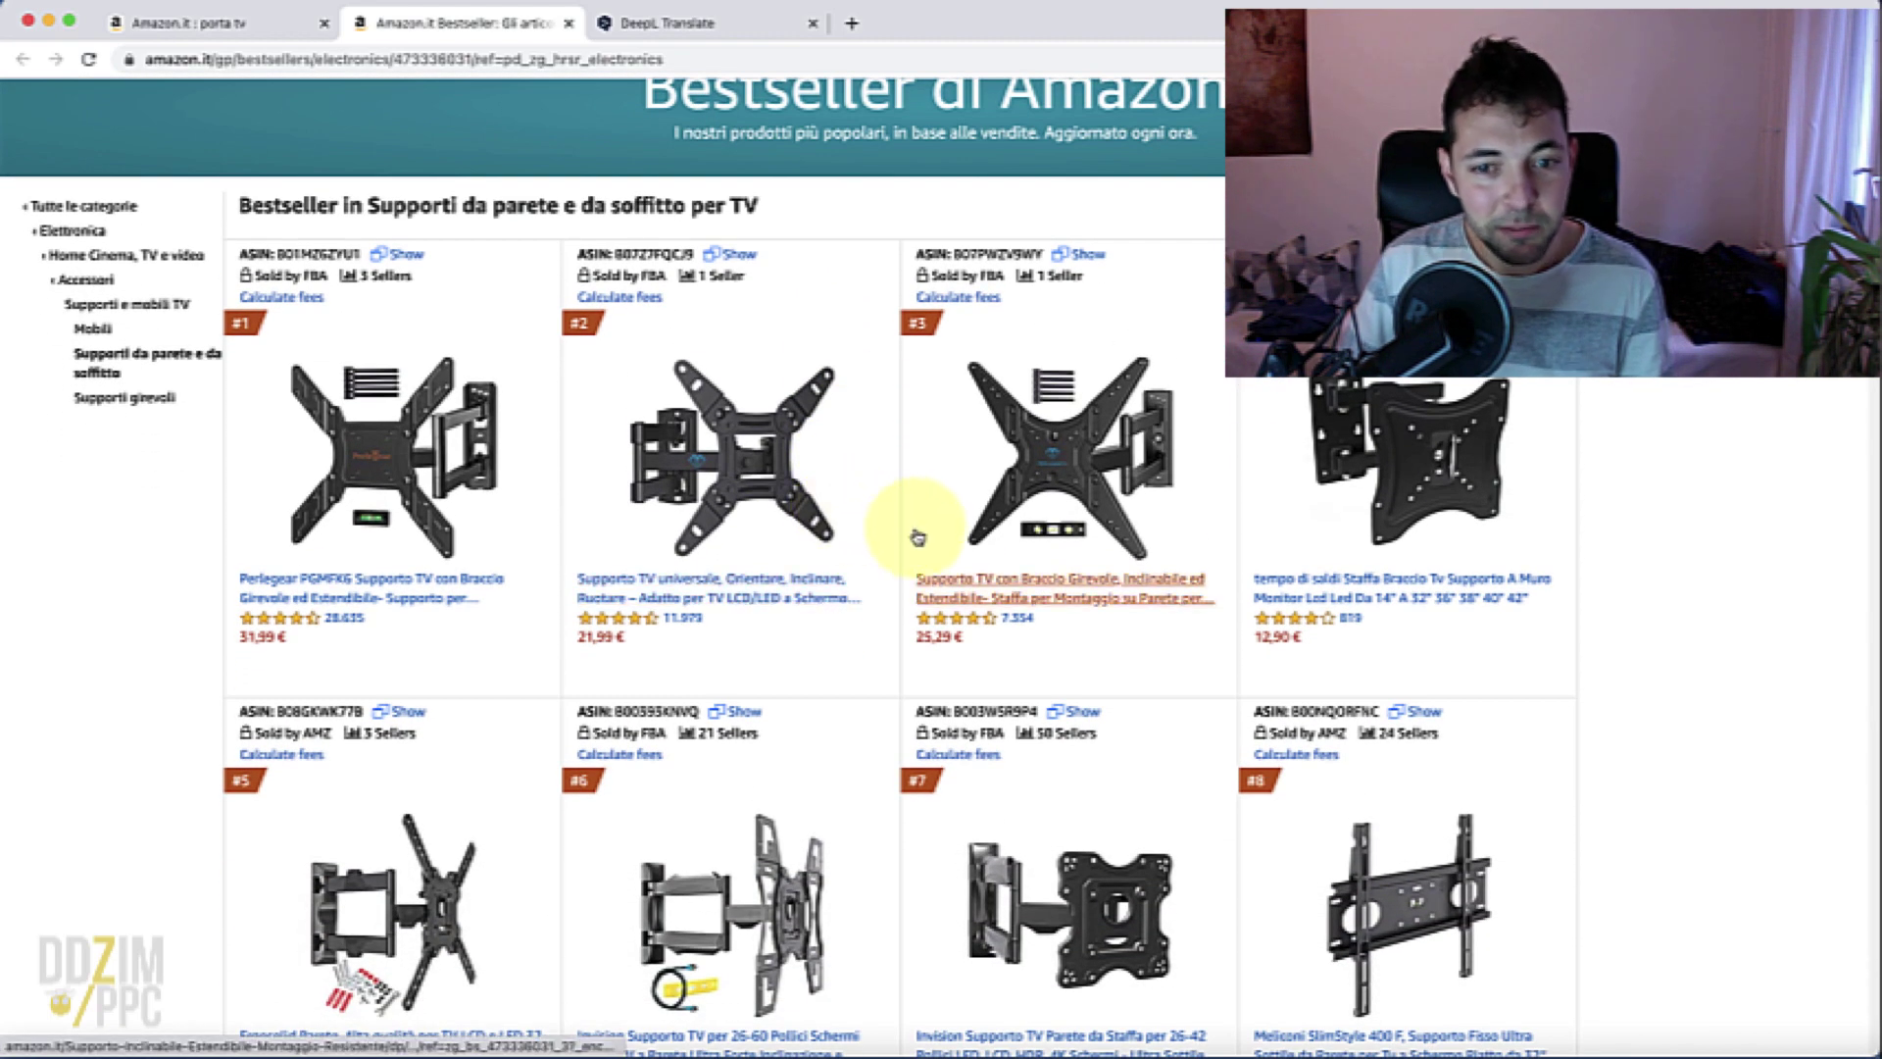
{"action": "scroll", "coordinate": [918, 537], "scroll_direction": "down", "scroll_amount": 10}
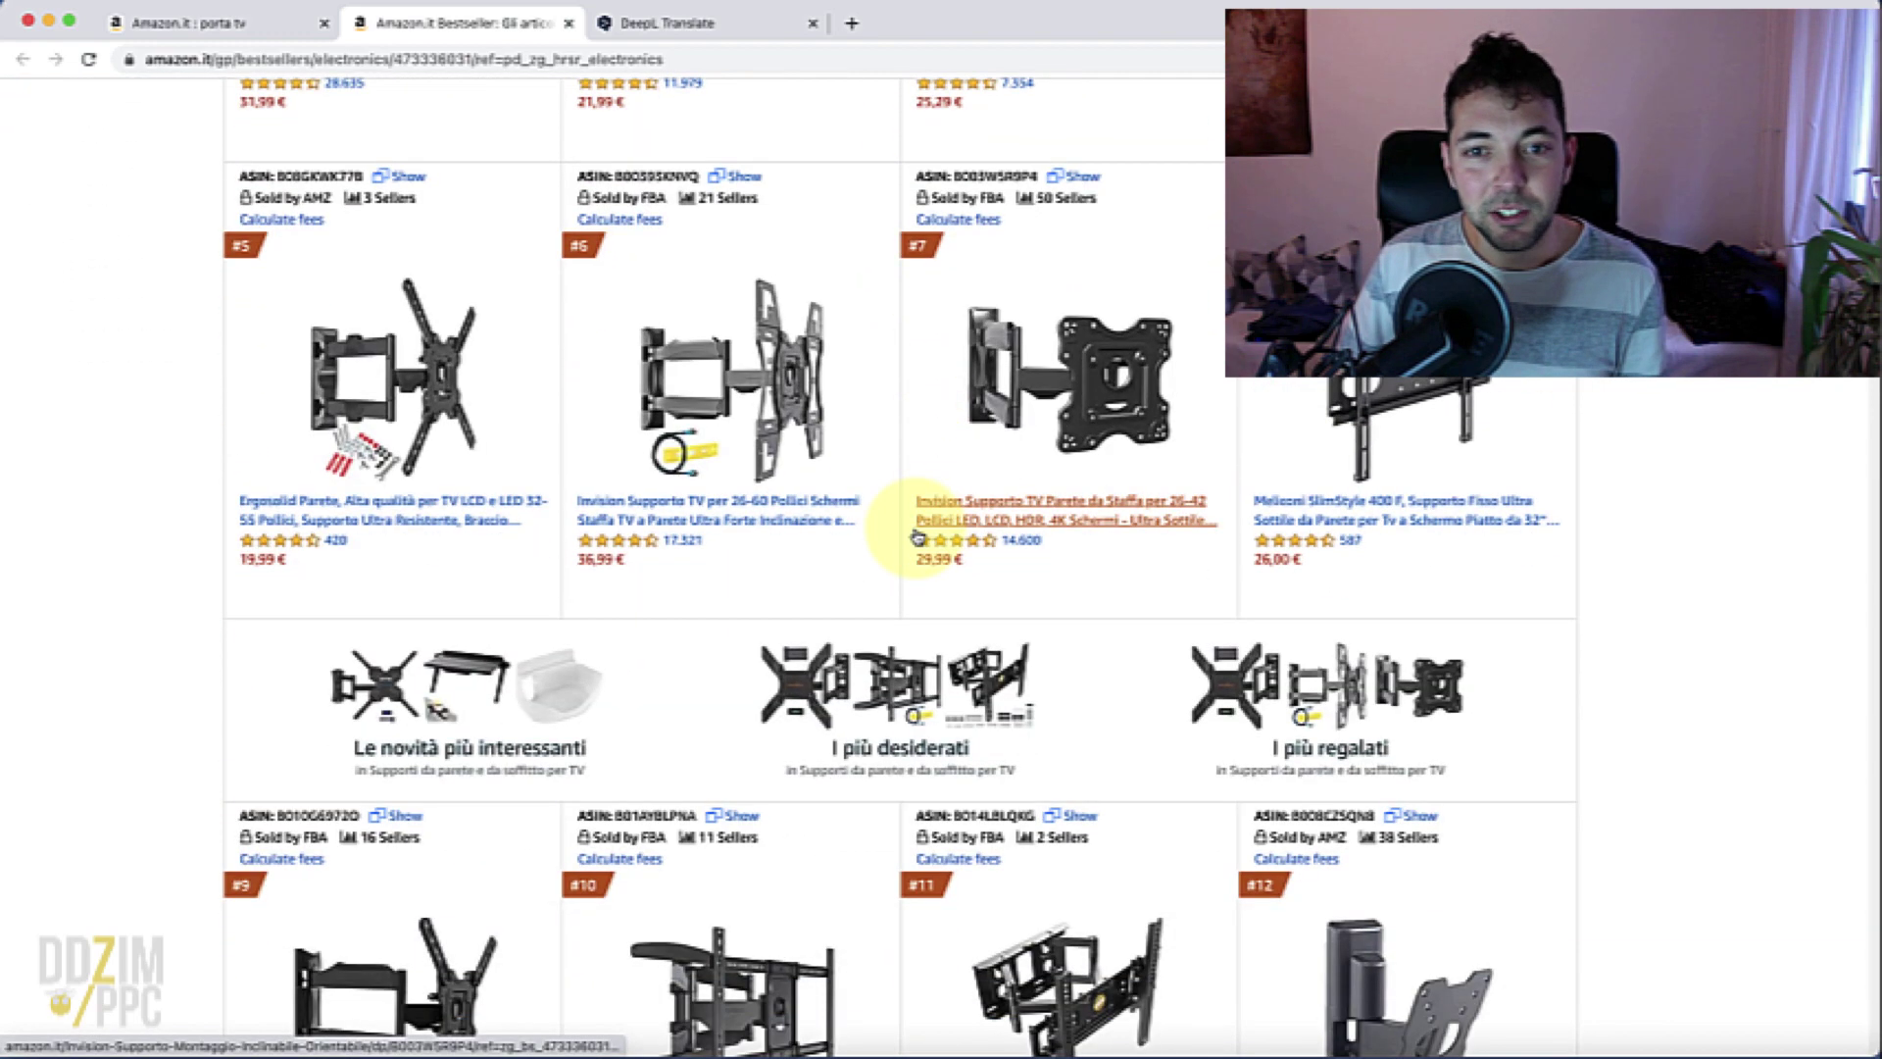
{"action": "scroll", "coordinate": [918, 538], "scroll_direction": "down", "scroll_amount": 4}
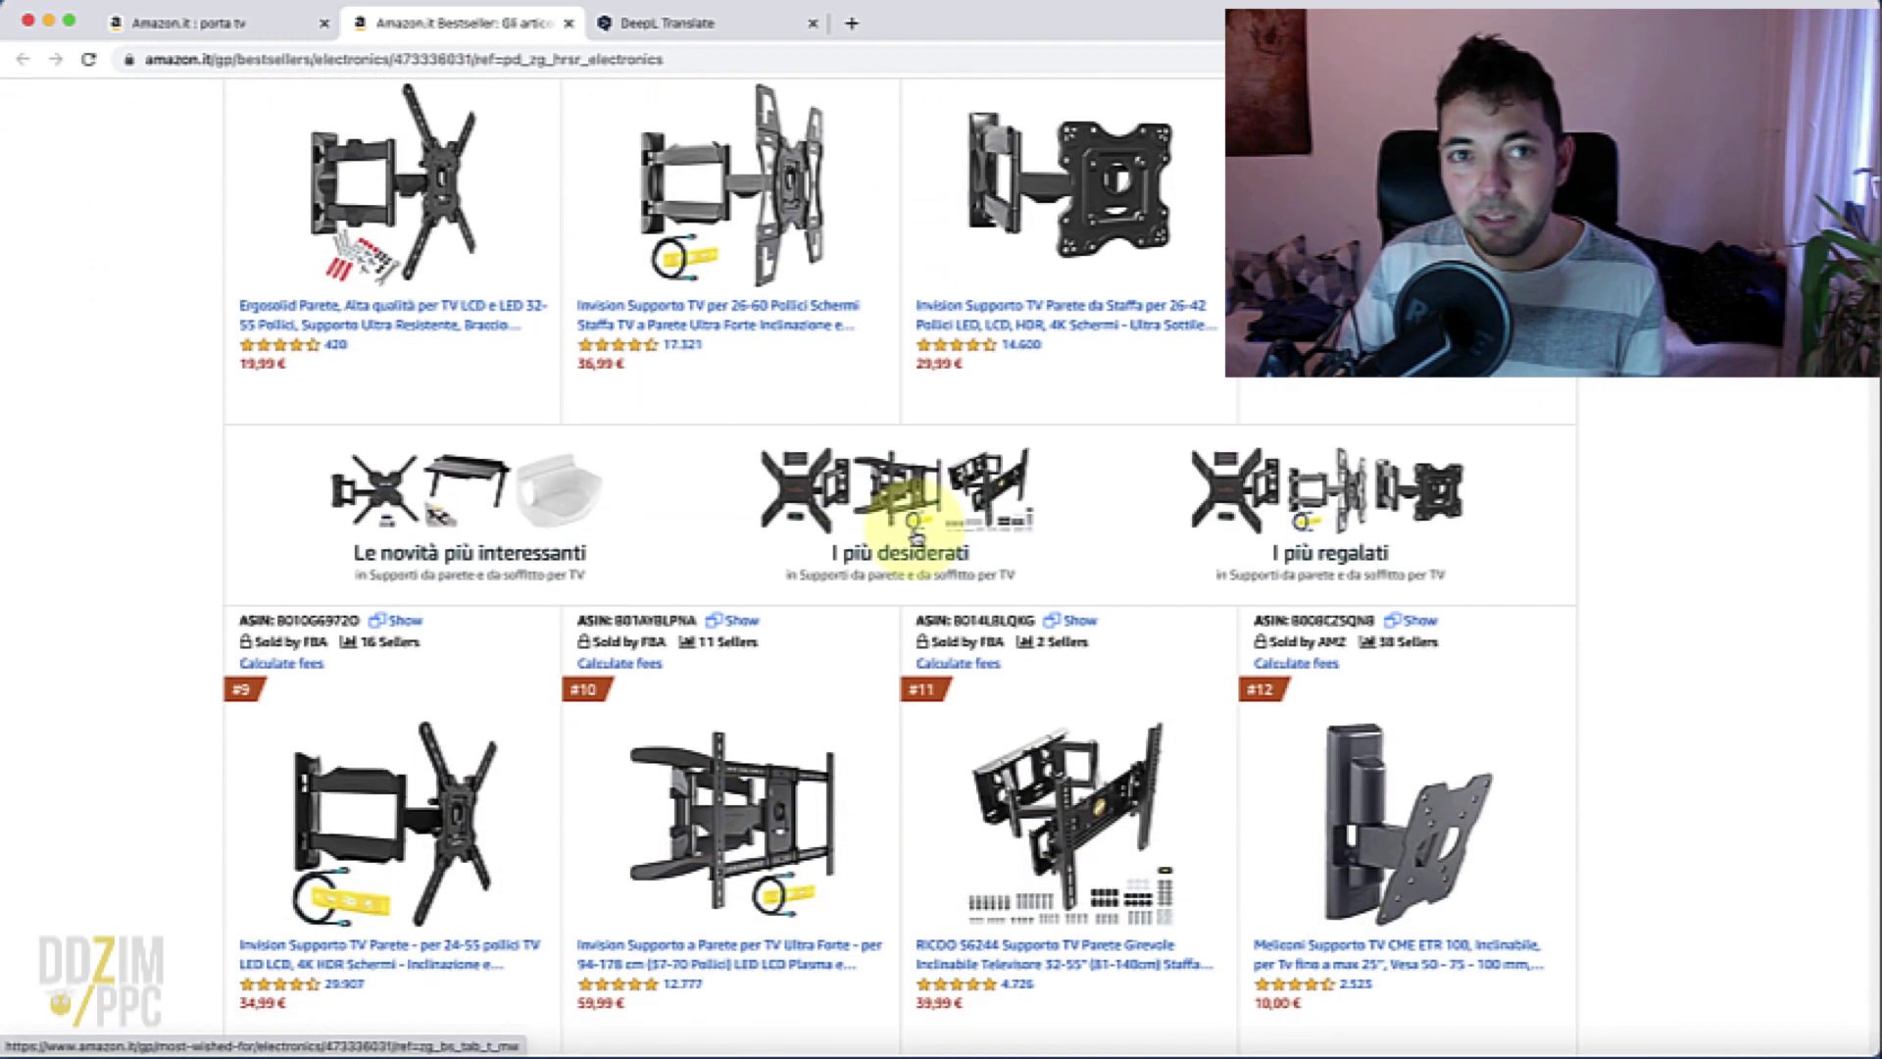
{"action": "scroll", "coordinate": [917, 537], "scroll_direction": "down", "scroll_amount": 10}
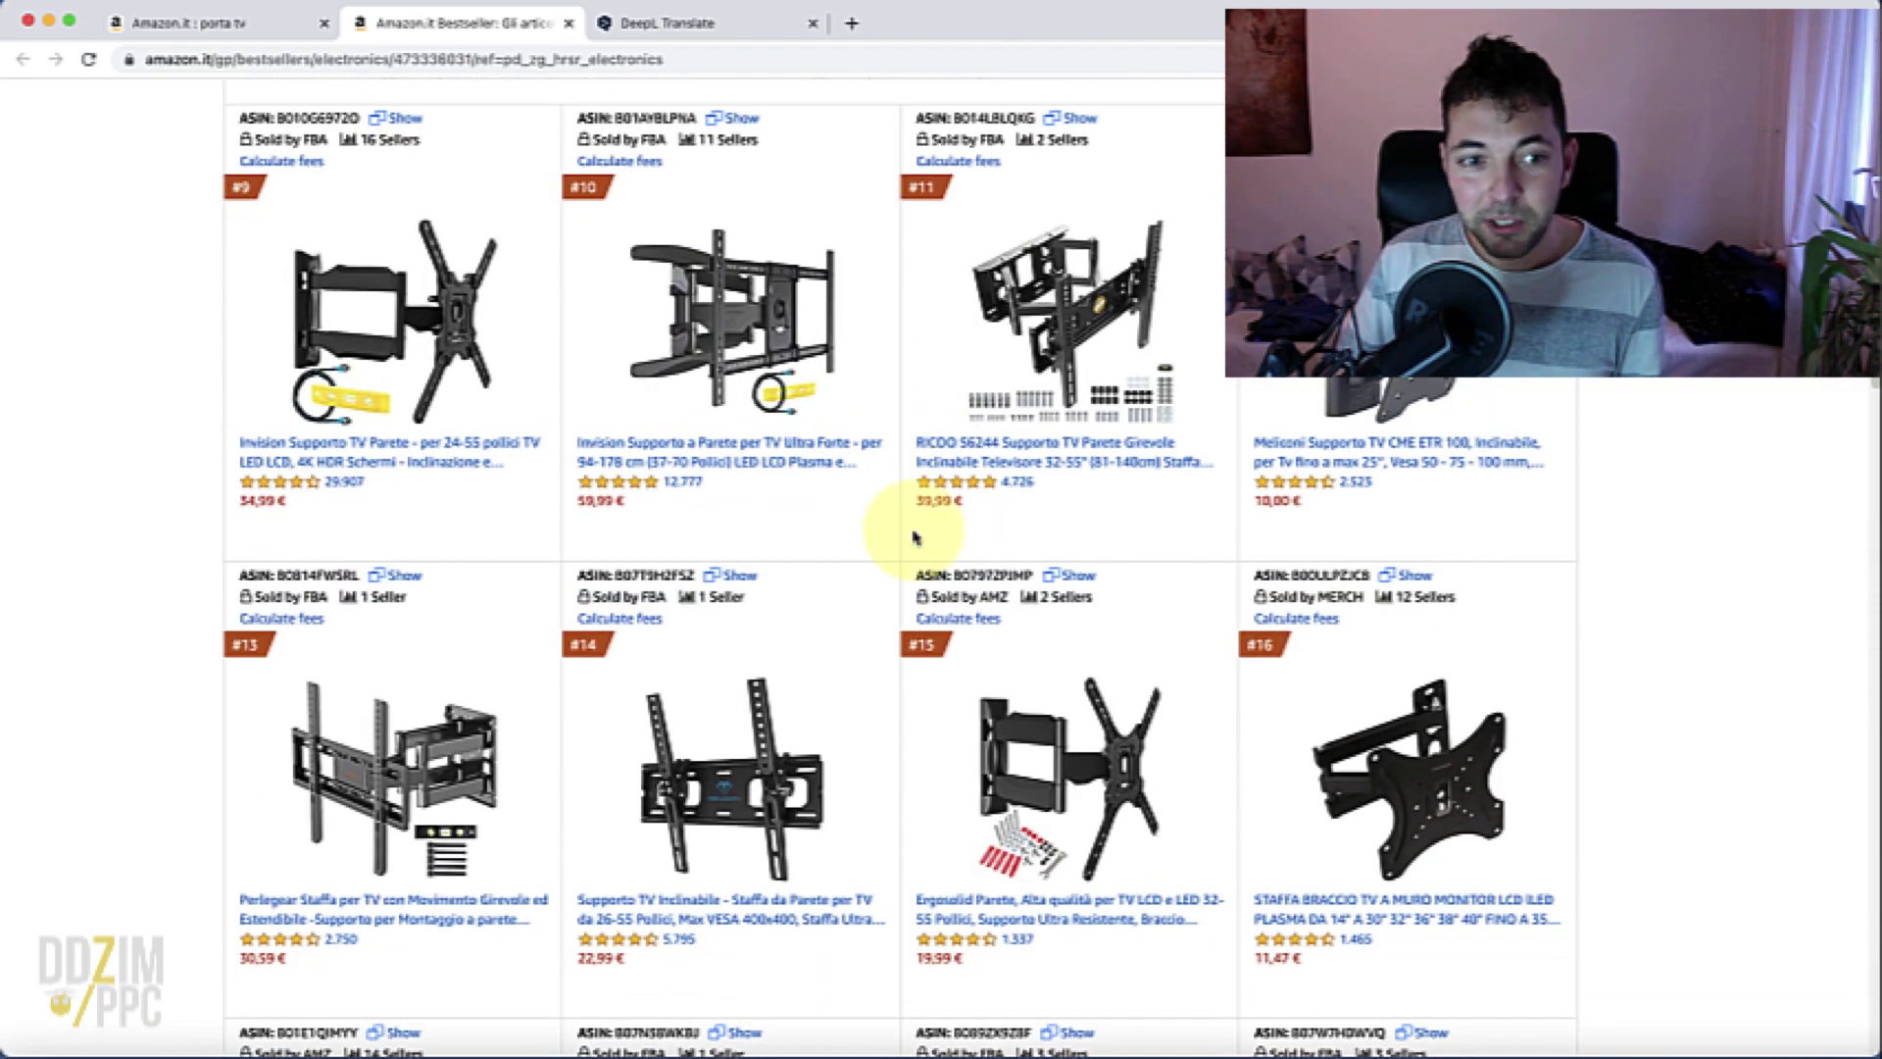
{"action": "scroll", "coordinate": [914, 537], "scroll_direction": "up", "scroll_amount": 20}
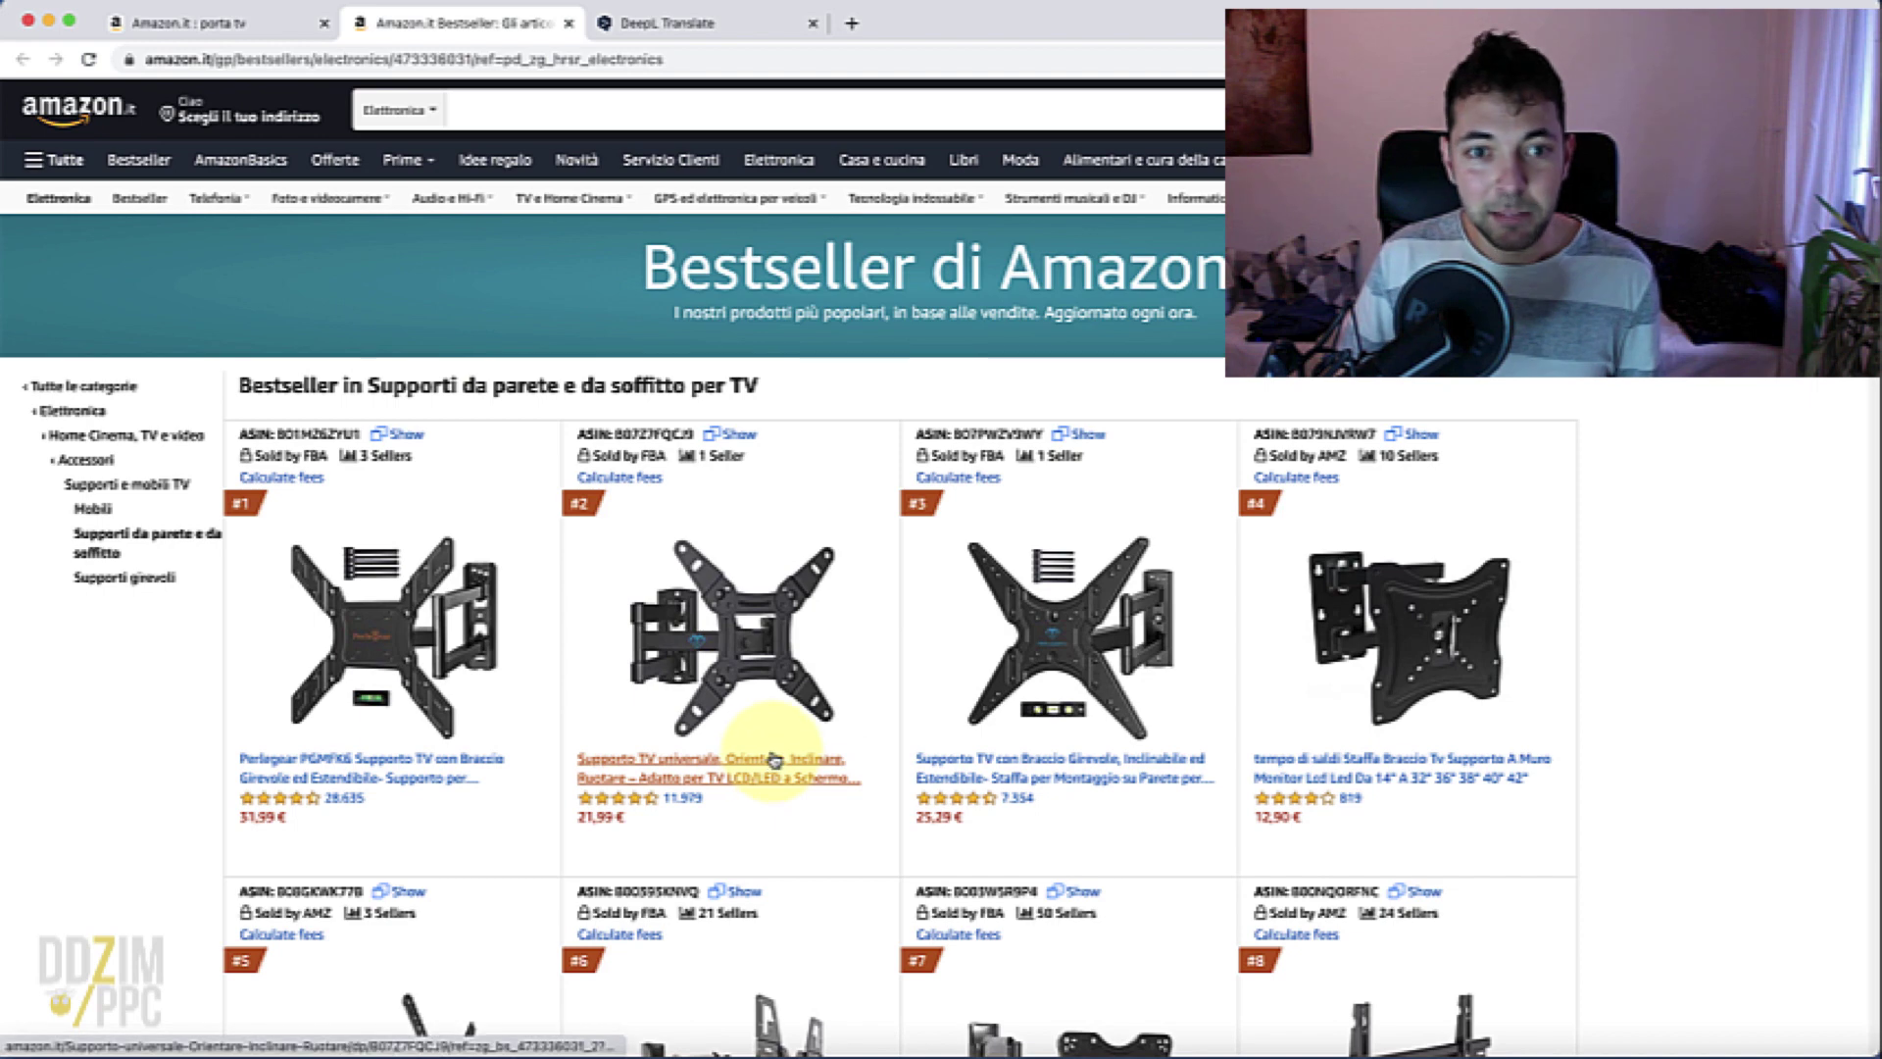
Open Helium 10's Cerebro reverse ASIN lookup in a new browser tab
{"action": "left_click", "coordinate": [851, 22]}
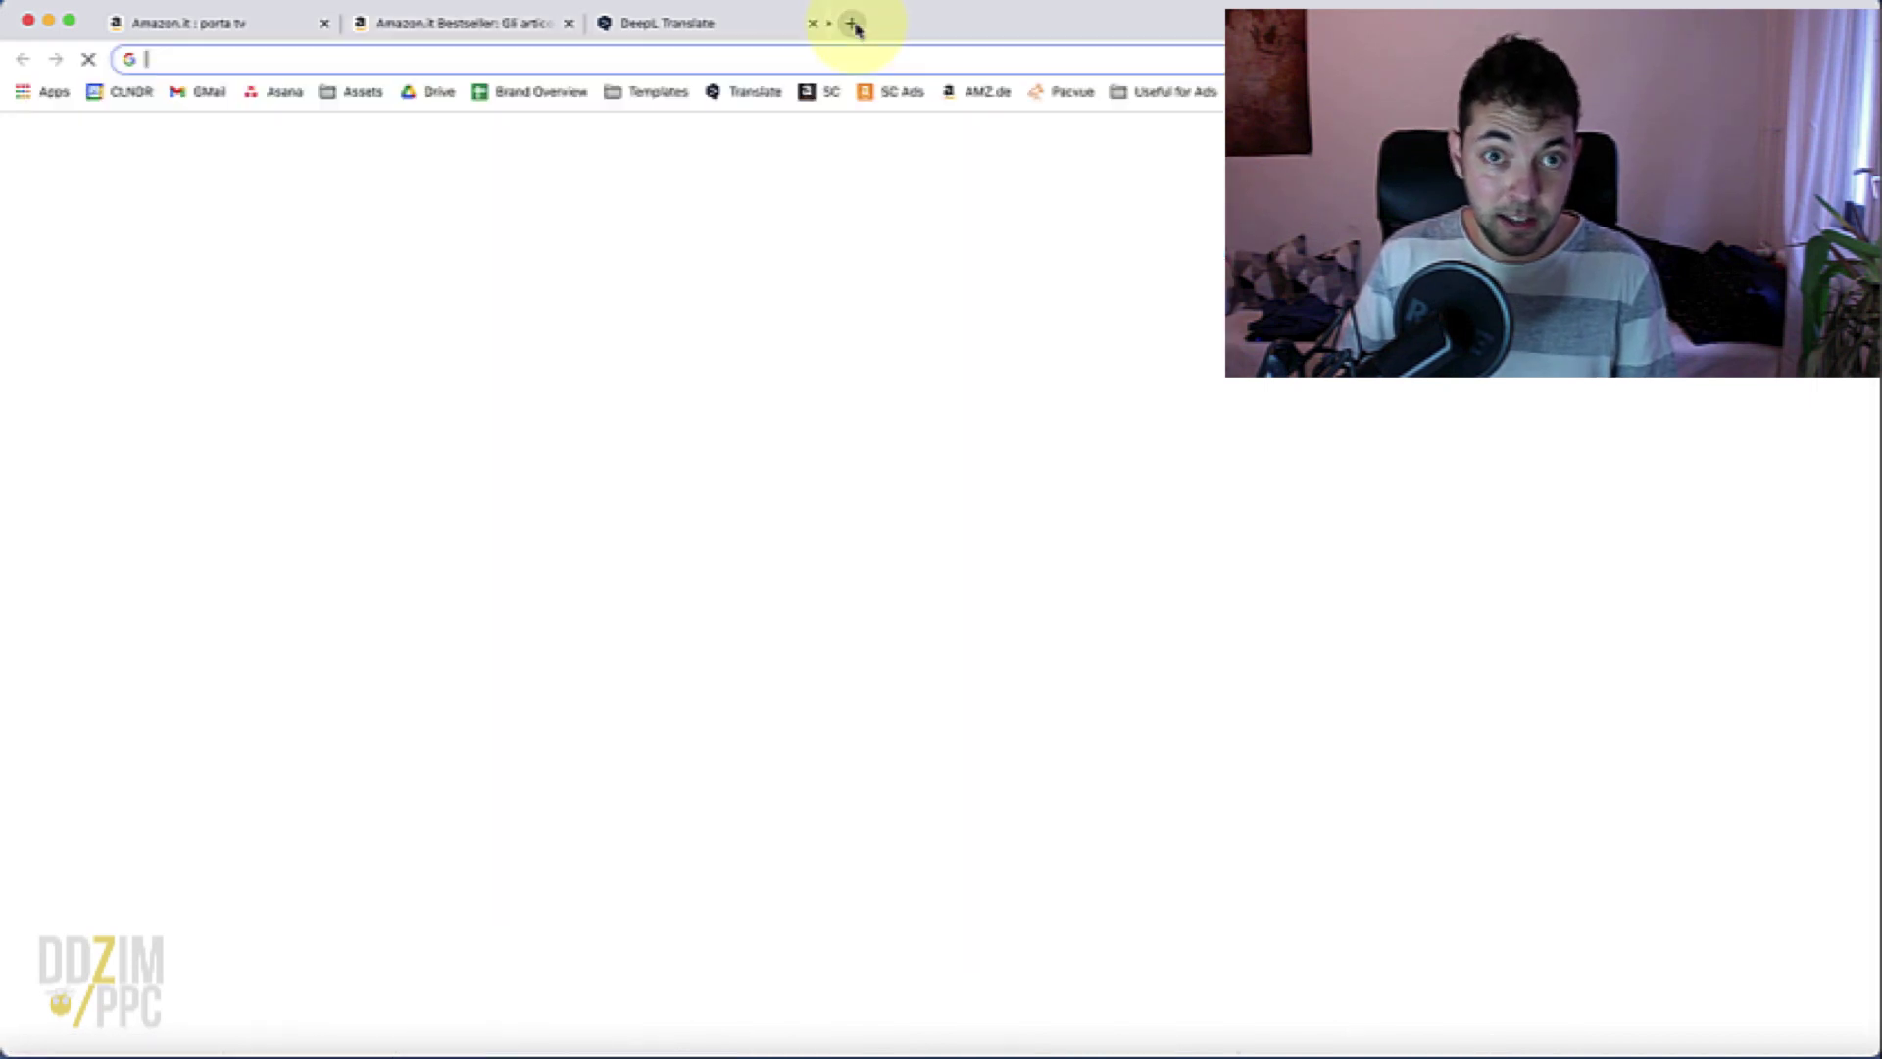
{"action": "type", "text": "cere"}
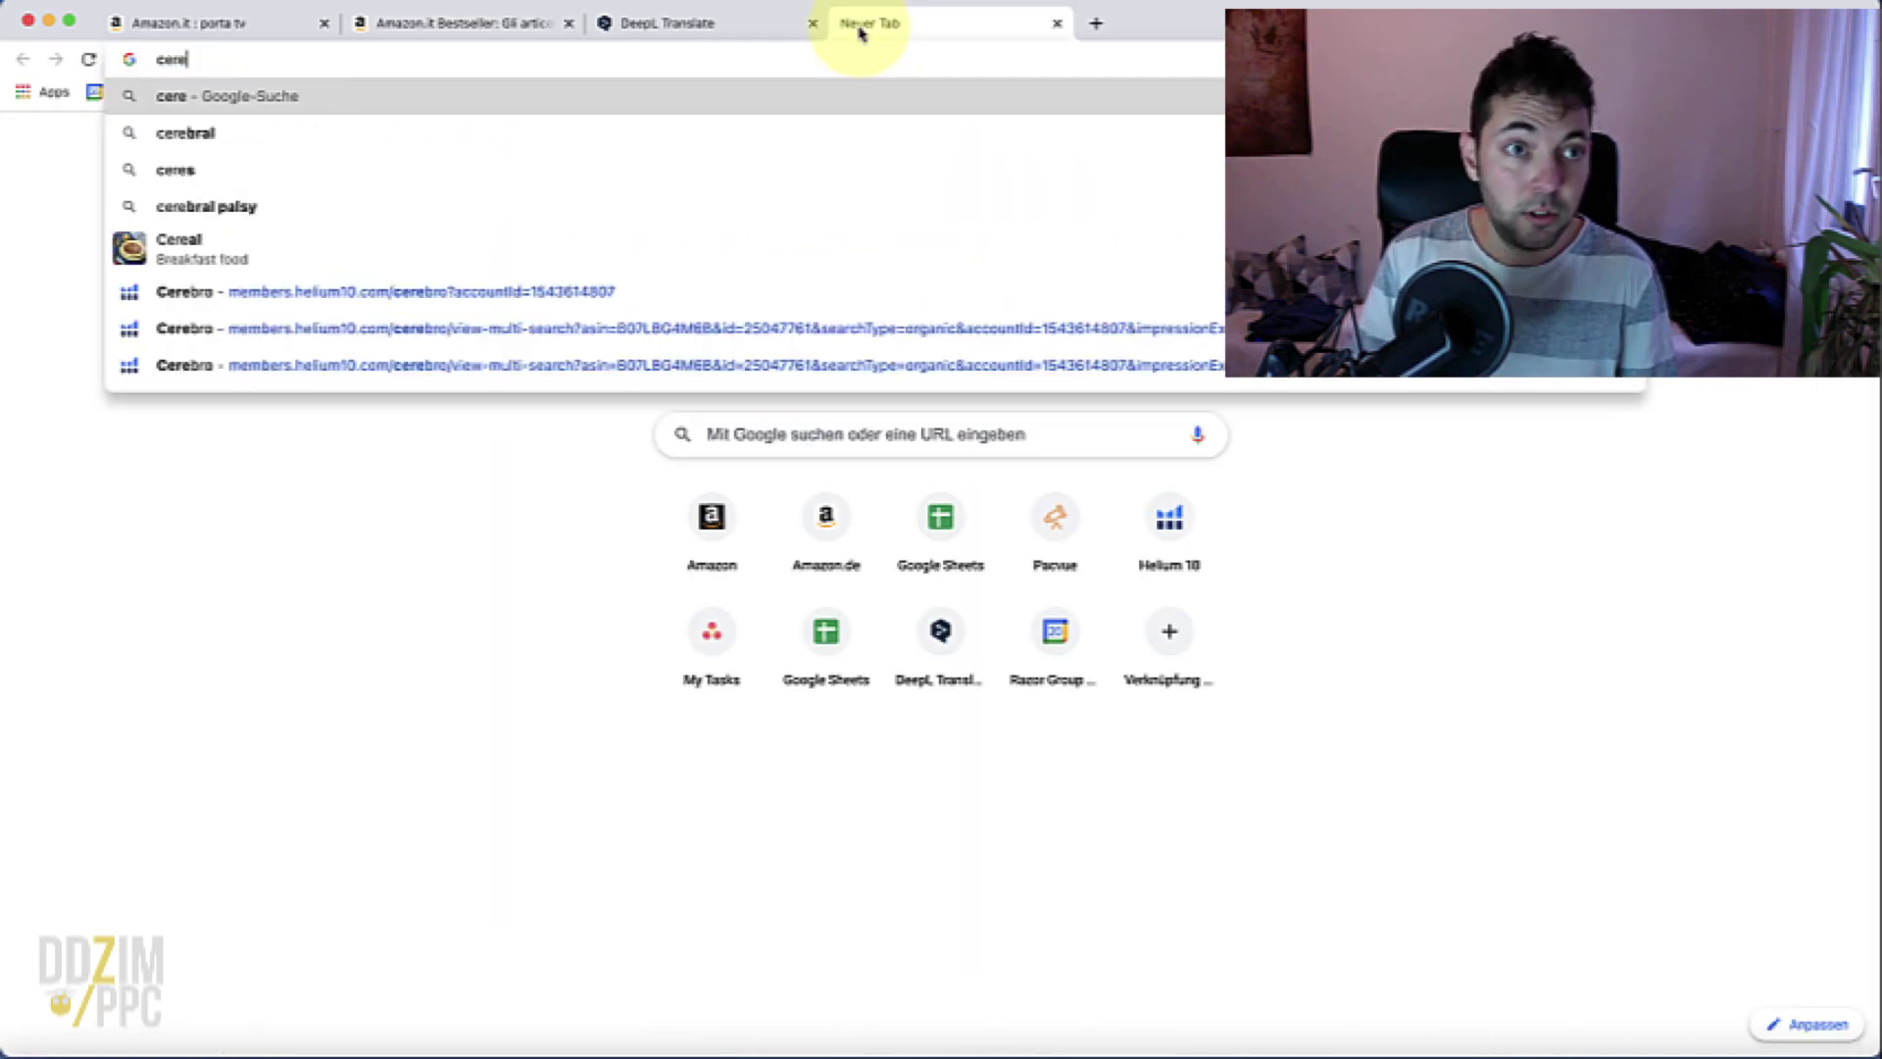
{"action": "left_click", "coordinate": [391, 291]}
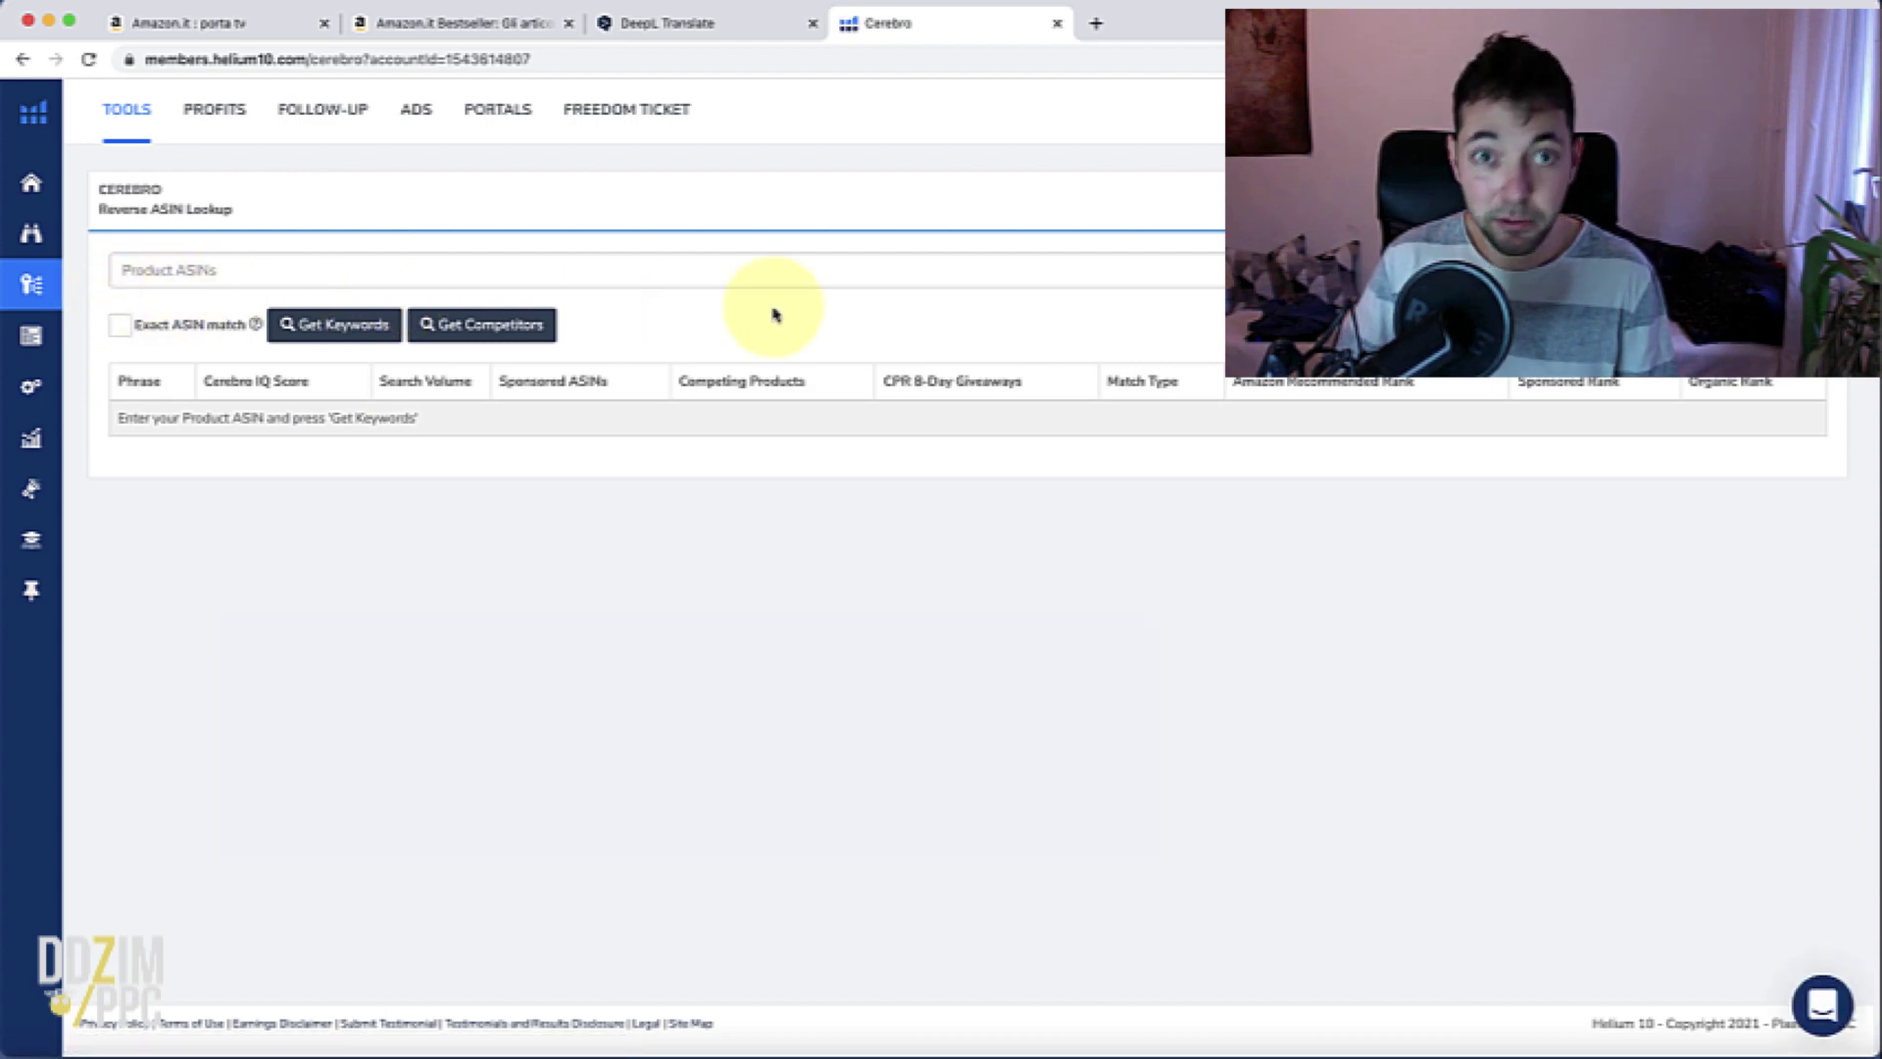
Copy the ASIN of the #2 bestseller, B07Z7FQCJ9, and add it to Cerebro's product ASINs
{"action": "left_click", "coordinate": [472, 44]}
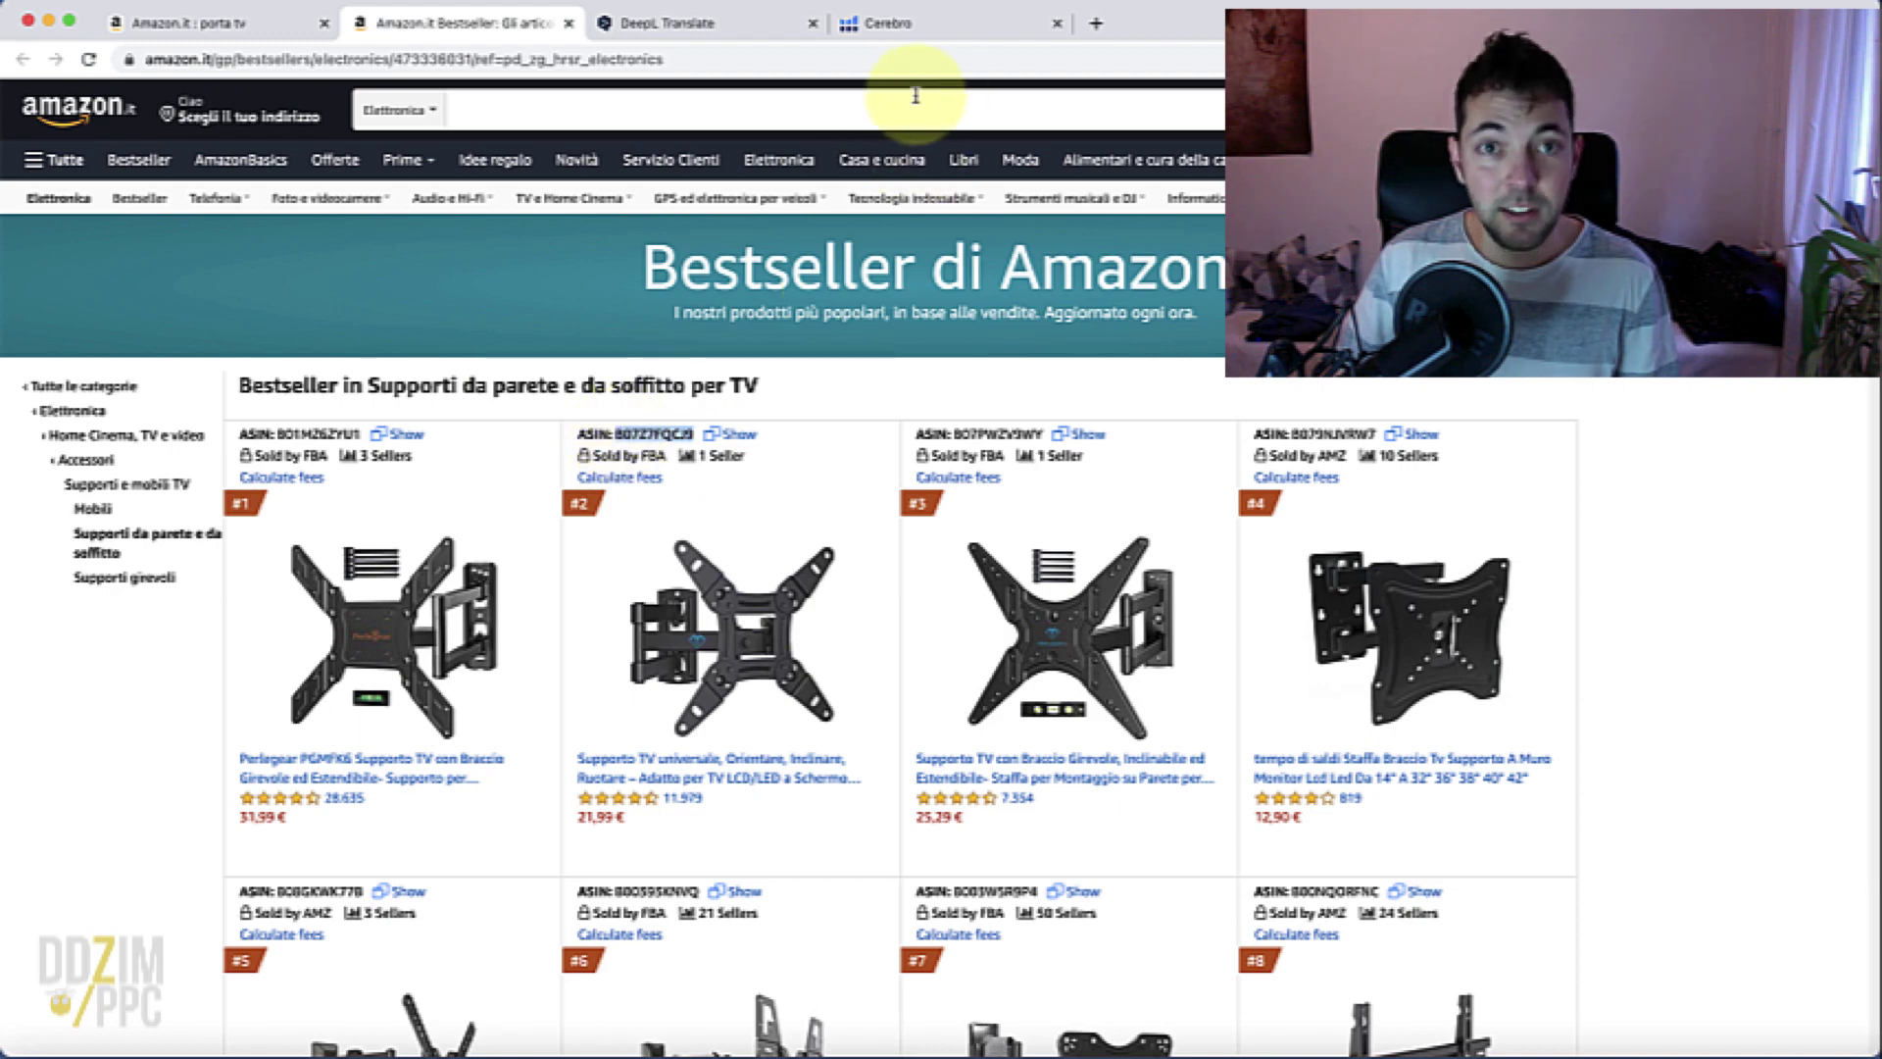
{"action": "left_click", "coordinate": [882, 23]}
{"action": "left_click", "coordinate": [529, 274]}
{"action": "type", "text": "B07Z7FQCJ9"}
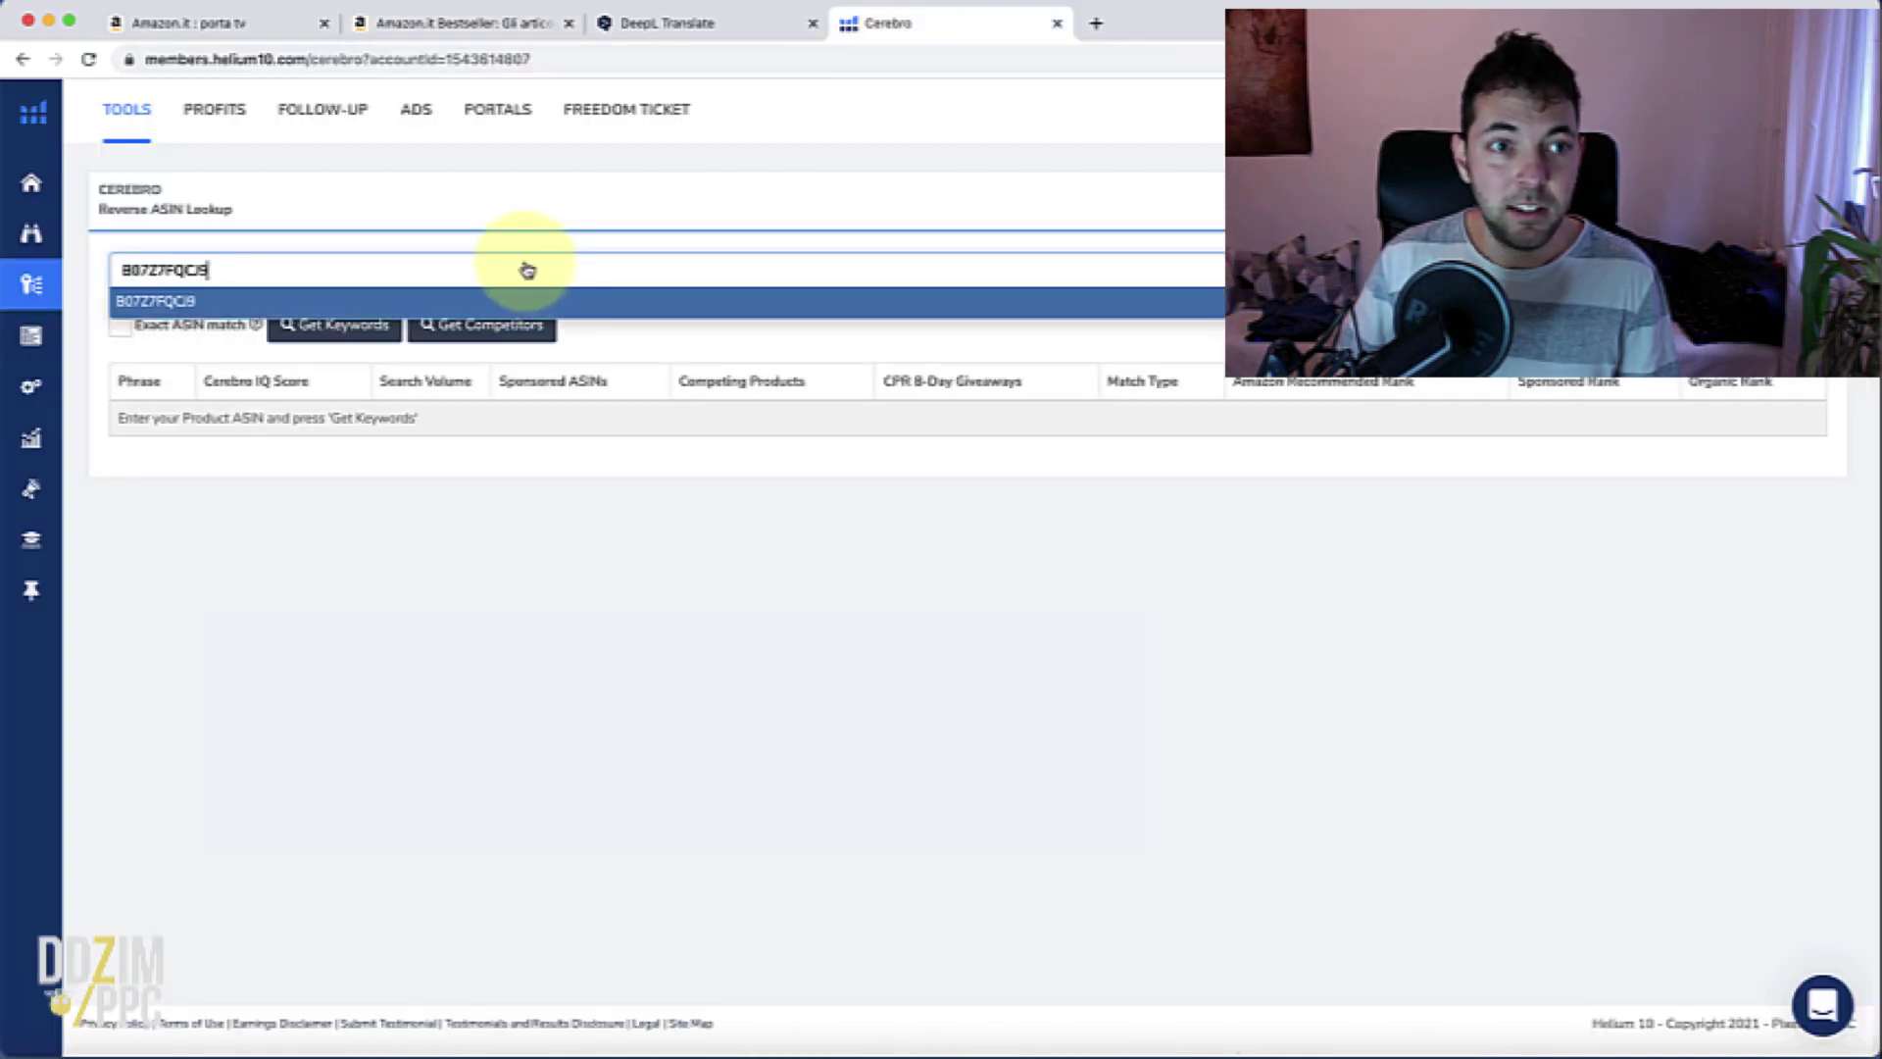
{"action": "left_click", "coordinate": [457, 296]}
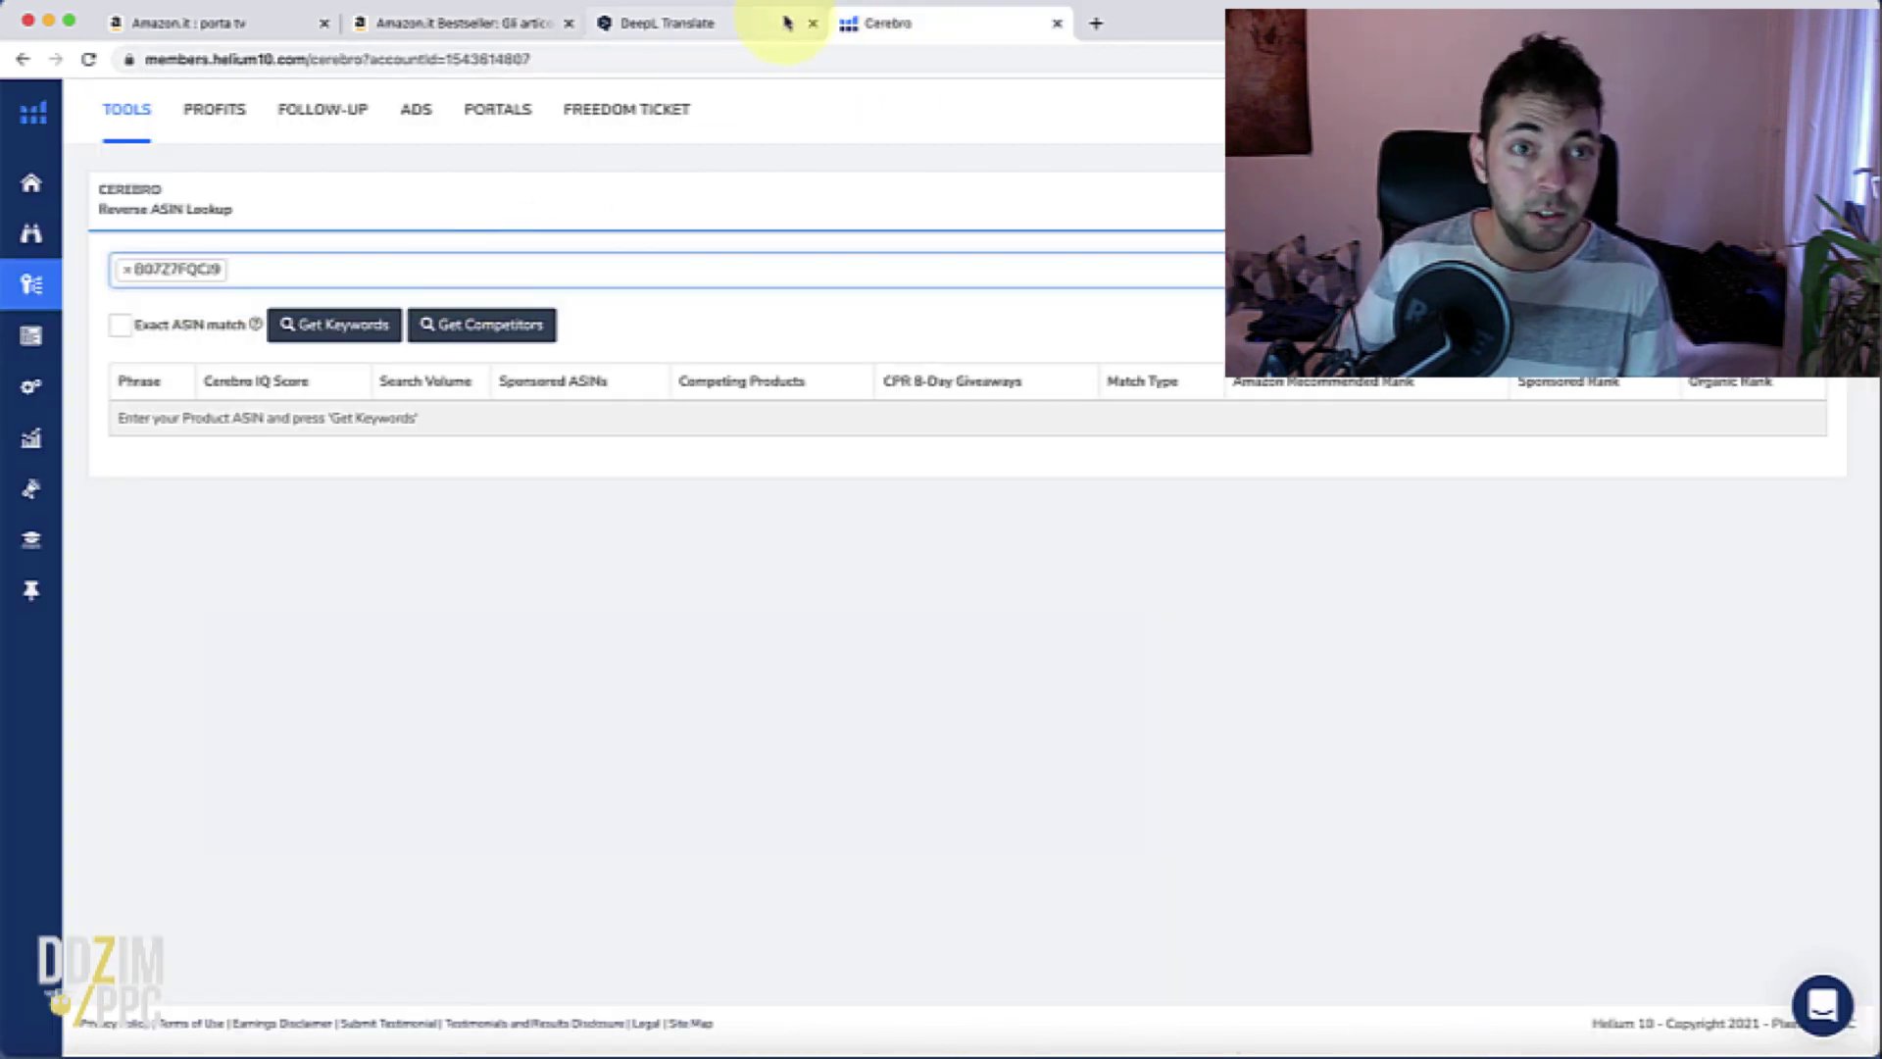
Copy the ASIN of the #3 bestseller, B07PWZV9WY, and add it to Cerebro's product ASINs
{"action": "left_click", "coordinate": [483, 24]}
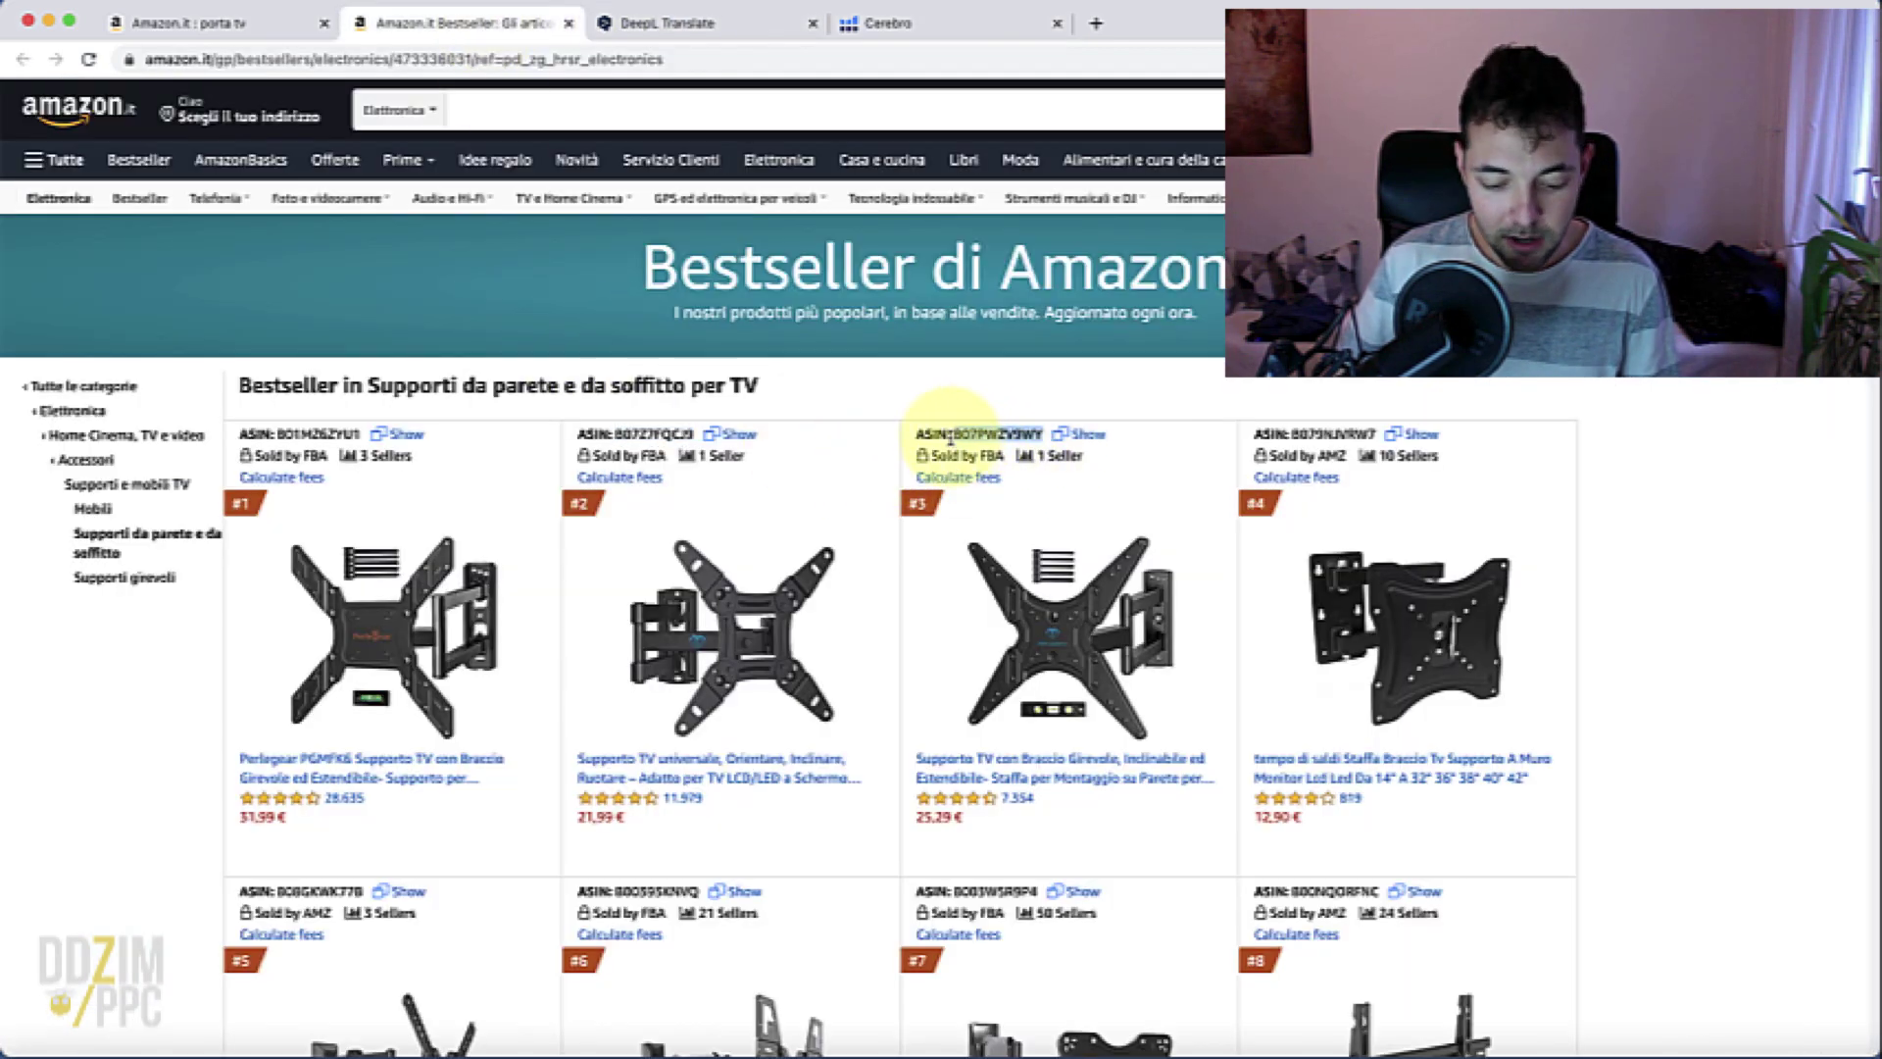
{"action": "left_click_drag", "start_coordinate": [950, 438], "coordinate": [953, 436]}
{"action": "key", "text": "super+c"}
{"action": "left_click", "coordinate": [849, 25]}
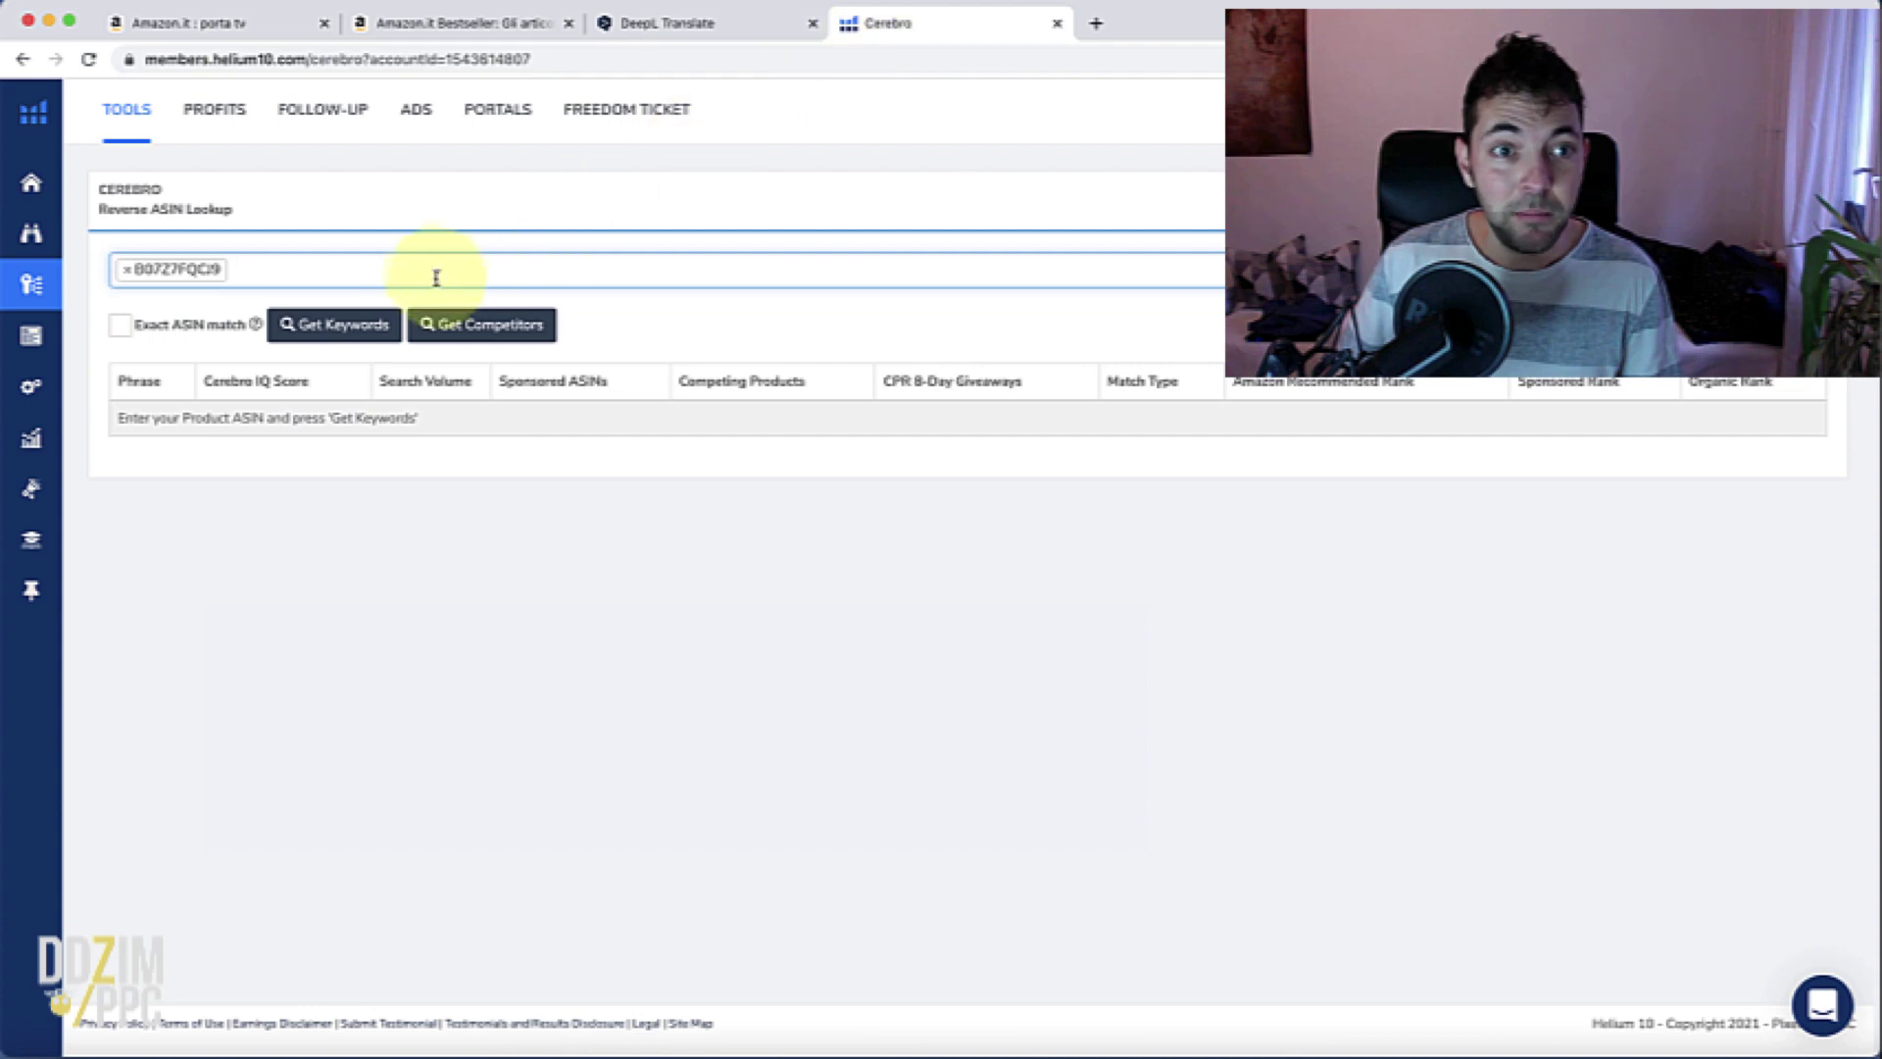
{"action": "key", "text": "super+v"}
{"action": "key", "text": "Return"}
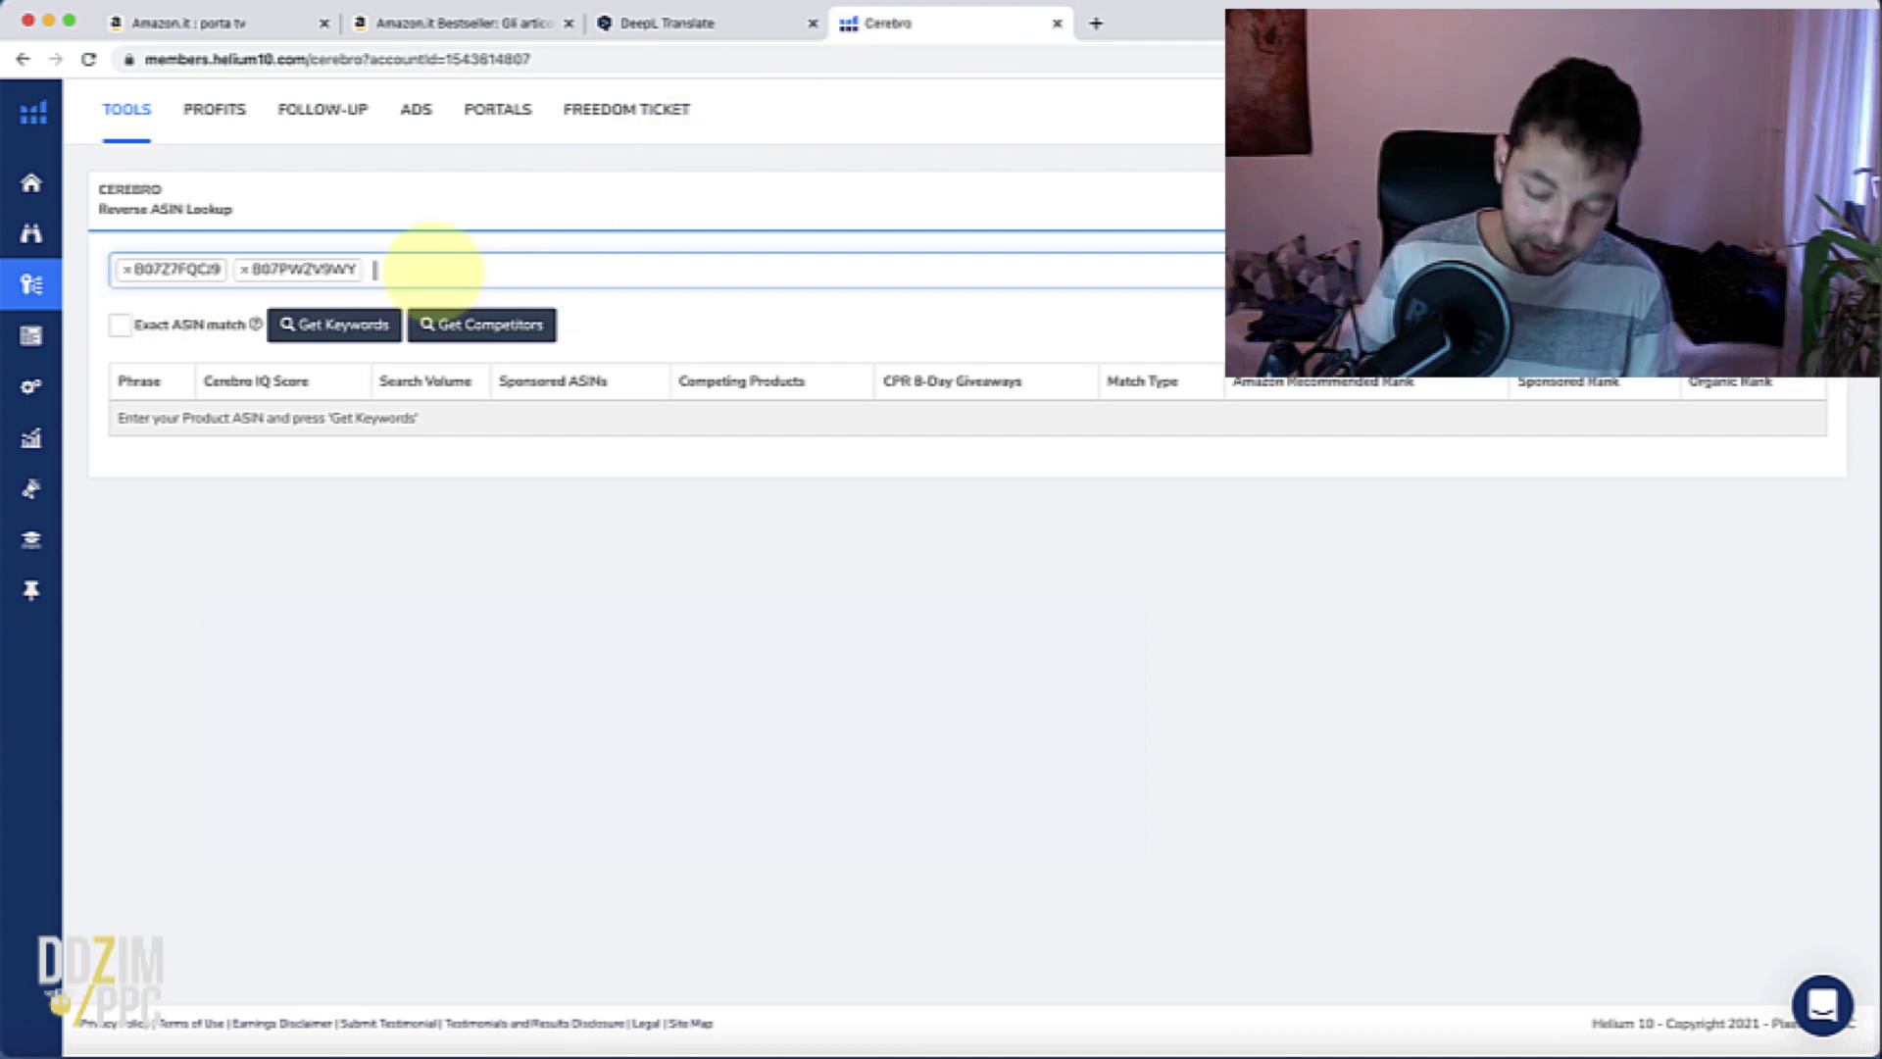
Copy the ASIN of the #5 bestseller, B08GKWK77B, and add it to Cerebro's product ASINs
{"action": "left_click", "coordinate": [472, 25]}
{"action": "scroll", "coordinate": [1062, 640], "scroll_direction": "down", "scroll_amount": 5}
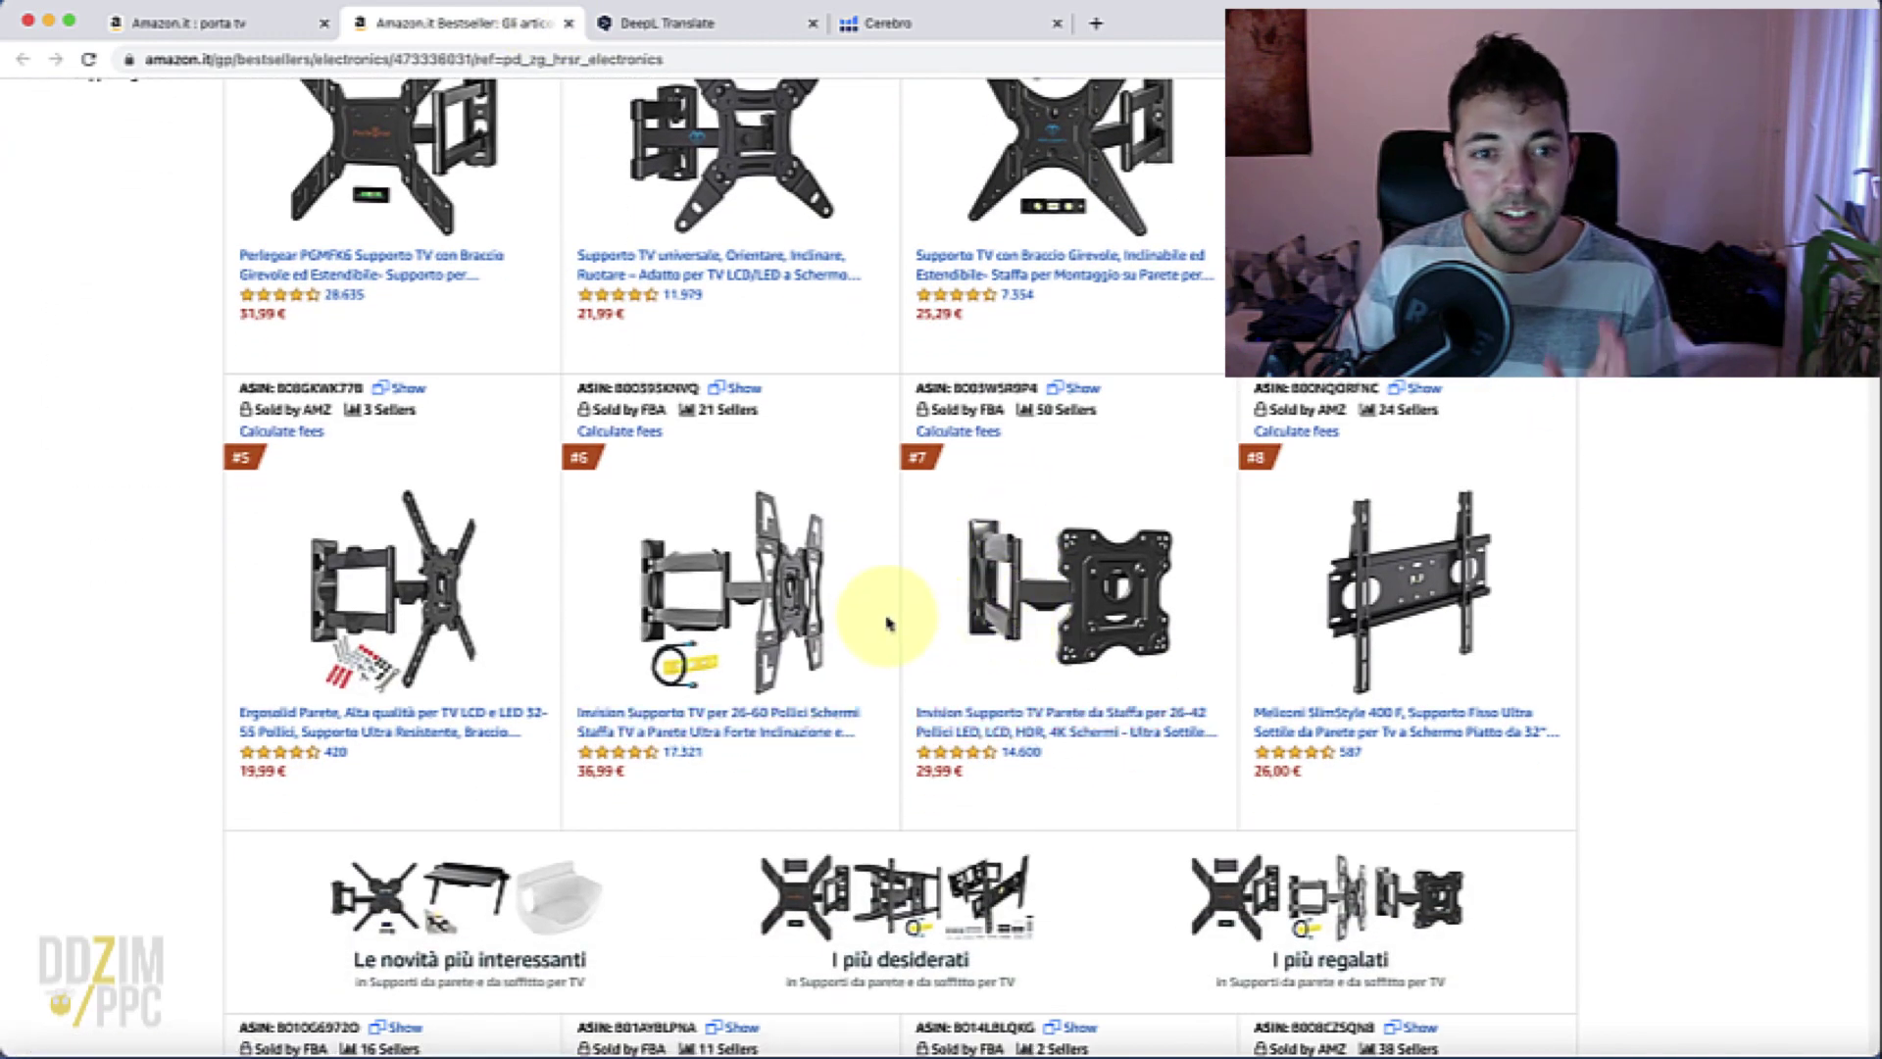
{"action": "scroll", "coordinate": [567, 474], "scroll_direction": "up", "scroll_amount": 1}
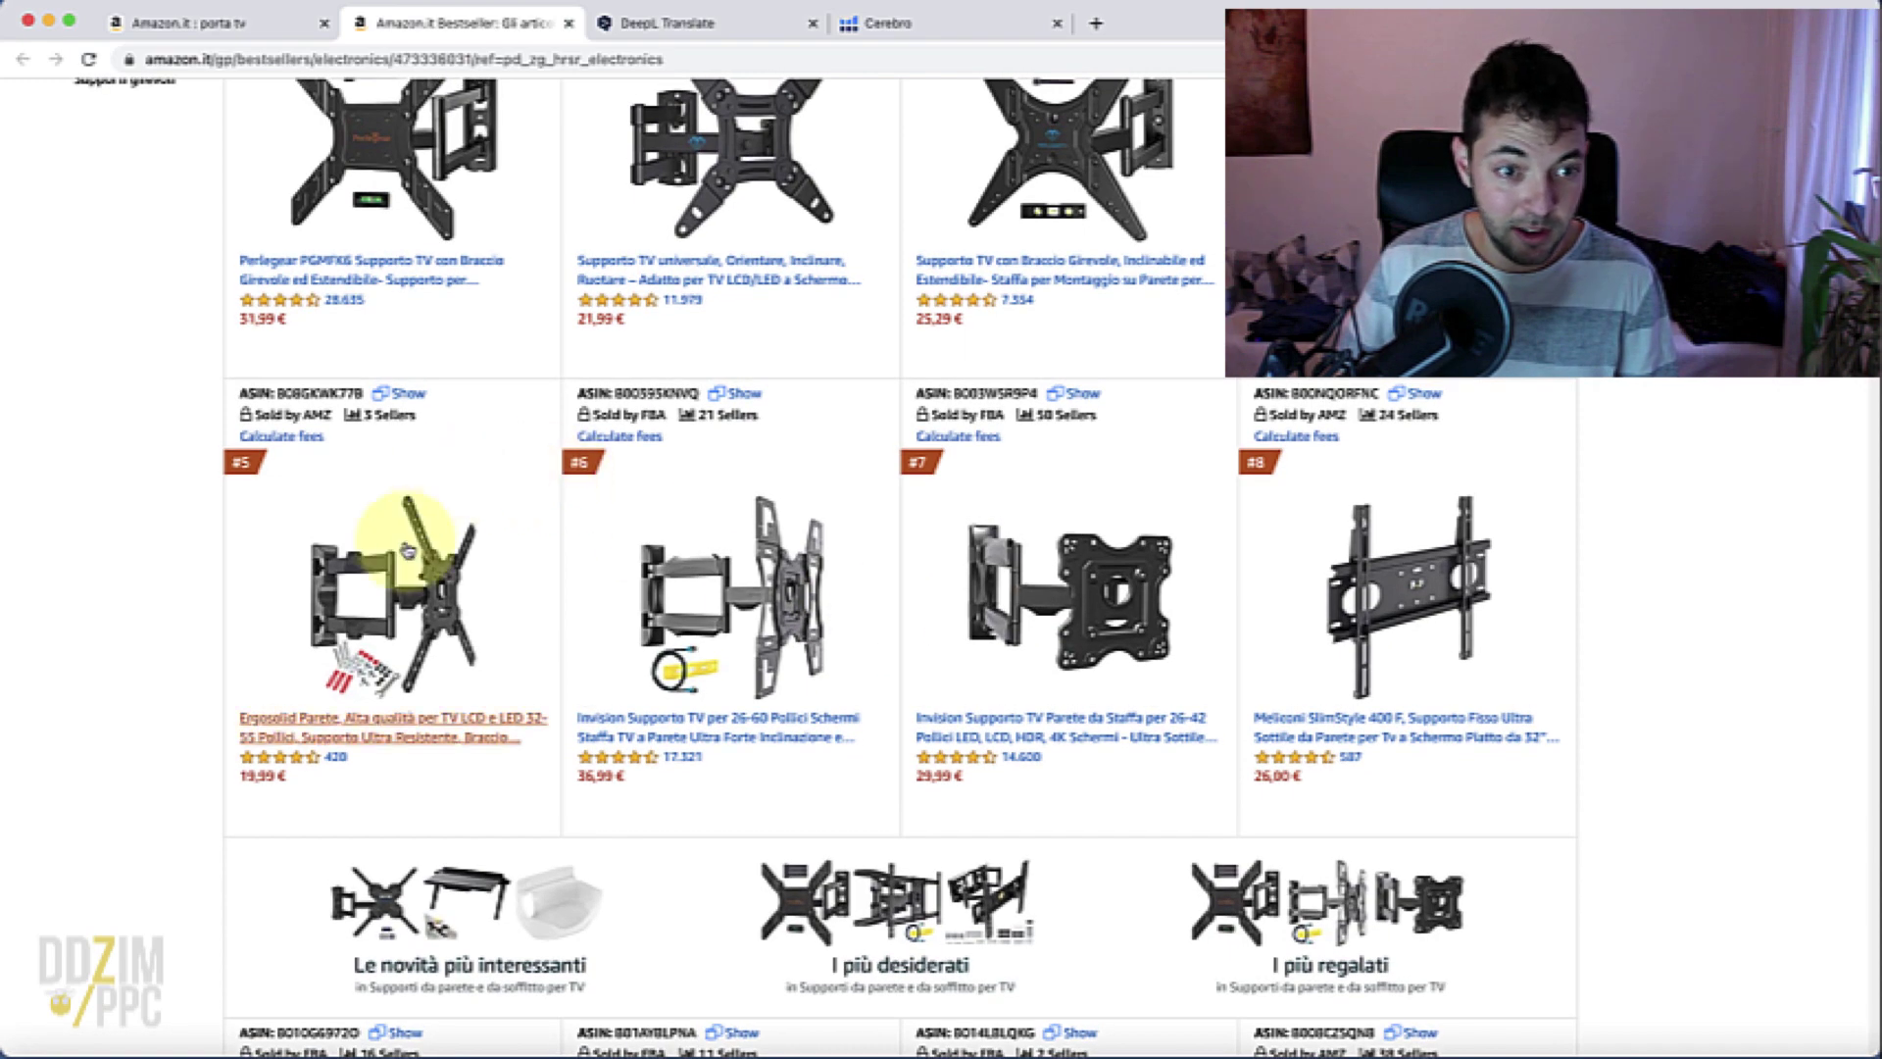
{"action": "scroll", "coordinate": [370, 400], "scroll_direction": "down", "scroll_amount": 1}
{"action": "double_click", "coordinate": [294, 390]}
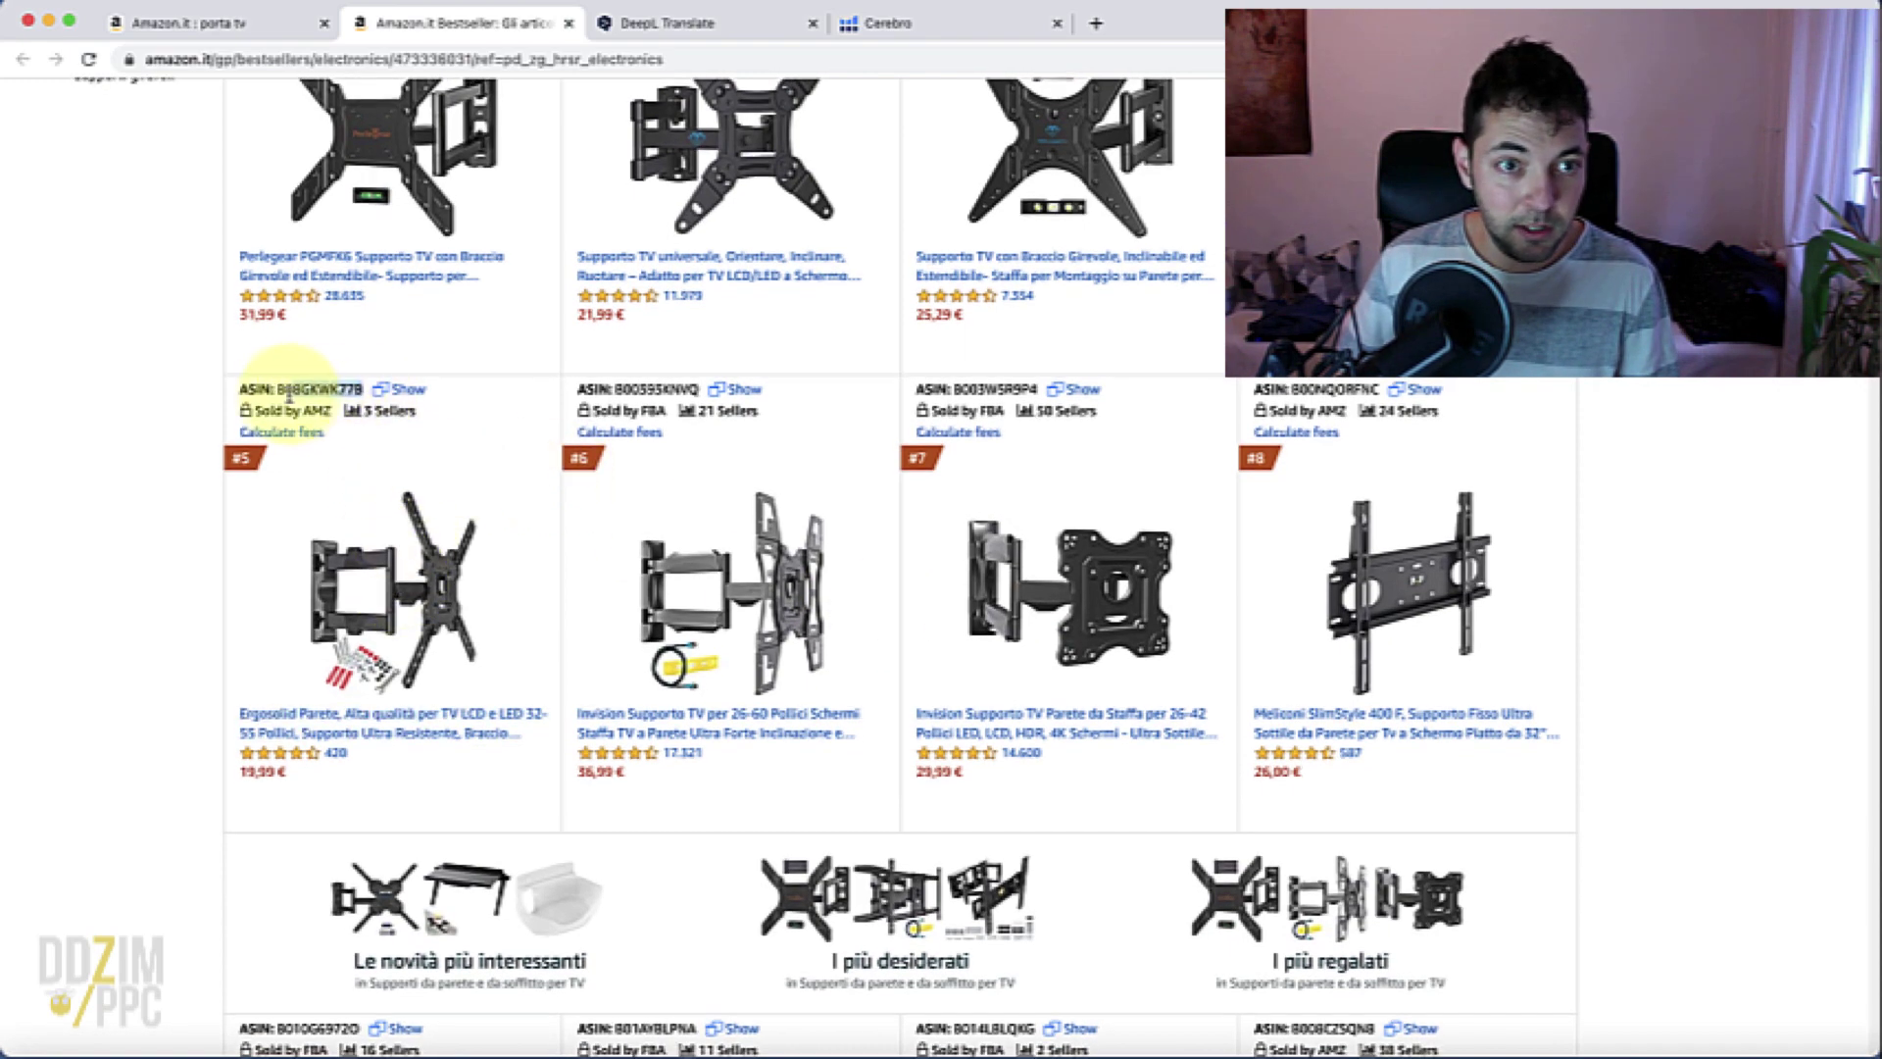
{"action": "left_click", "coordinate": [278, 397]}
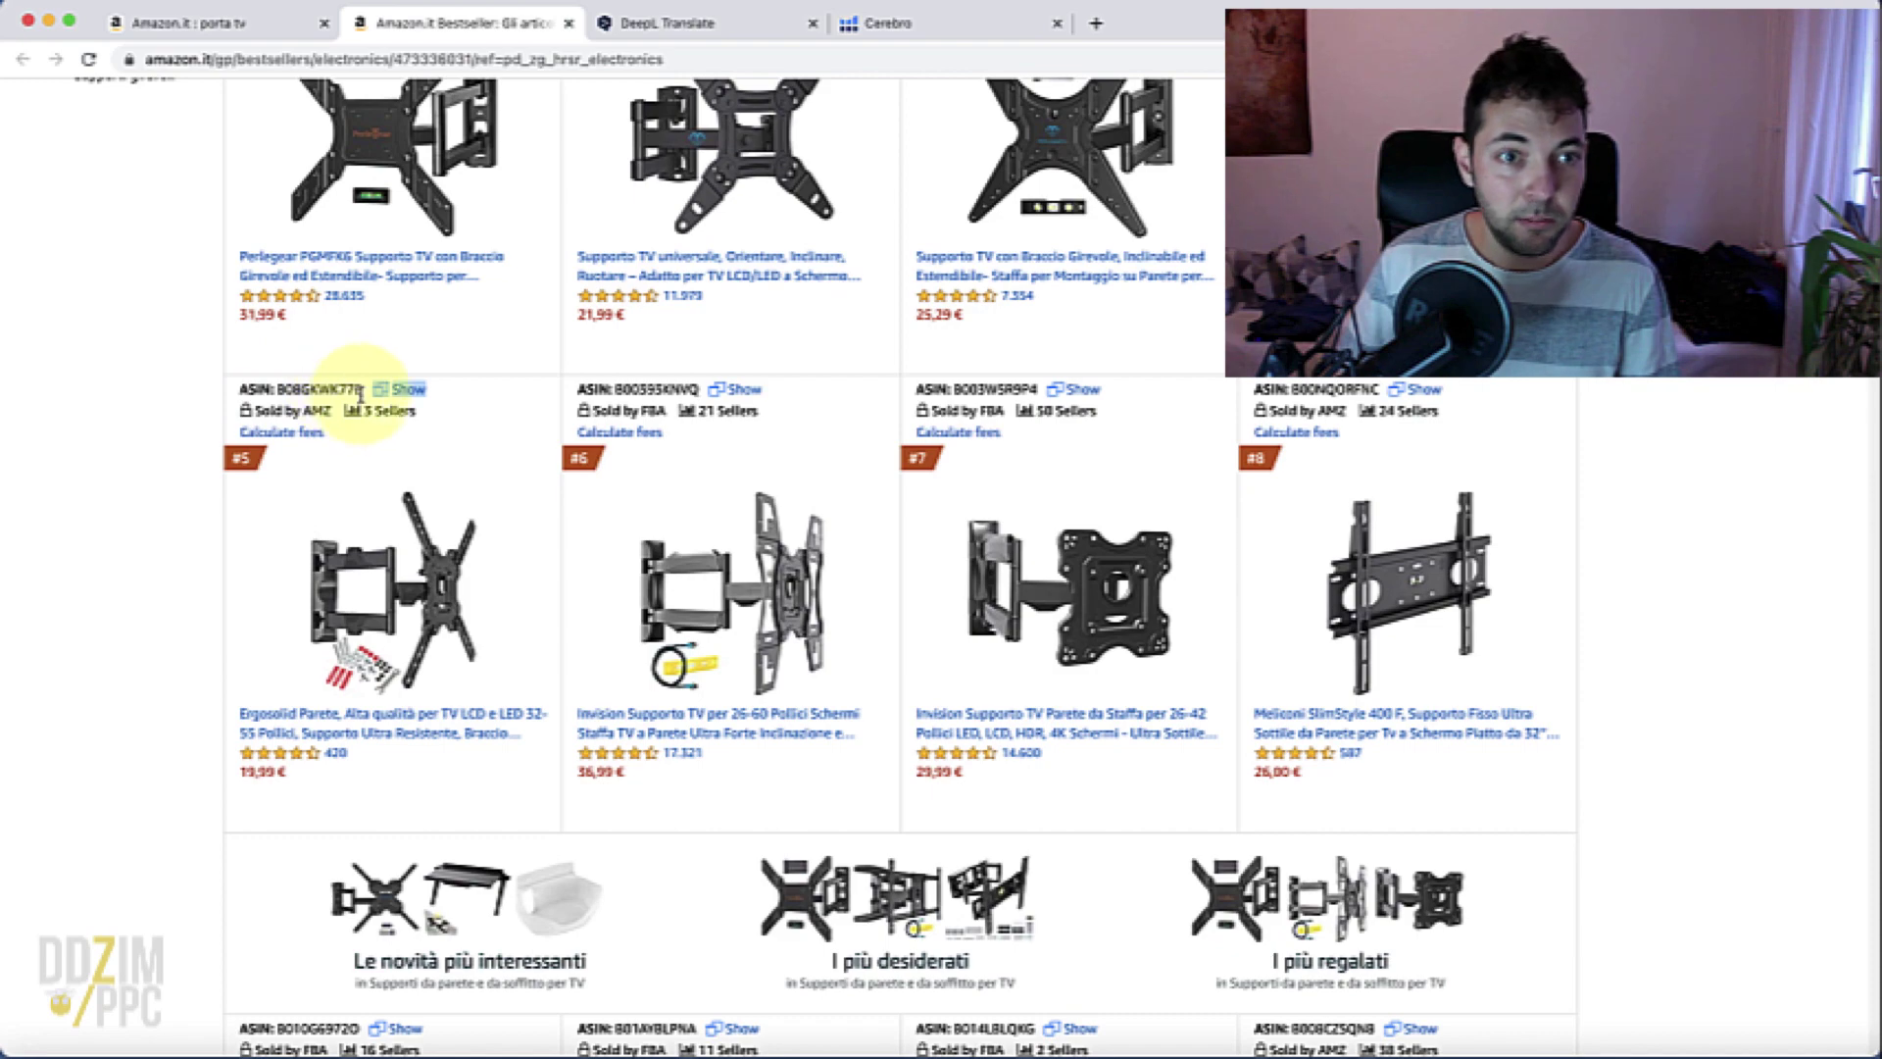
{"action": "scroll", "coordinate": [360, 394], "scroll_direction": "down", "scroll_amount": 1}
{"action": "scroll", "coordinate": [371, 378], "scroll_direction": "up", "scroll_amount": 1}
{"action": "triple_click", "coordinate": [348, 387]}
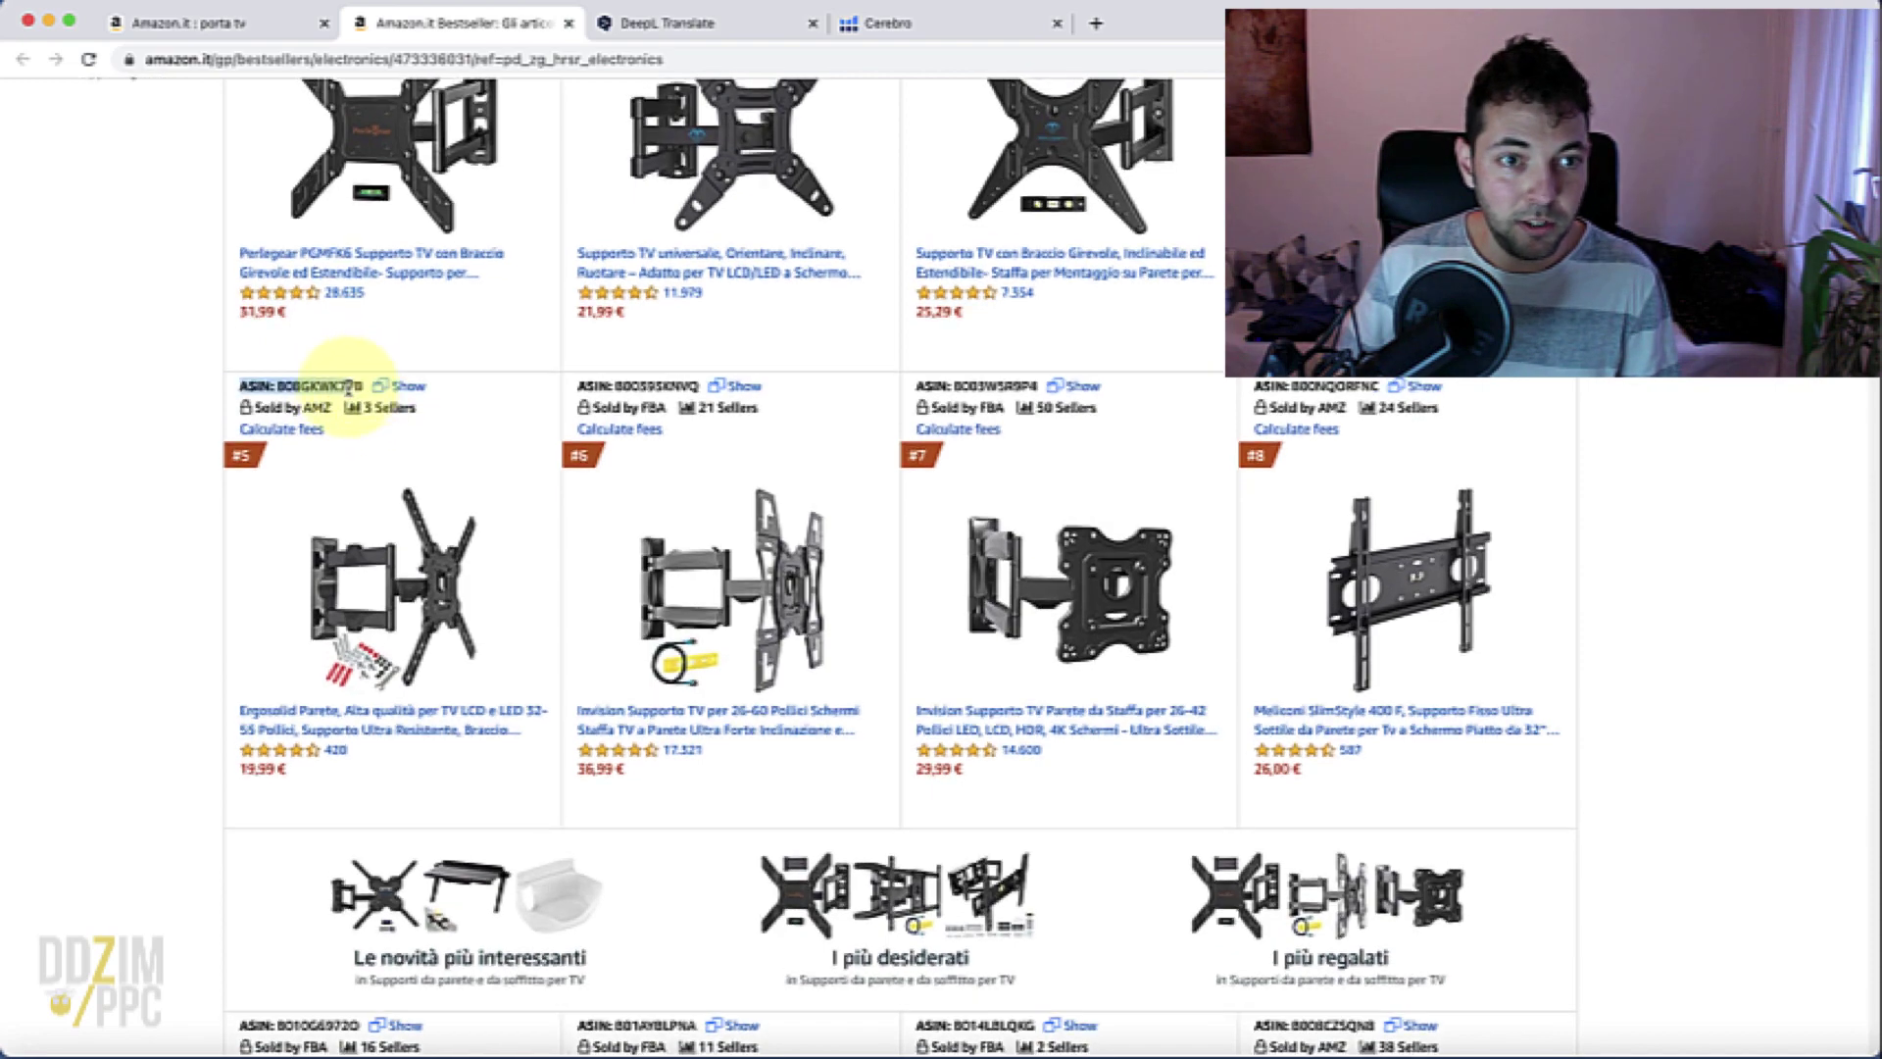
{"action": "scroll", "coordinate": [345, 387], "scroll_direction": "down", "scroll_amount": 1}
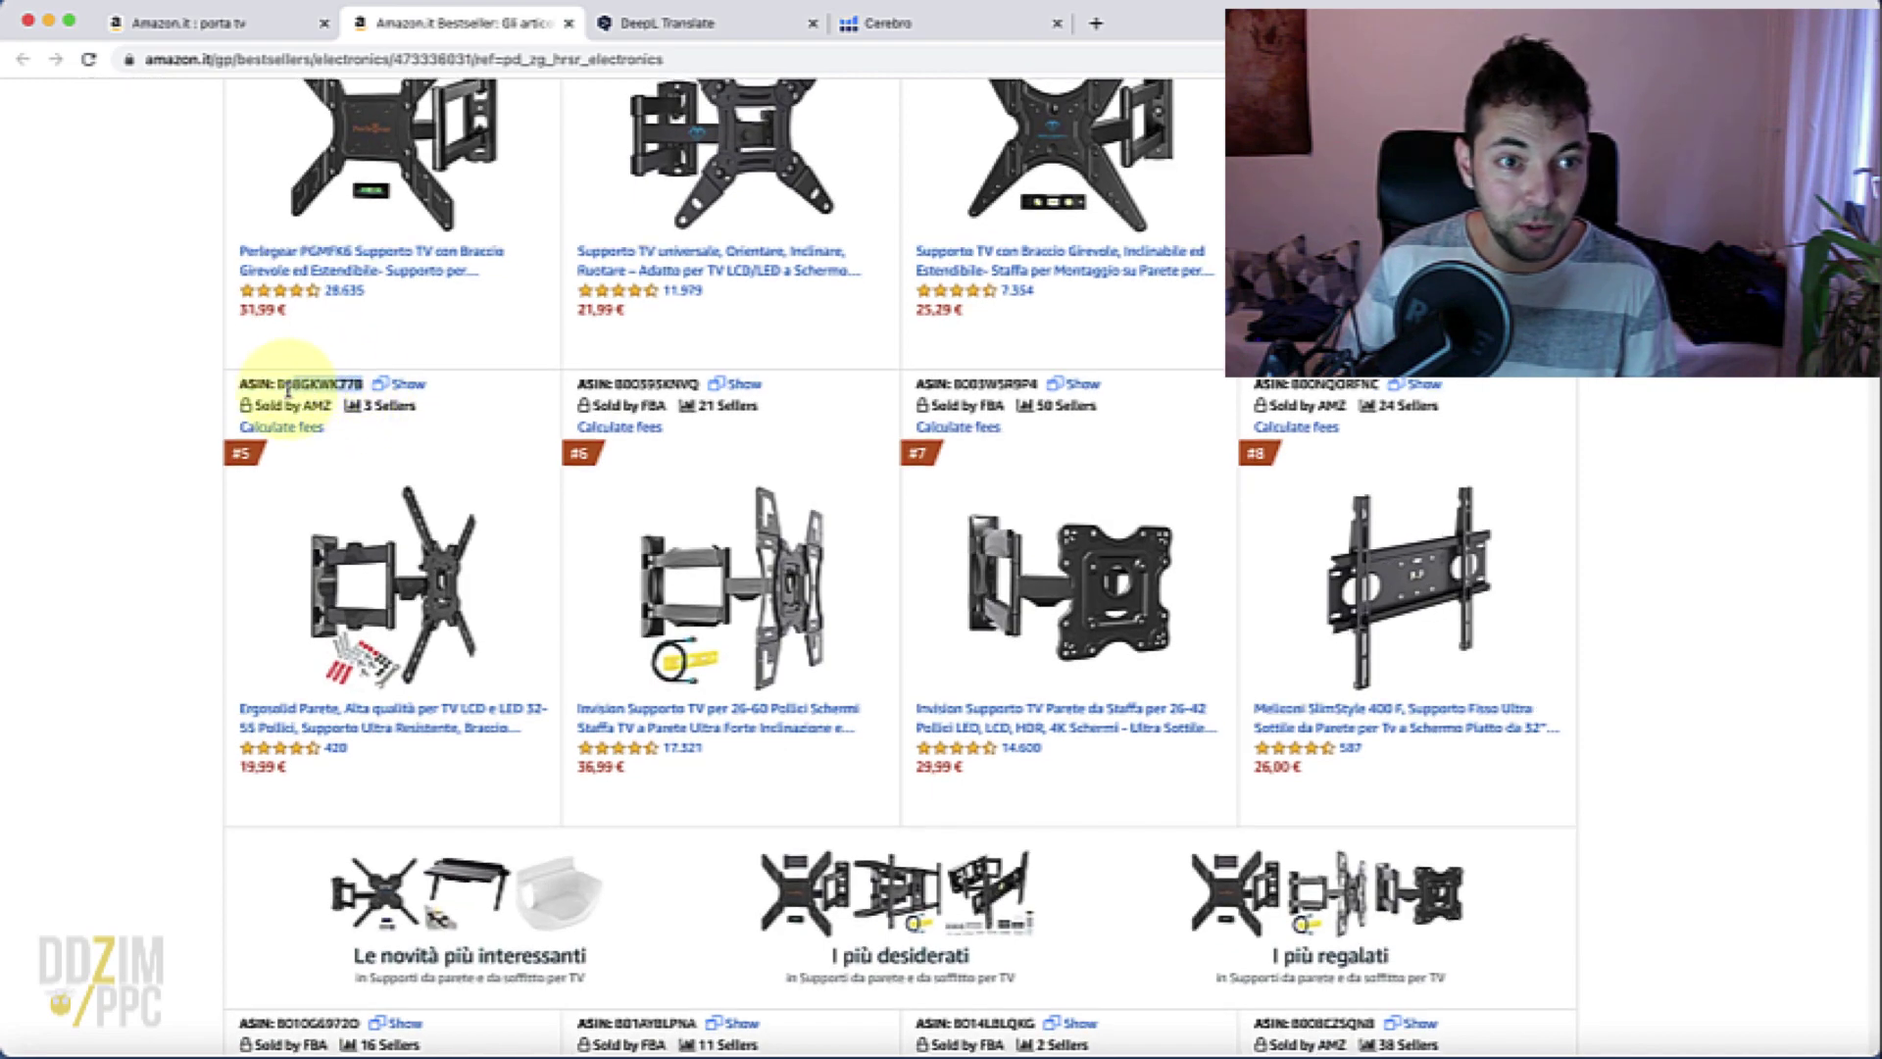
{"action": "left_click", "coordinate": [280, 394]}
{"action": "left_click", "coordinate": [362, 379]}
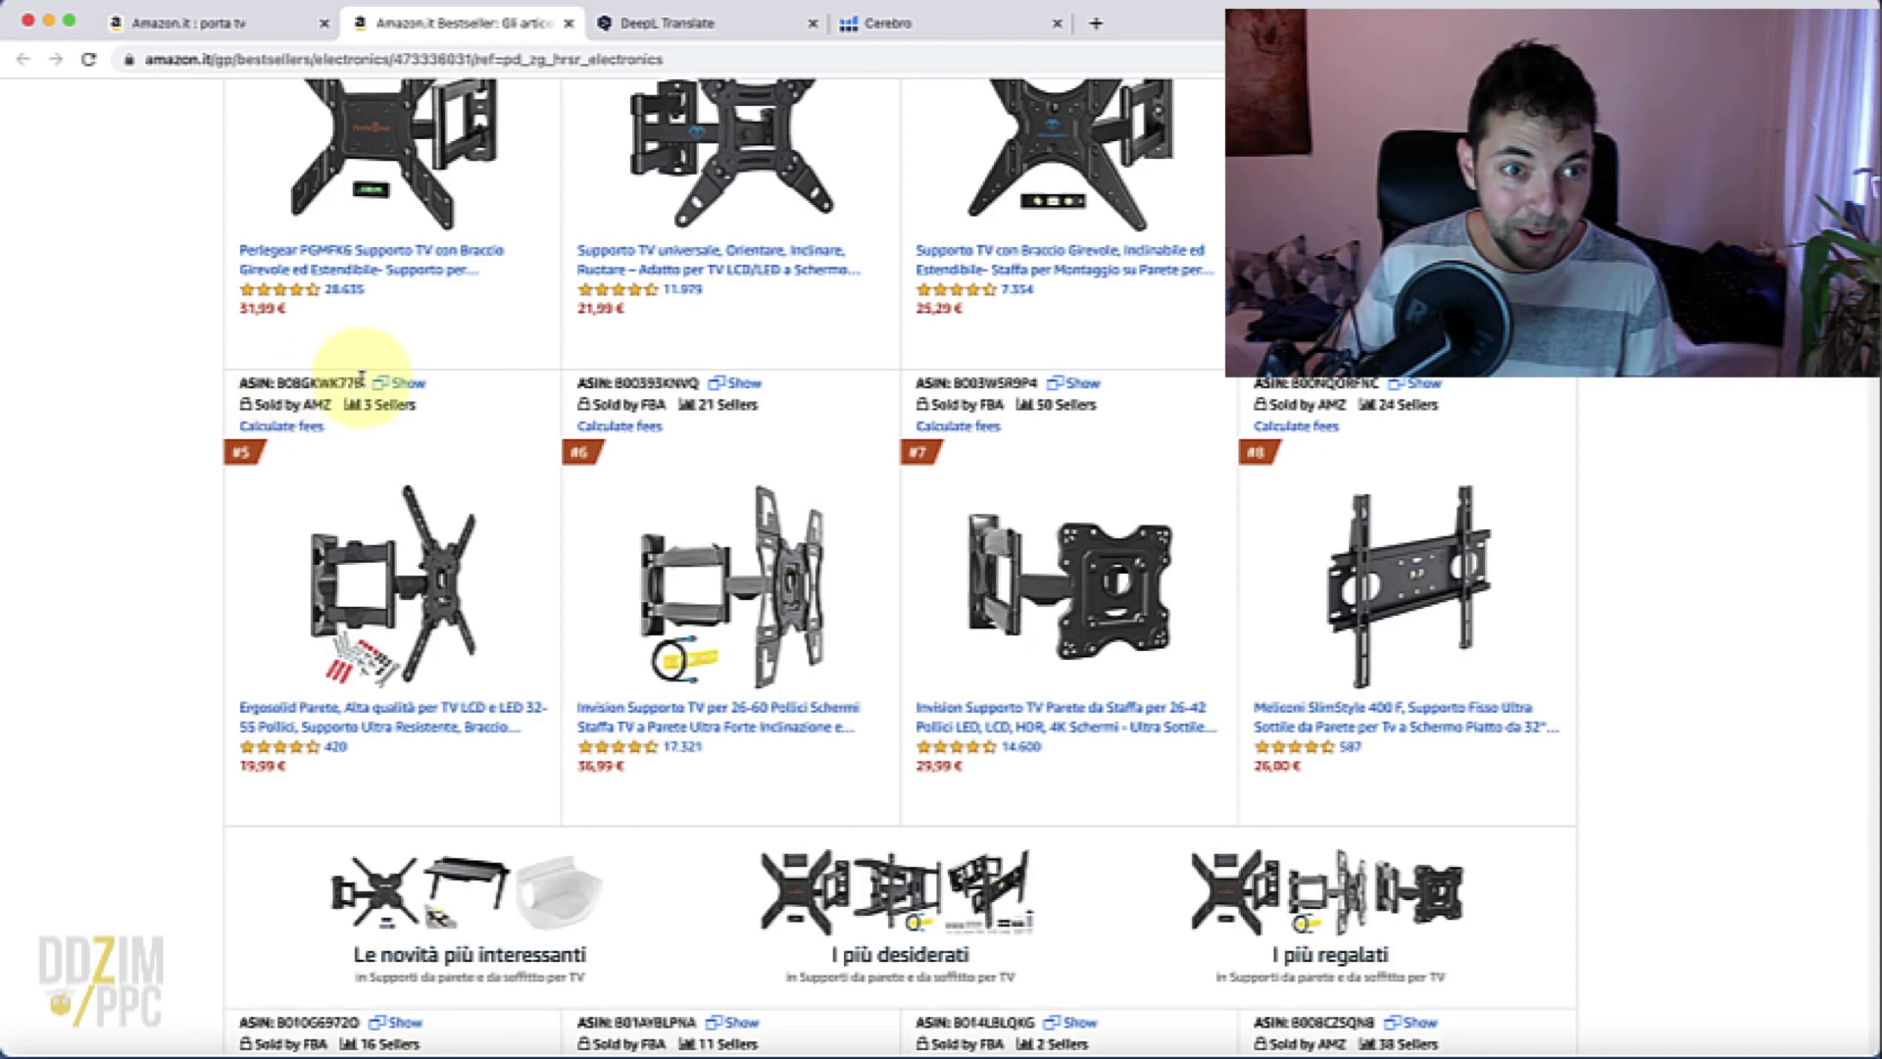
{"action": "scroll", "coordinate": [278, 383], "scroll_direction": "down", "scroll_amount": 1}
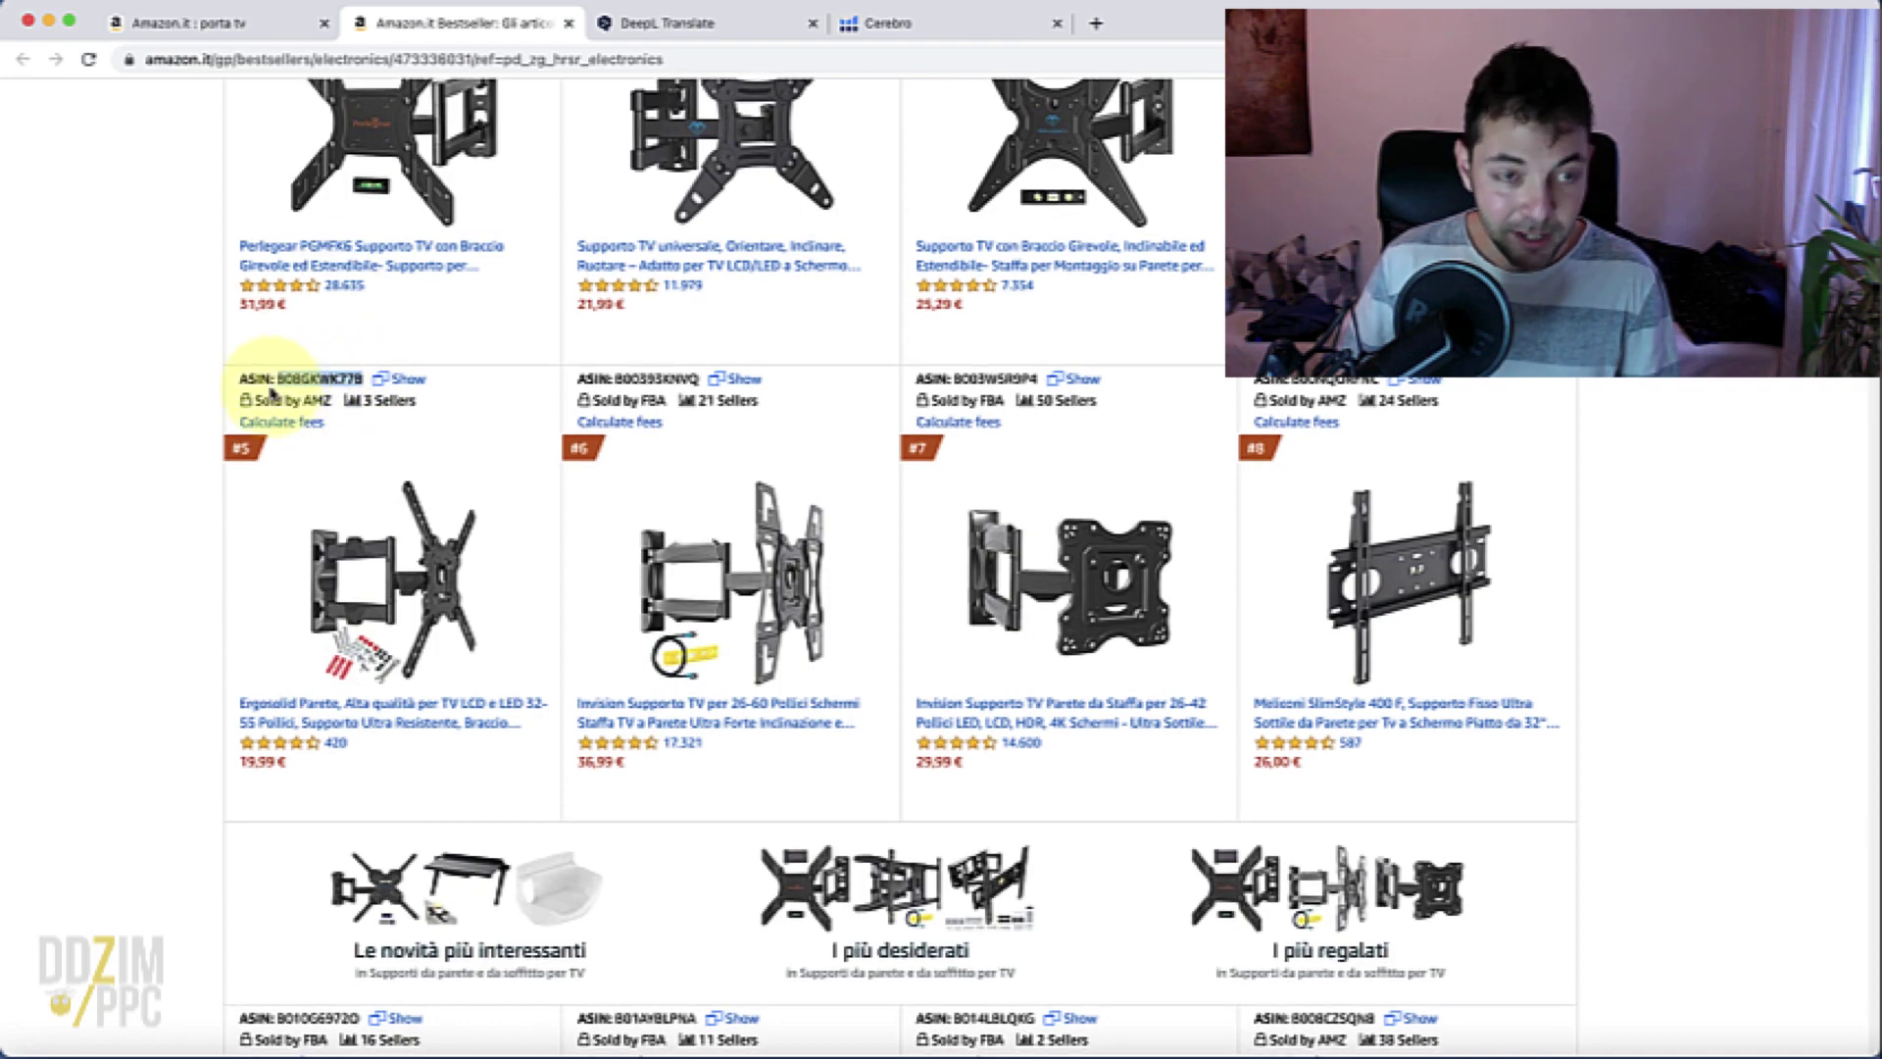
{"action": "scroll", "coordinate": [273, 392], "scroll_direction": "down", "scroll_amount": 1}
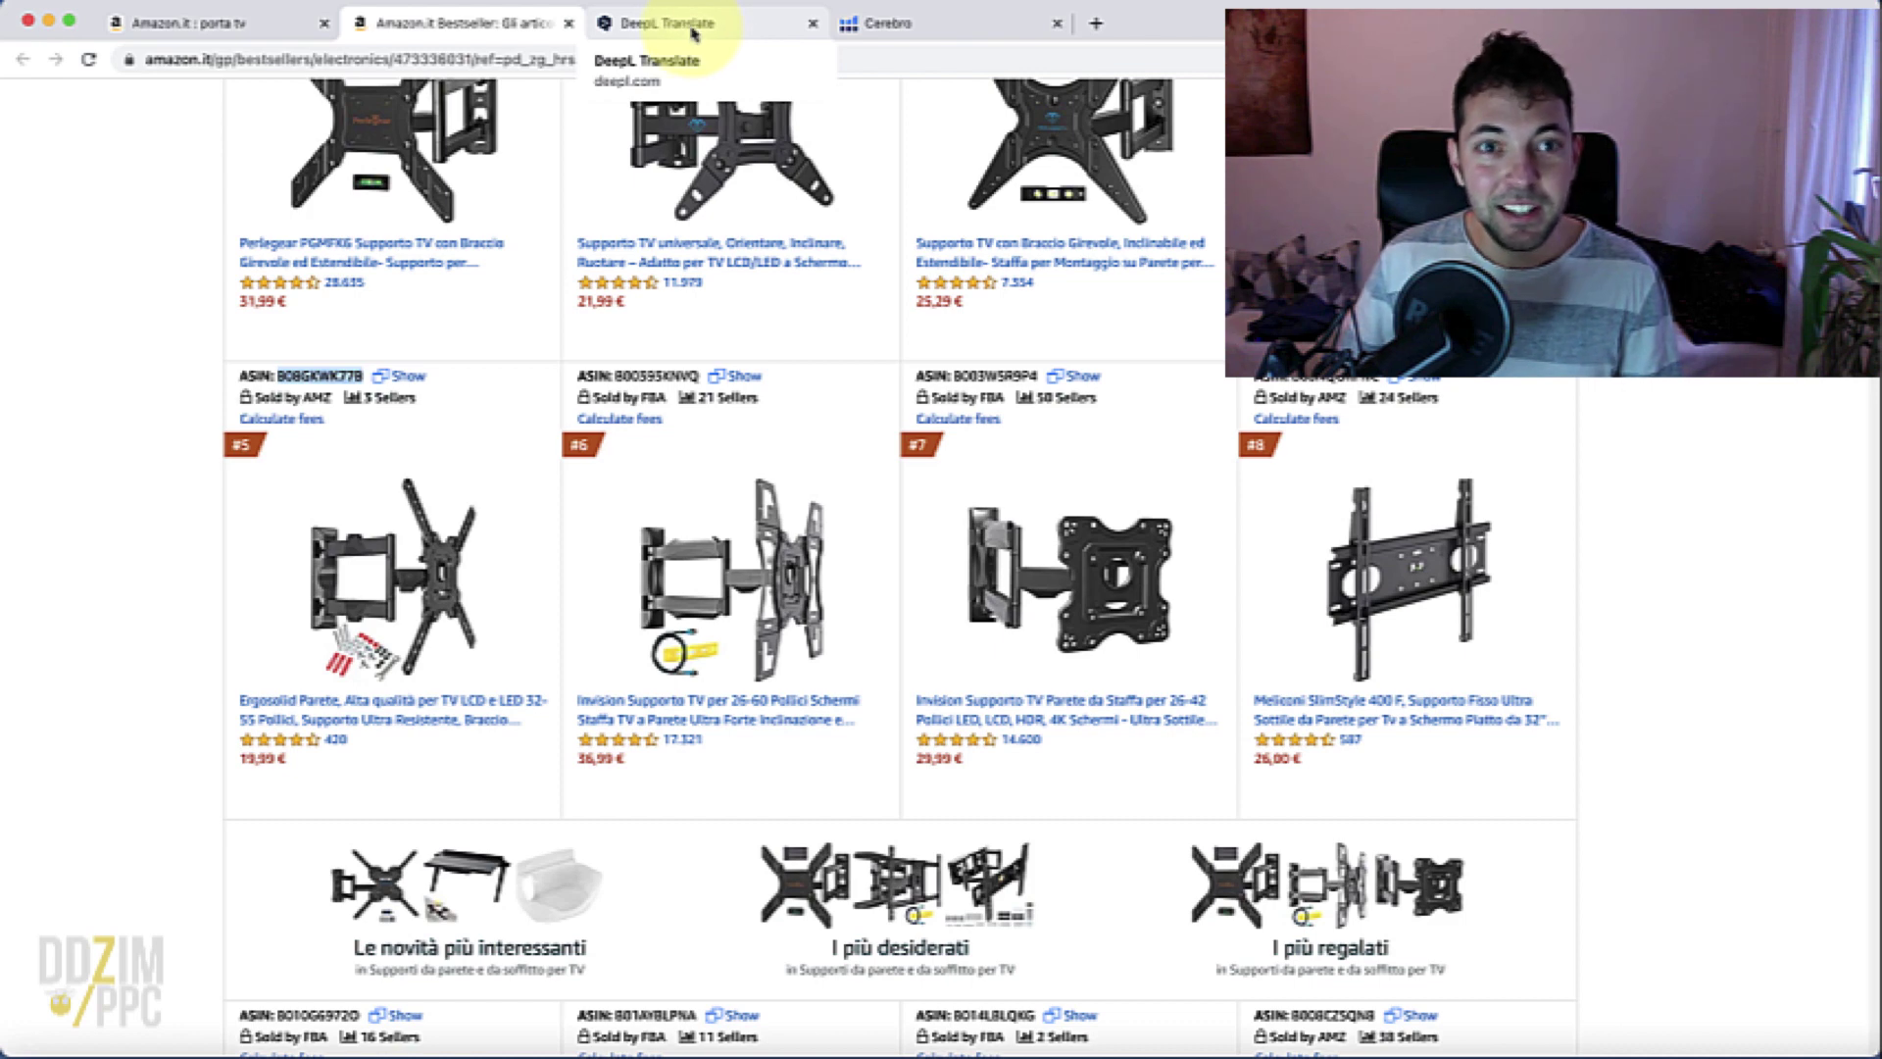
{"action": "left_click", "coordinate": [932, 22]}
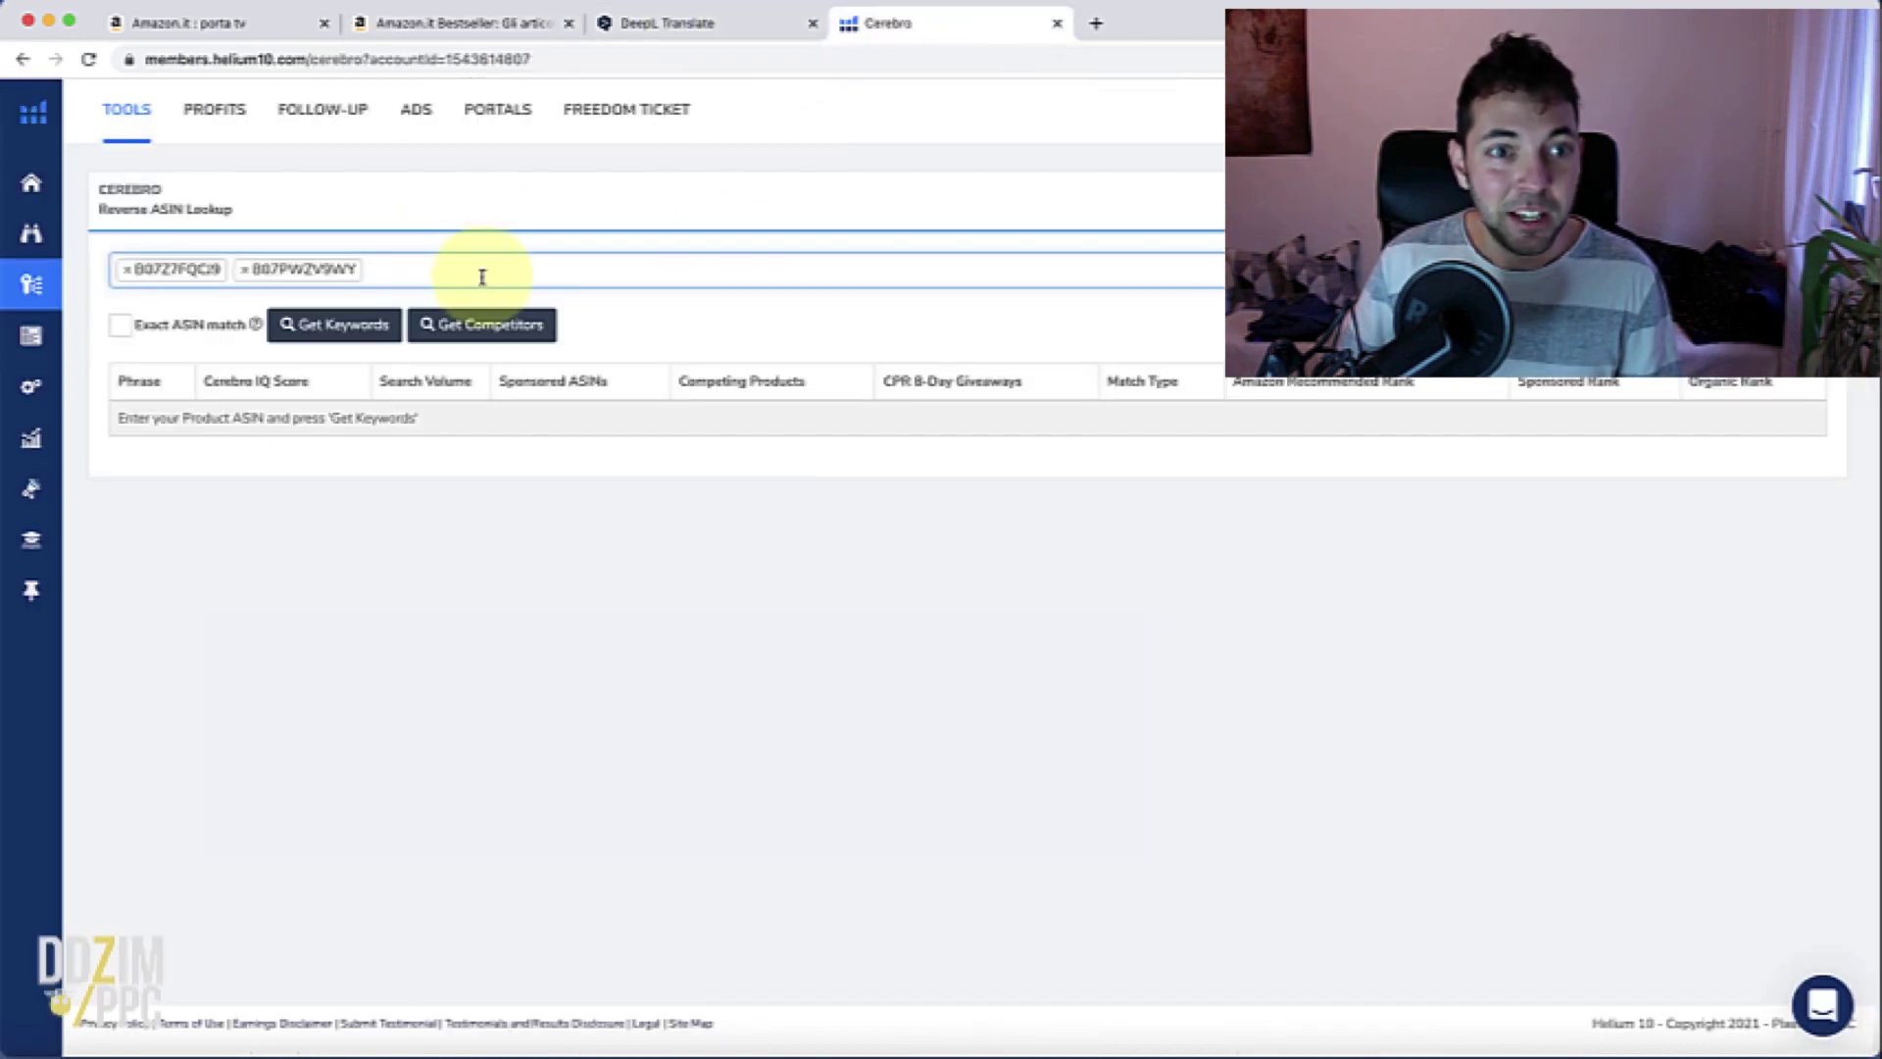
{"action": "type", "text": "B08GKWK778"}
Copy the ASIN of the #15 bestseller, B0797ZPJMP, and add it to Cerebro's product ASINs
{"action": "key", "text": "ctrl+2"}
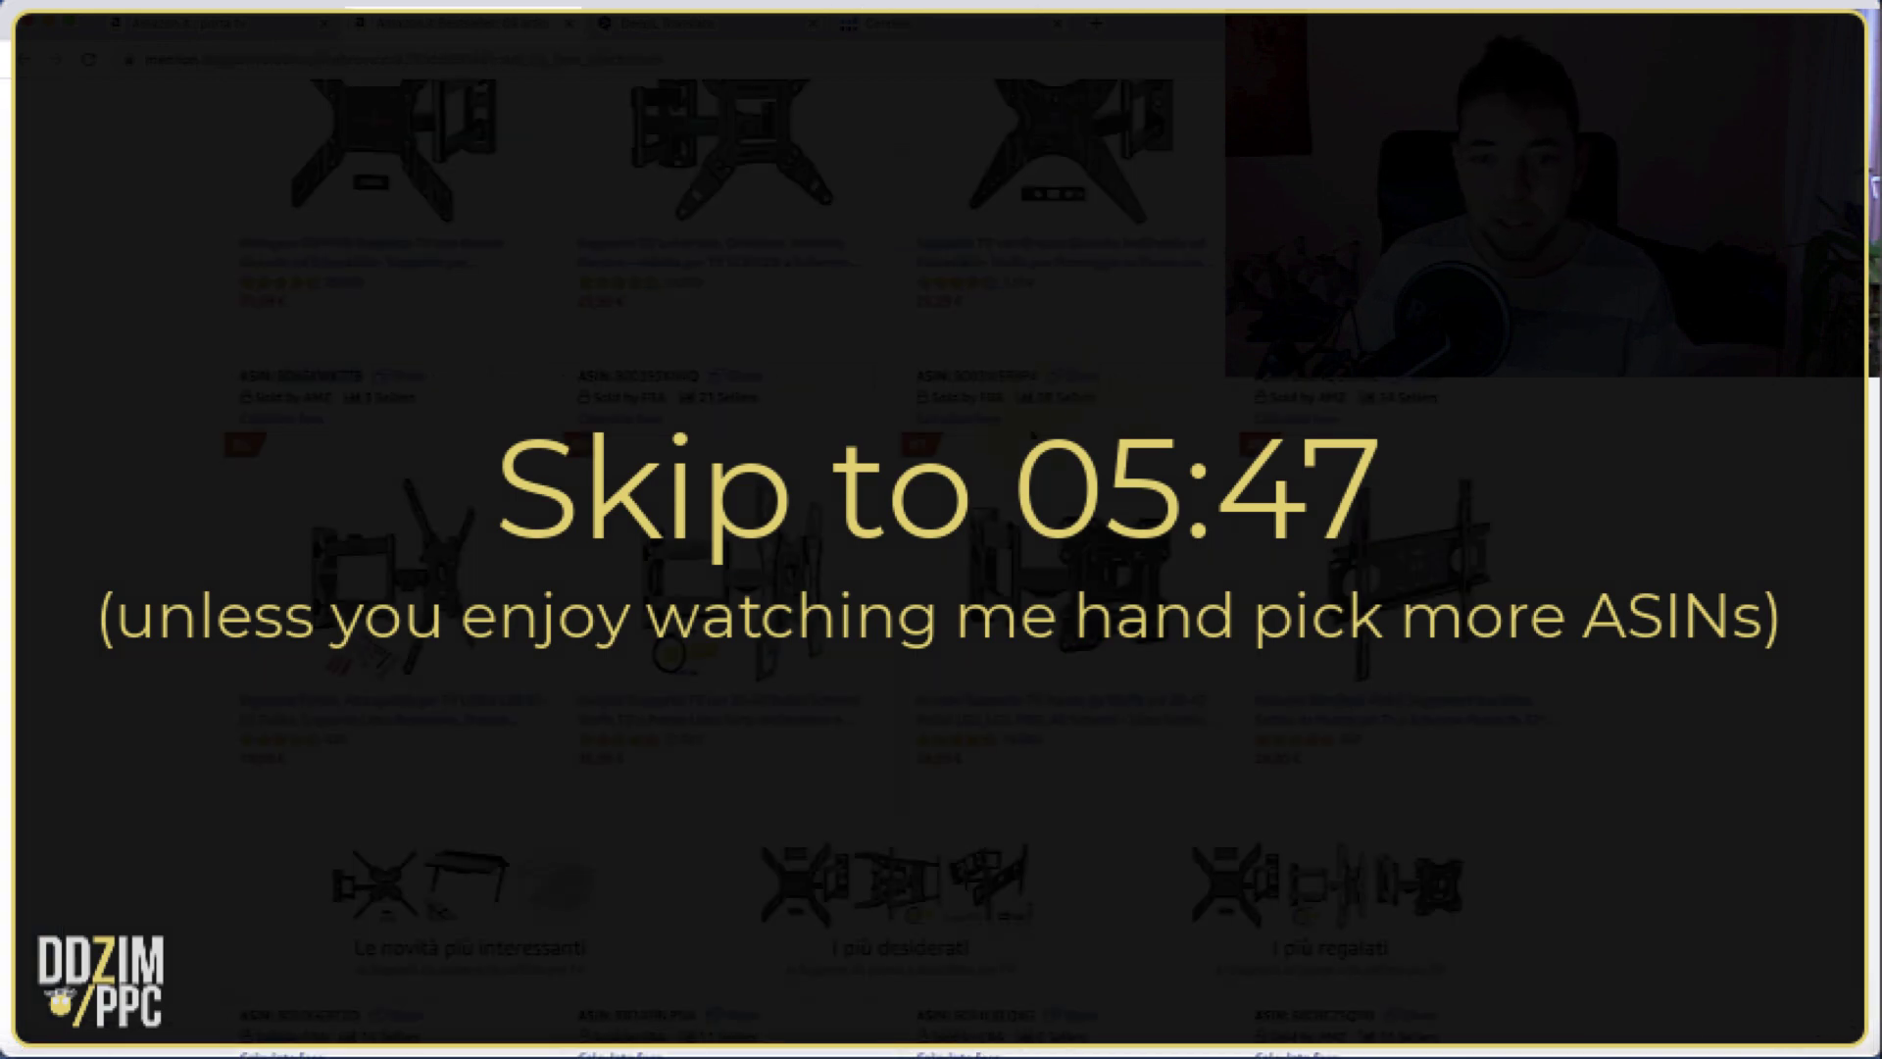
{"action": "scroll", "coordinate": [1337, 454], "scroll_direction": "down", "scroll_amount": 5}
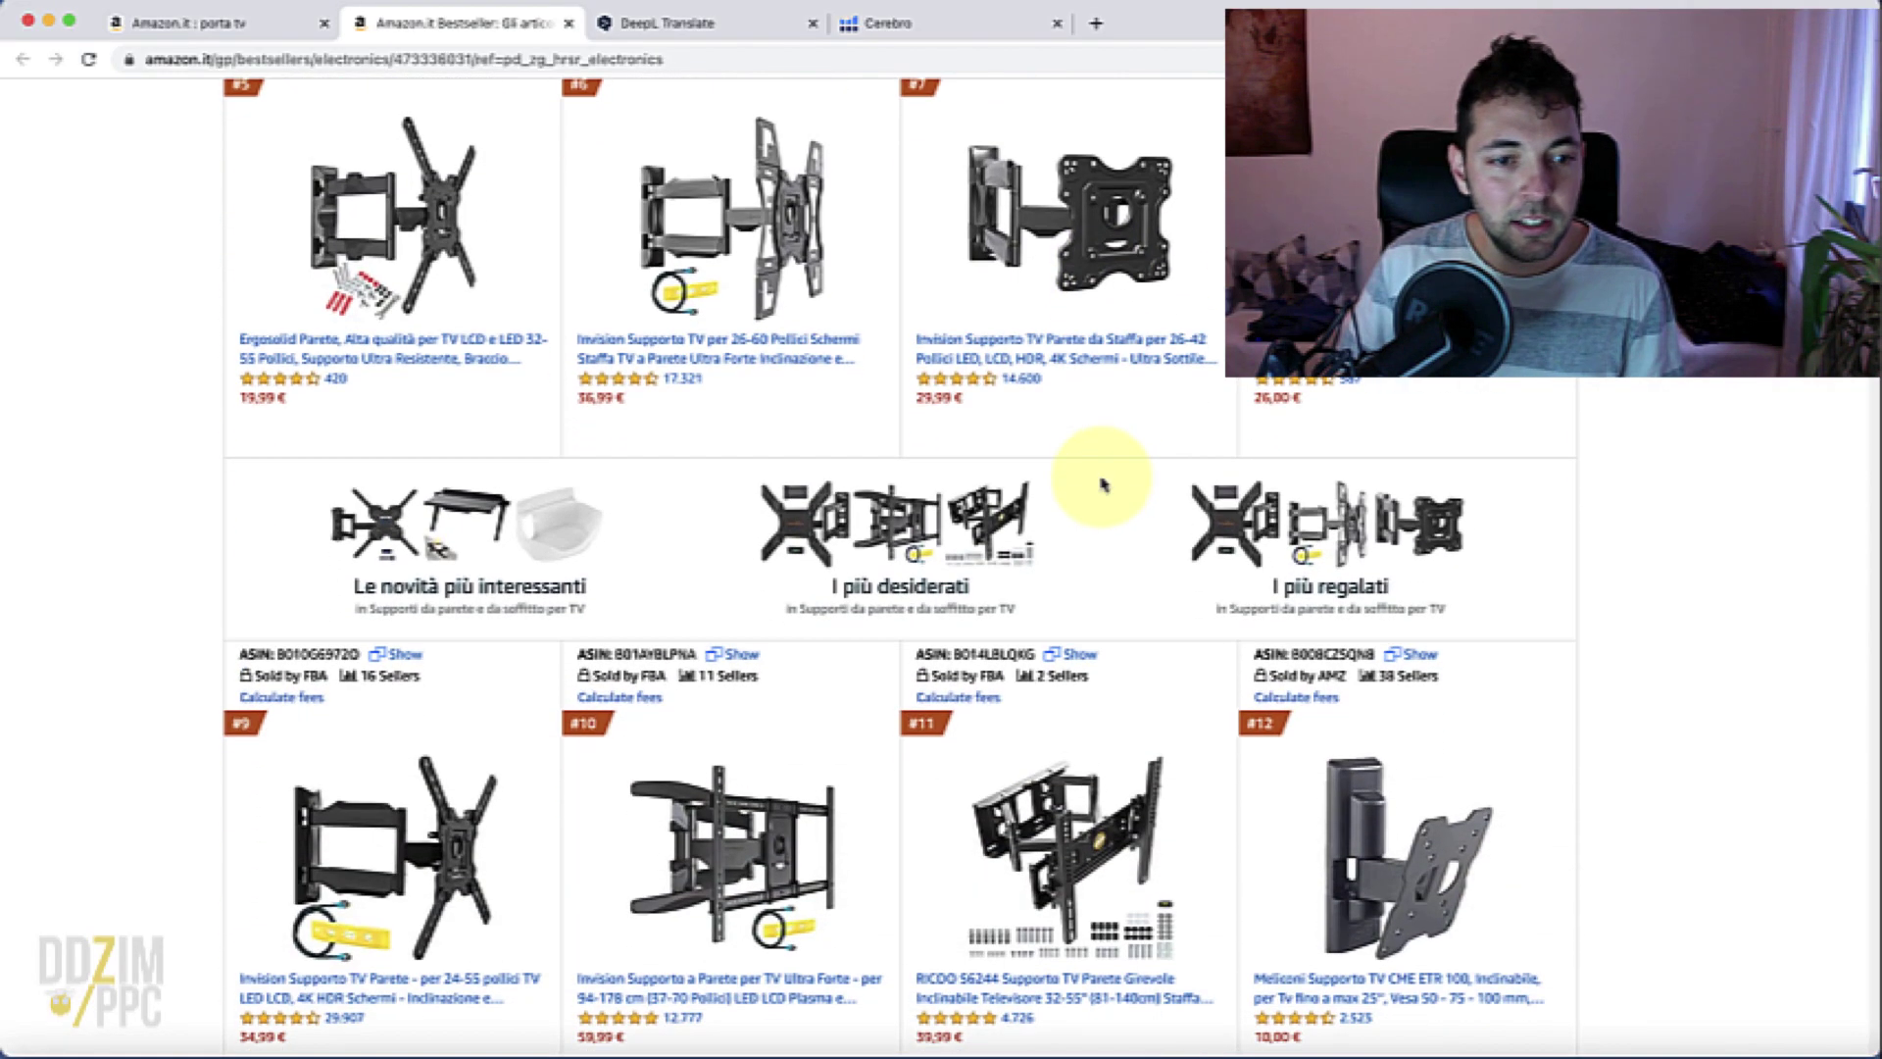
{"action": "scroll", "coordinate": [1103, 485], "scroll_direction": "down", "scroll_amount": 6}
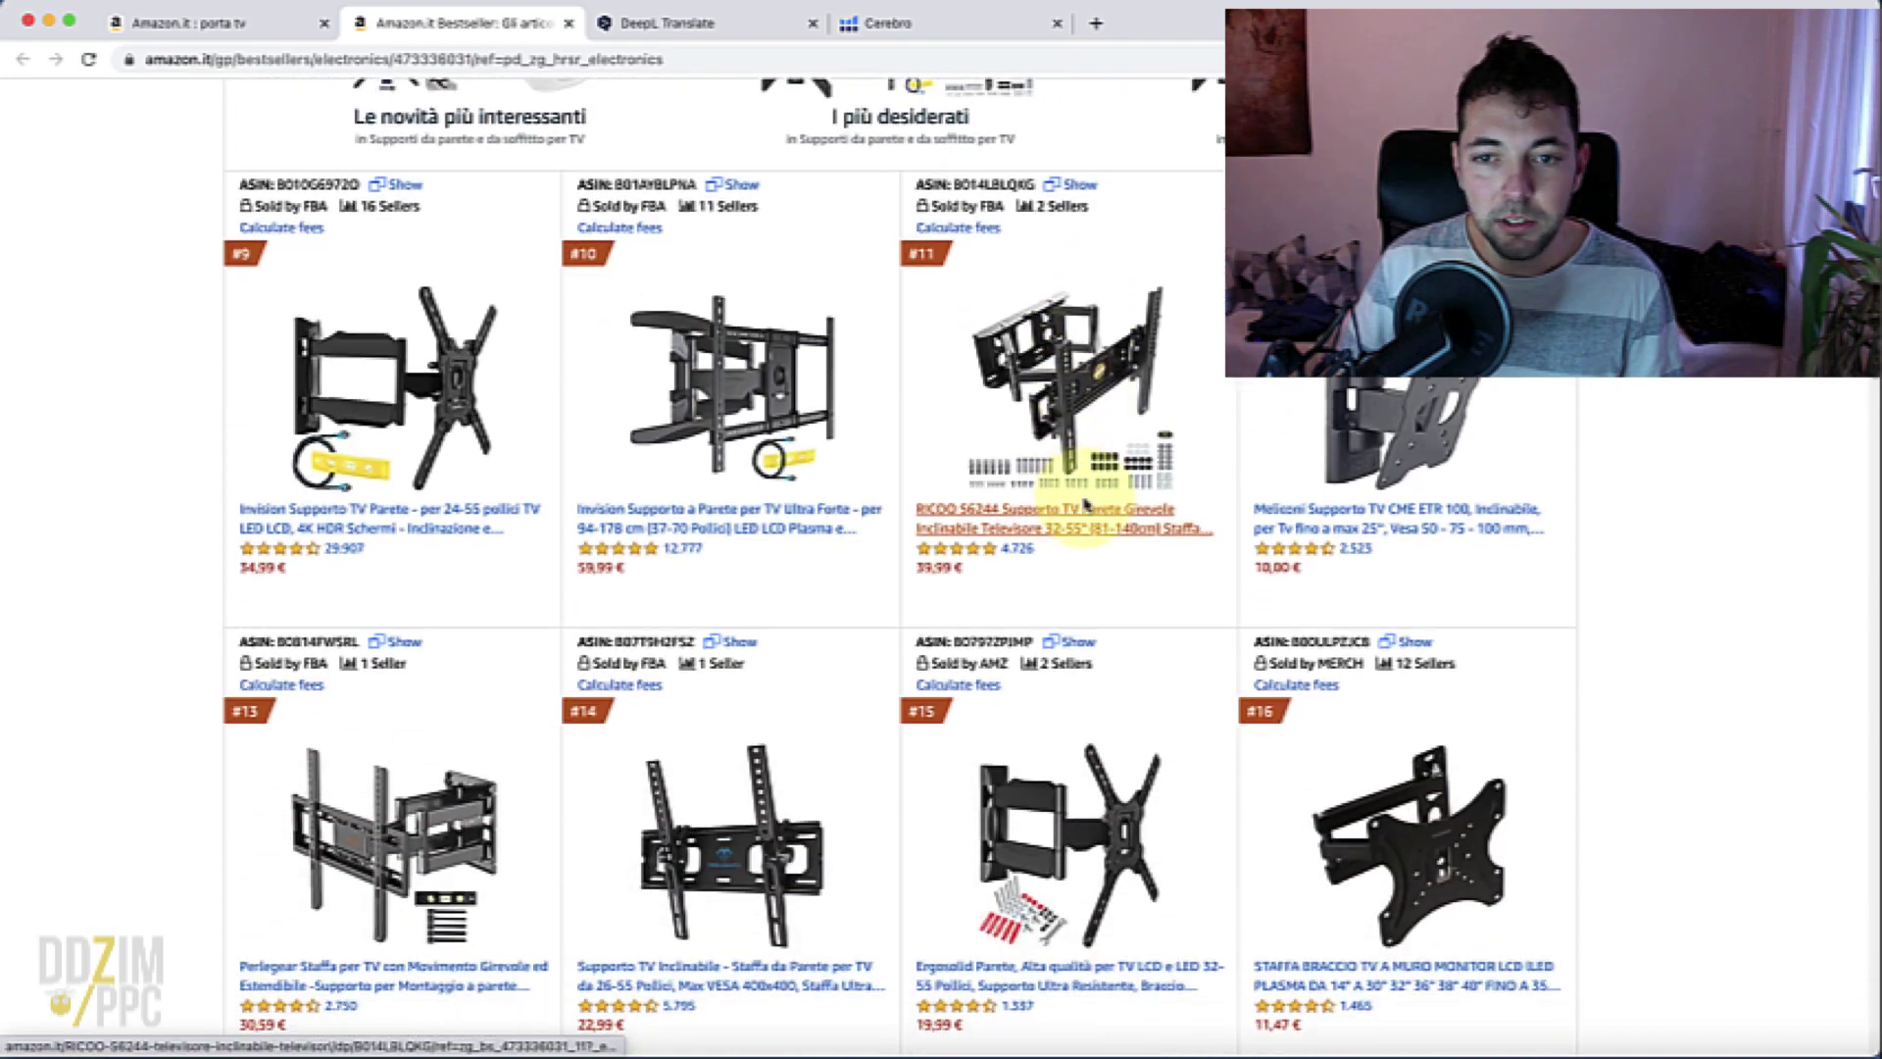
{"action": "scroll", "coordinate": [1085, 504], "scroll_direction": "down", "scroll_amount": 4}
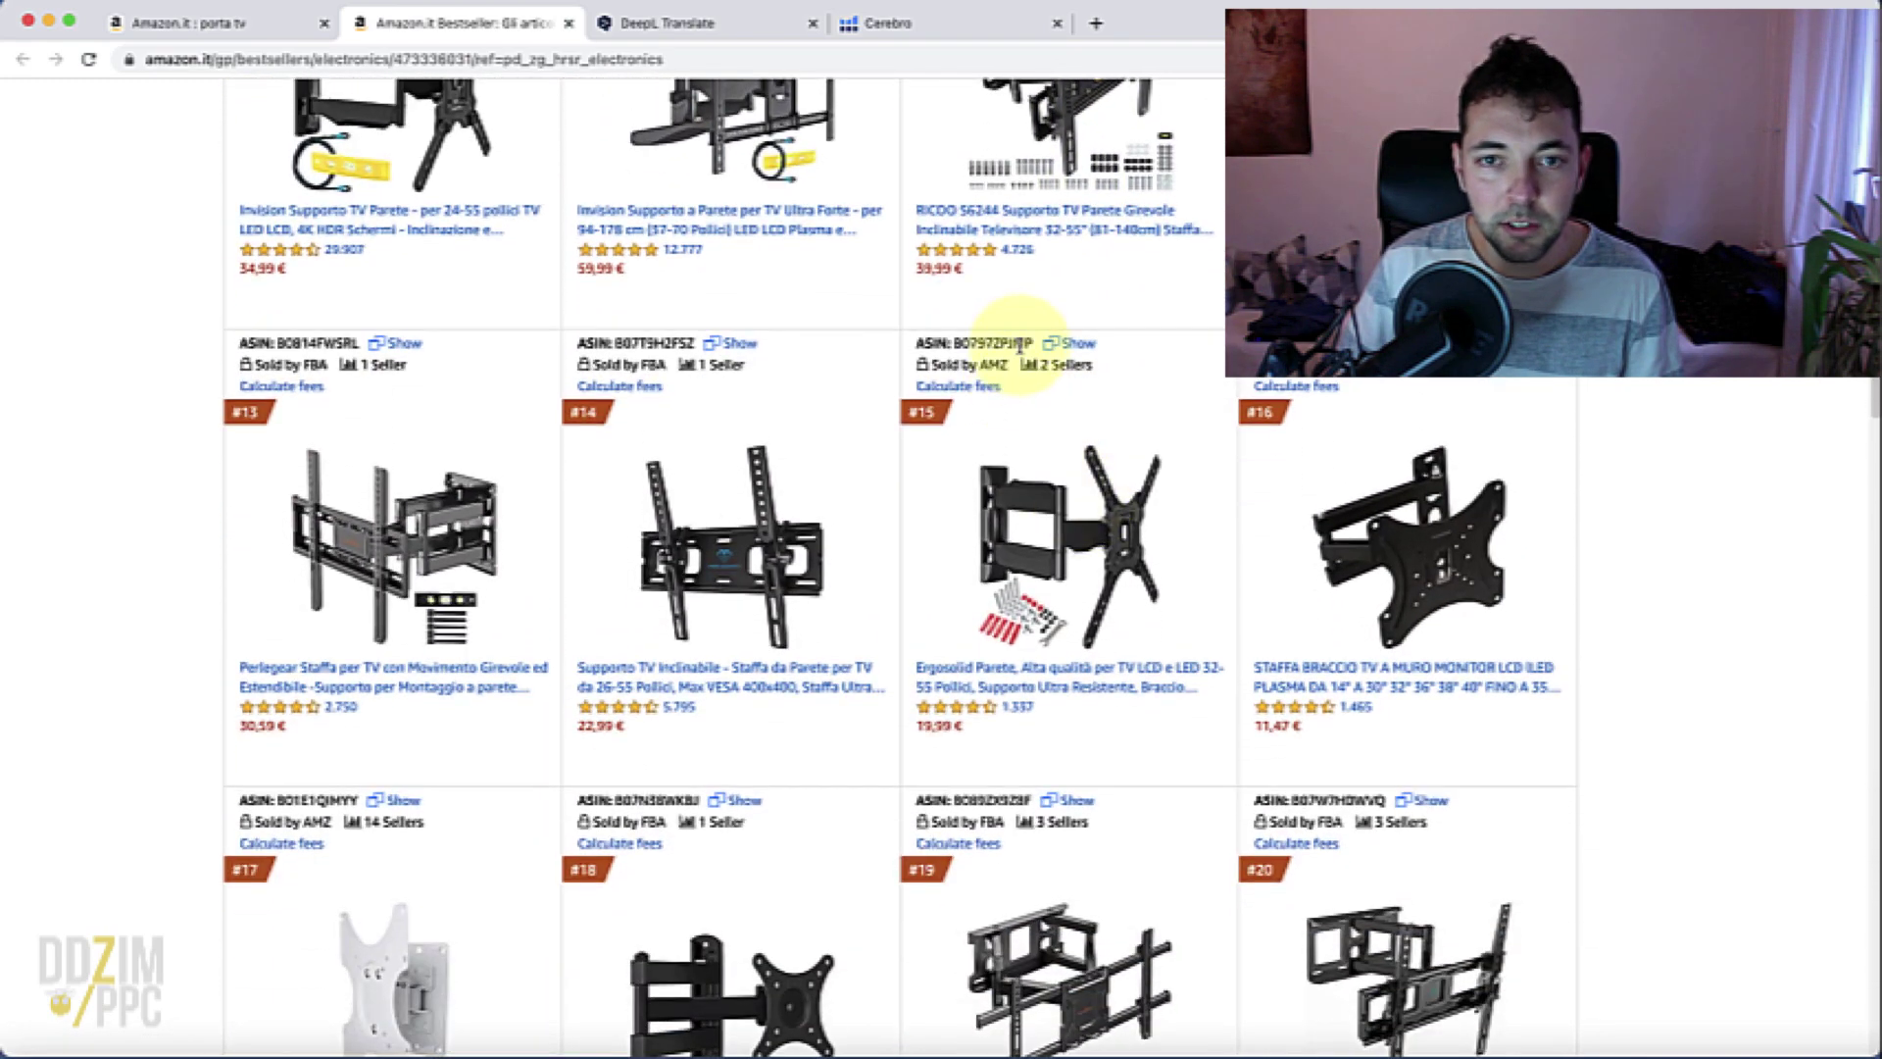
{"action": "left_click_drag", "start_coordinate": [1035, 346], "coordinate": [976, 341]}
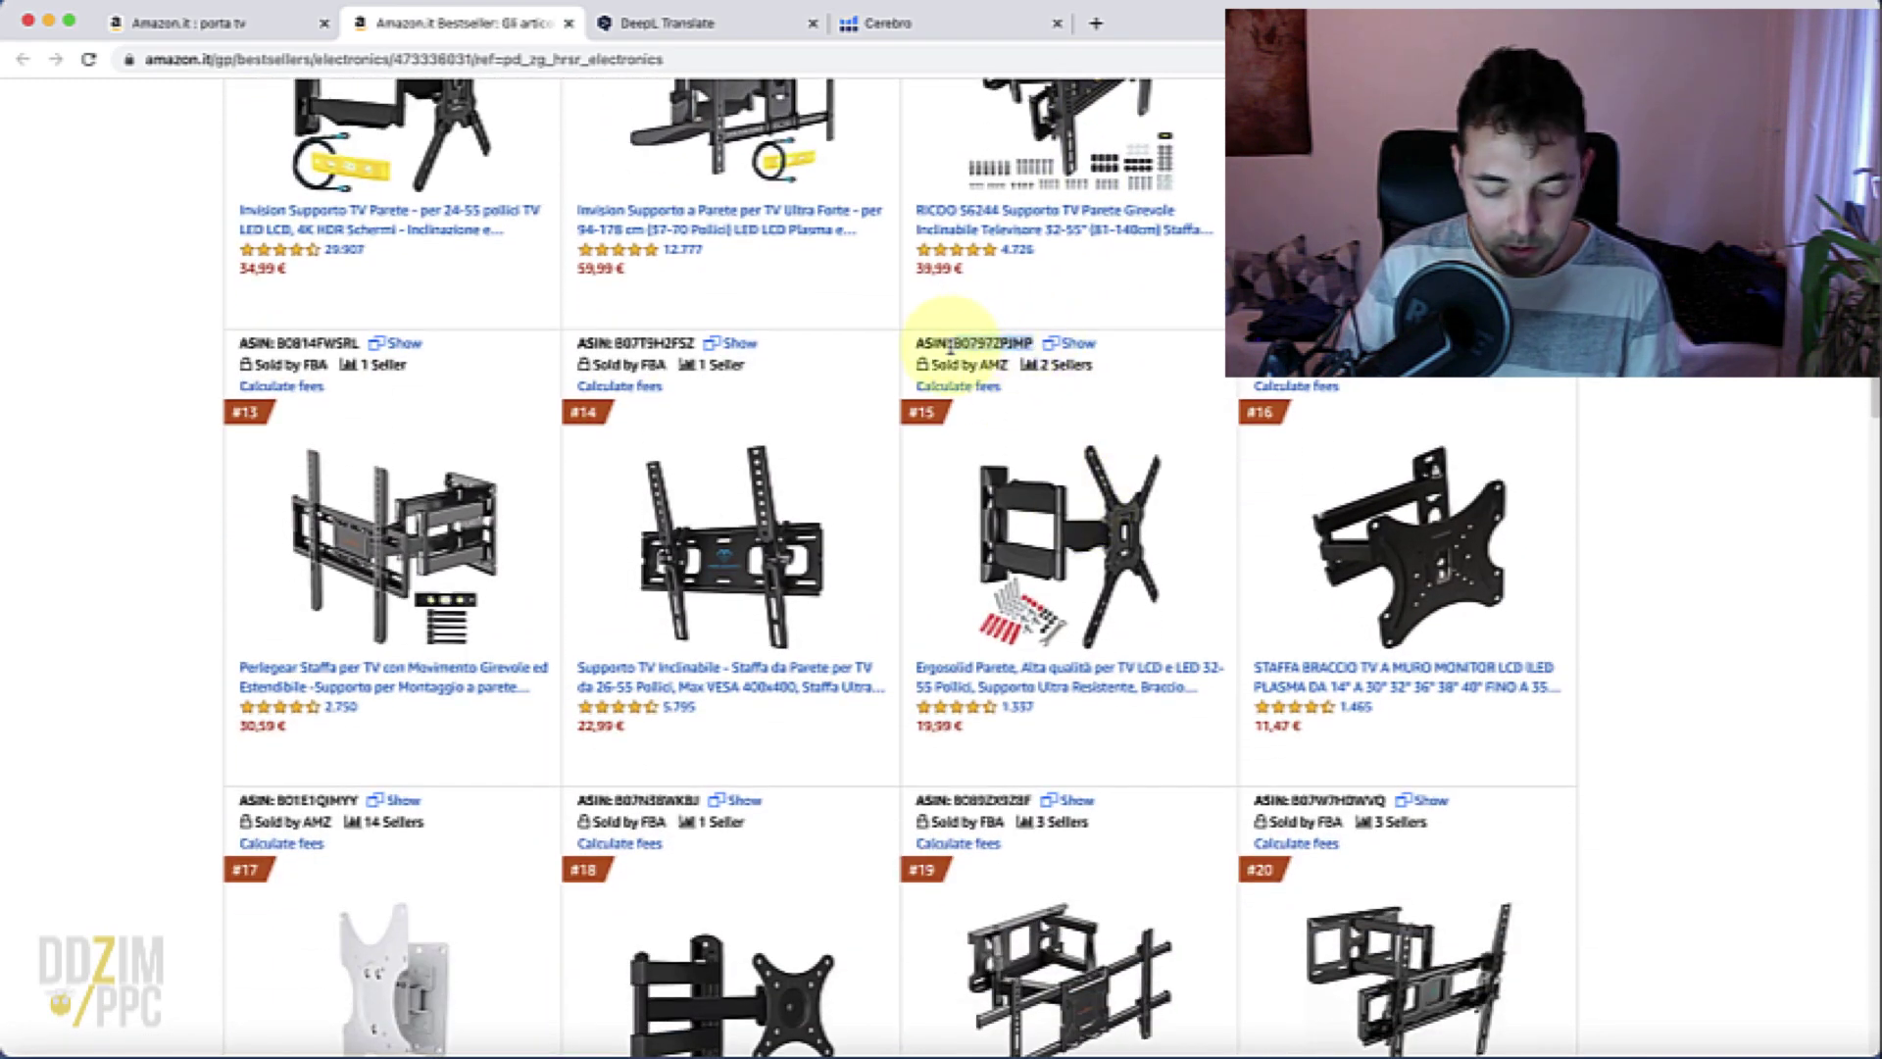
{"action": "left_click", "coordinate": [924, 25]}
{"action": "type", "text": "B0797ZPJMP"}
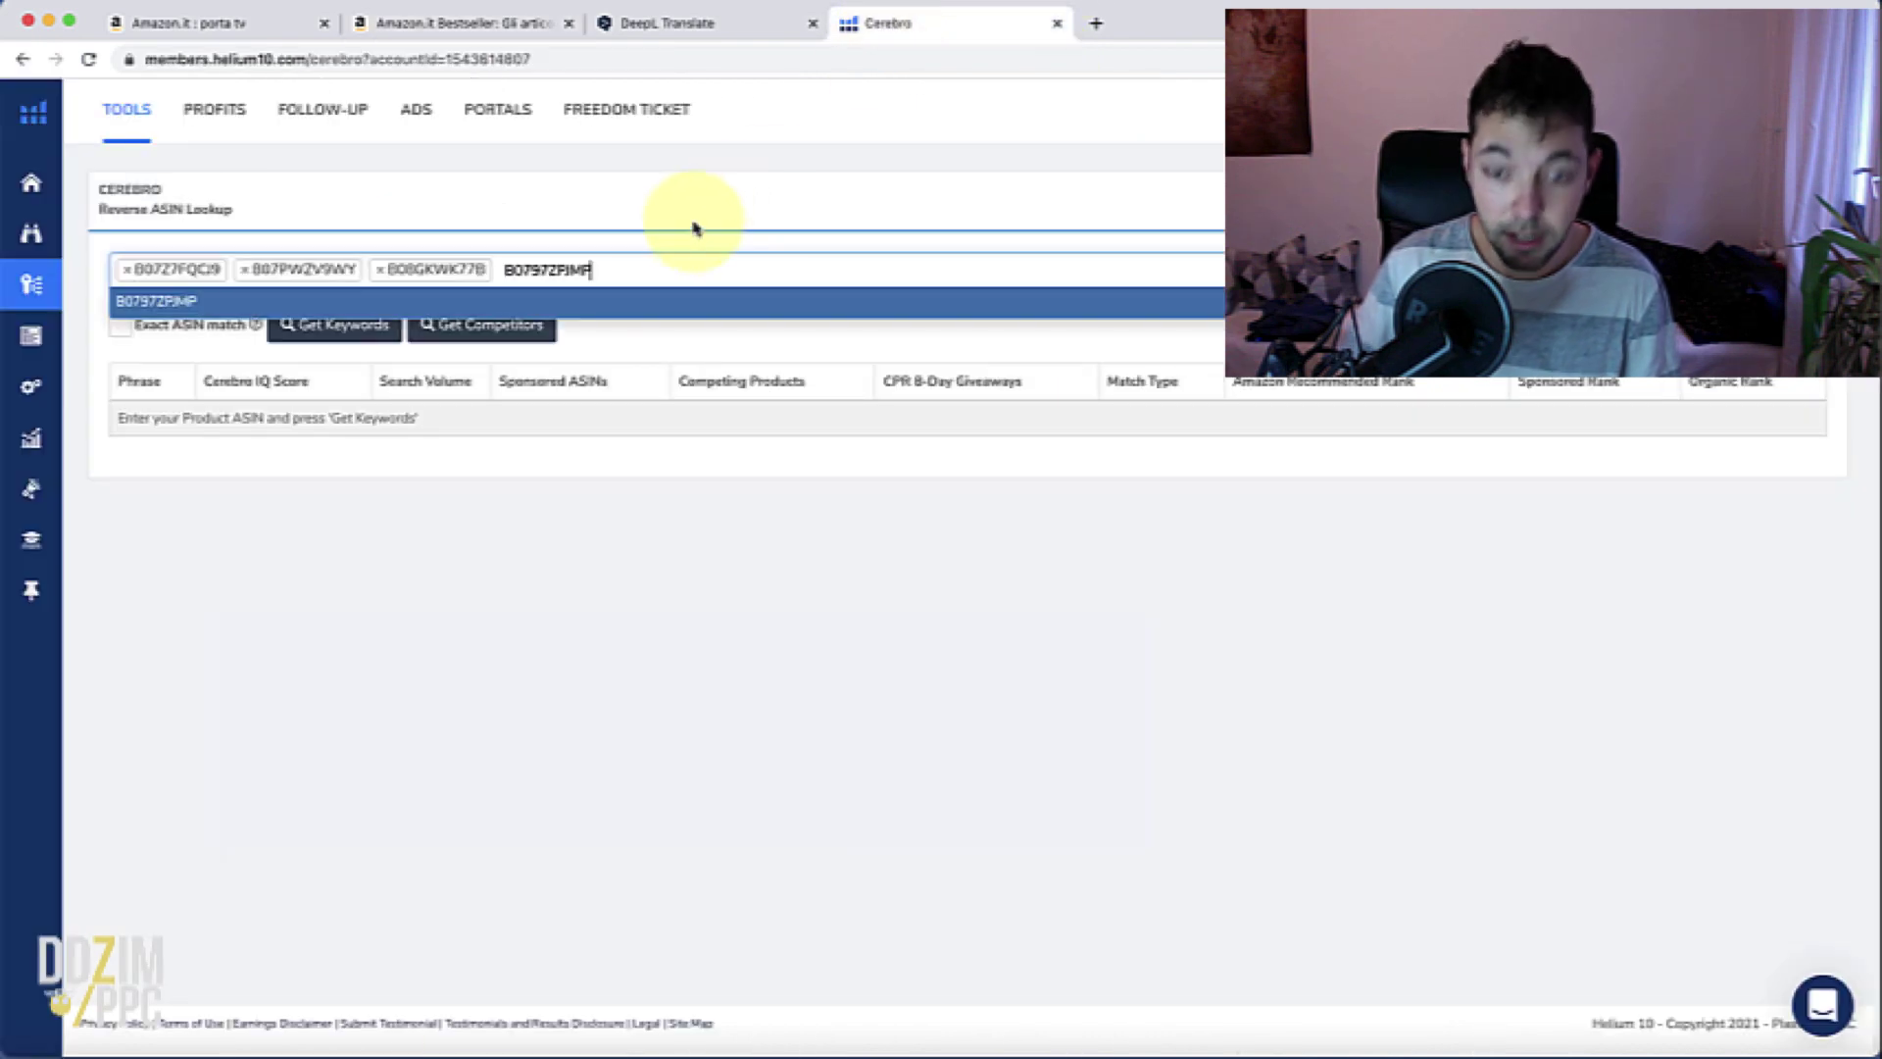
{"action": "key", "text": "Return"}
Copy the ASIN of the #14 bestseller, B07T9H2FSZ, and add it to Cerebro's product ASINs
{"action": "left_click", "coordinate": [470, 23]}
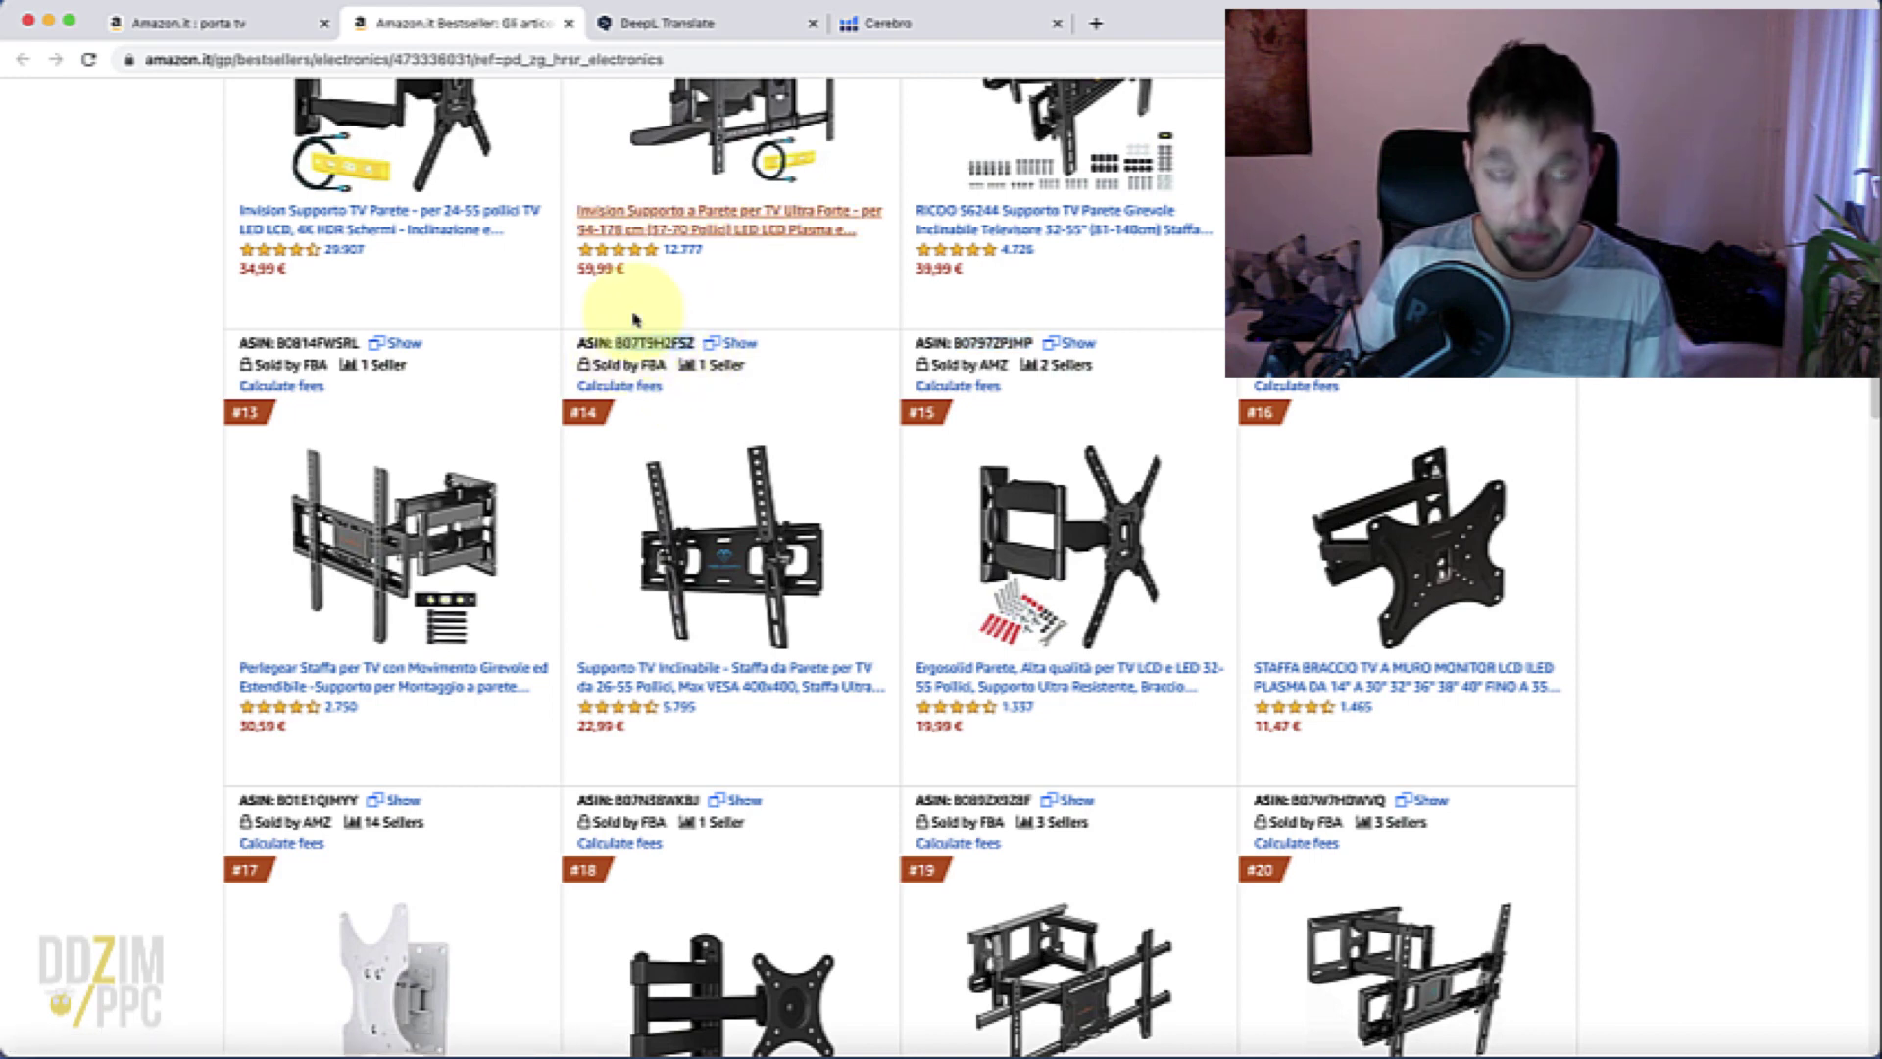
{"action": "left_click", "coordinate": [904, 22]}
{"action": "type", "text": "B07T9H2FSZ"}
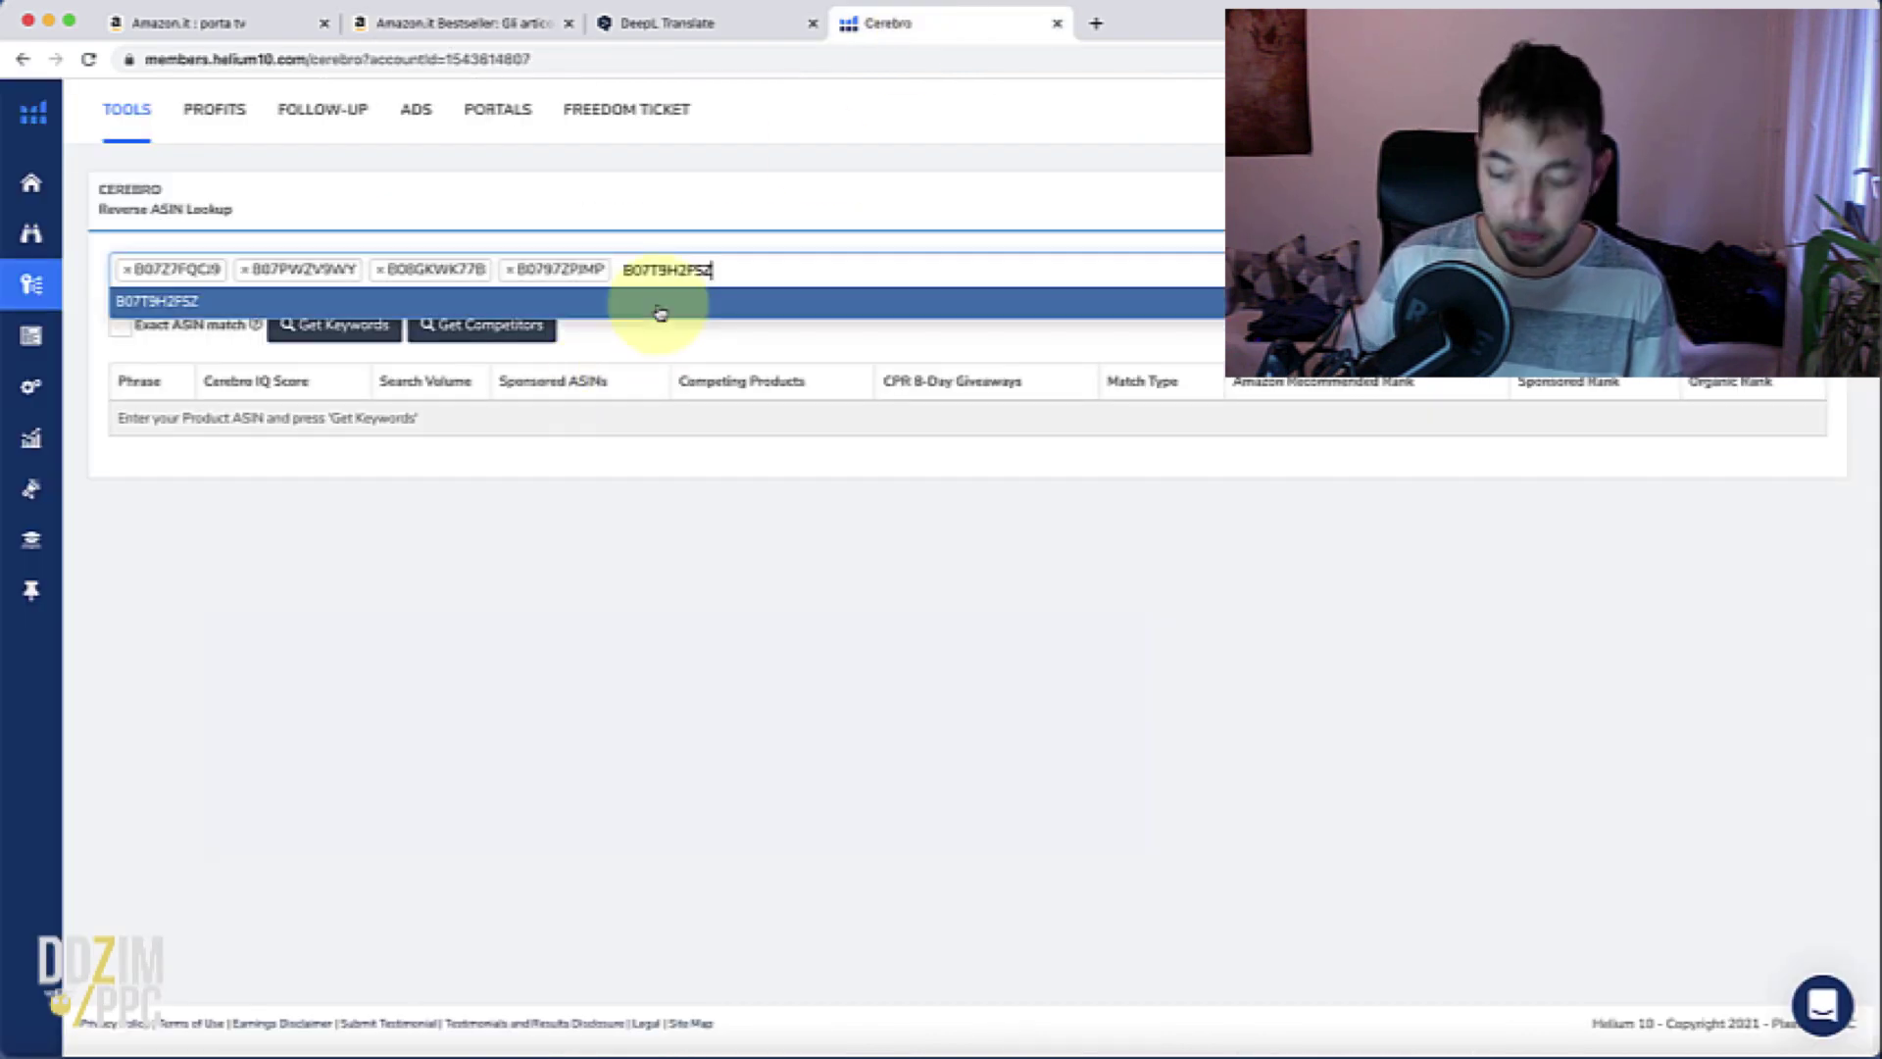
{"action": "key", "text": "Return"}
Copy the ASIN of the #18 bestseller, B07N38WKBJ, and add it to Cerebro's product ASINs
{"action": "left_click", "coordinate": [456, 13]}
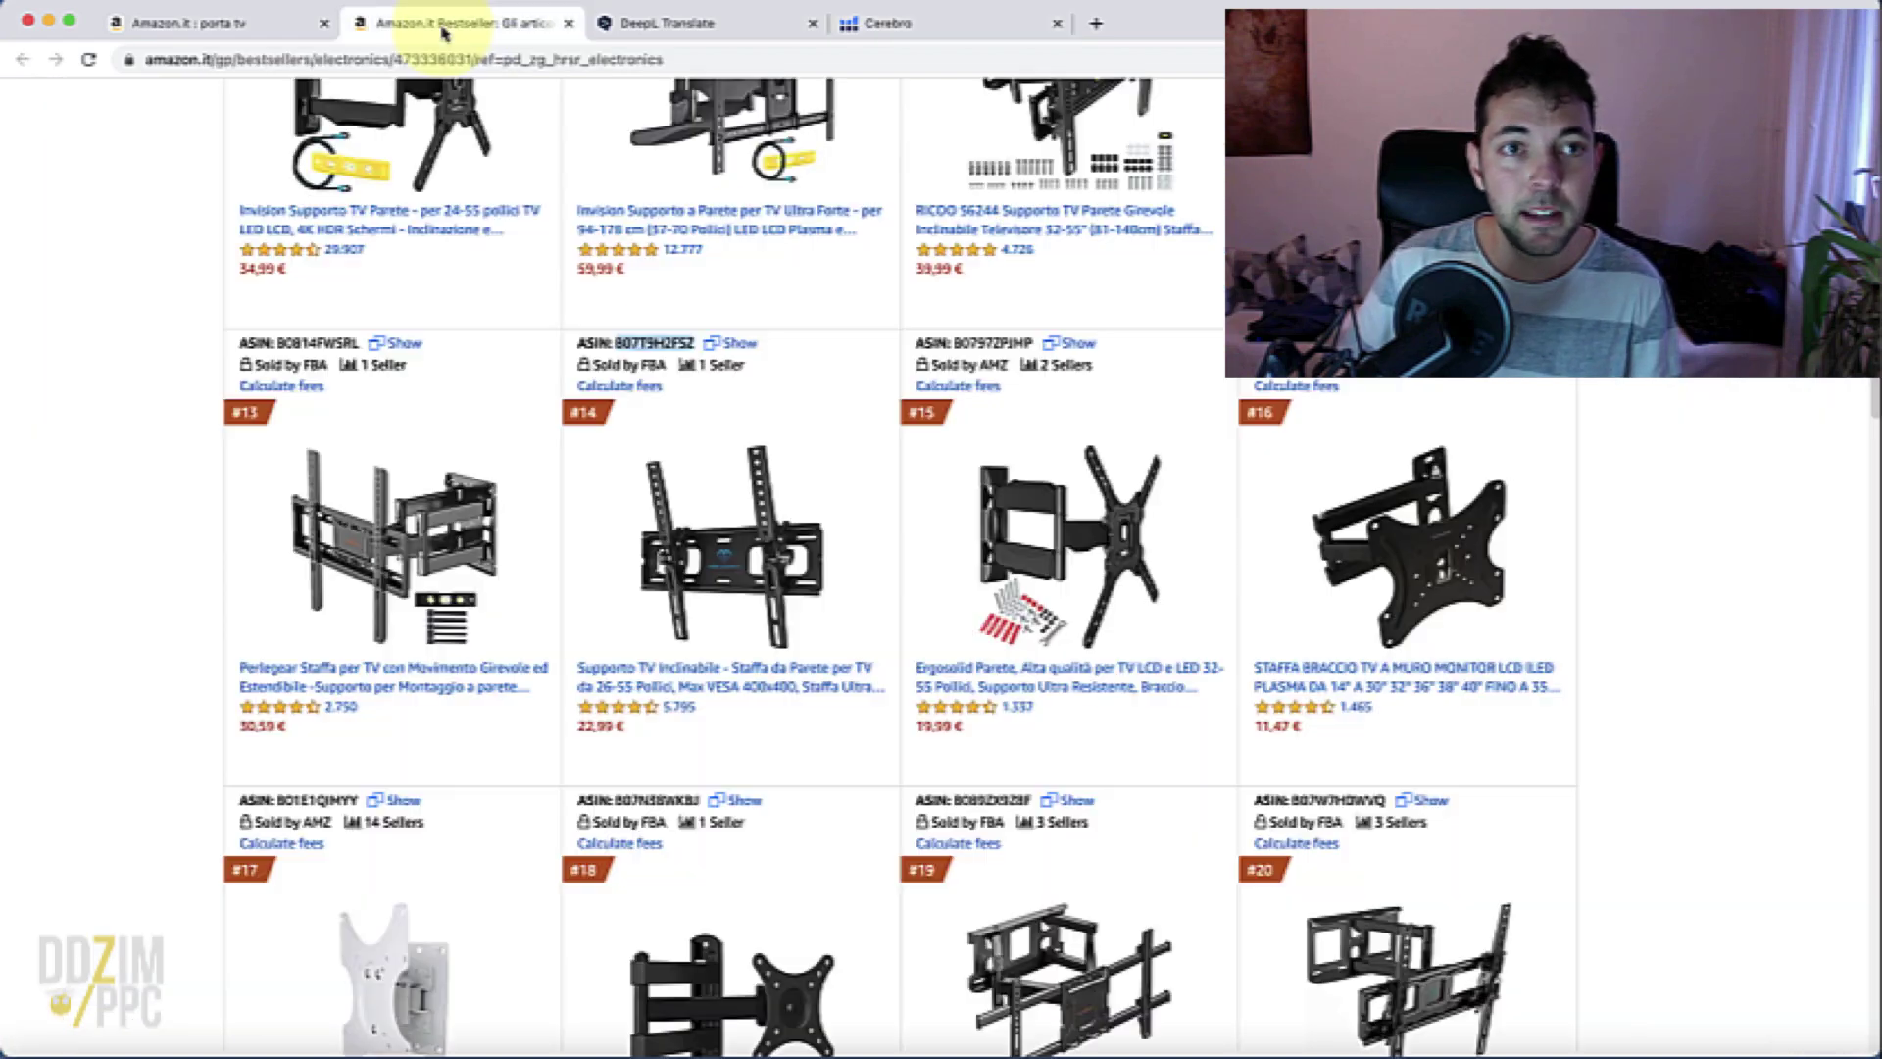
{"action": "scroll", "coordinate": [1369, 592], "scroll_direction": "down", "scroll_amount": 10}
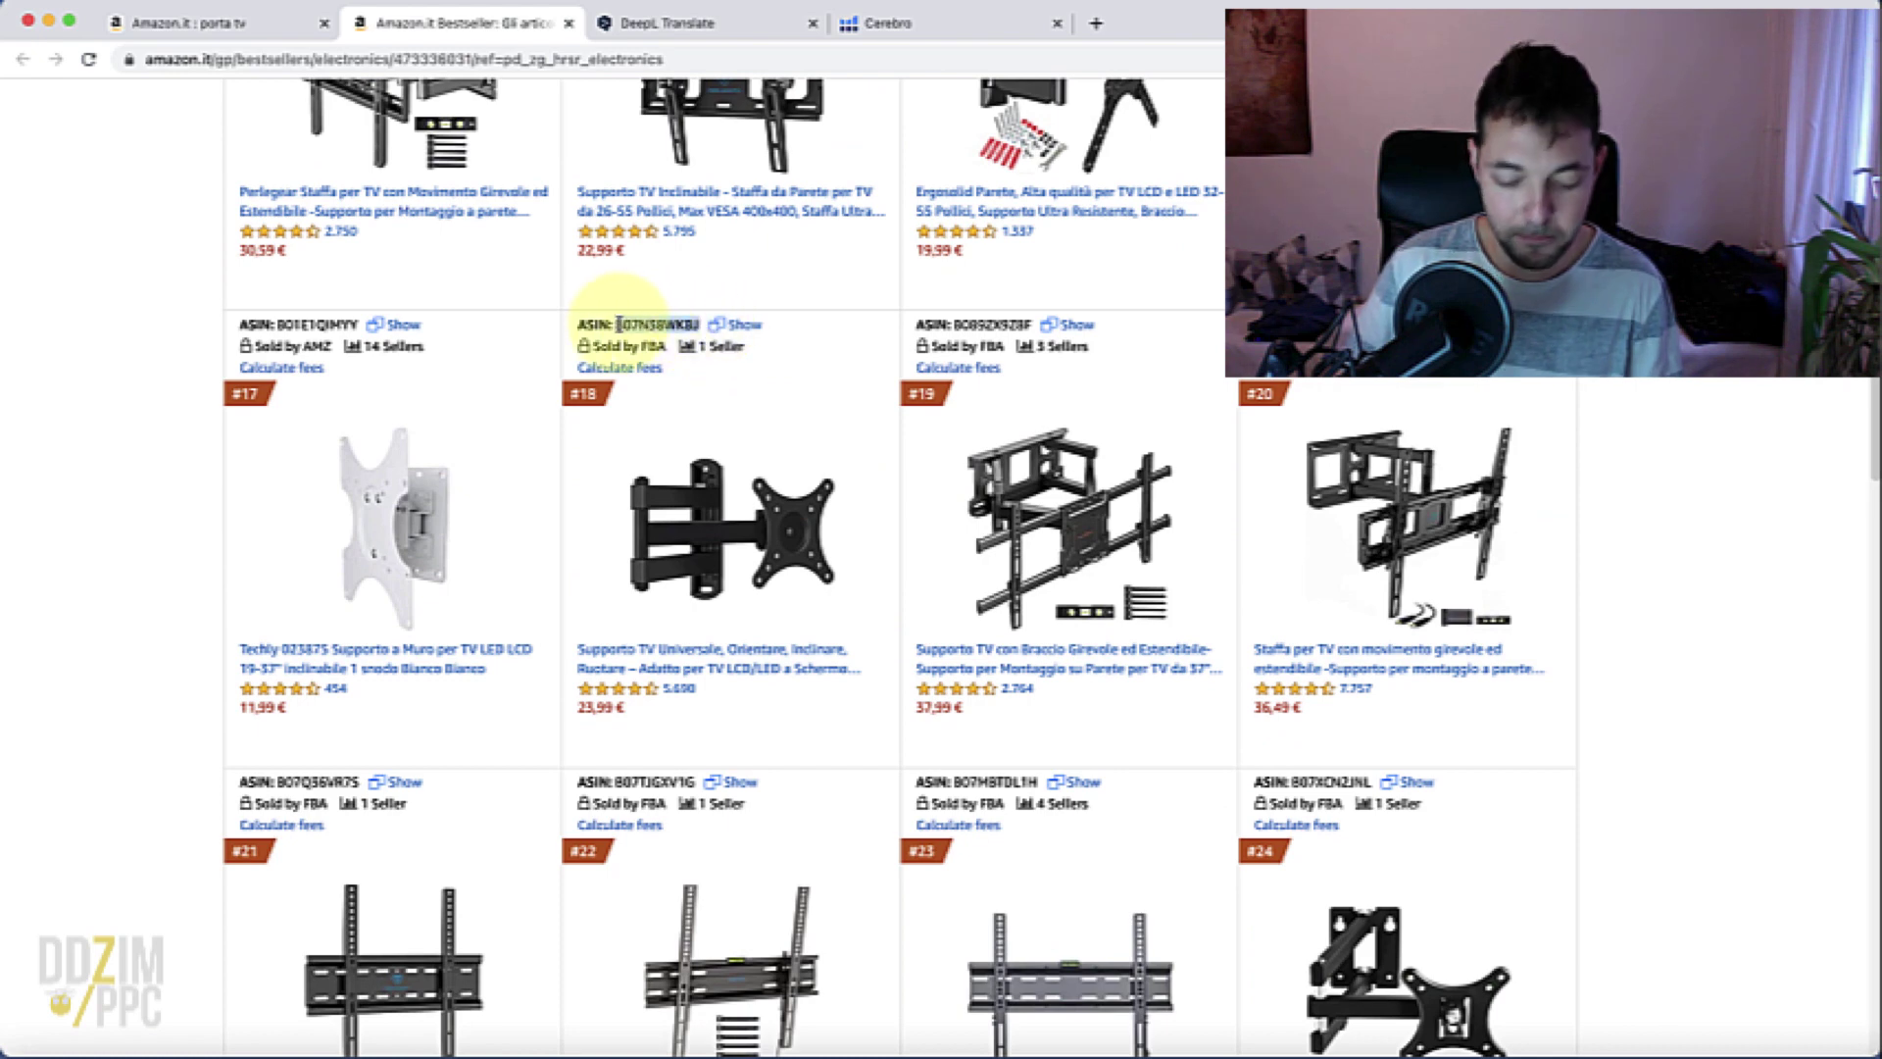
{"action": "left_click", "coordinate": [887, 22]}
{"action": "left_click", "coordinate": [873, 260]}
{"action": "type", "text": "B07N38WKBJ"}
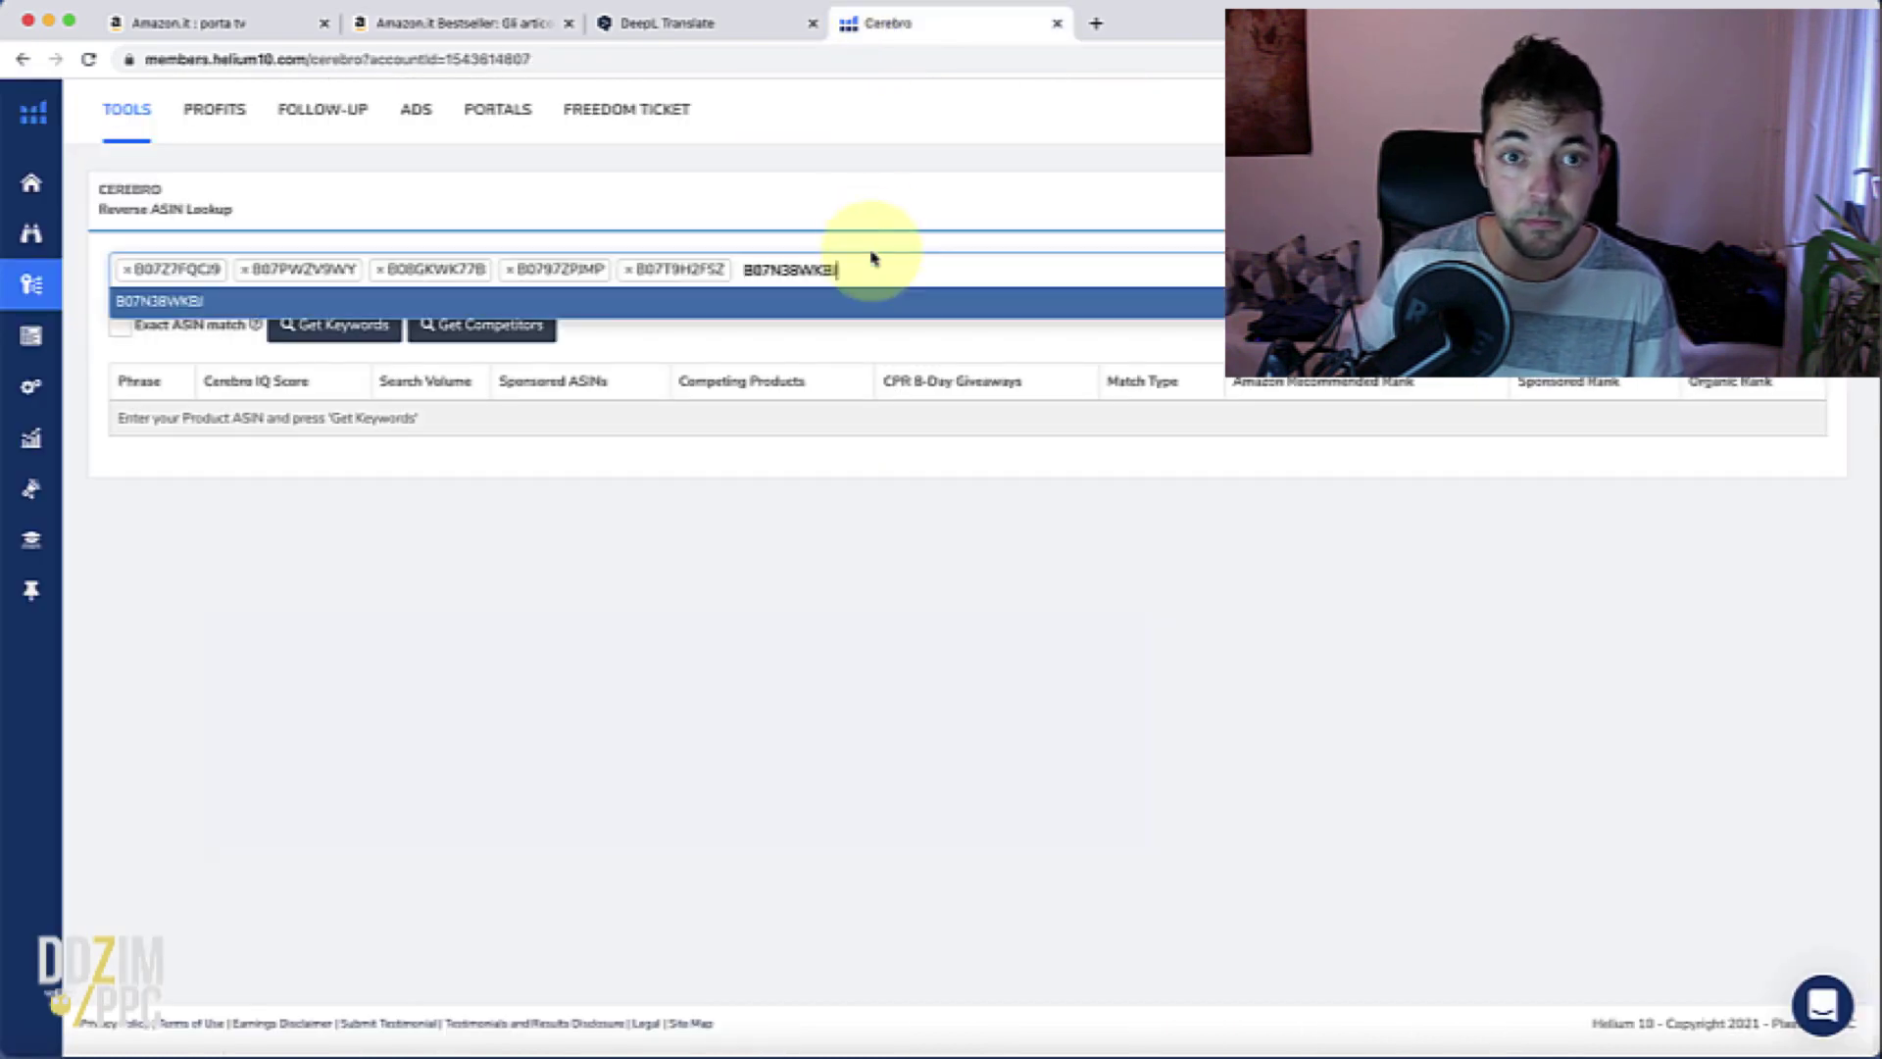
{"action": "key", "text": "Return"}
Copy the ASIN of the #22 bestseller, B07TJGXV1G, and add it to Cerebro's product ASINs
{"action": "left_click", "coordinate": [453, 23]}
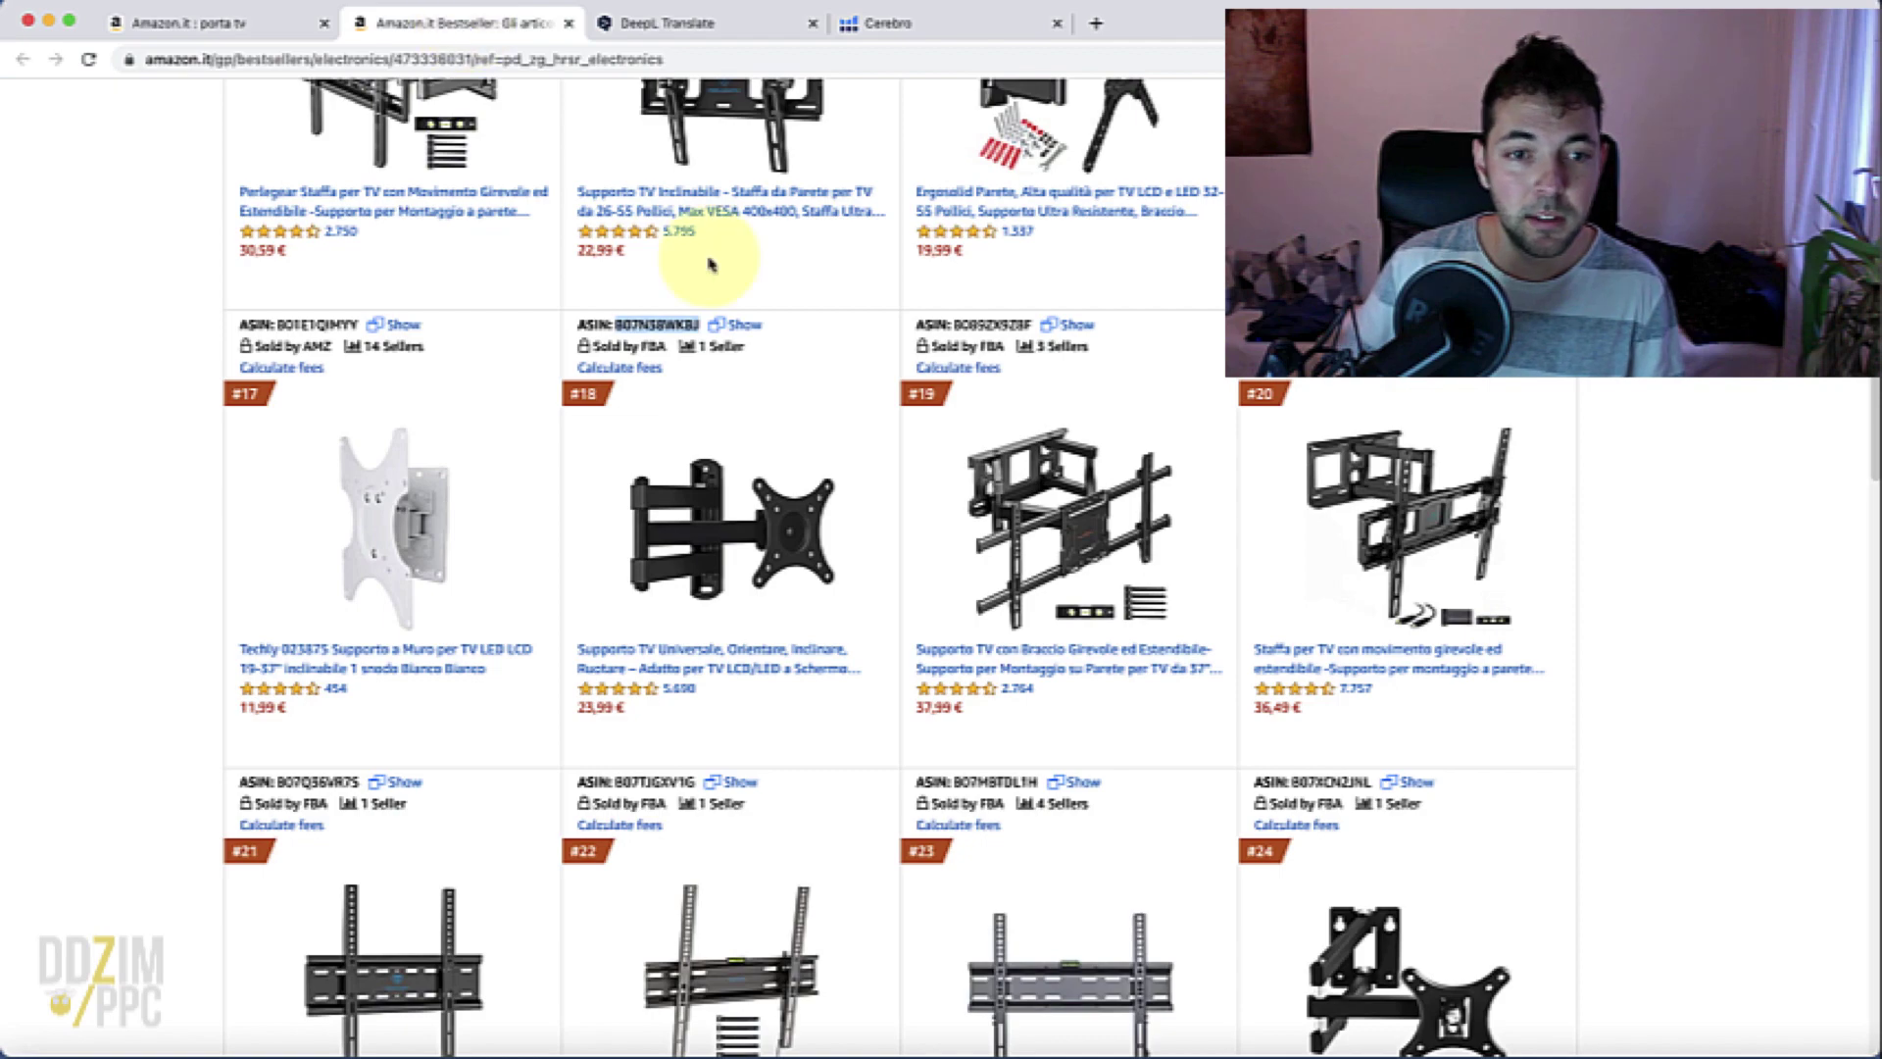
{"action": "scroll", "coordinate": [840, 462], "scroll_direction": "down", "scroll_amount": 3}
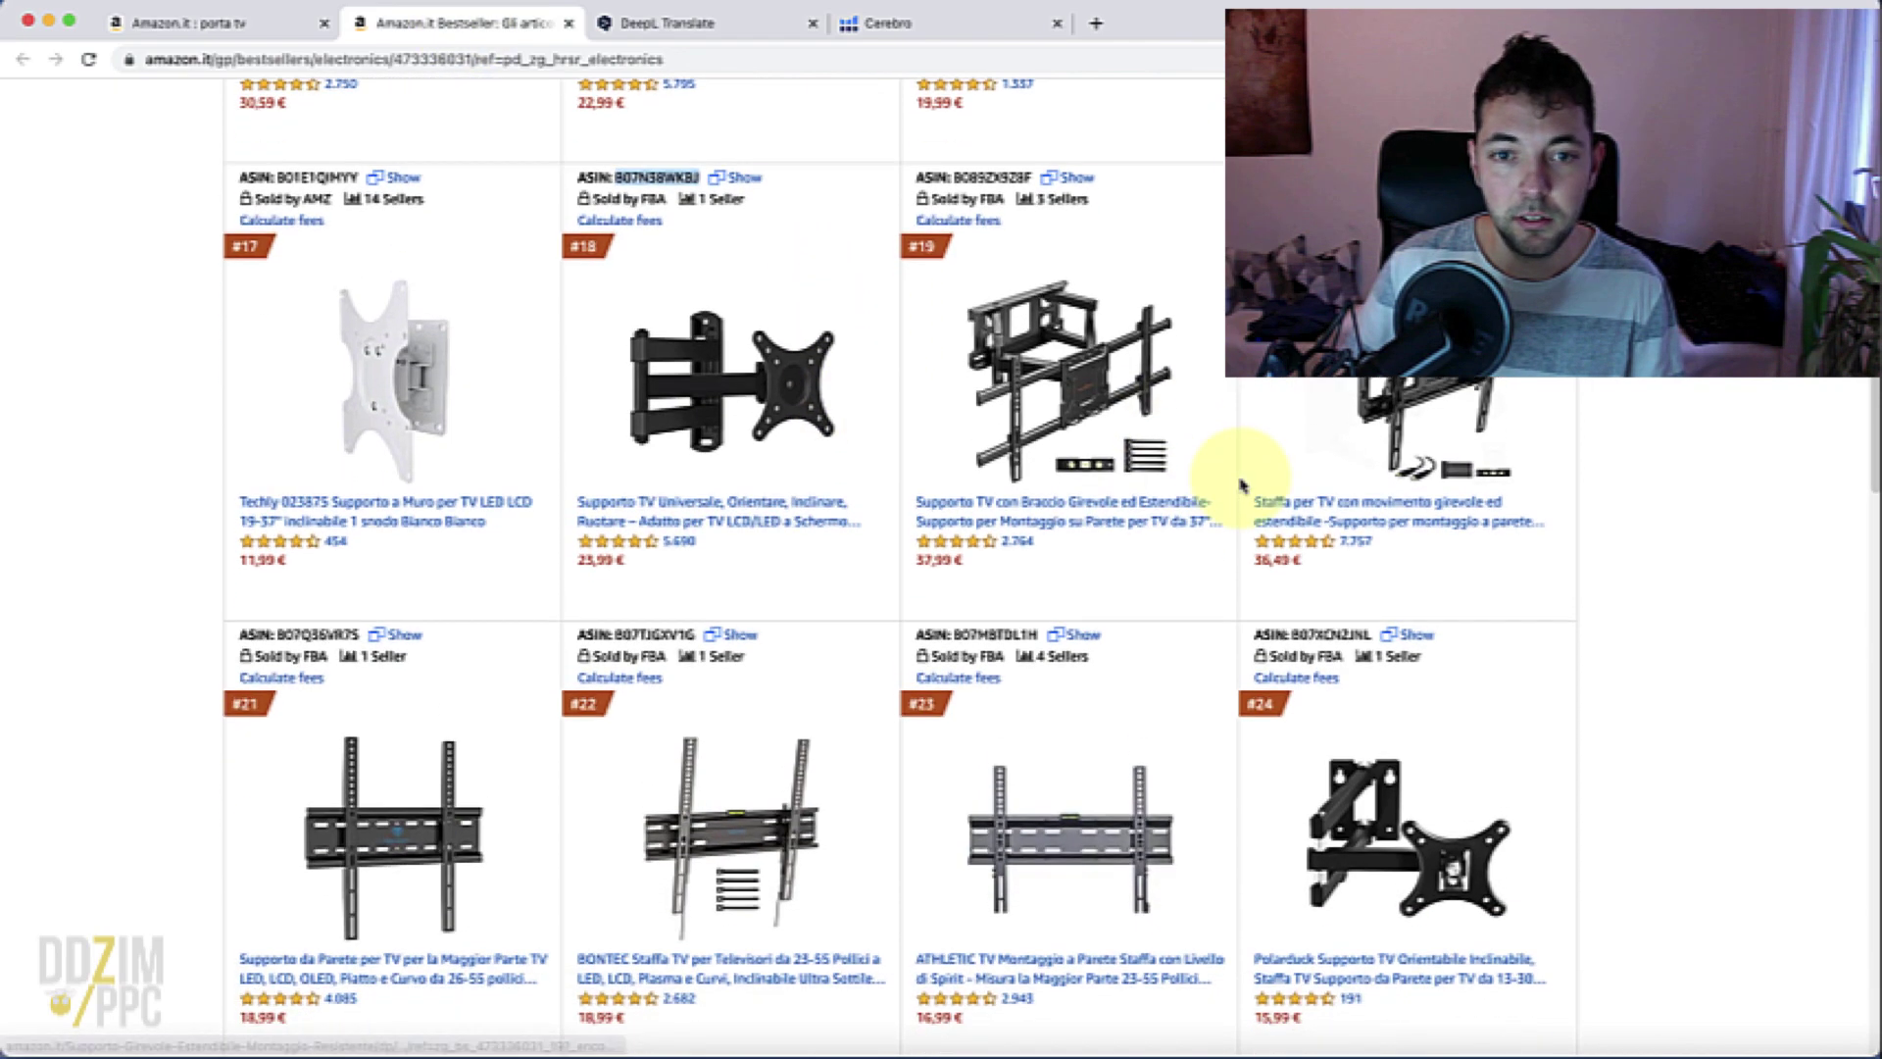
{"action": "scroll", "coordinate": [1180, 491], "scroll_direction": "down", "scroll_amount": 5}
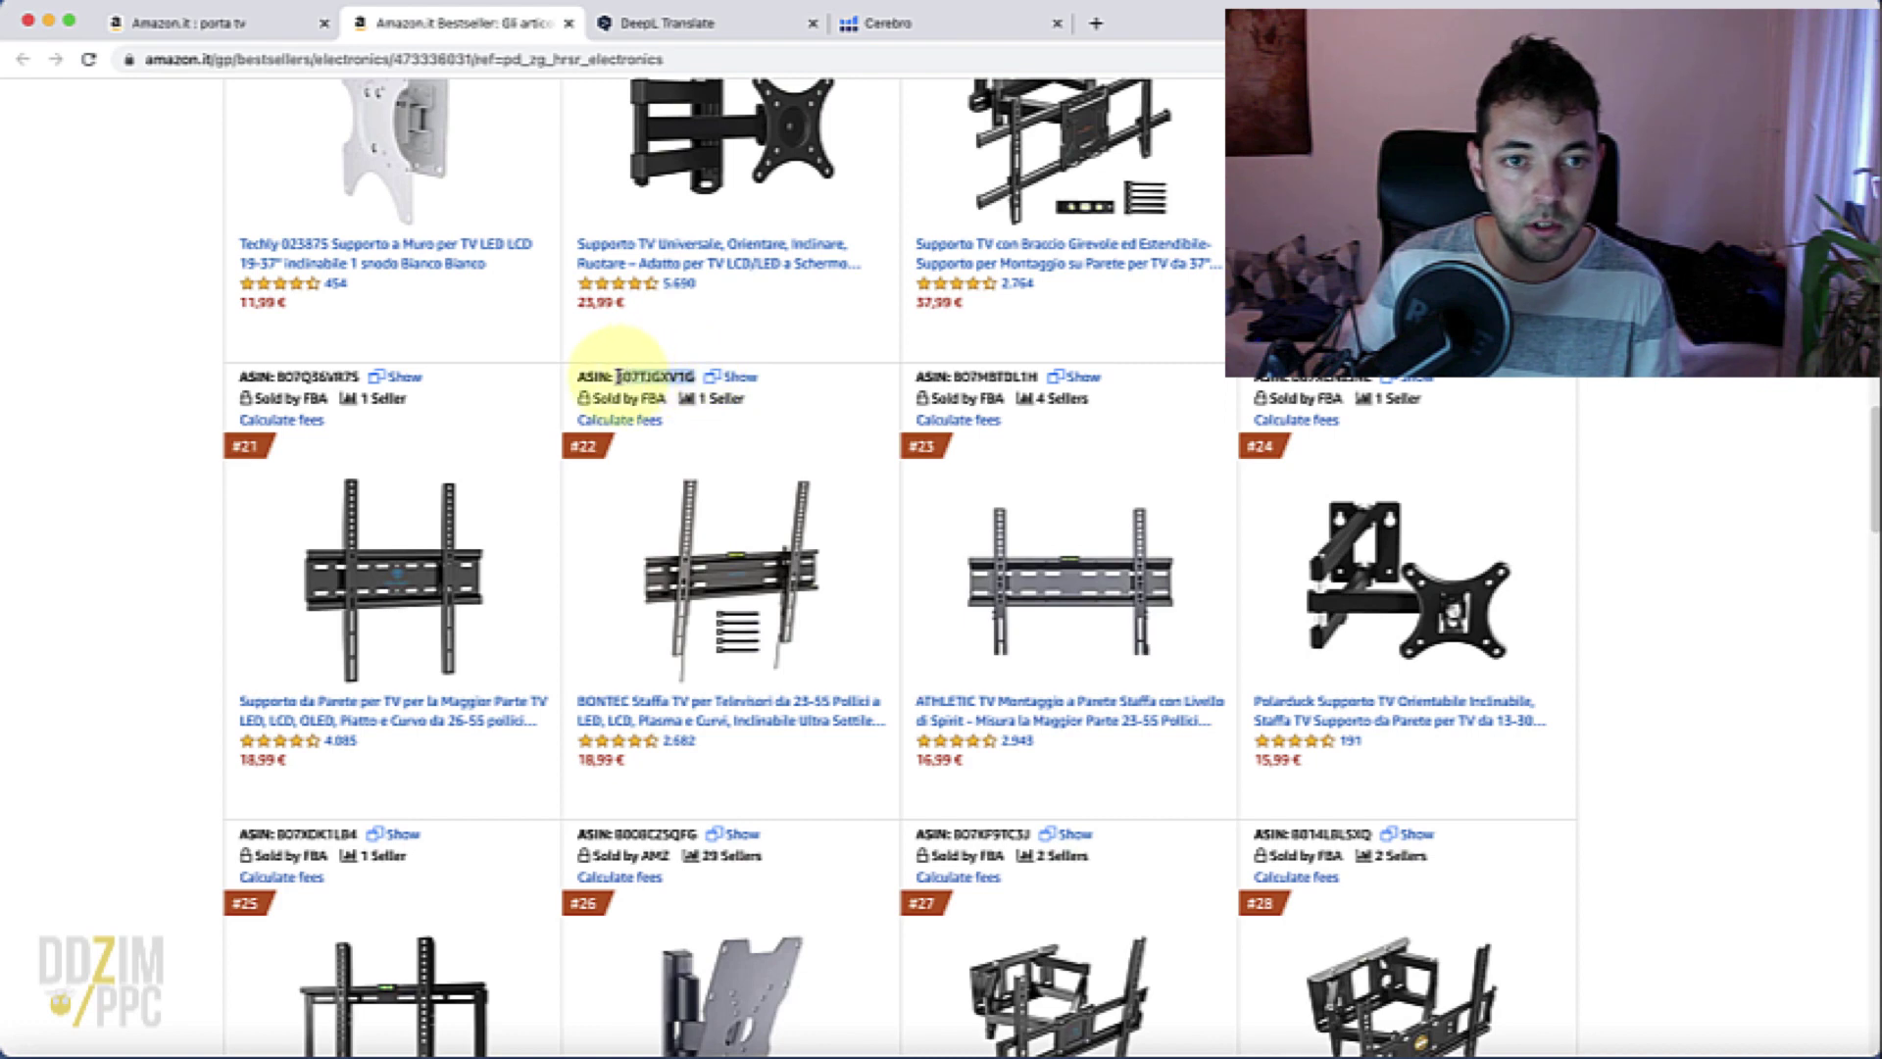
{"action": "left_click", "coordinate": [888, 22]}
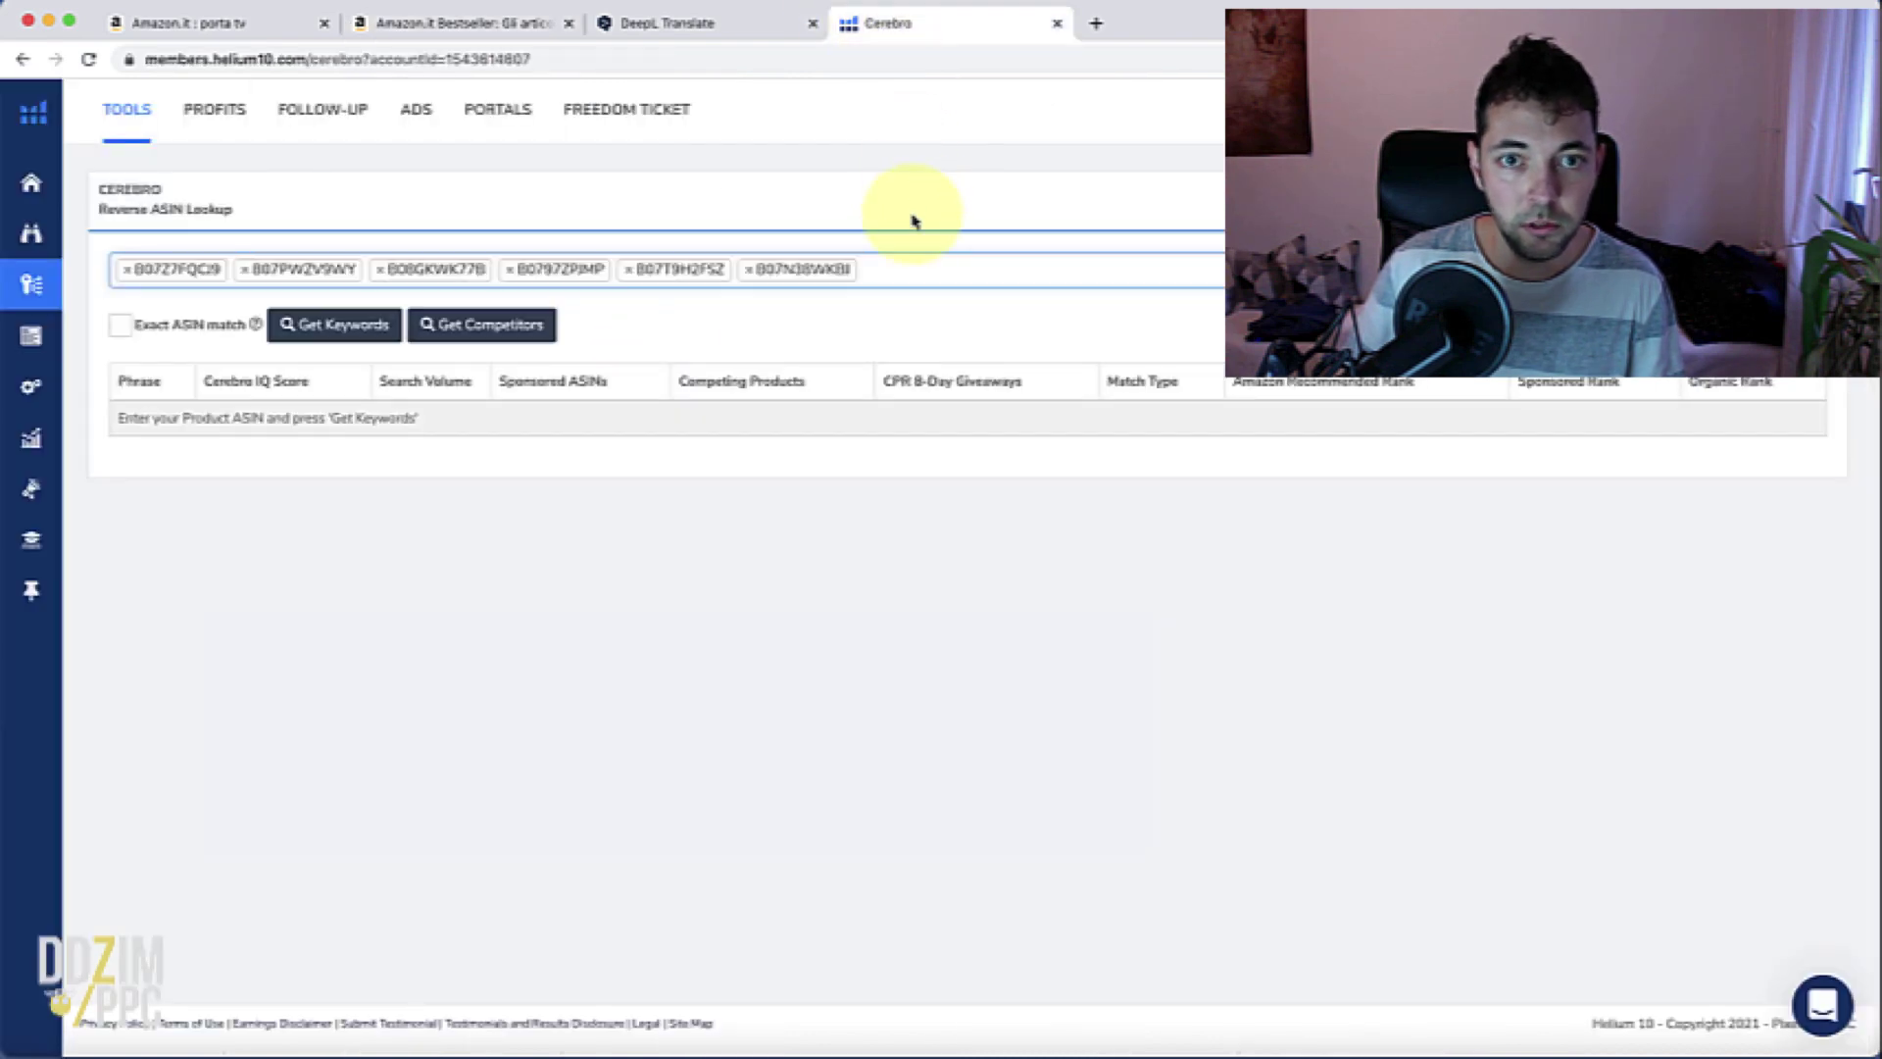
{"action": "type", "text": "B07TJGXV1G"}
{"action": "key", "text": "Return"}
Copy the ASIN of the #21 bestseller, B07Q36VR7S, and add it to Cerebro's product ASINs
{"action": "left_click", "coordinate": [456, 23]}
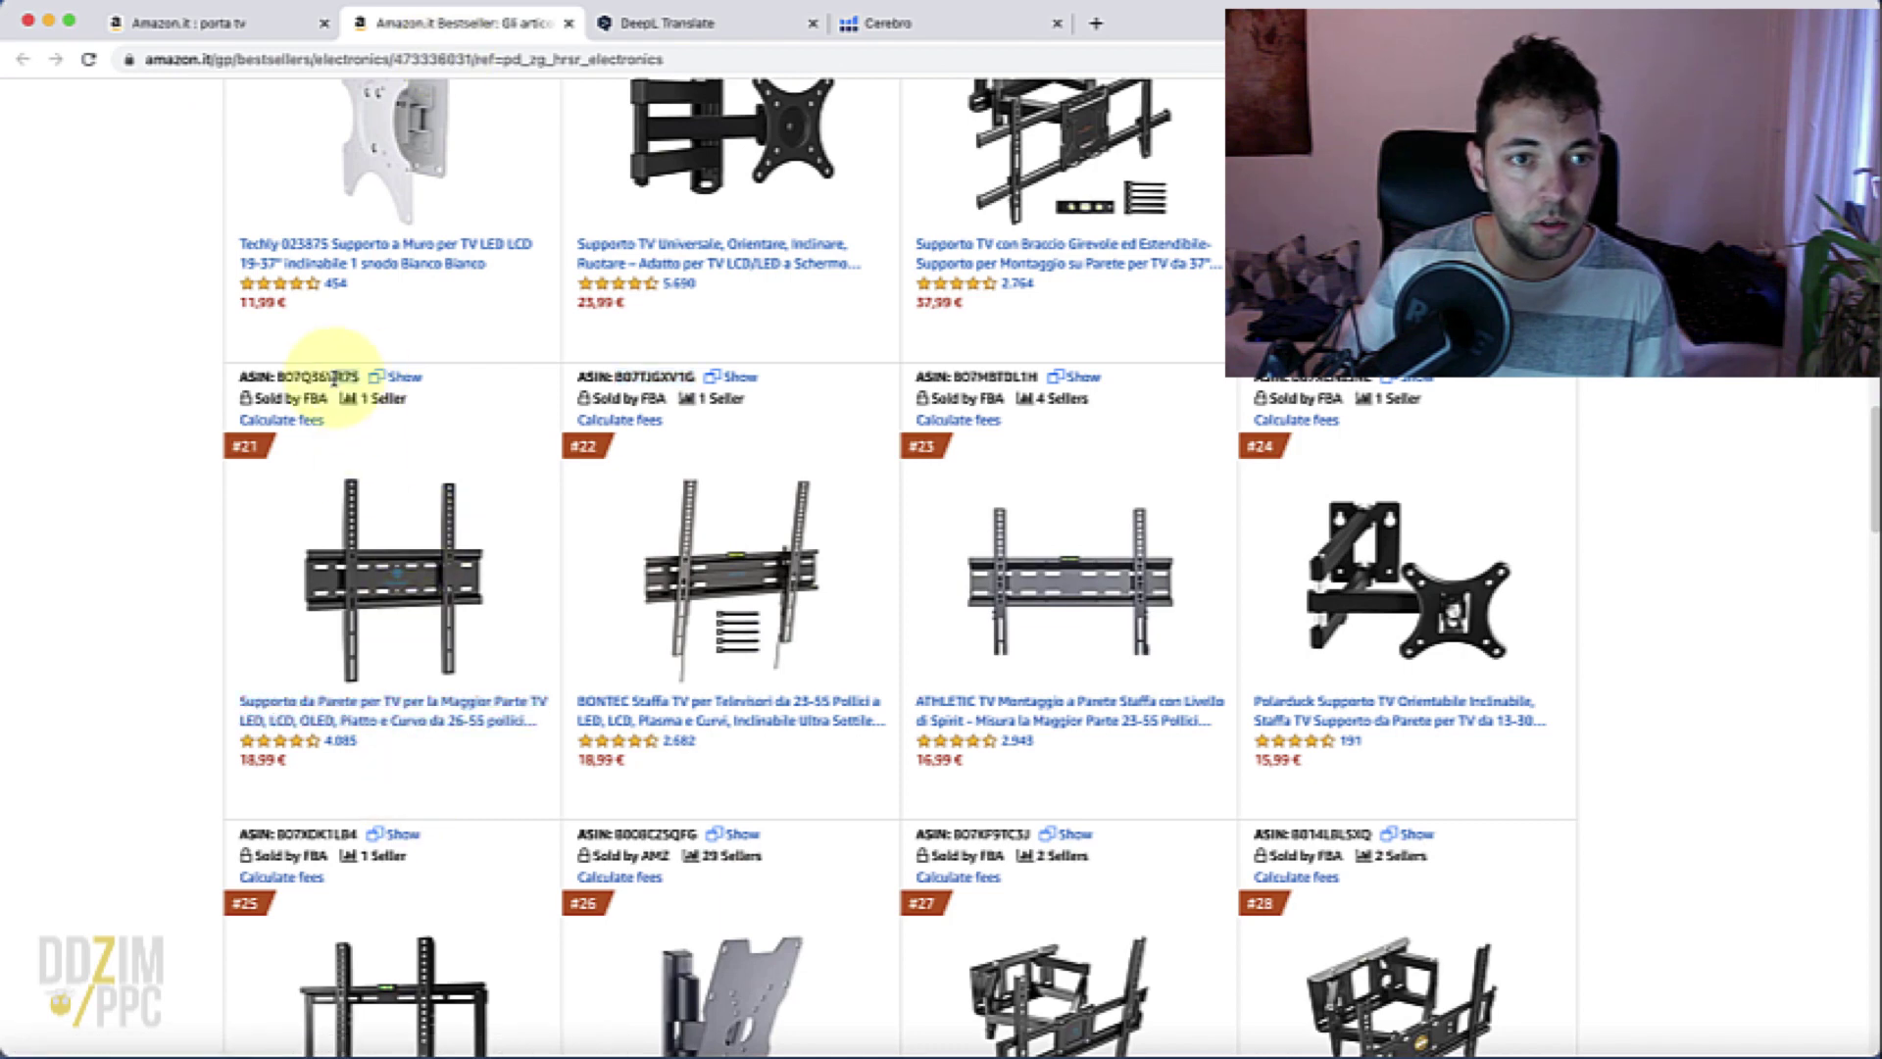
{"action": "double_click", "coordinate": [287, 378]}
{"action": "key", "text": "ctrl+c"}
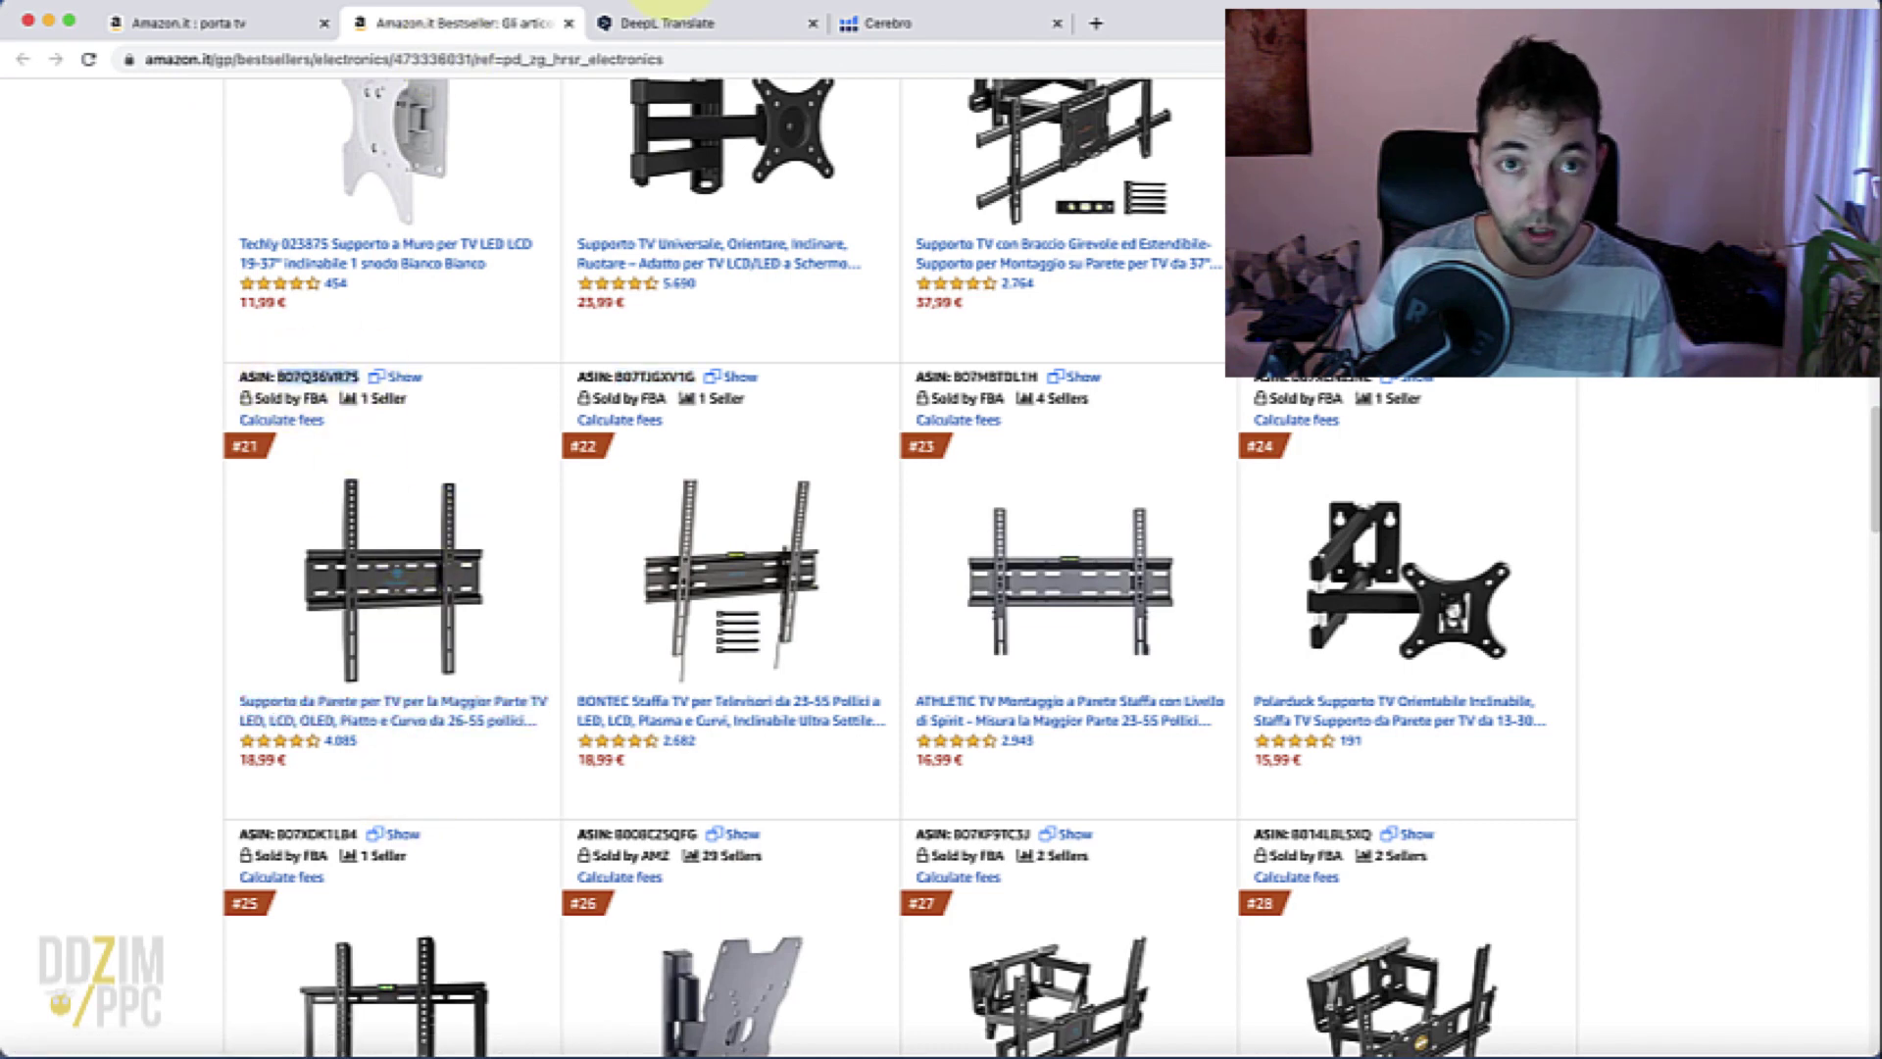
{"action": "left_click", "coordinate": [959, 22]}
{"action": "key", "text": "ctrl+v"}
{"action": "key", "text": "Return"}
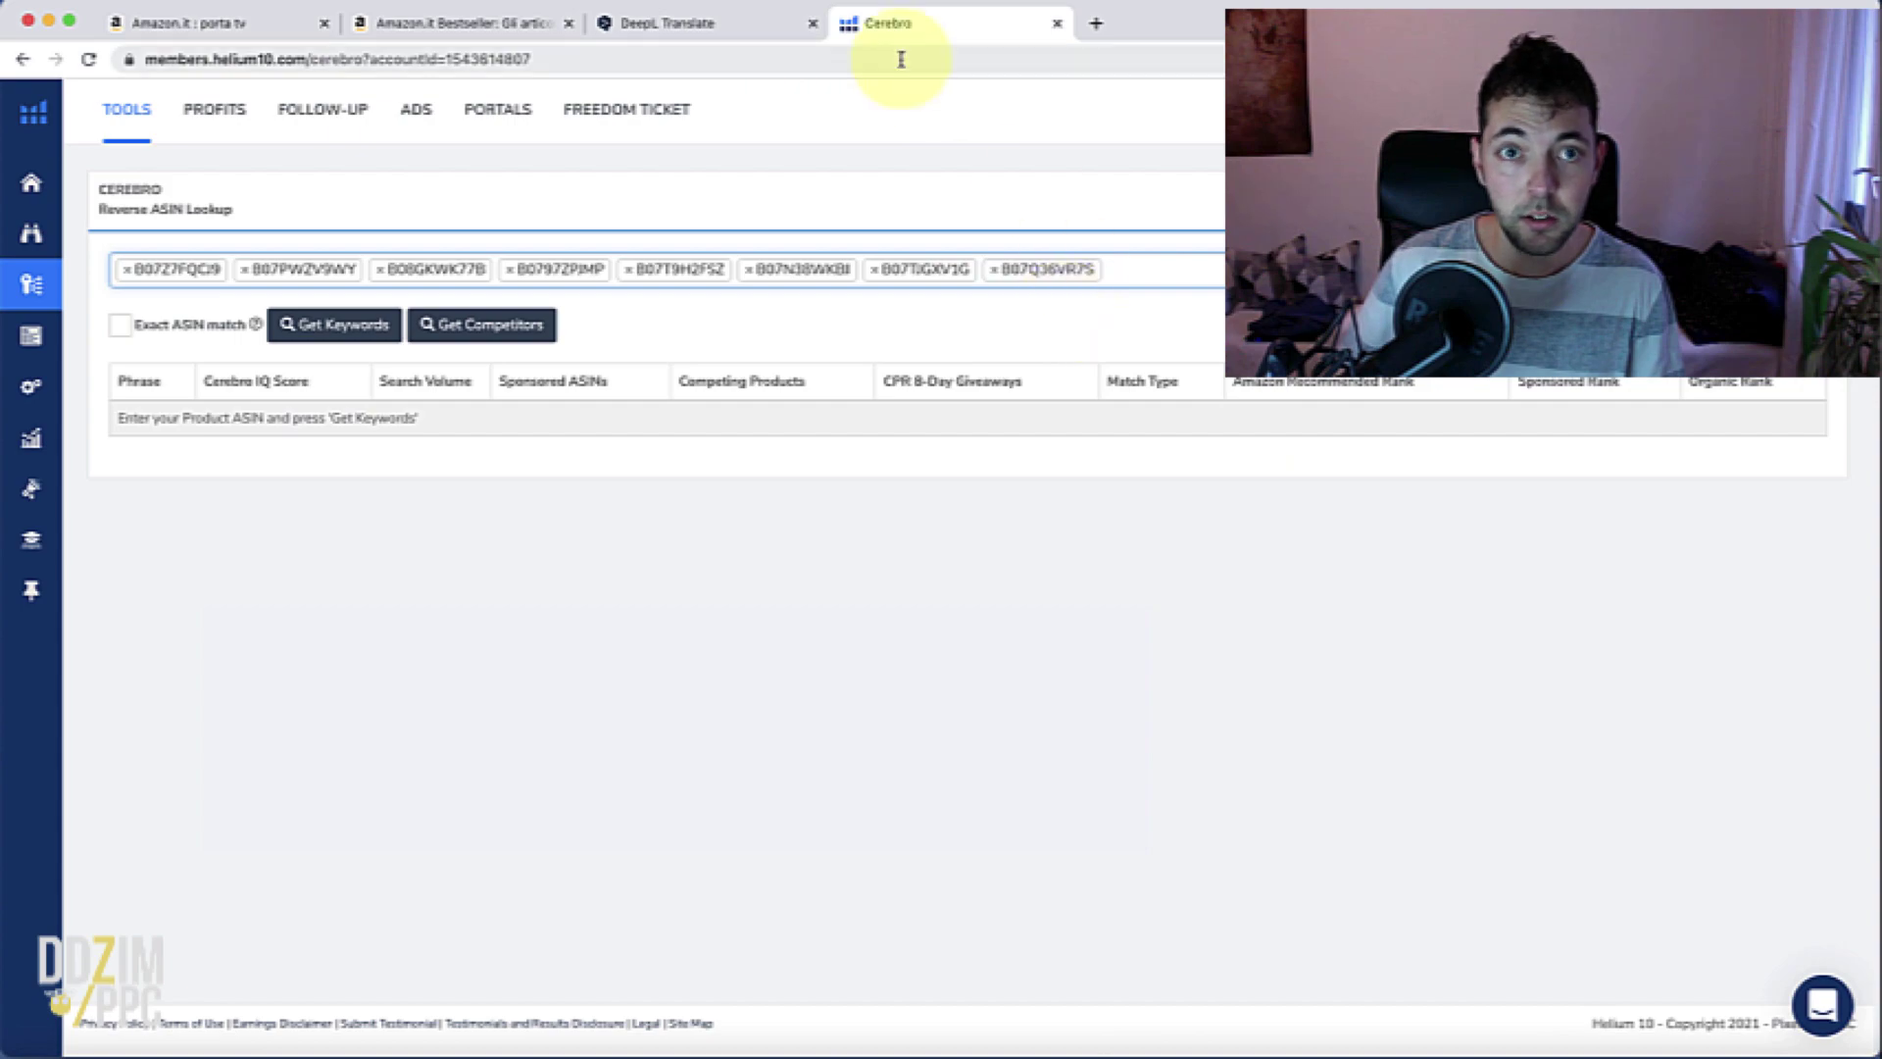
Copy the ASIN of the #26 bestseller, B008CZSQFG, and add it to Cerebro's product ASINs
{"action": "left_click", "coordinate": [412, 20]}
{"action": "scroll", "coordinate": [1054, 559], "scroll_direction": "down", "scroll_amount": 3}
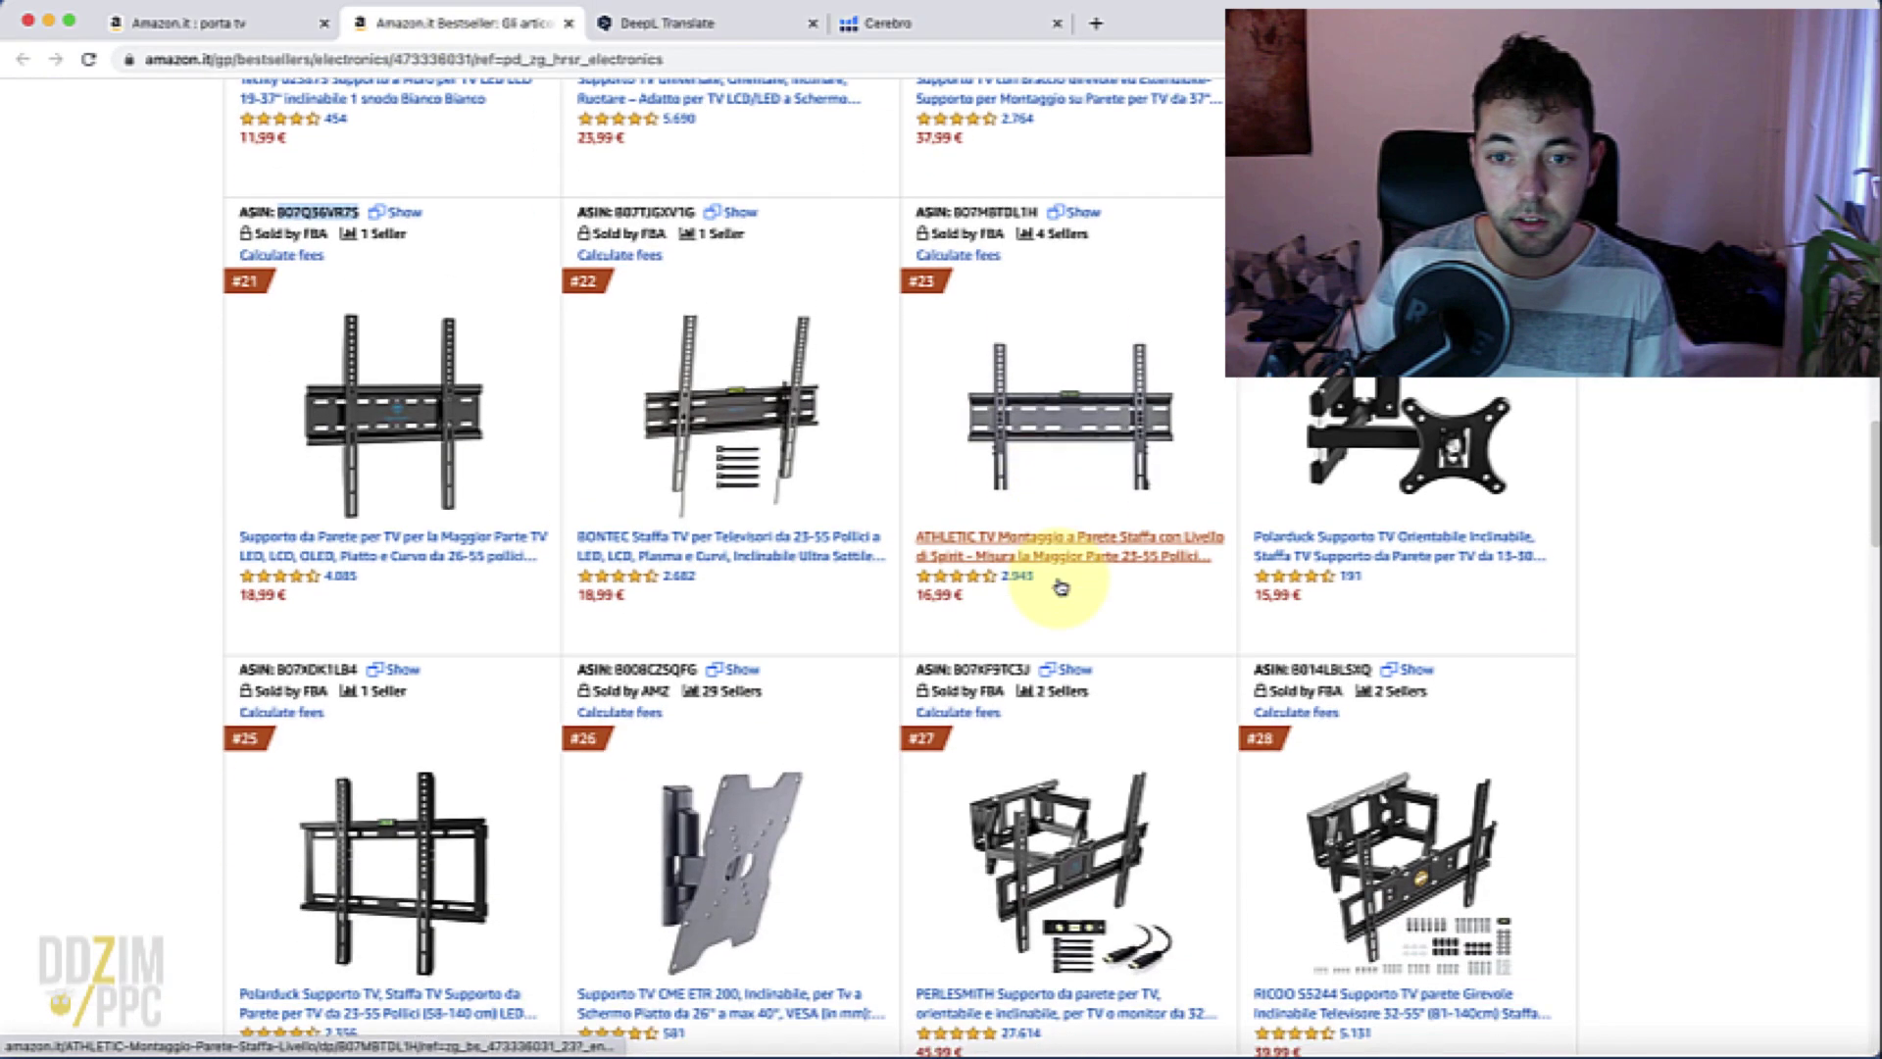
{"action": "scroll", "coordinate": [1049, 595], "scroll_direction": "down", "scroll_amount": 5}
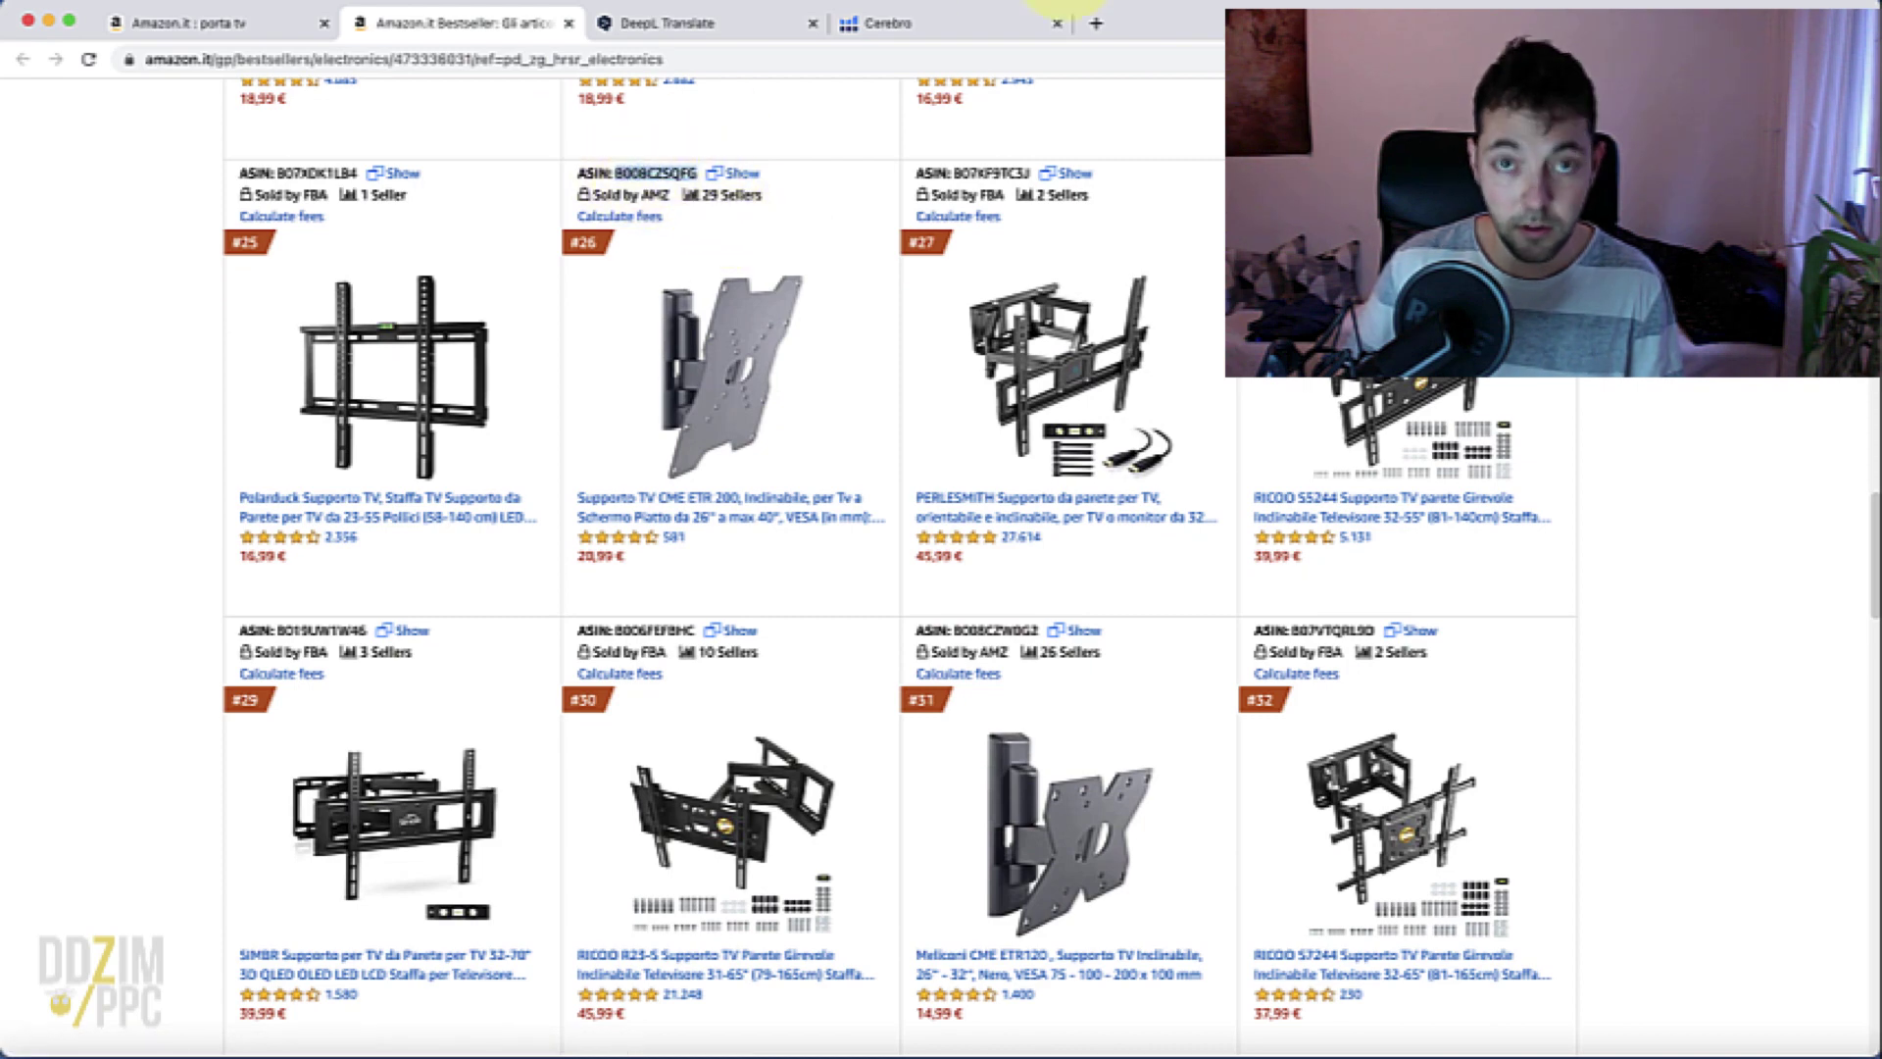
{"action": "left_click", "coordinate": [895, 29]}
{"action": "type", "text": "B008CZSQFG"}
{"action": "key", "text": "Return"}
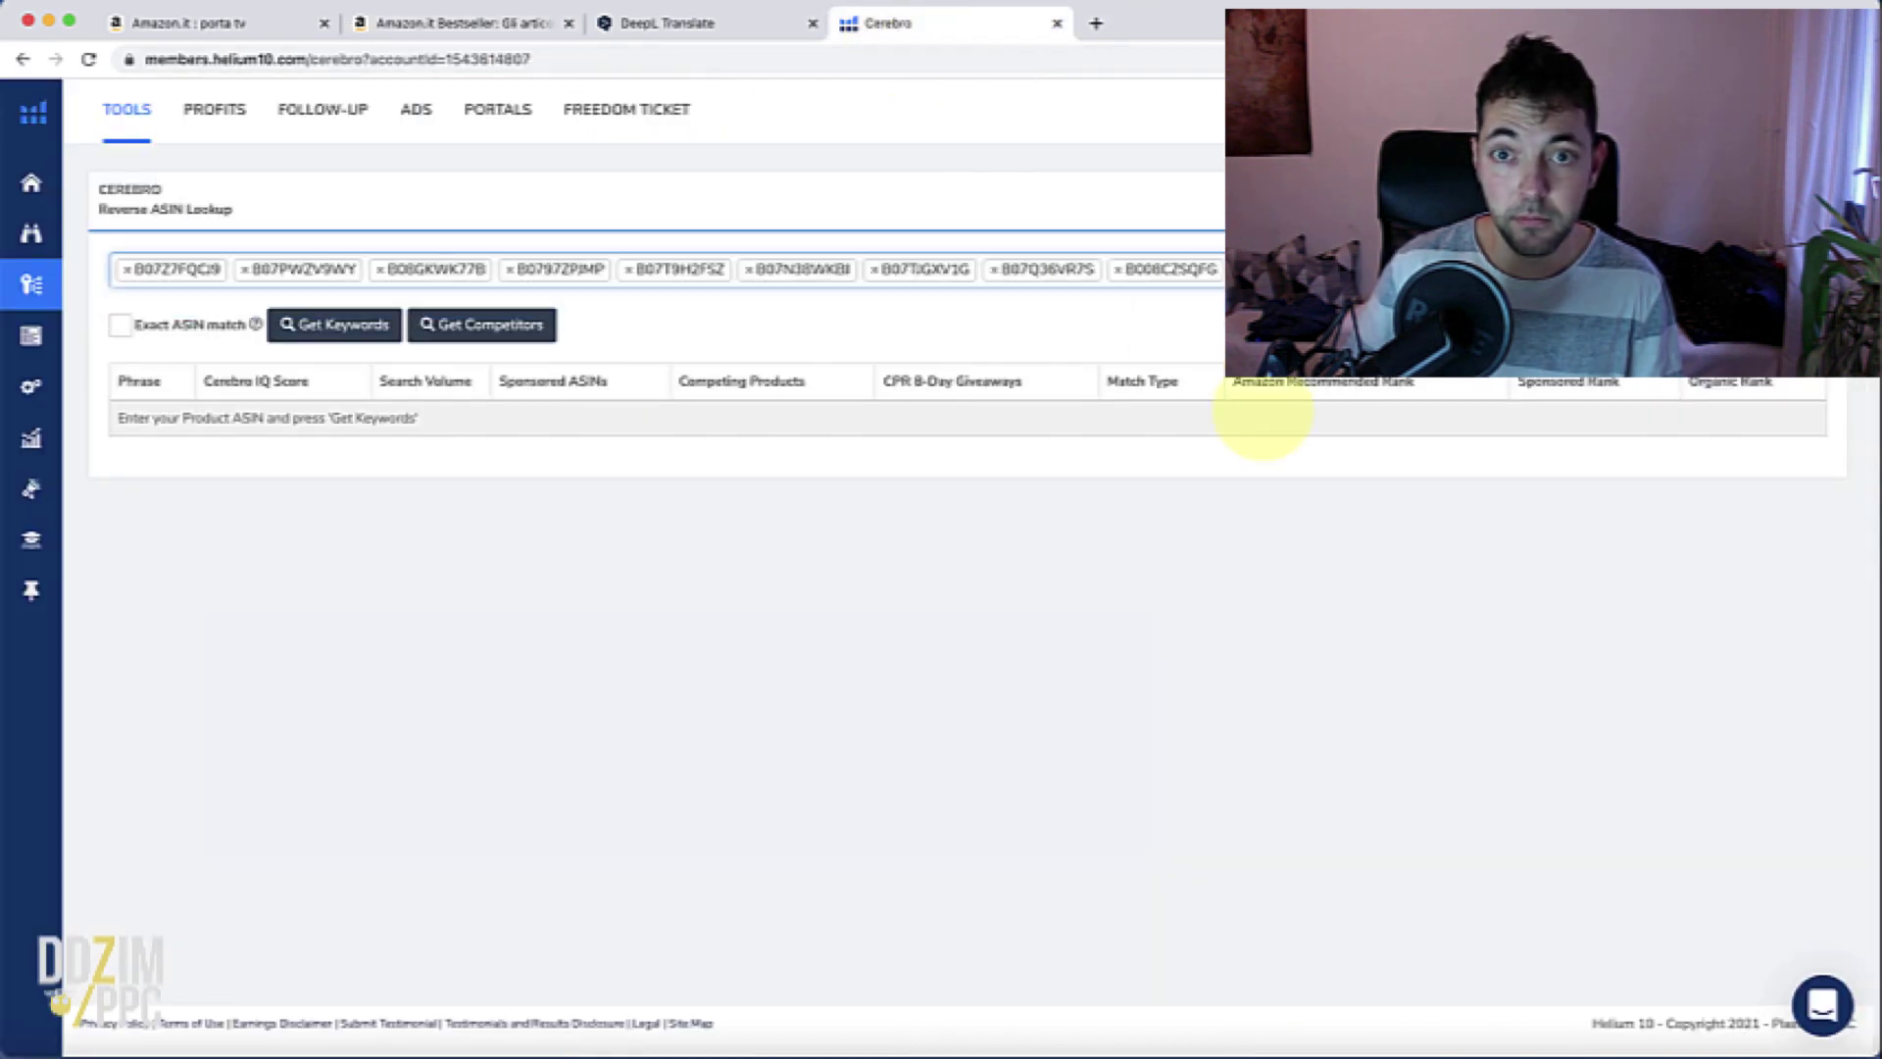
Copy the ASIN of the #34 bestseller, B01M71JMR5, and add it to Cerebro's product ASINs
{"action": "left_click", "coordinate": [463, 23]}
{"action": "scroll", "coordinate": [1010, 675], "scroll_direction": "down", "scroll_amount": 2}
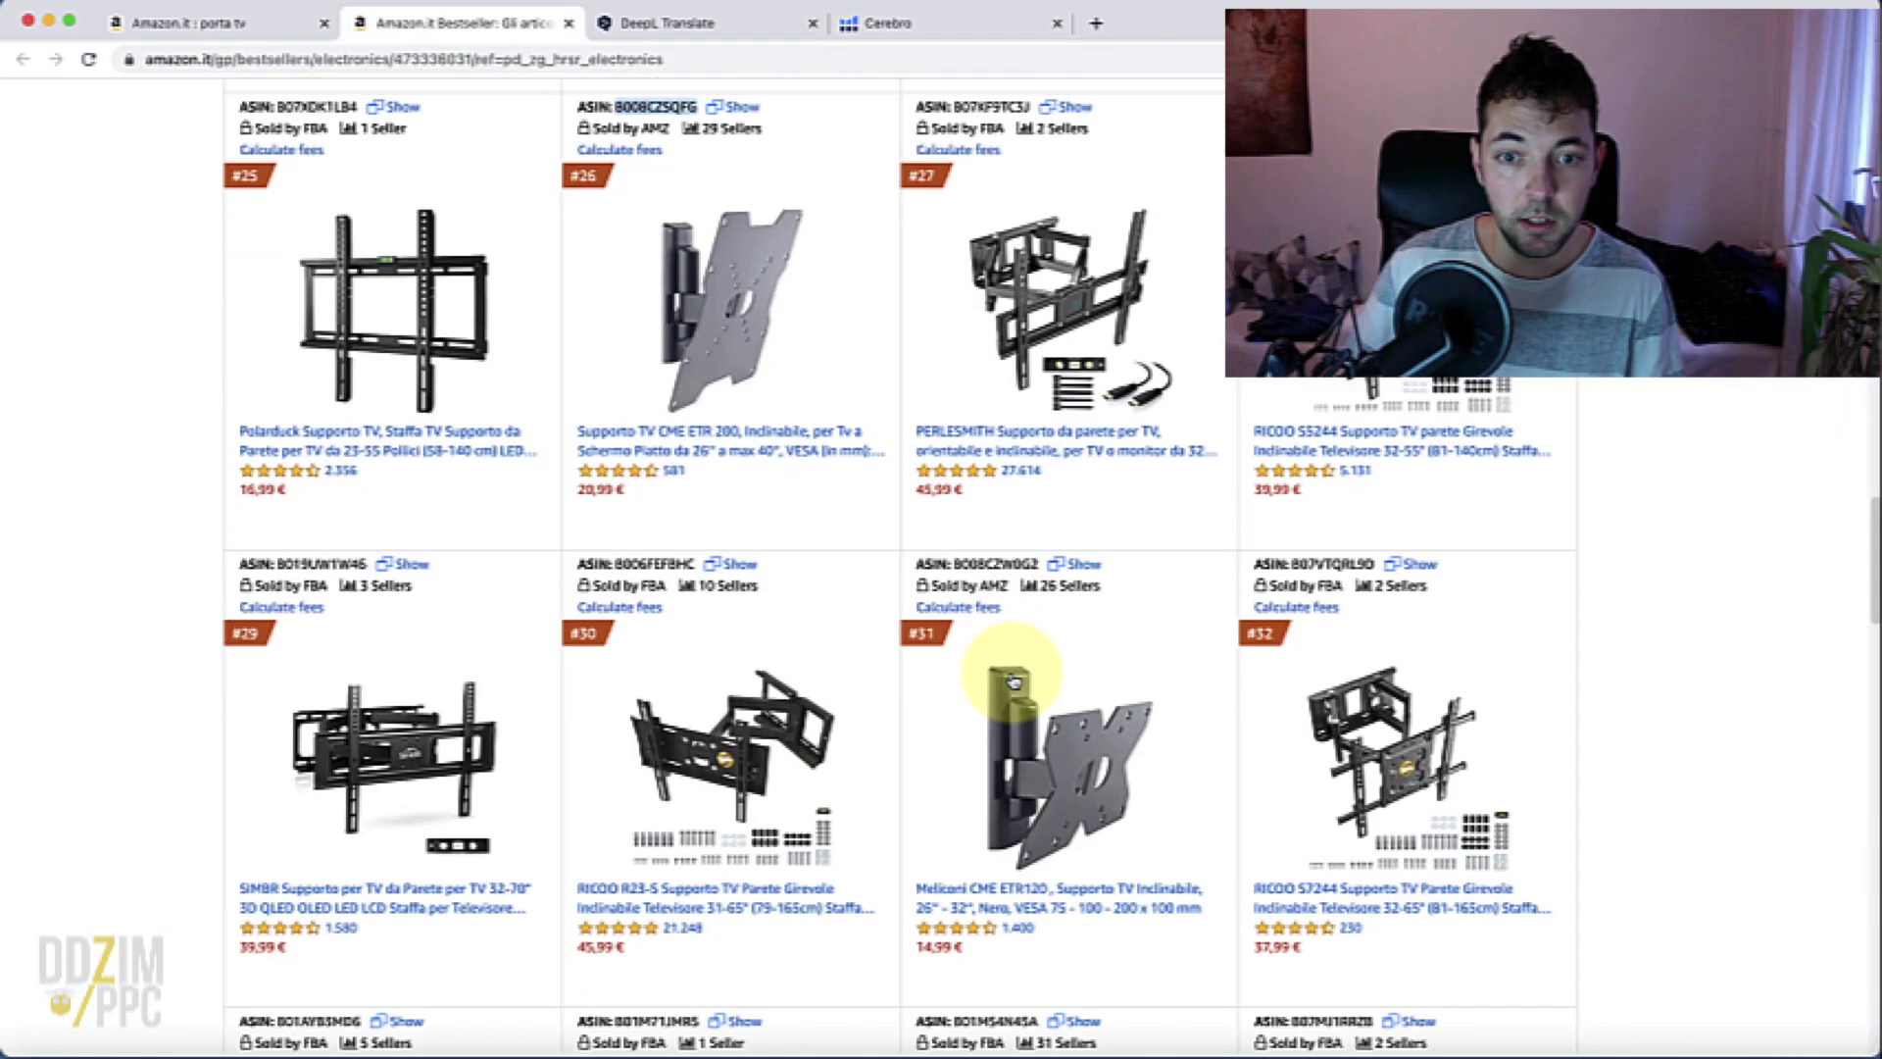
{"action": "scroll", "coordinate": [1012, 679], "scroll_direction": "down", "scroll_amount": 5}
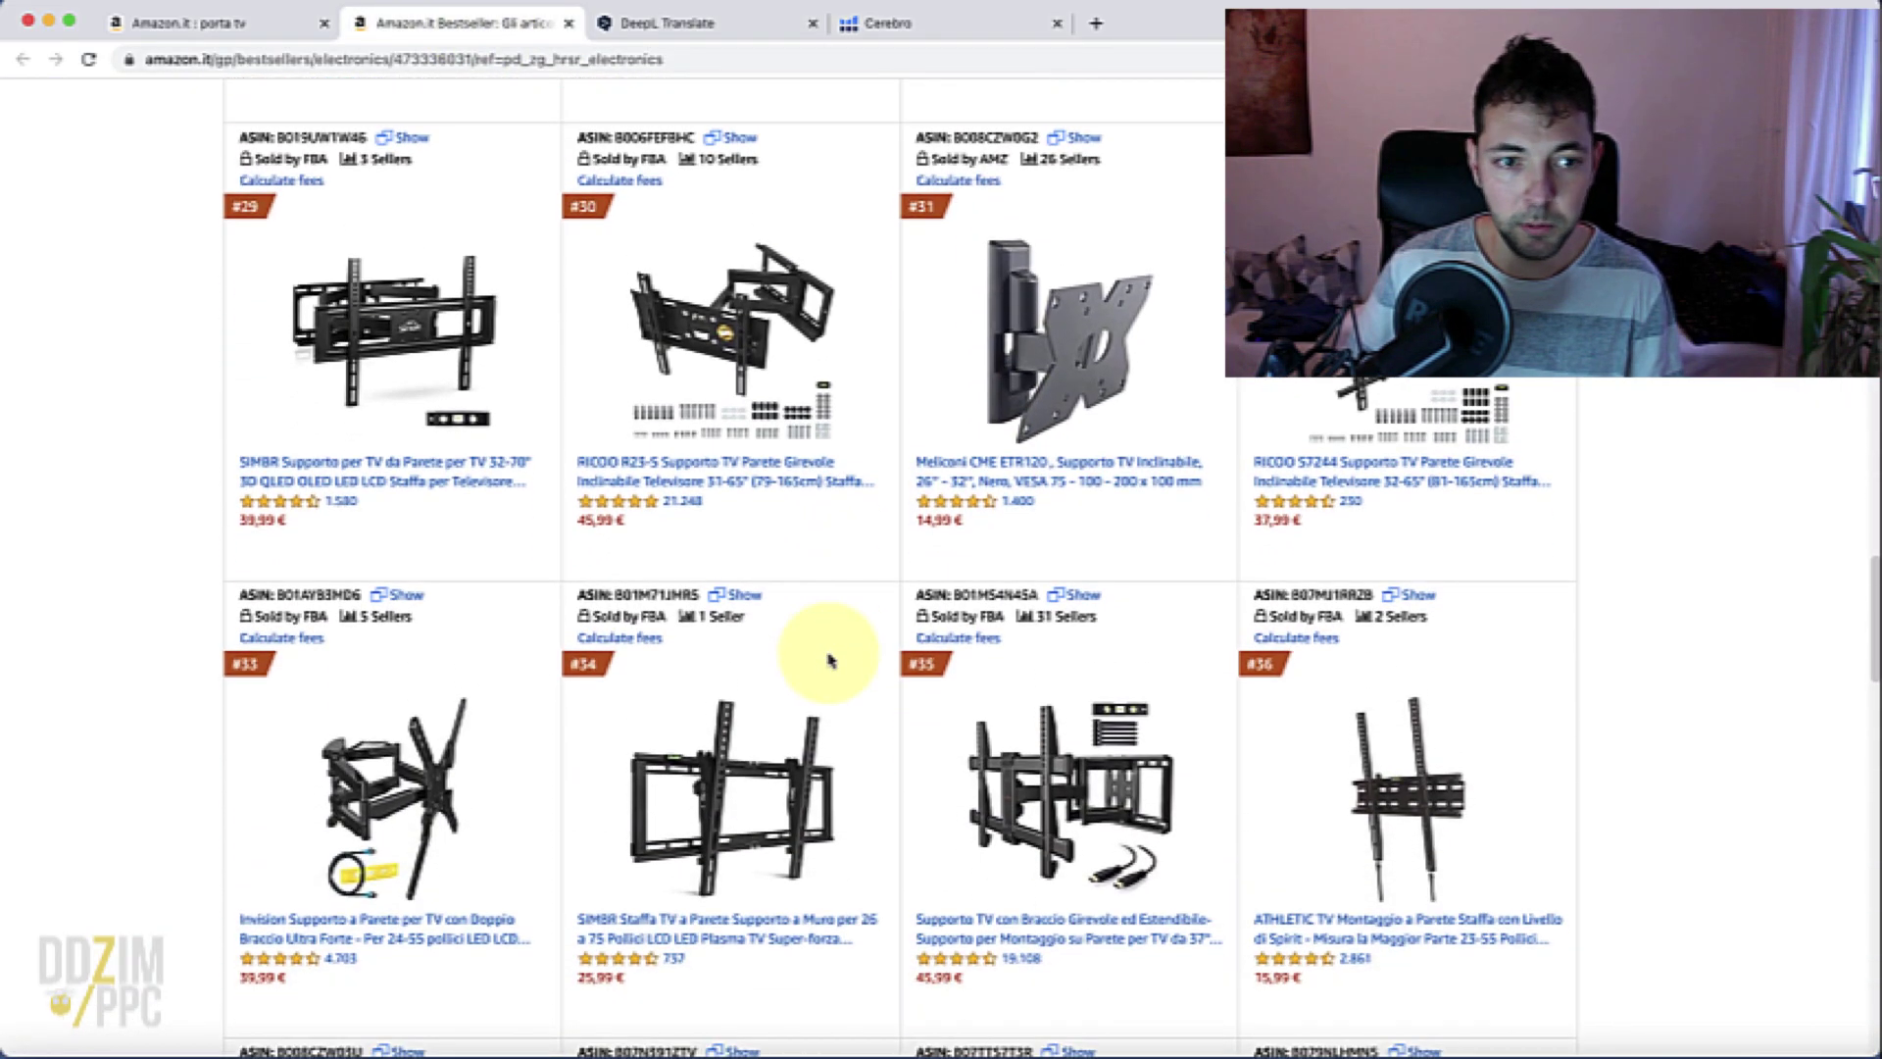
{"action": "scroll", "coordinate": [829, 660], "scroll_direction": "down", "scroll_amount": 1}
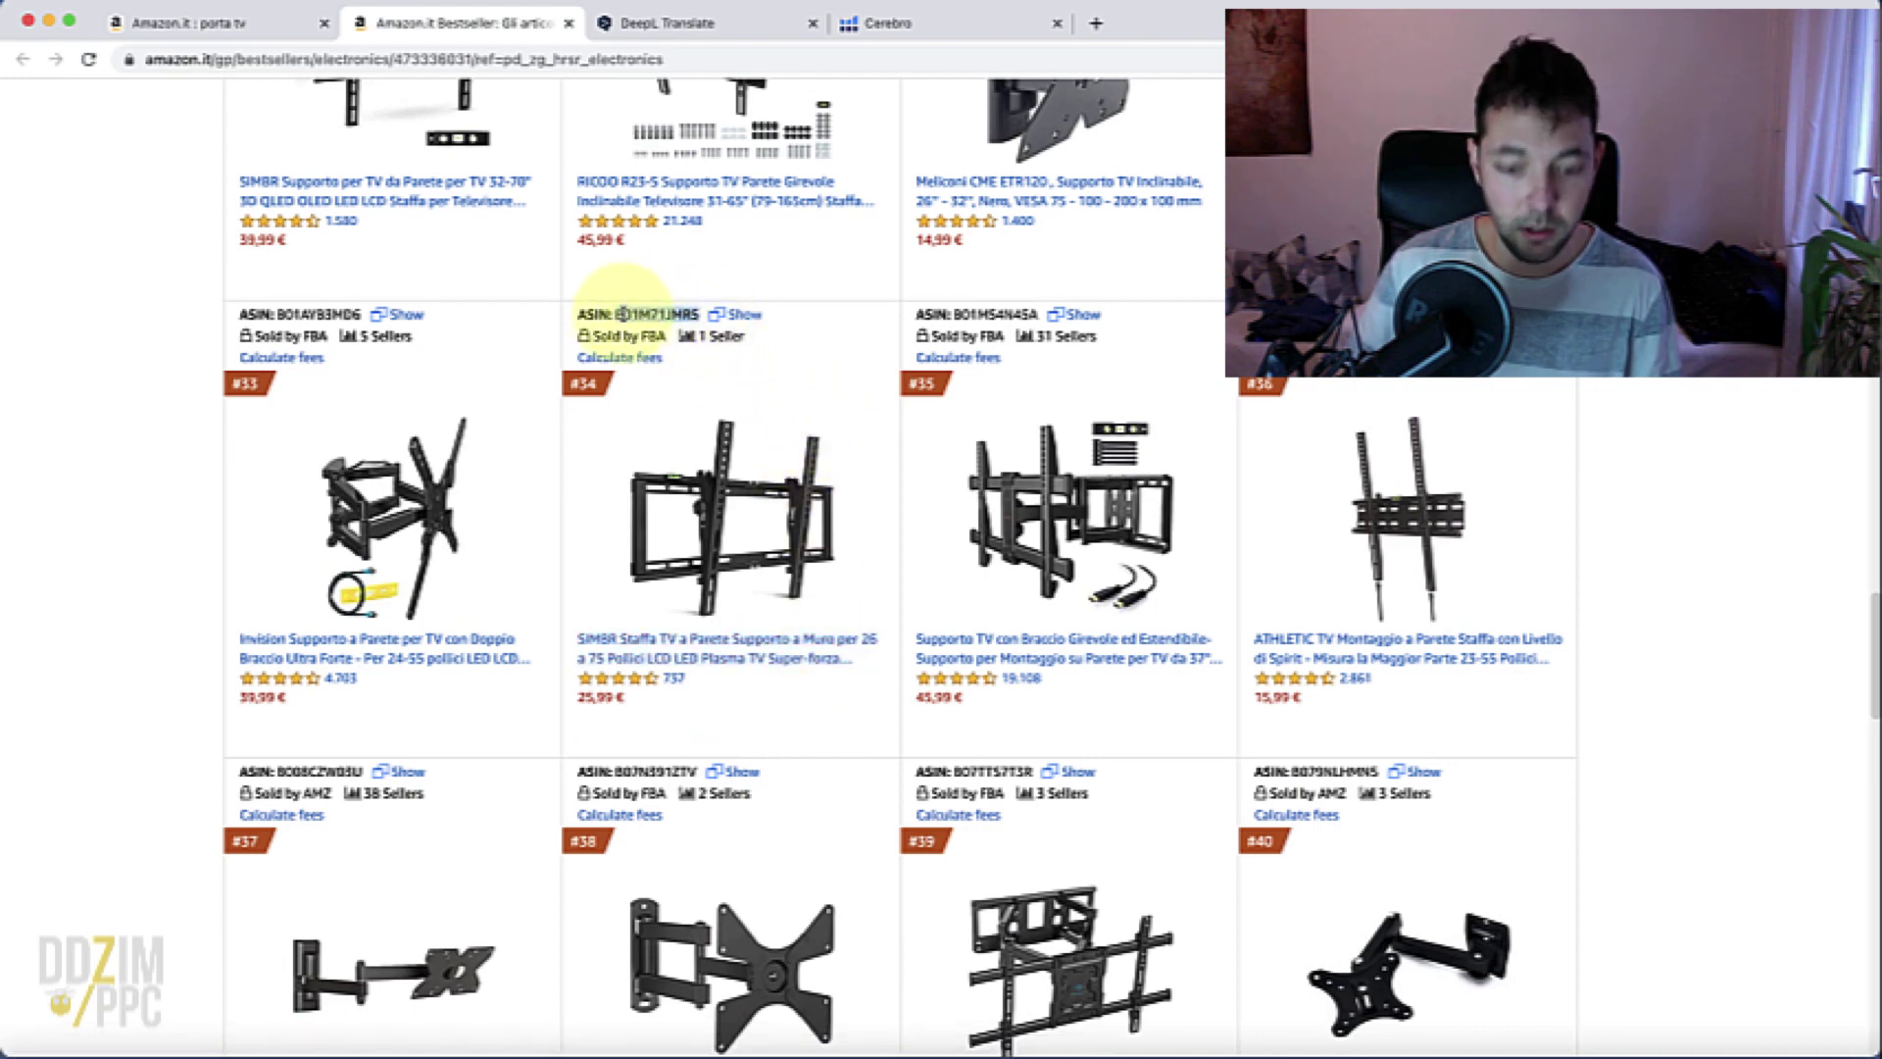
{"action": "left_click", "coordinate": [932, 24]}
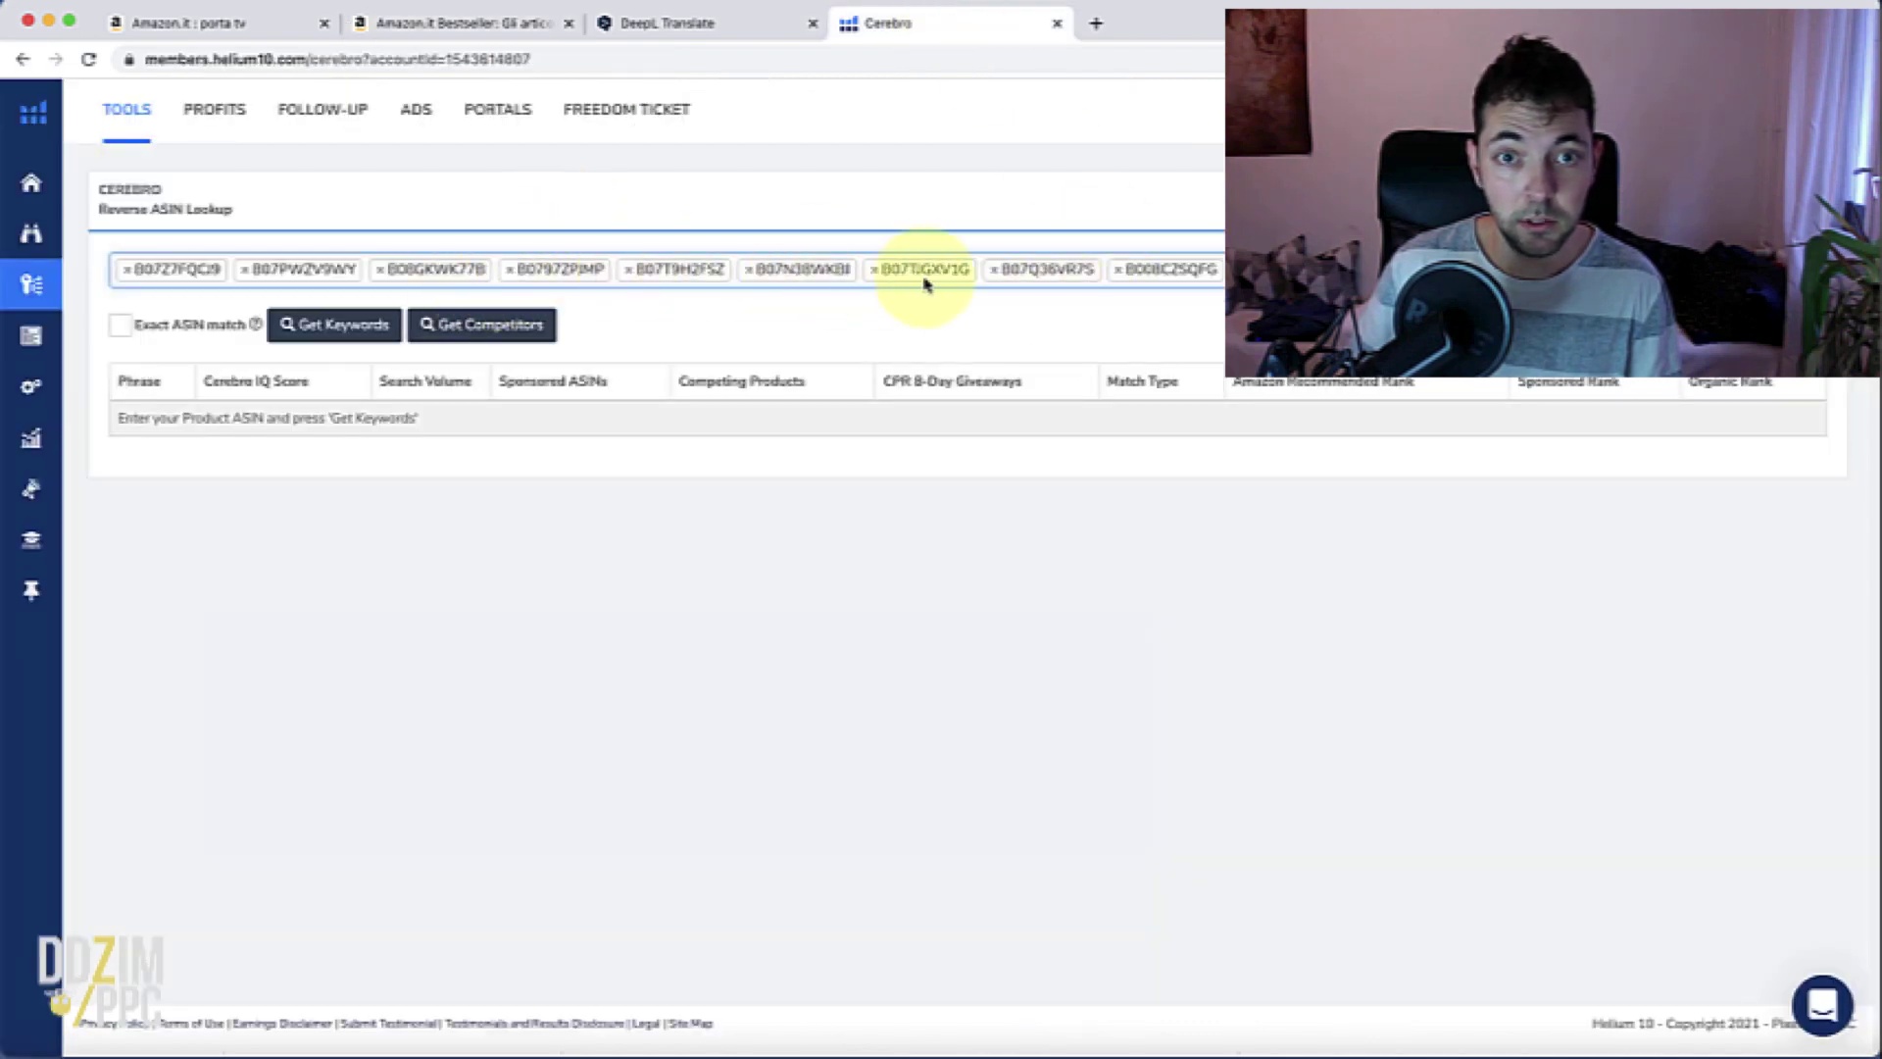
{"action": "type", "text": "B01M71JMR5"}
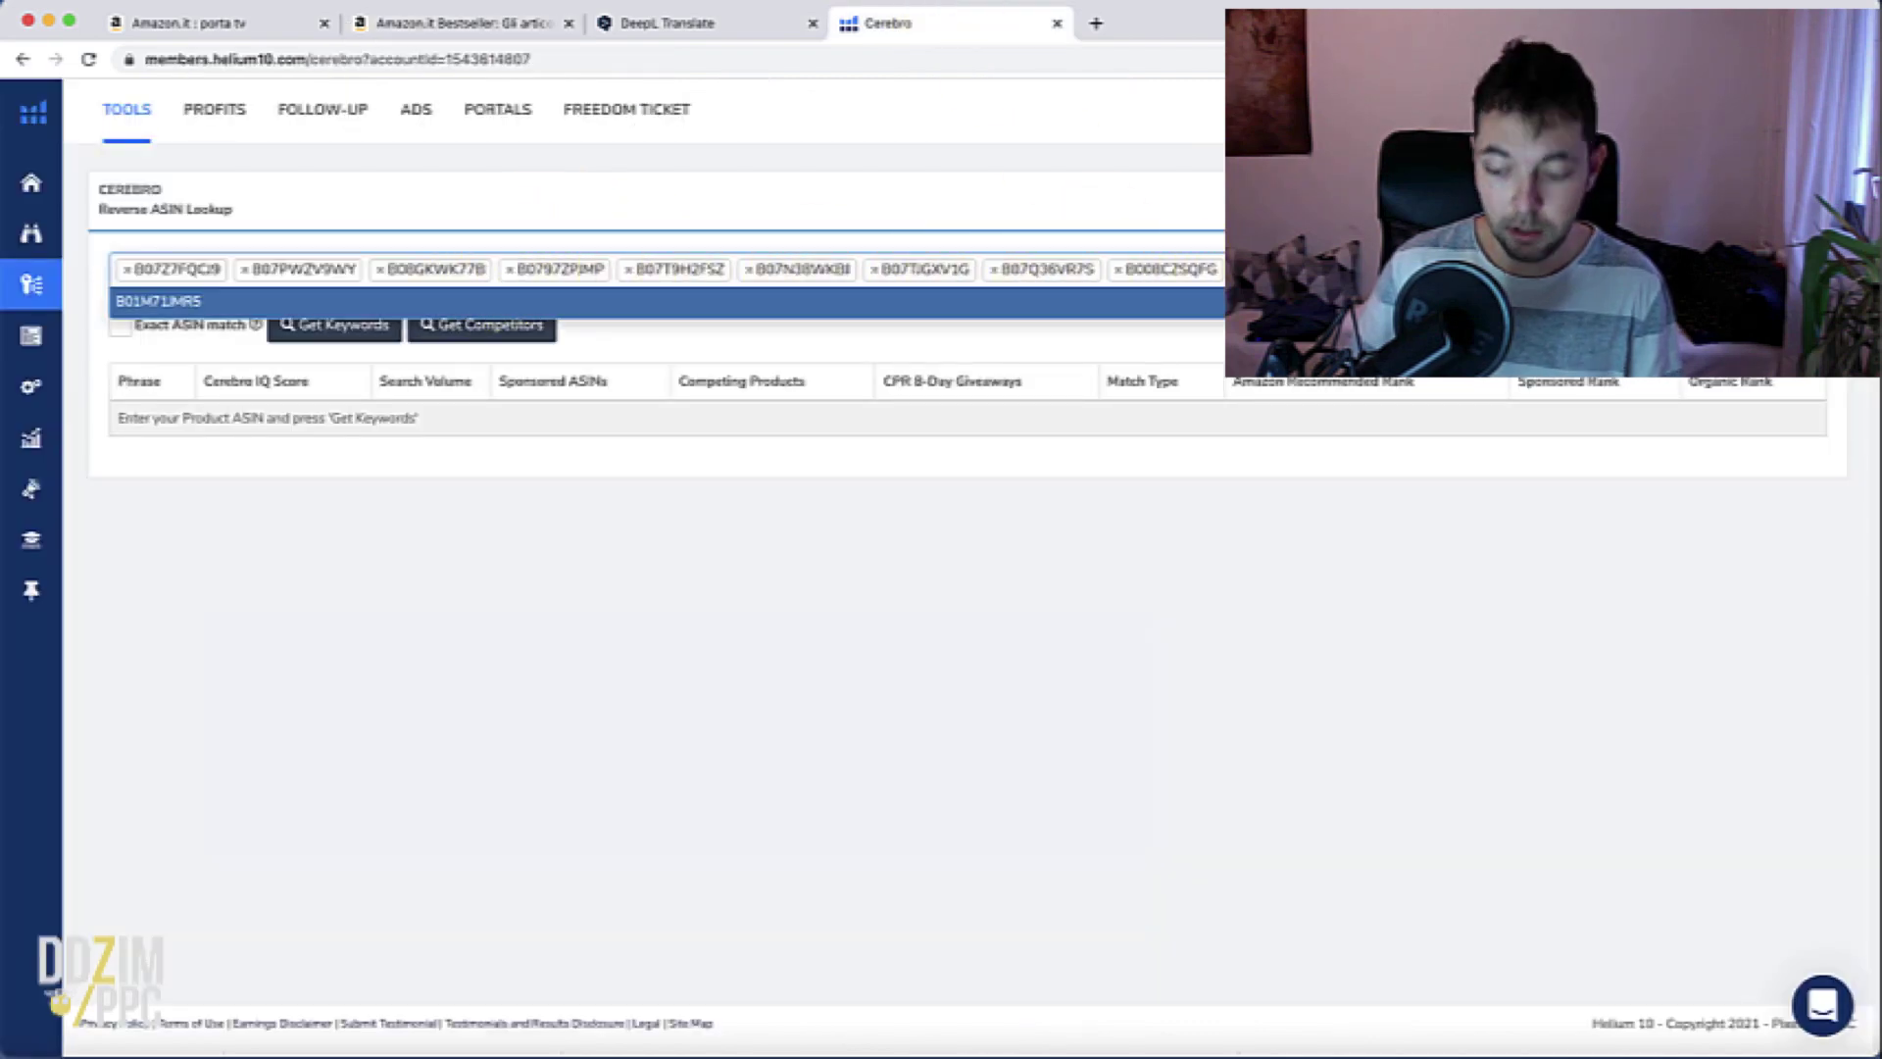
{"action": "key", "text": "Return"}
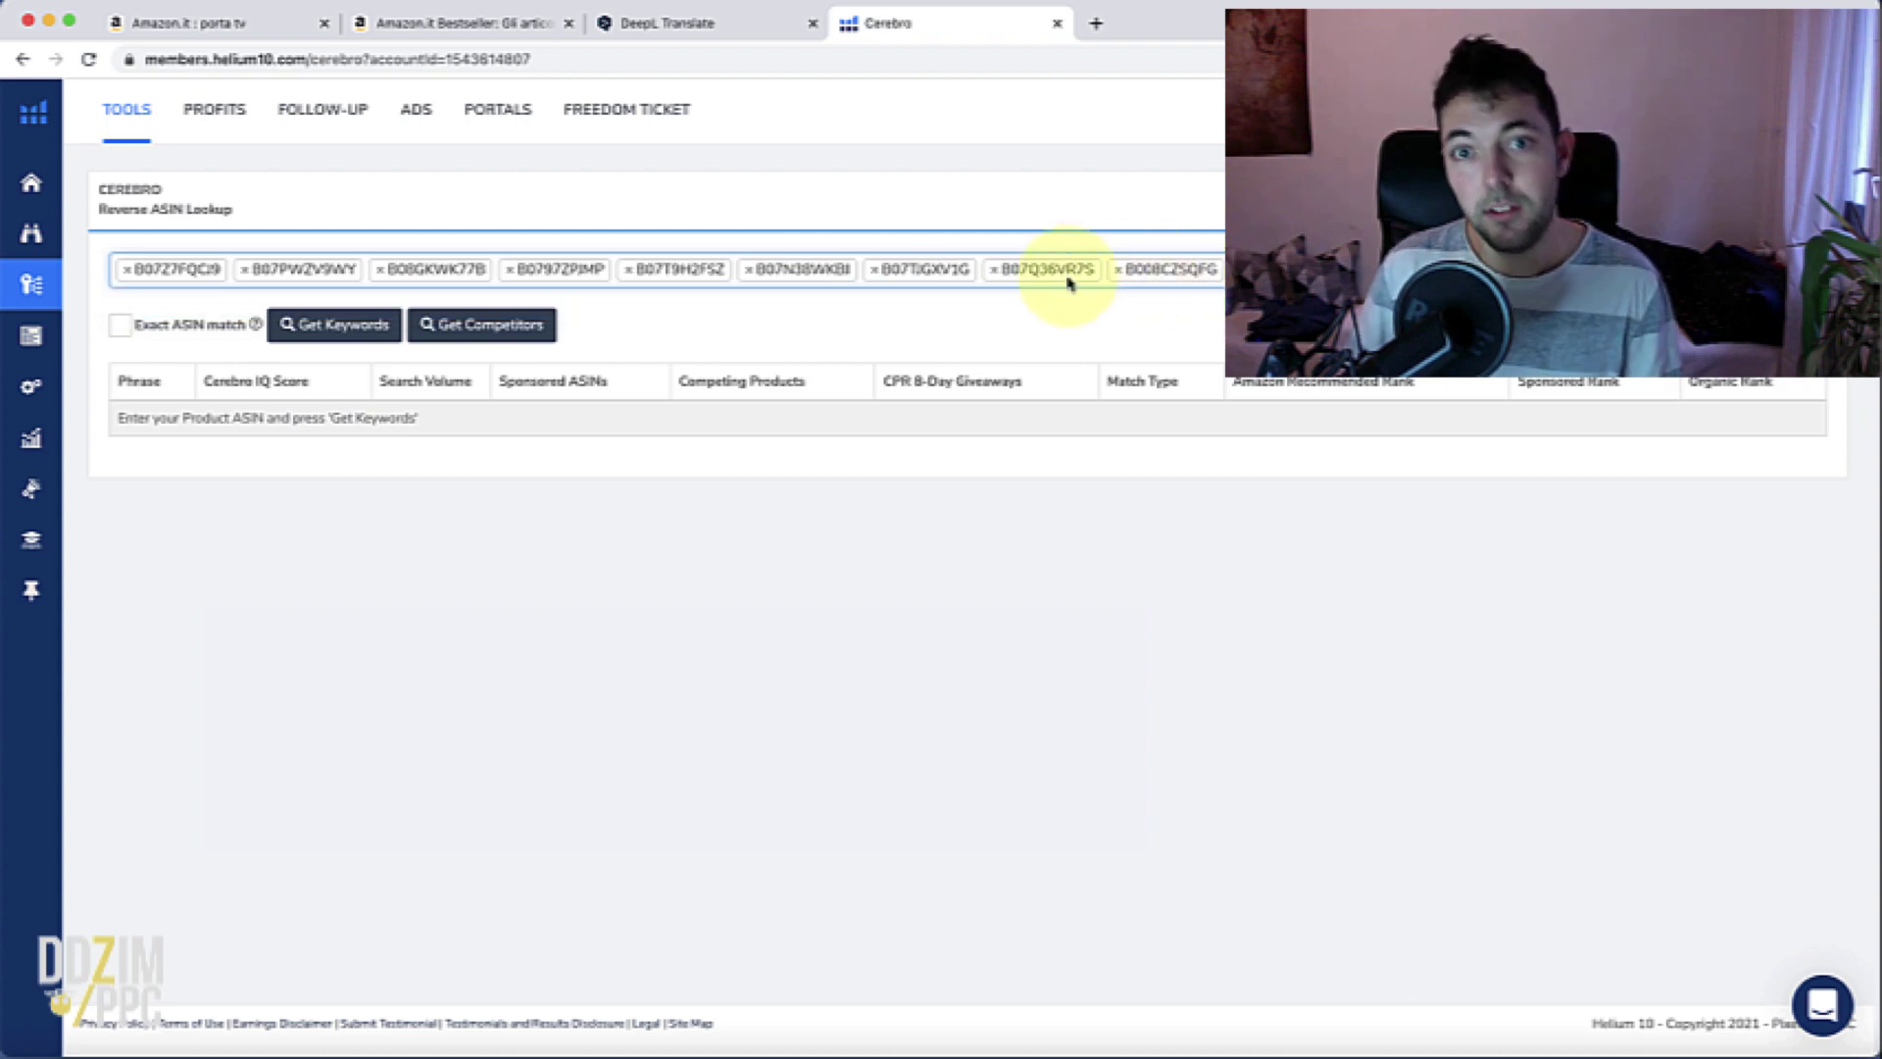
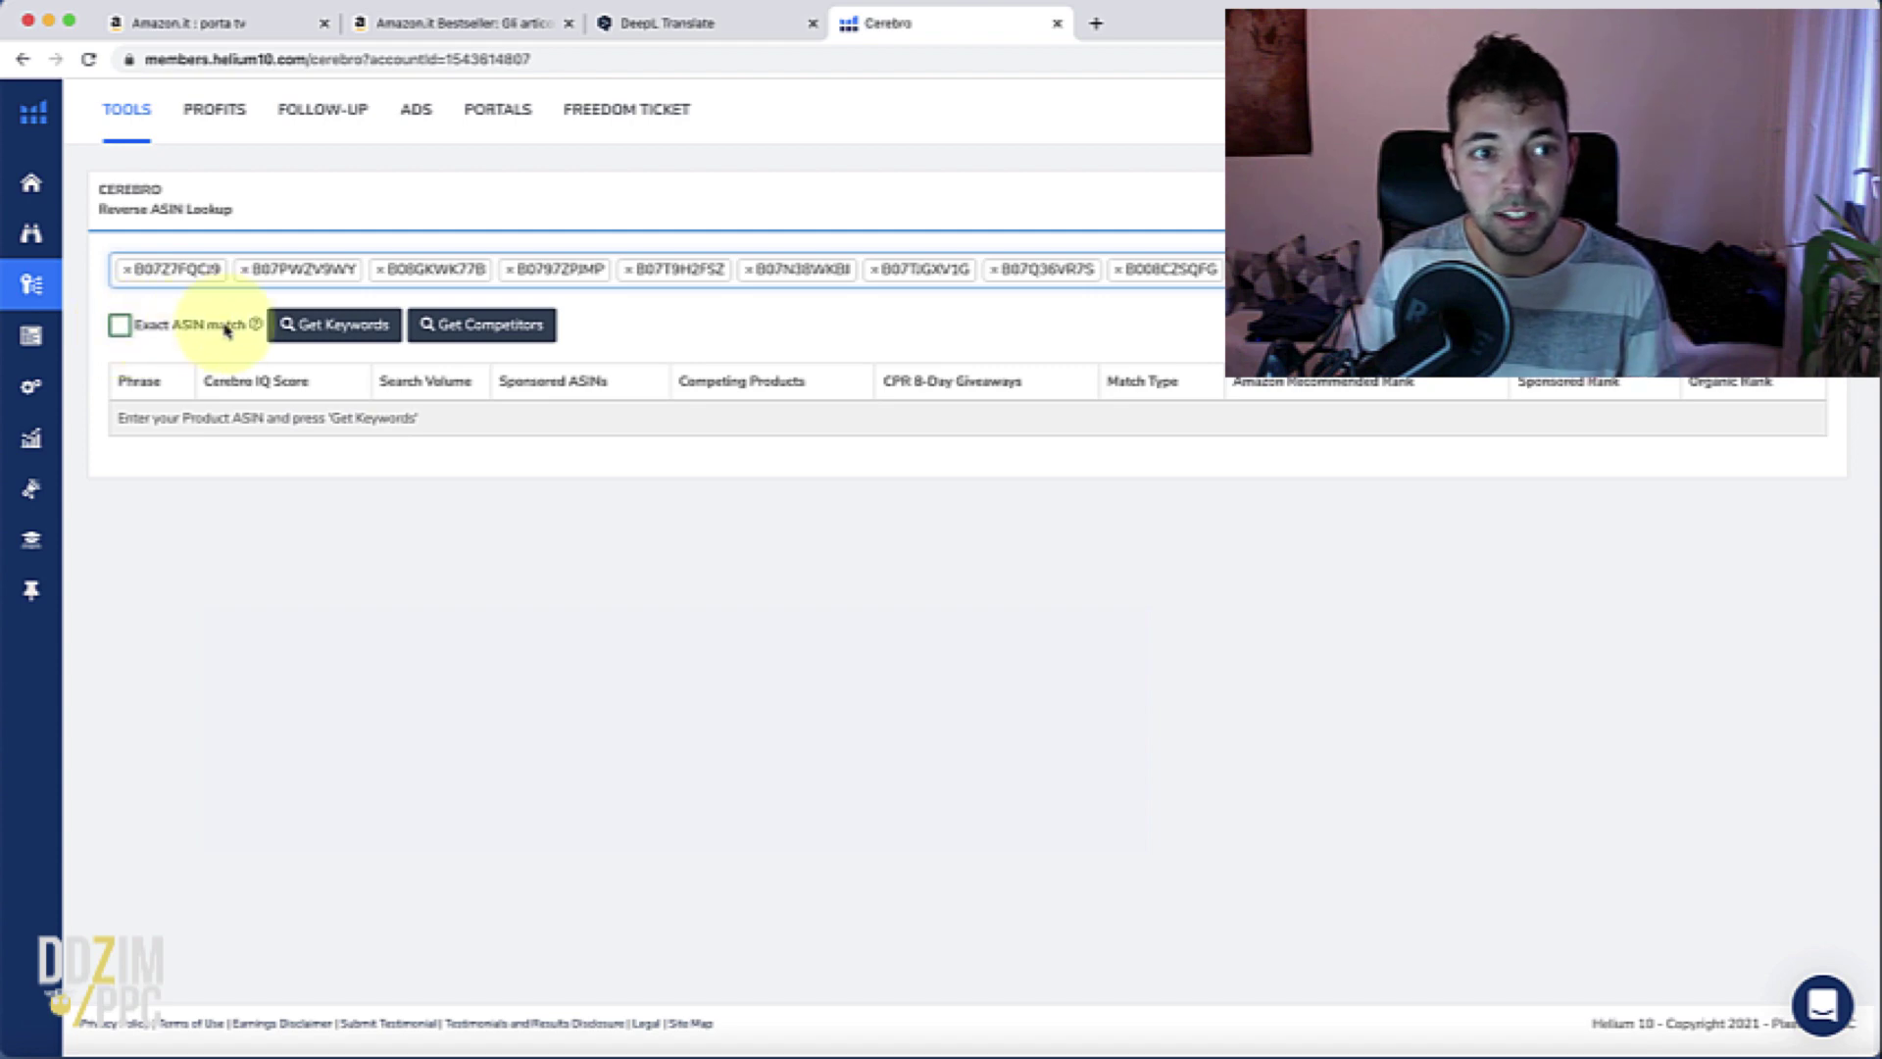
Enable exact ASIN match and get the keywords for all collected competitor ASINs
{"action": "mouse_move", "coordinate": [255, 327]}
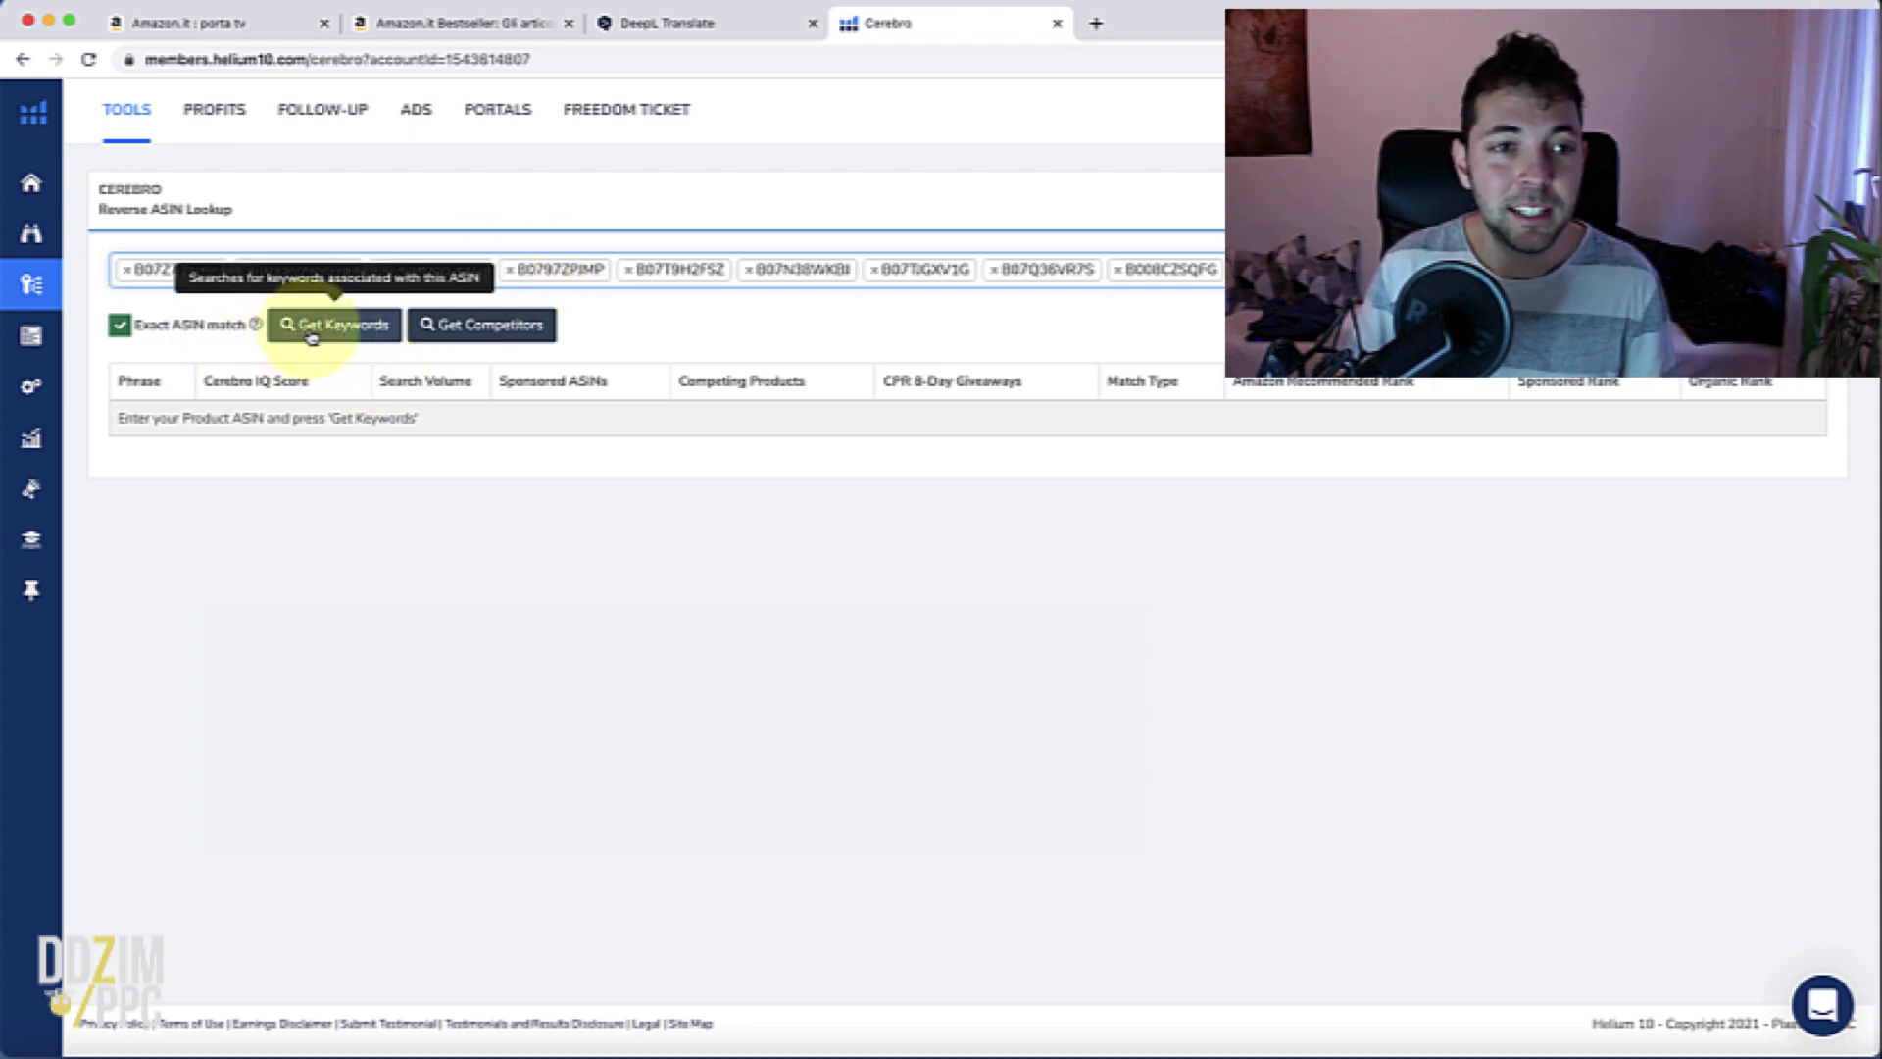
{"action": "left_click", "coordinate": [506, 315]}
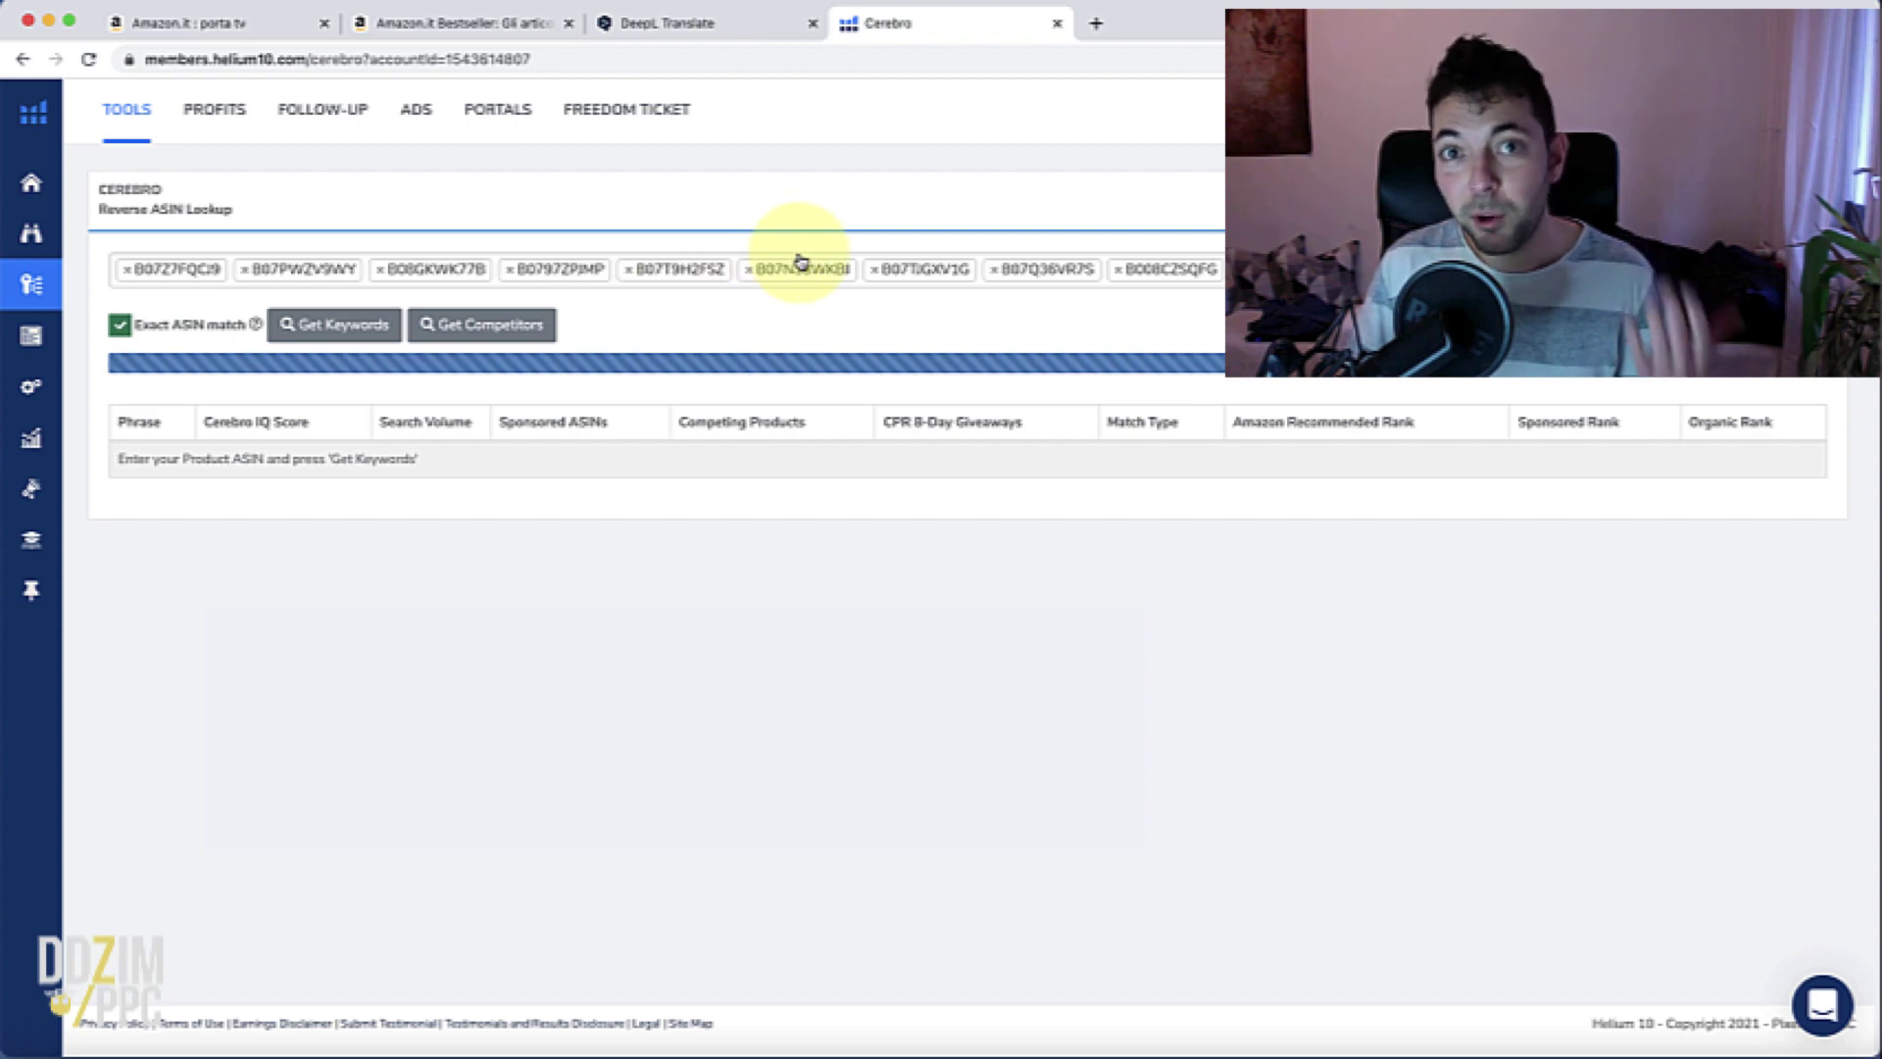
{"action": "key", "text": "super+r"}
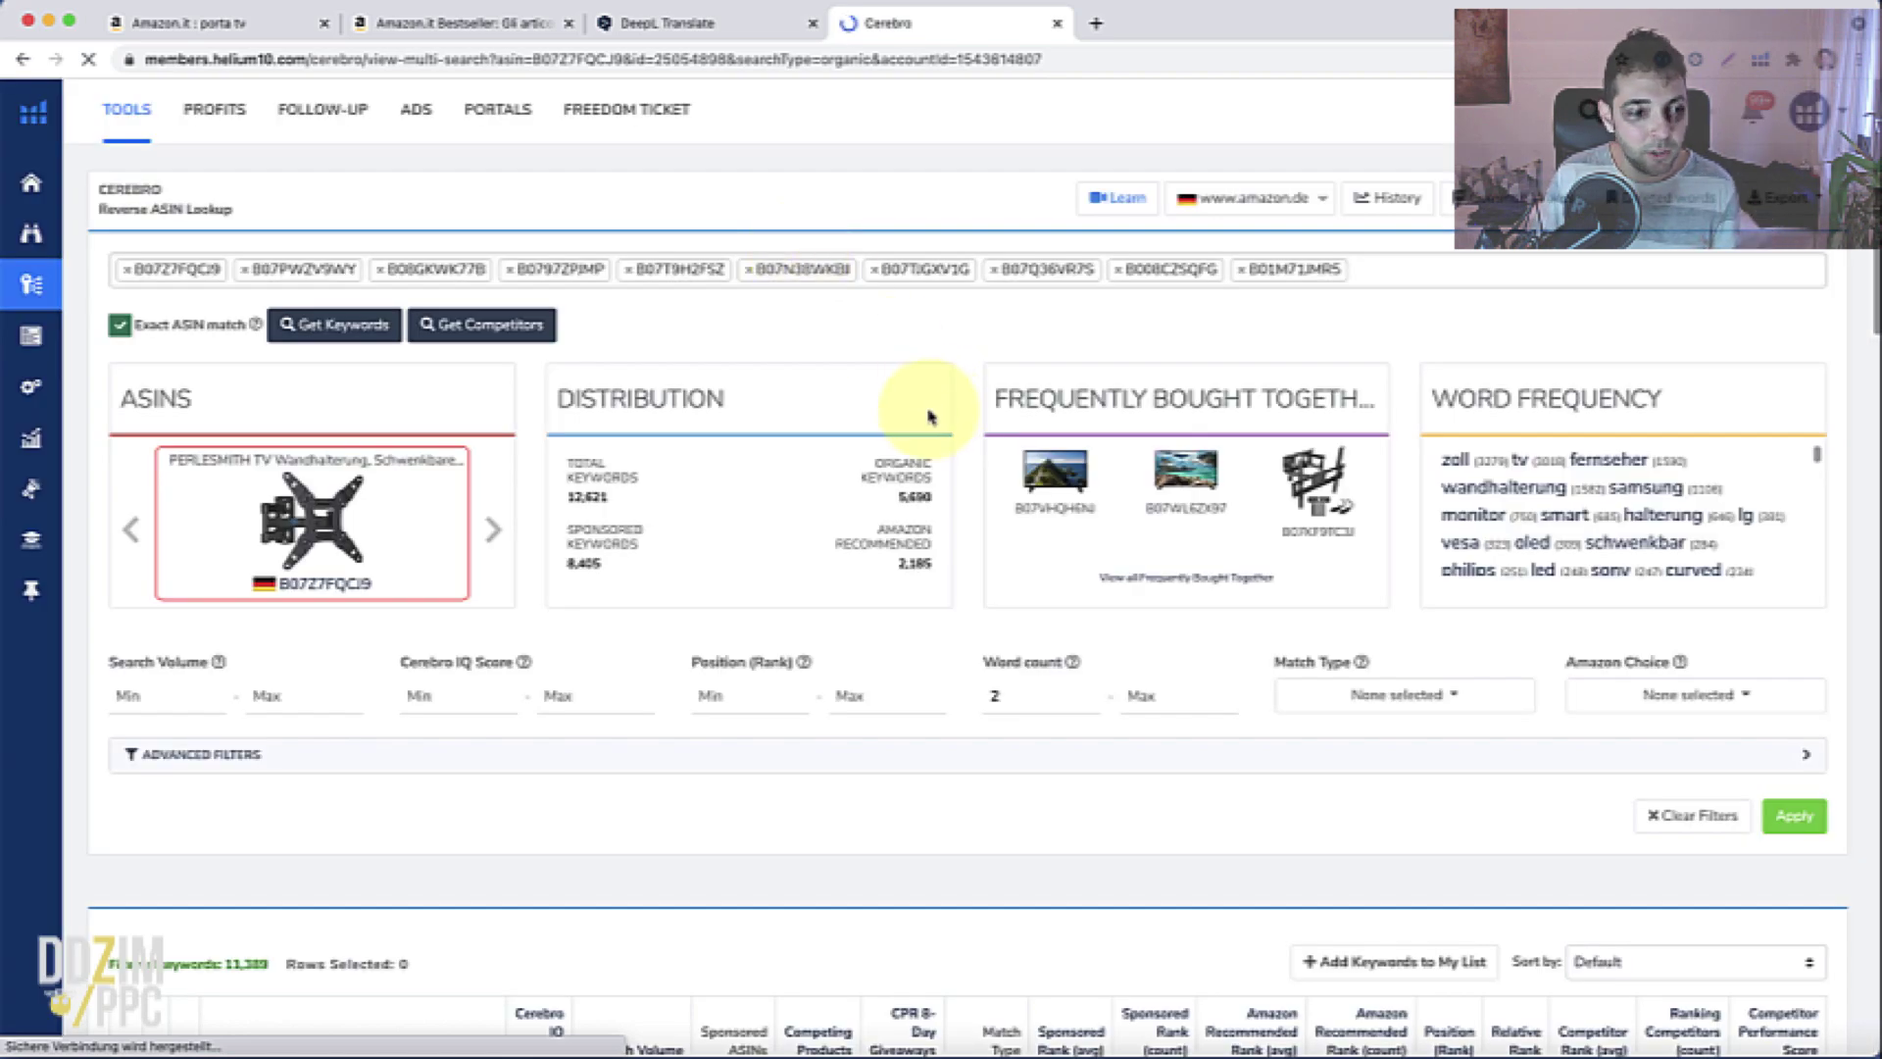
{"action": "scroll", "coordinate": [927, 432], "scroll_direction": "down", "scroll_amount": 2}
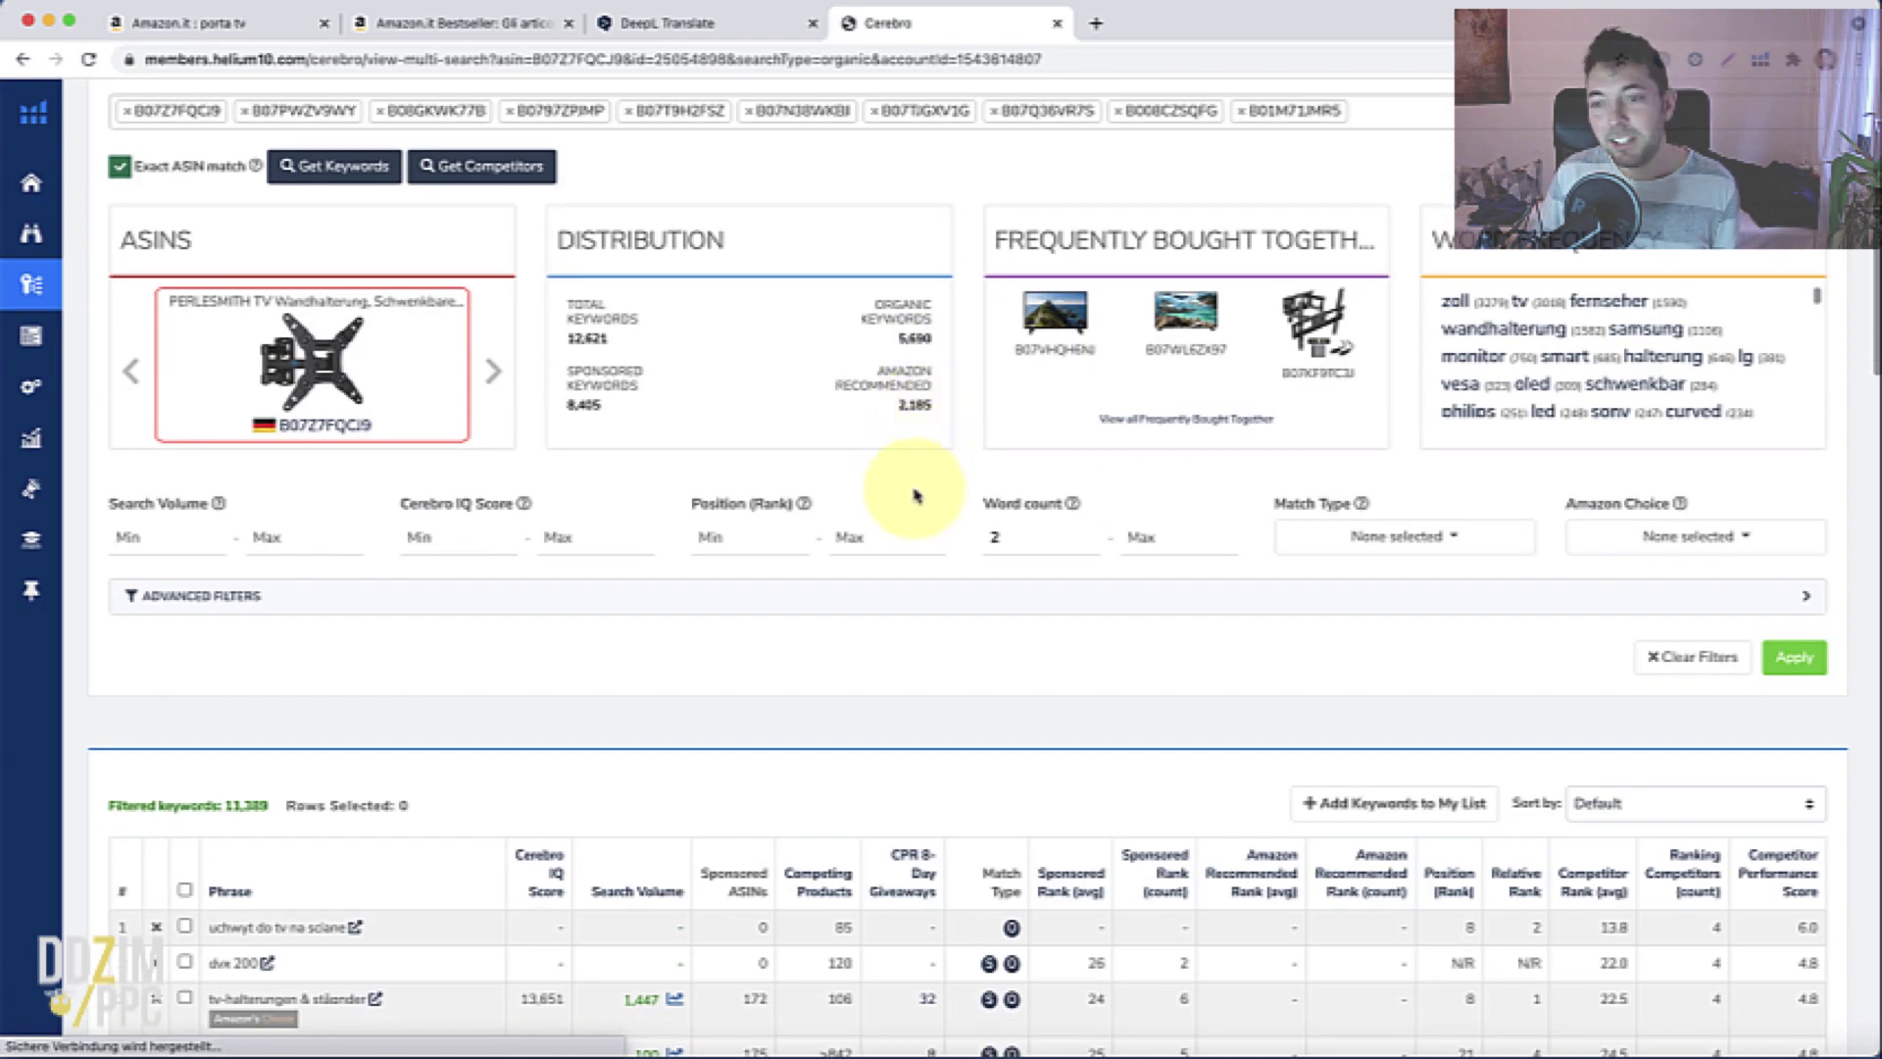
{"action": "scroll", "coordinate": [916, 495], "scroll_direction": "up", "scroll_amount": 1}
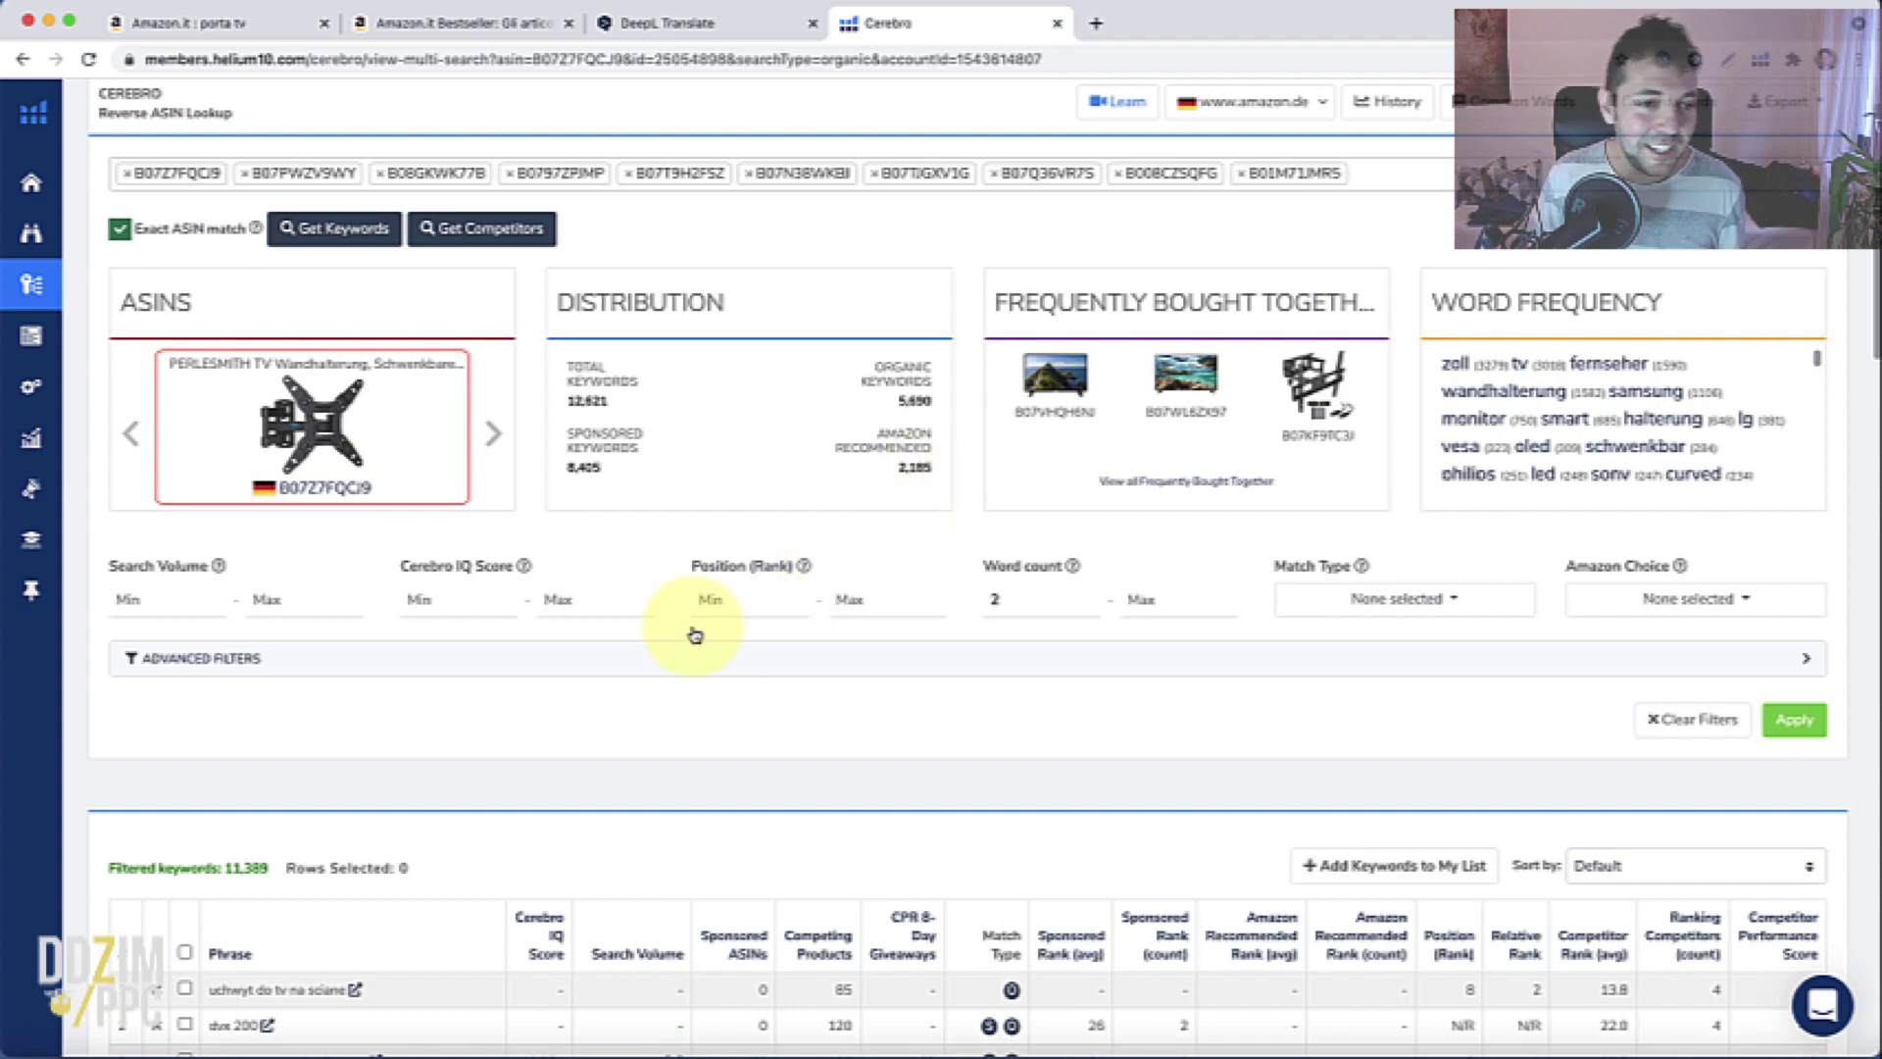
Filter the amazon.de keyword results to a minimum of 5 ranking competitors
{"action": "left_click", "coordinate": [262, 669]}
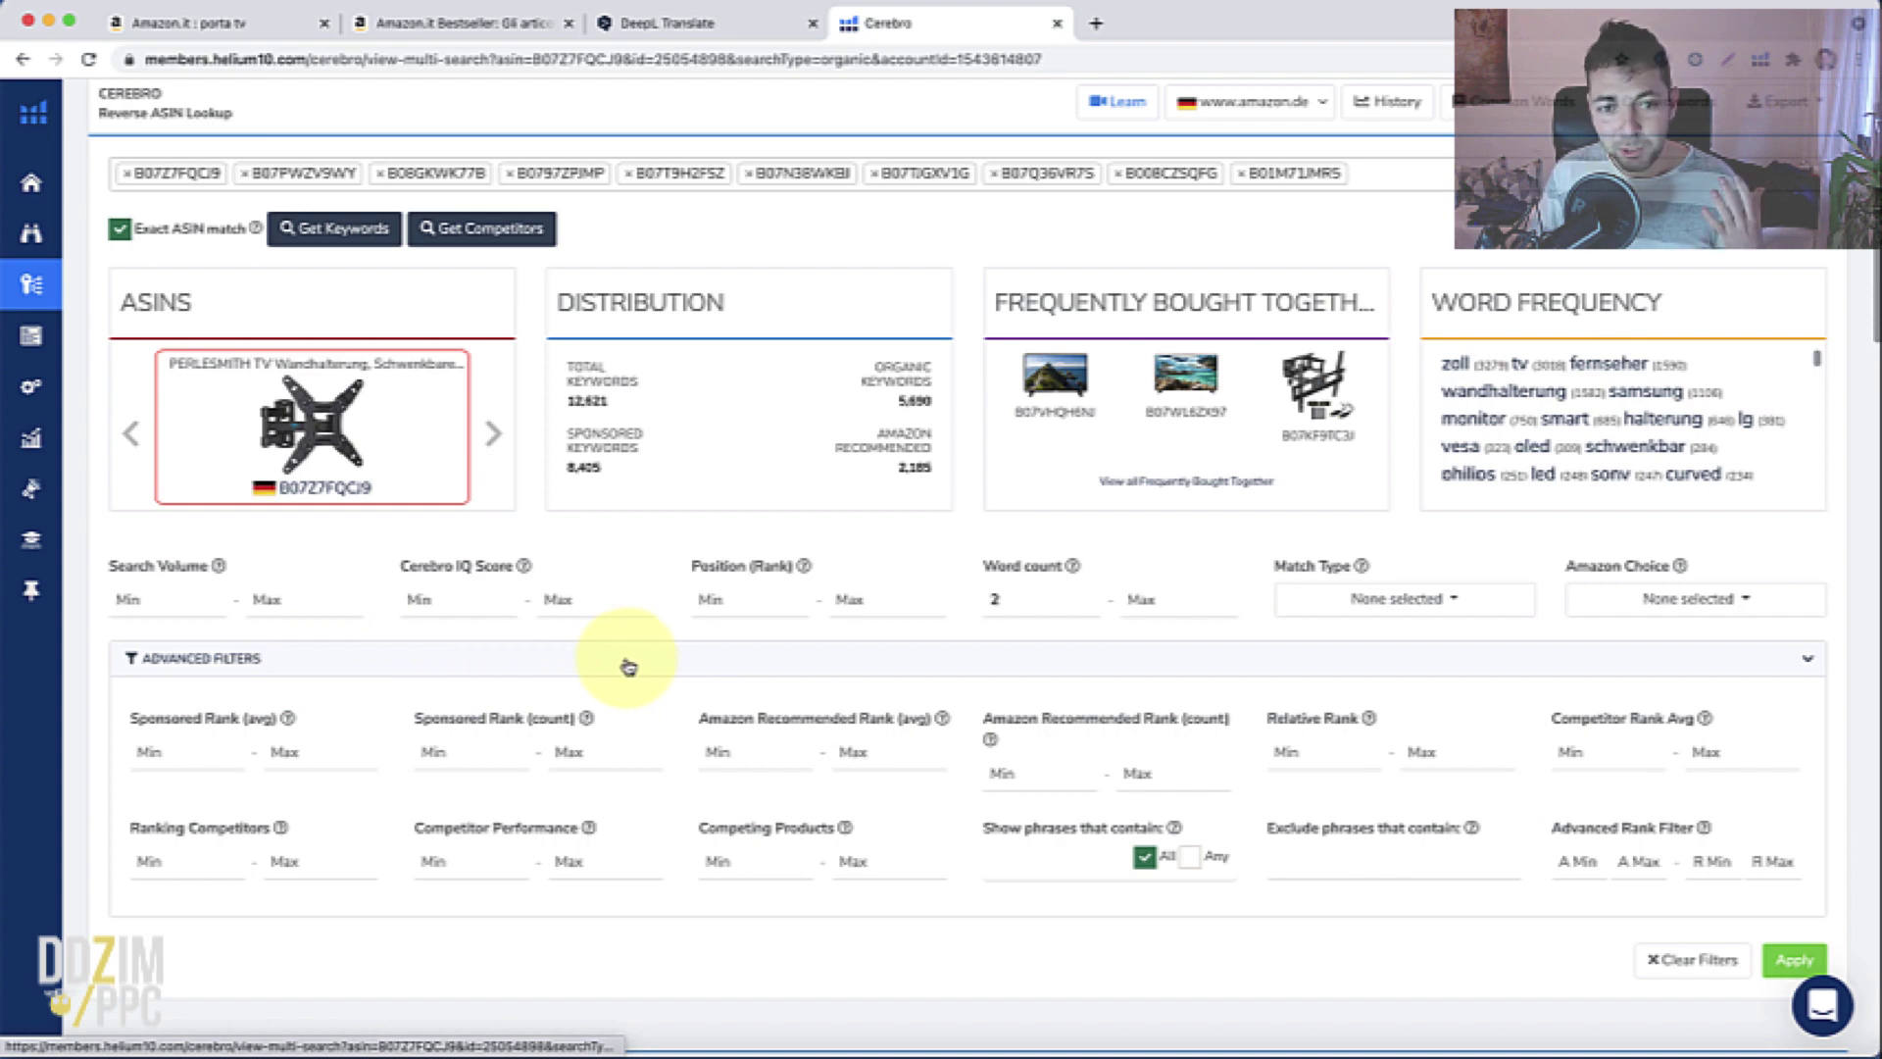
{"action": "left_click", "coordinate": [172, 864]}
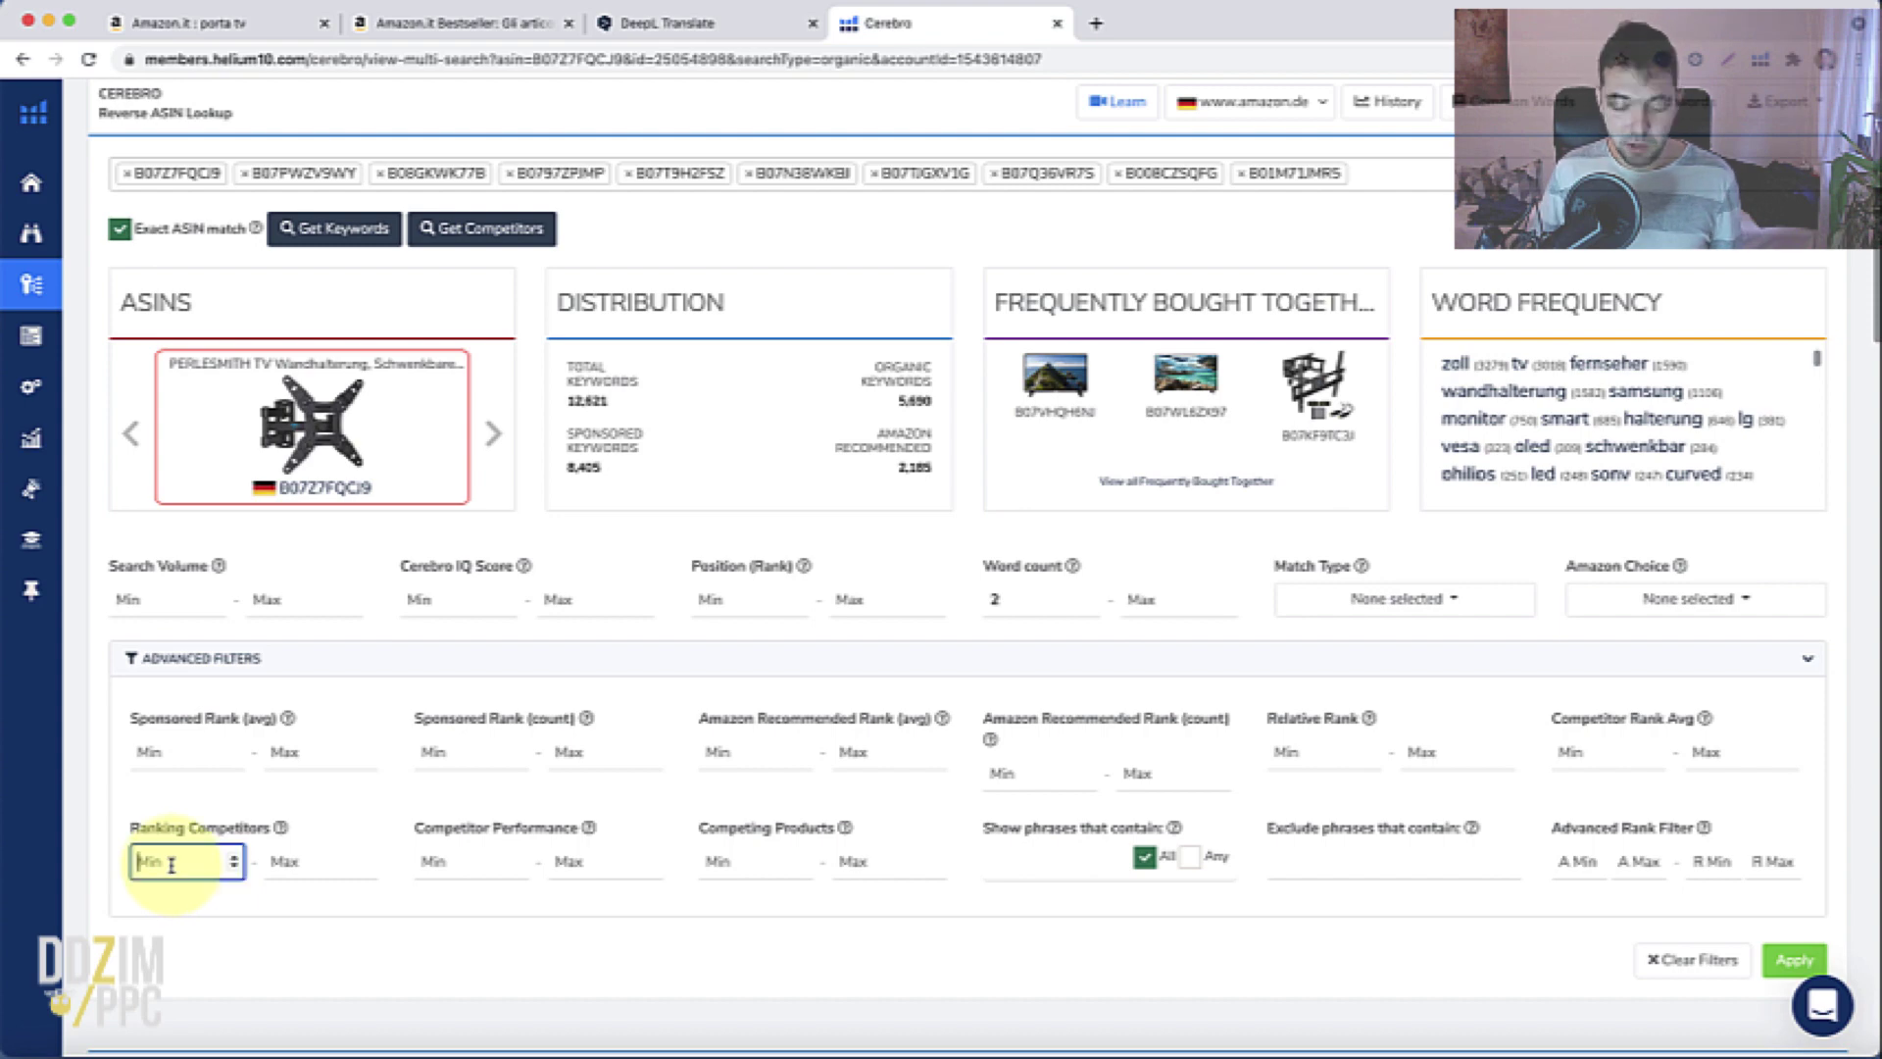
{"action": "type", "text": "5"}
{"action": "left_click", "coordinate": [102, 865]}
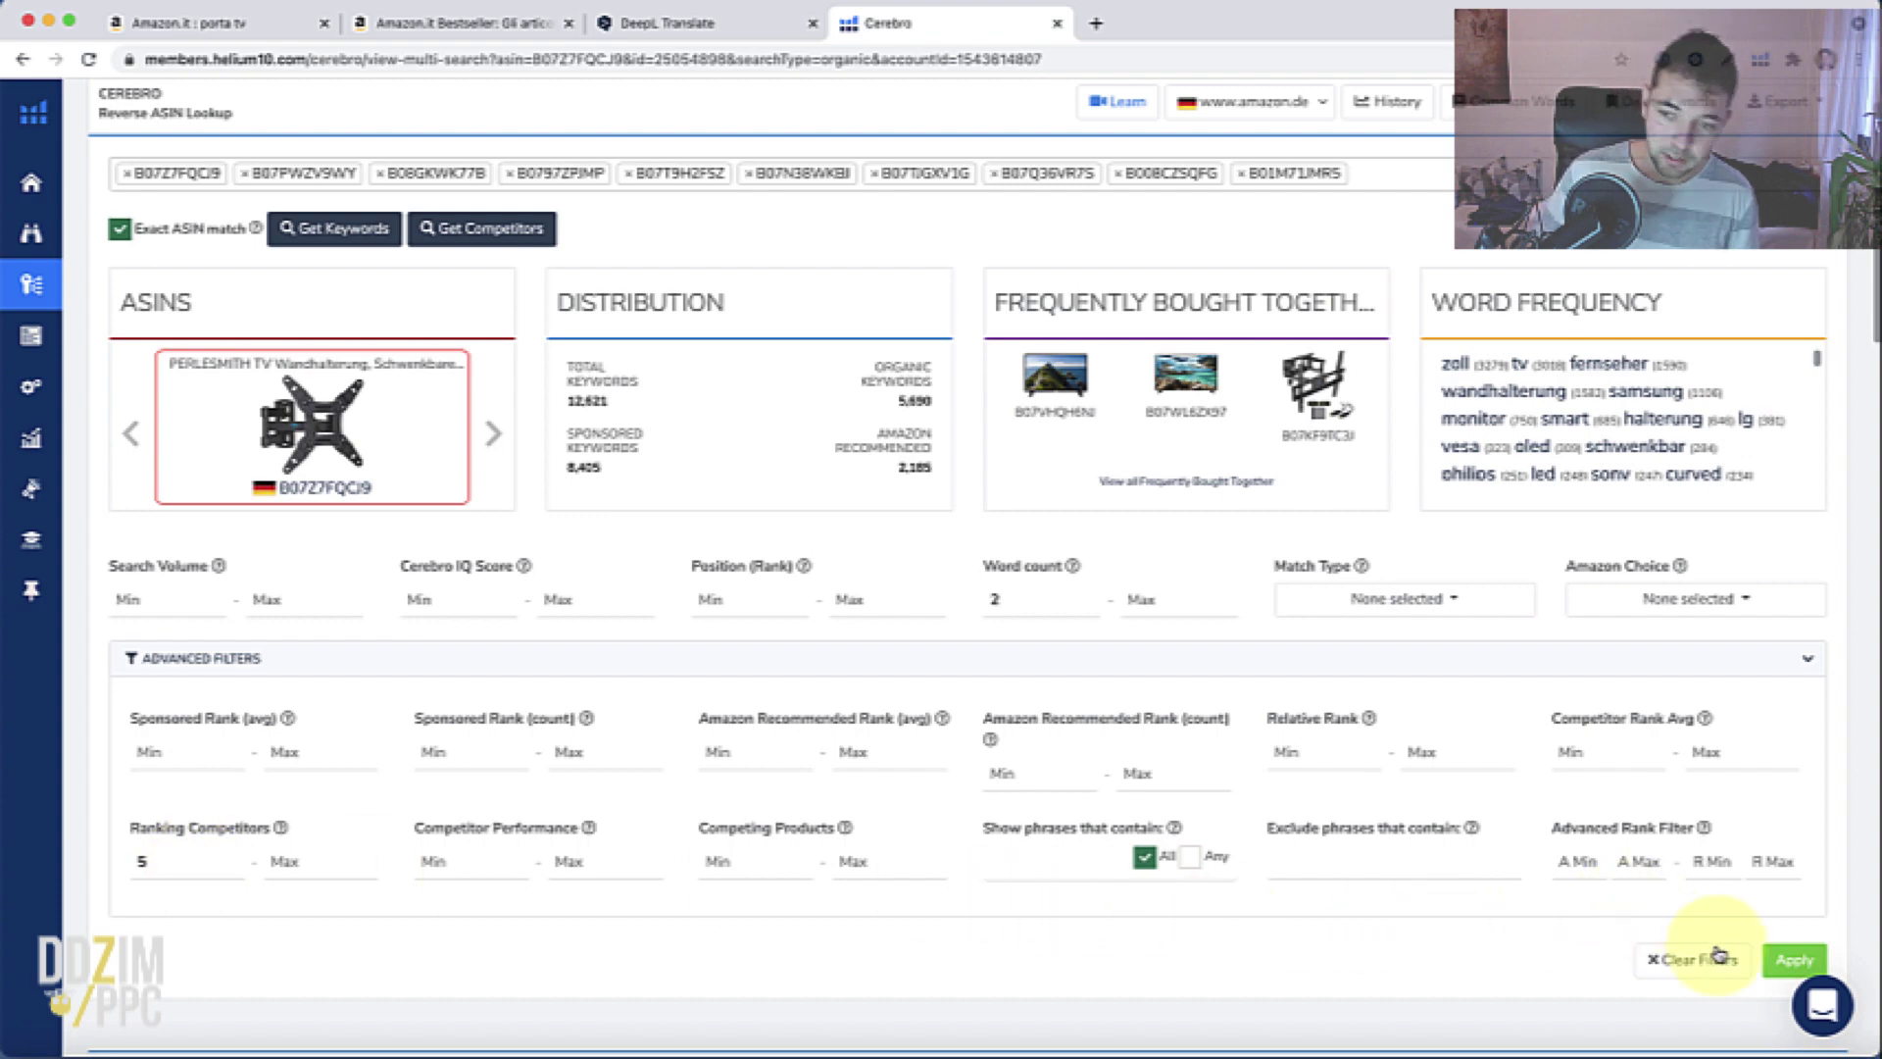
{"action": "left_click", "coordinate": [1790, 965]}
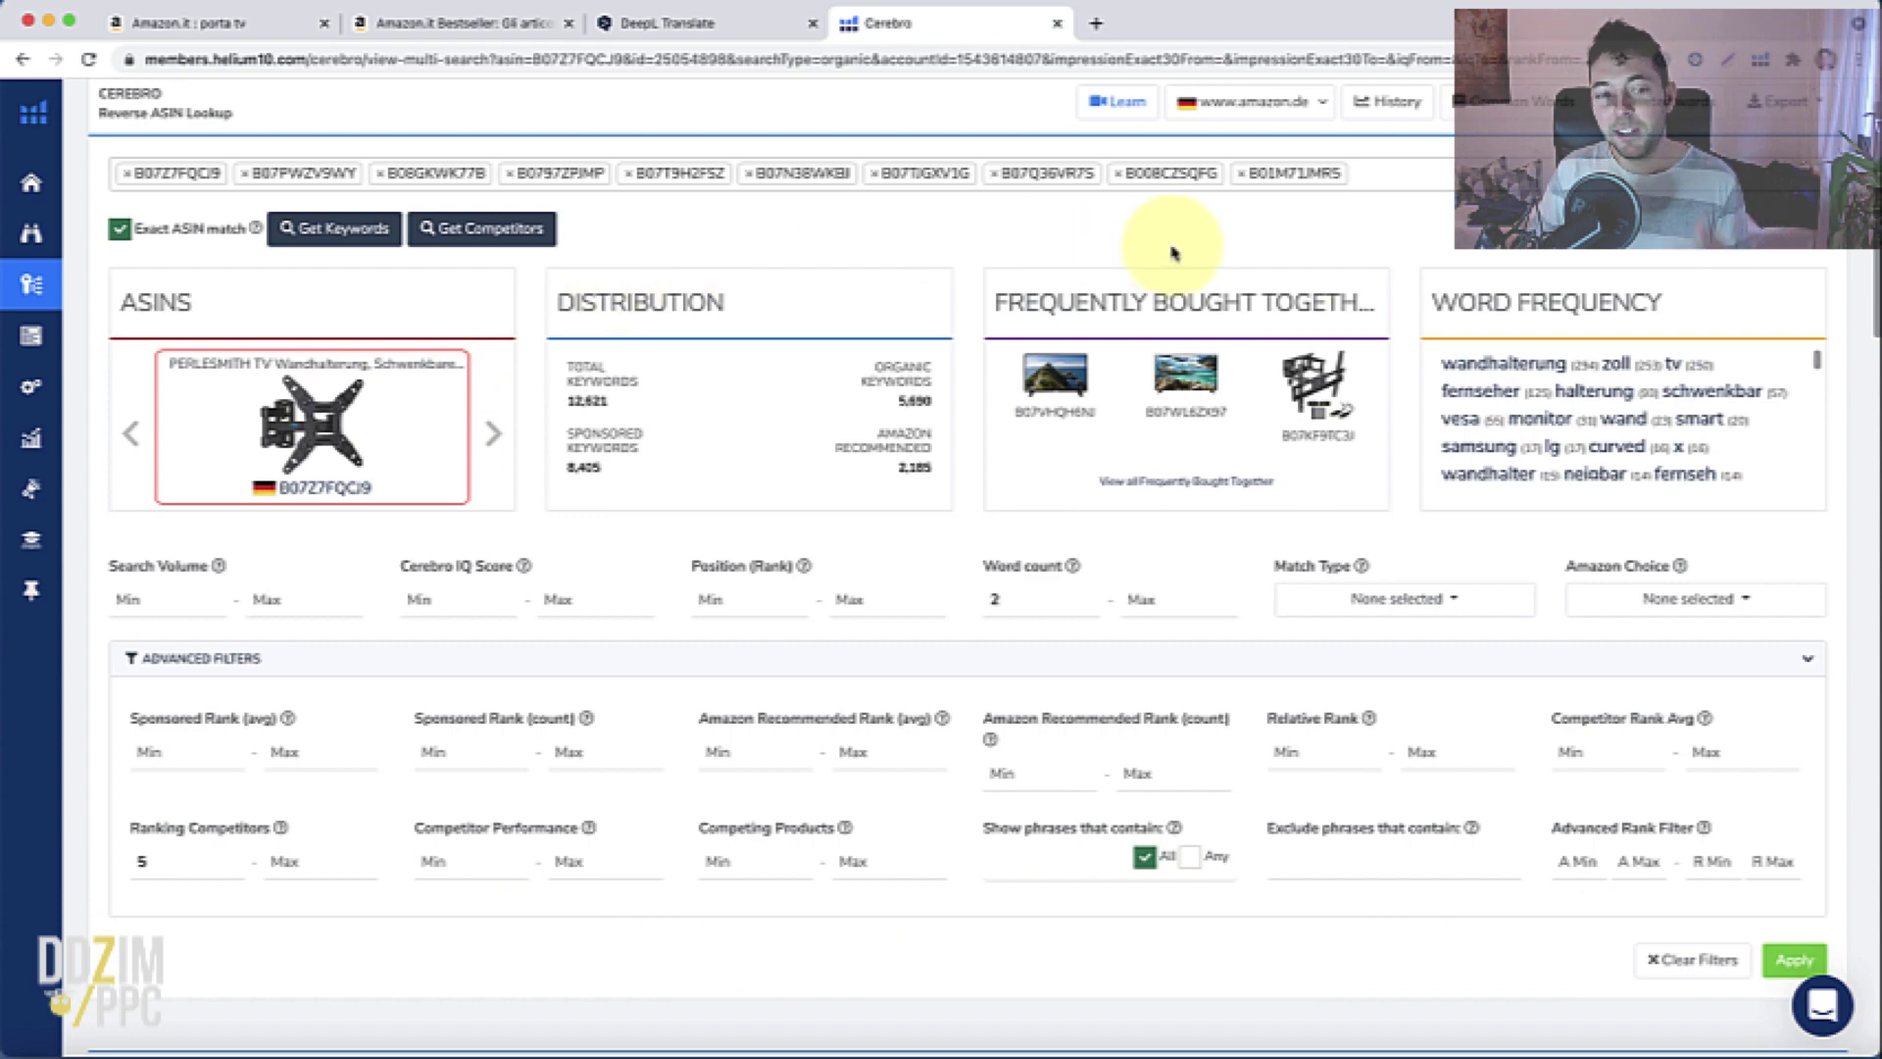
Examine the filtered keyword phrases and check which marketplace the lookup was run for
{"action": "scroll", "coordinate": [779, 463], "scroll_direction": "down", "scroll_amount": 3}
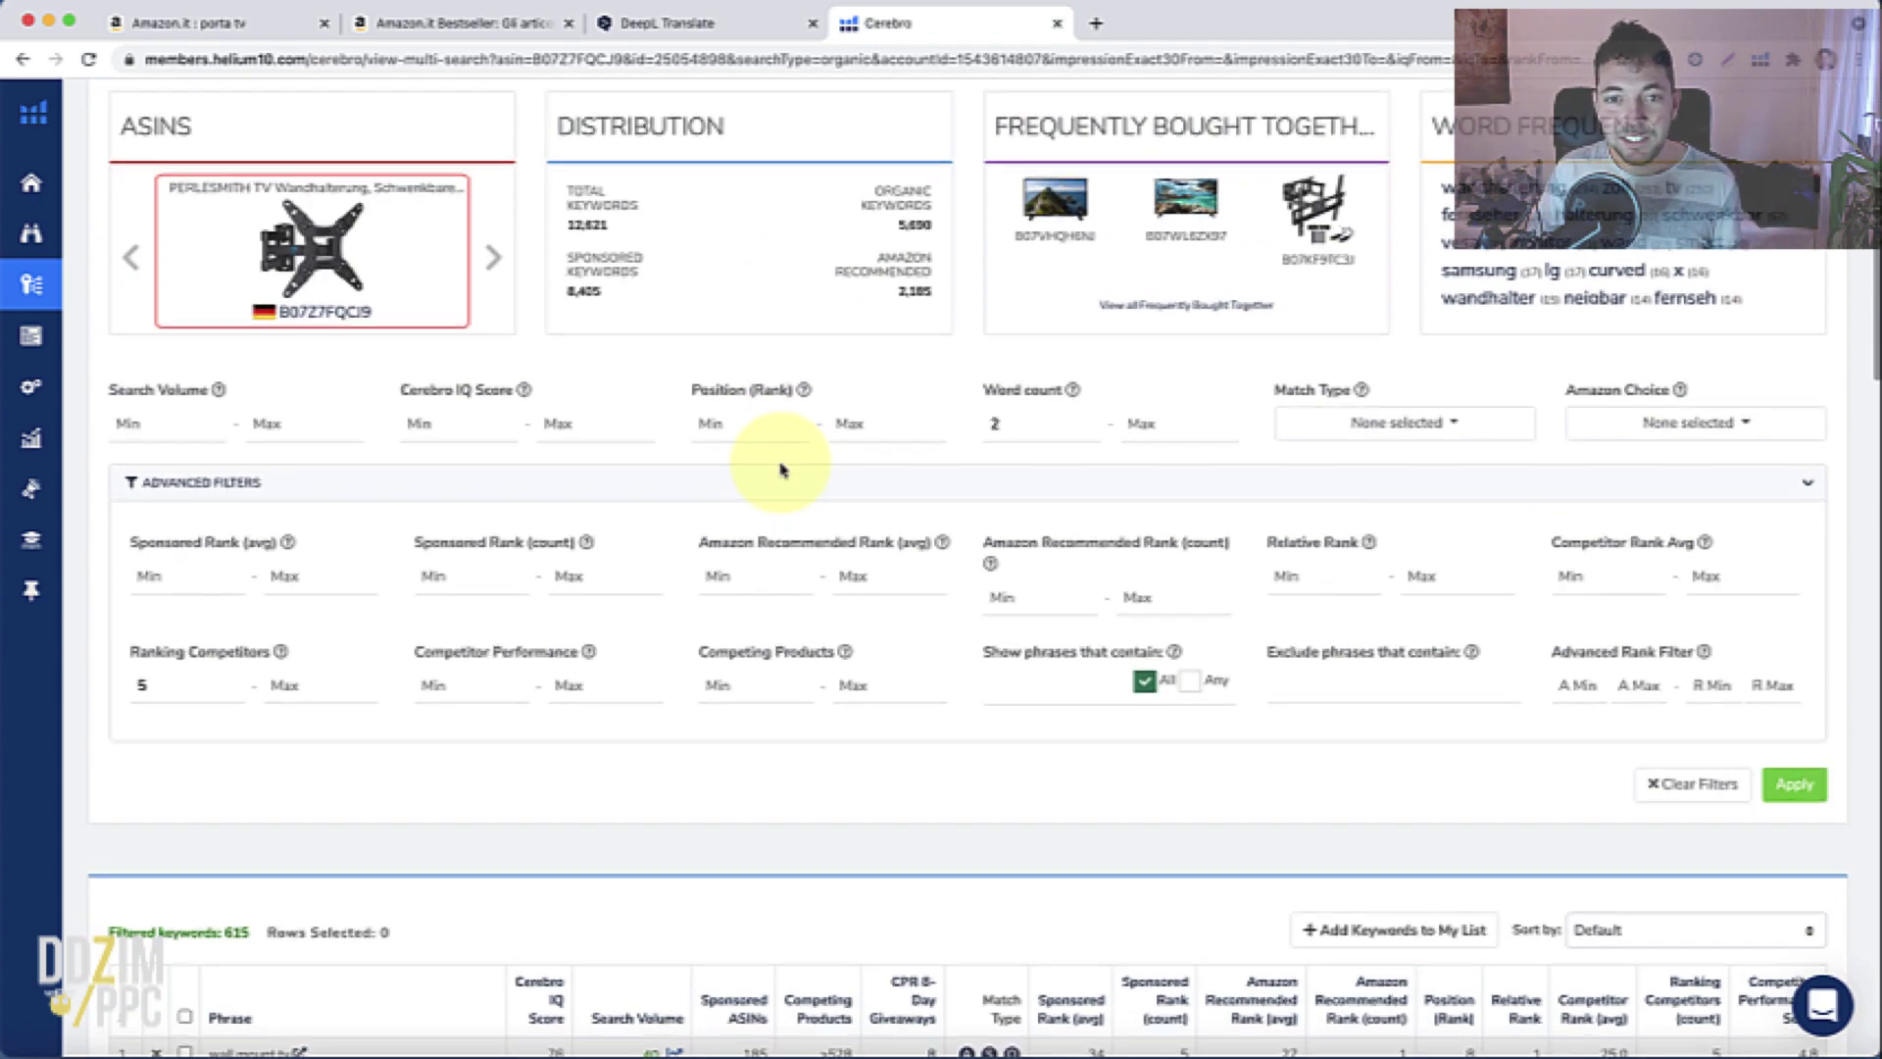
{"action": "scroll", "coordinate": [781, 471], "scroll_direction": "up", "scroll_amount": 5}
{"action": "scroll", "coordinate": [765, 479], "scroll_direction": "down", "scroll_amount": 12}
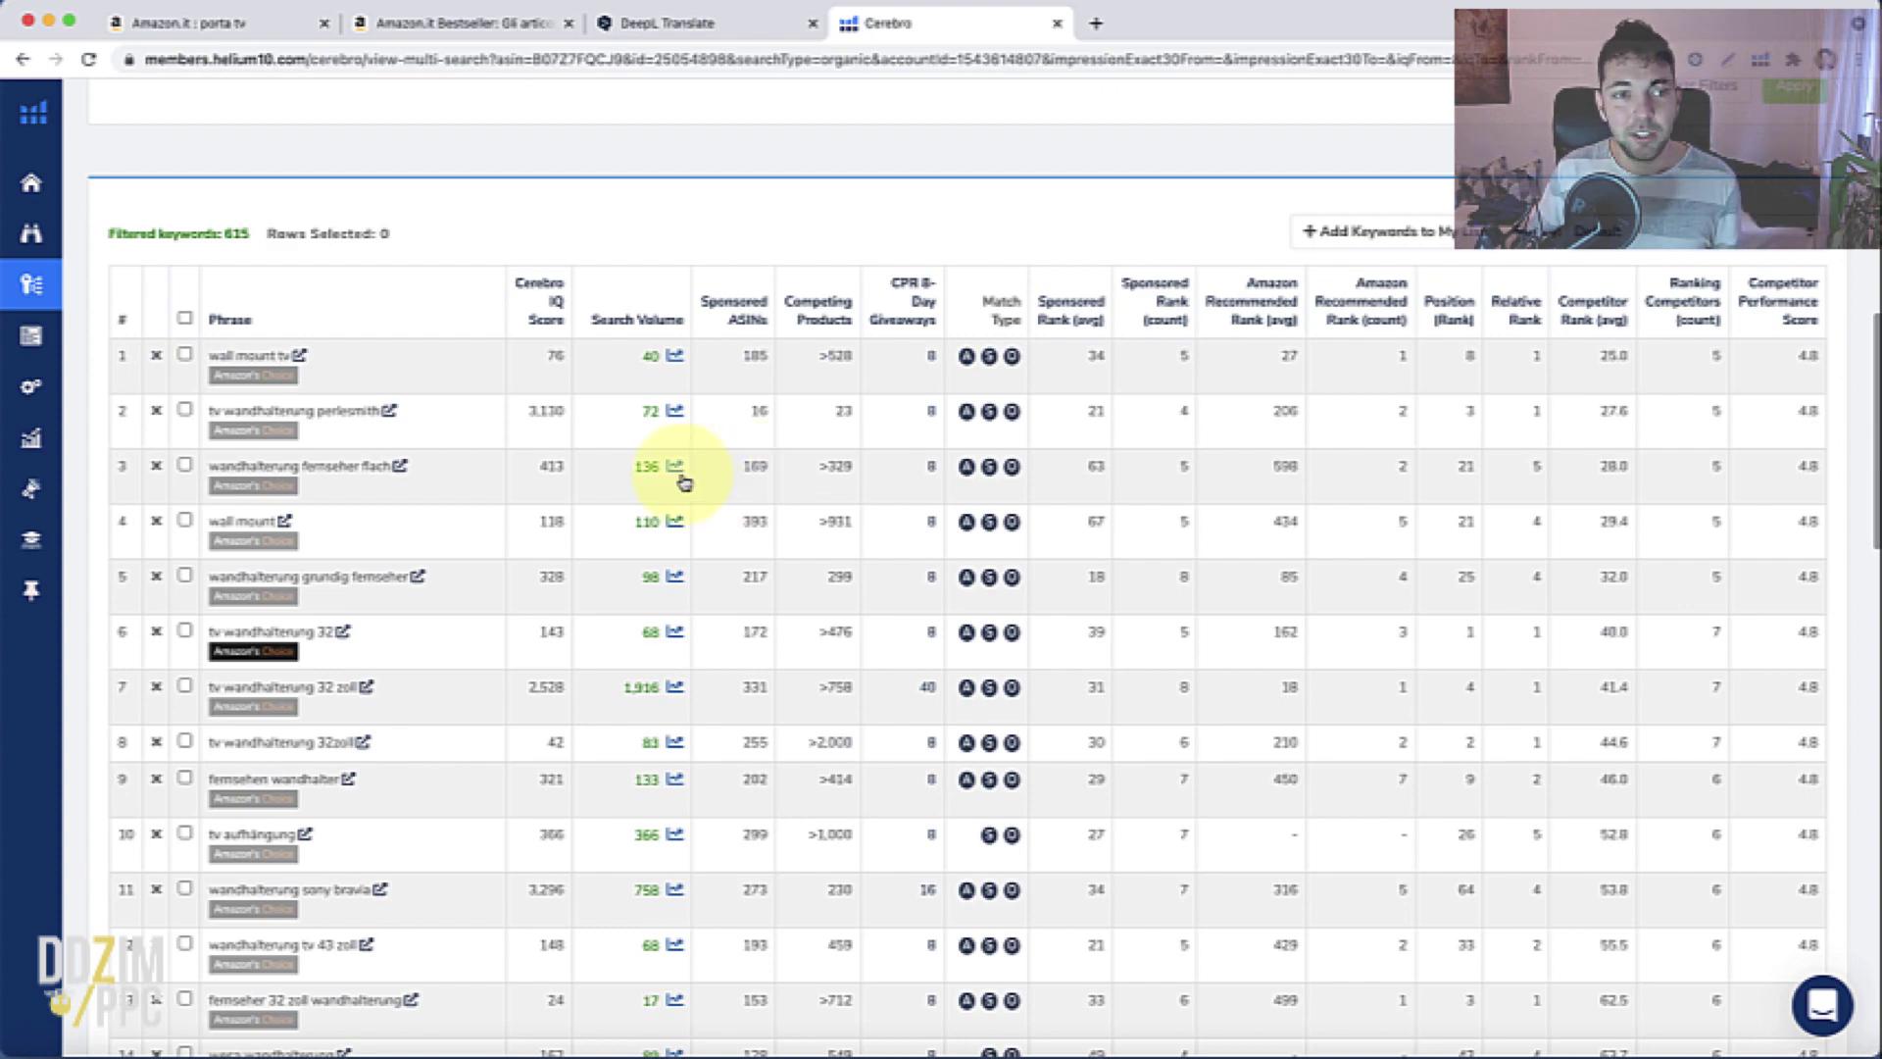
{"action": "scroll", "coordinate": [416, 424], "scroll_direction": "up", "scroll_amount": 5}
{"action": "scroll", "coordinate": [417, 423], "scroll_direction": "up", "scroll_amount": 7}
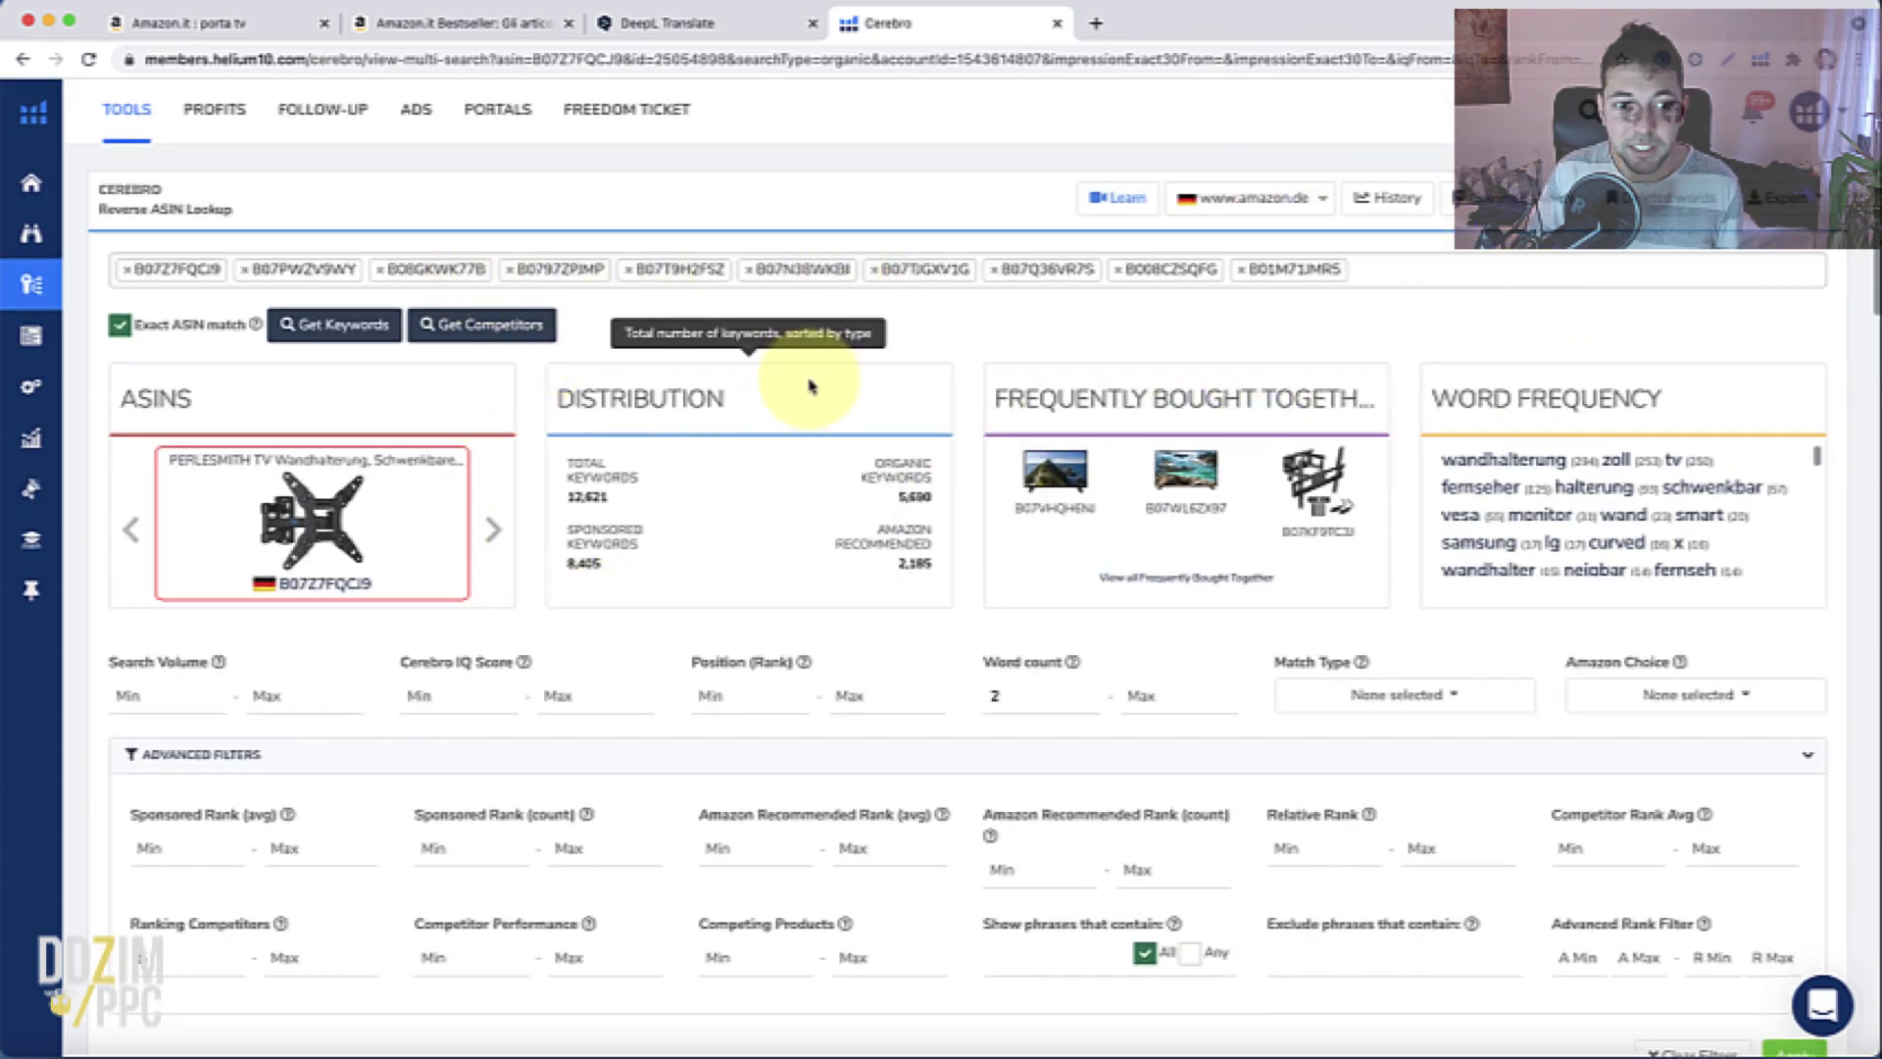
{"action": "scroll", "coordinate": [799, 386], "scroll_direction": "down", "scroll_amount": 10}
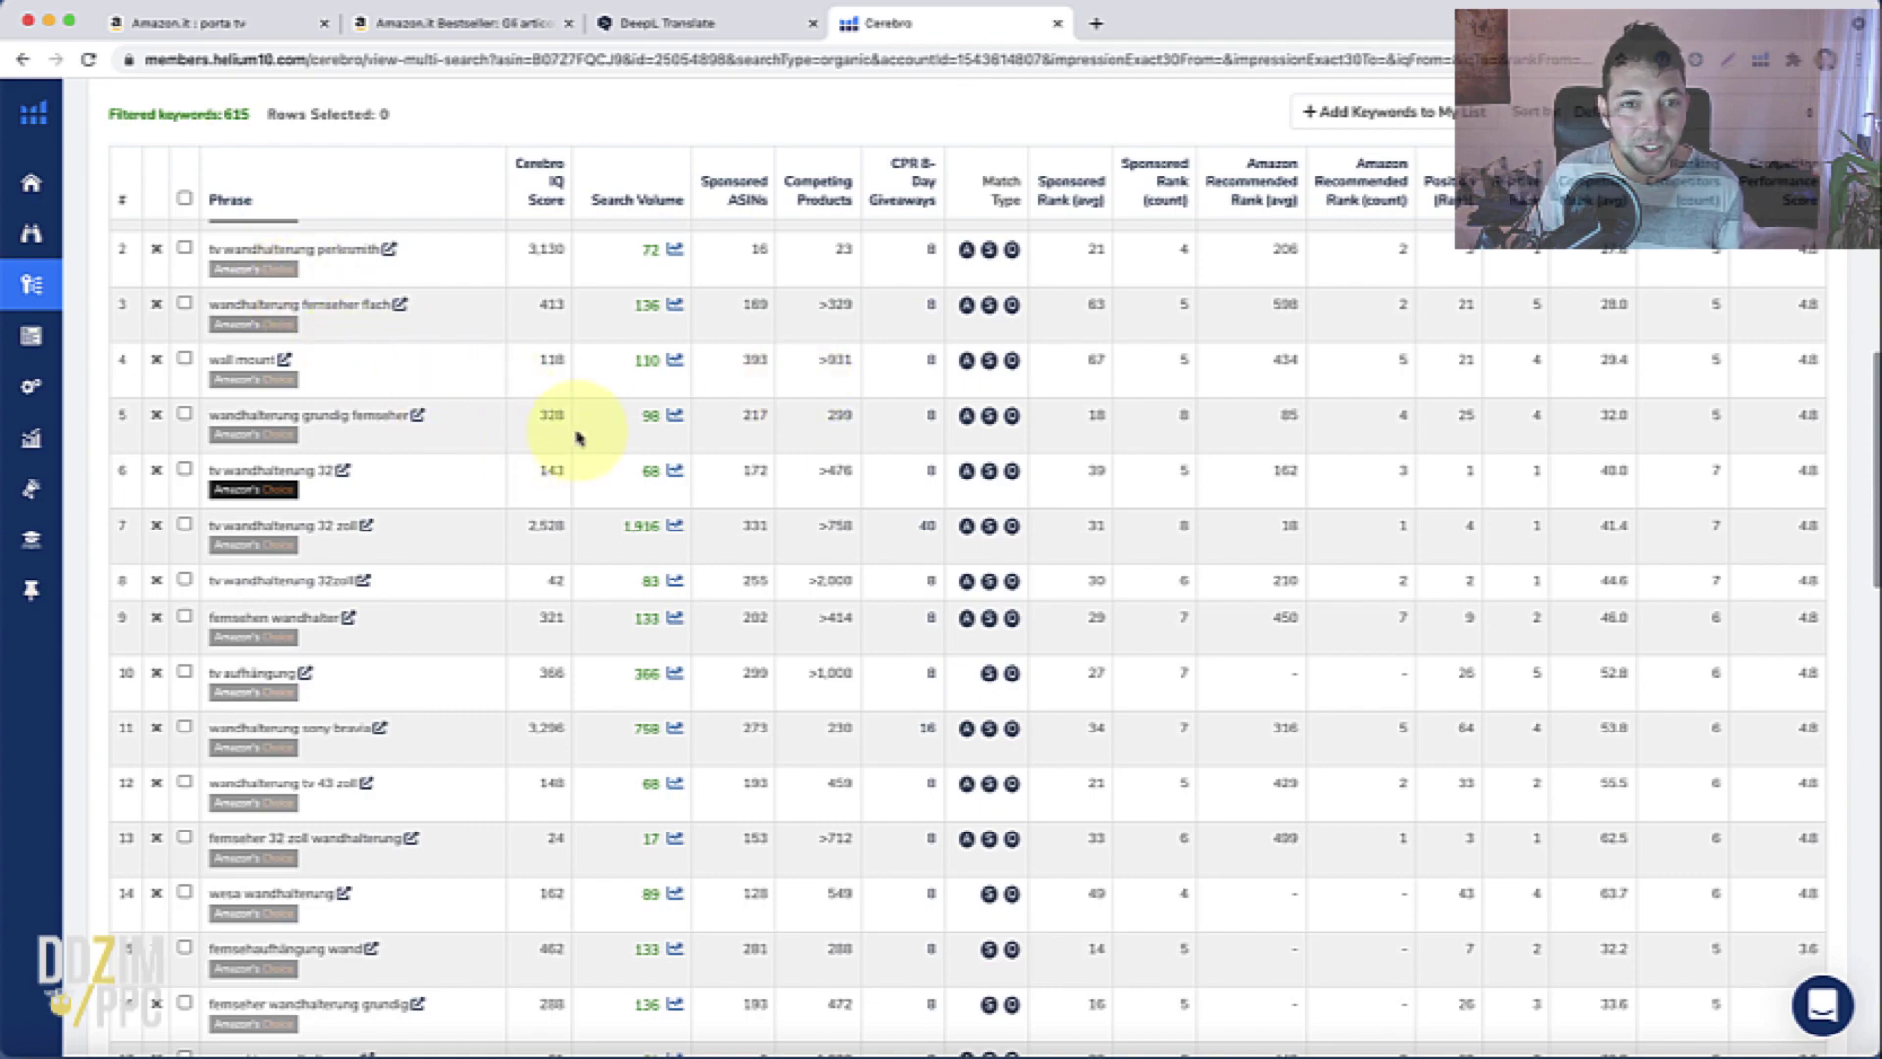
{"action": "scroll", "coordinate": [598, 422], "scroll_direction": "up", "scroll_amount": 10}
{"action": "scroll", "coordinate": [614, 423], "scroll_direction": "down", "scroll_amount": 1}
{"action": "left_click", "coordinate": [1295, 197]}
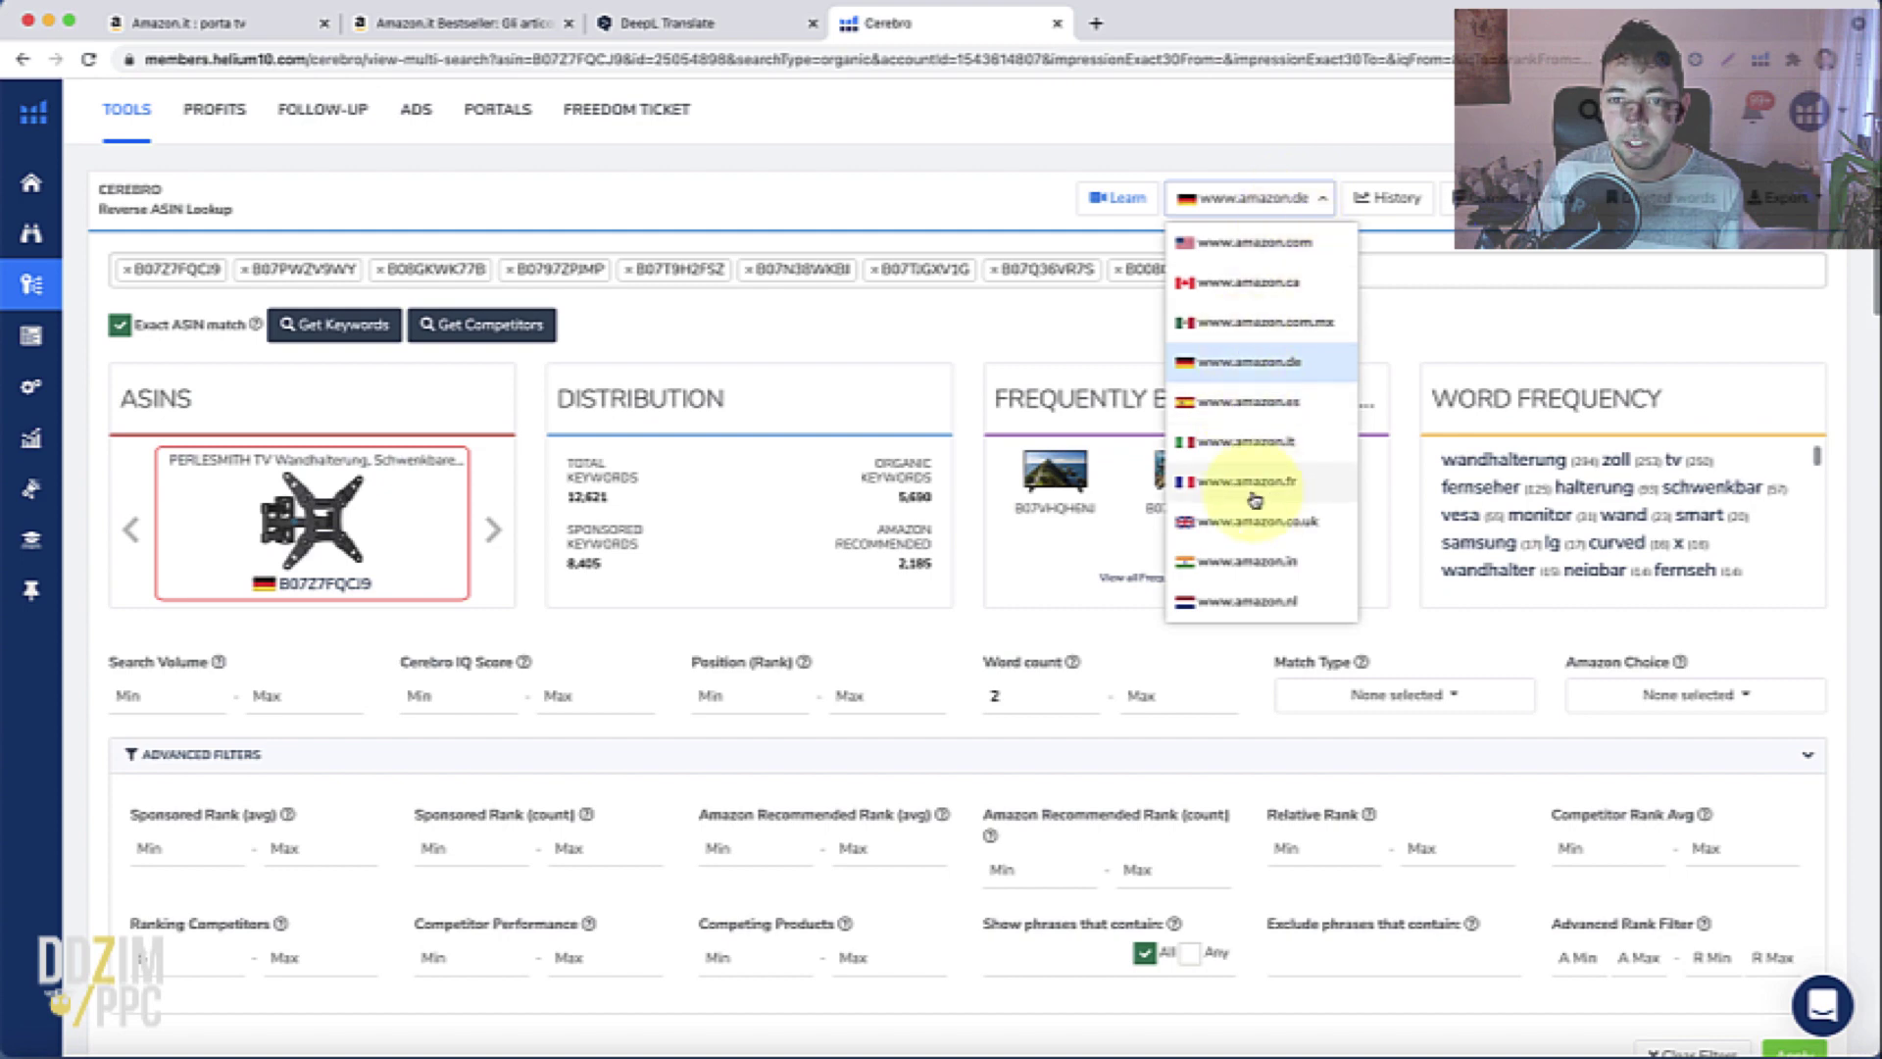
{"action": "left_click", "coordinate": [1270, 446]}
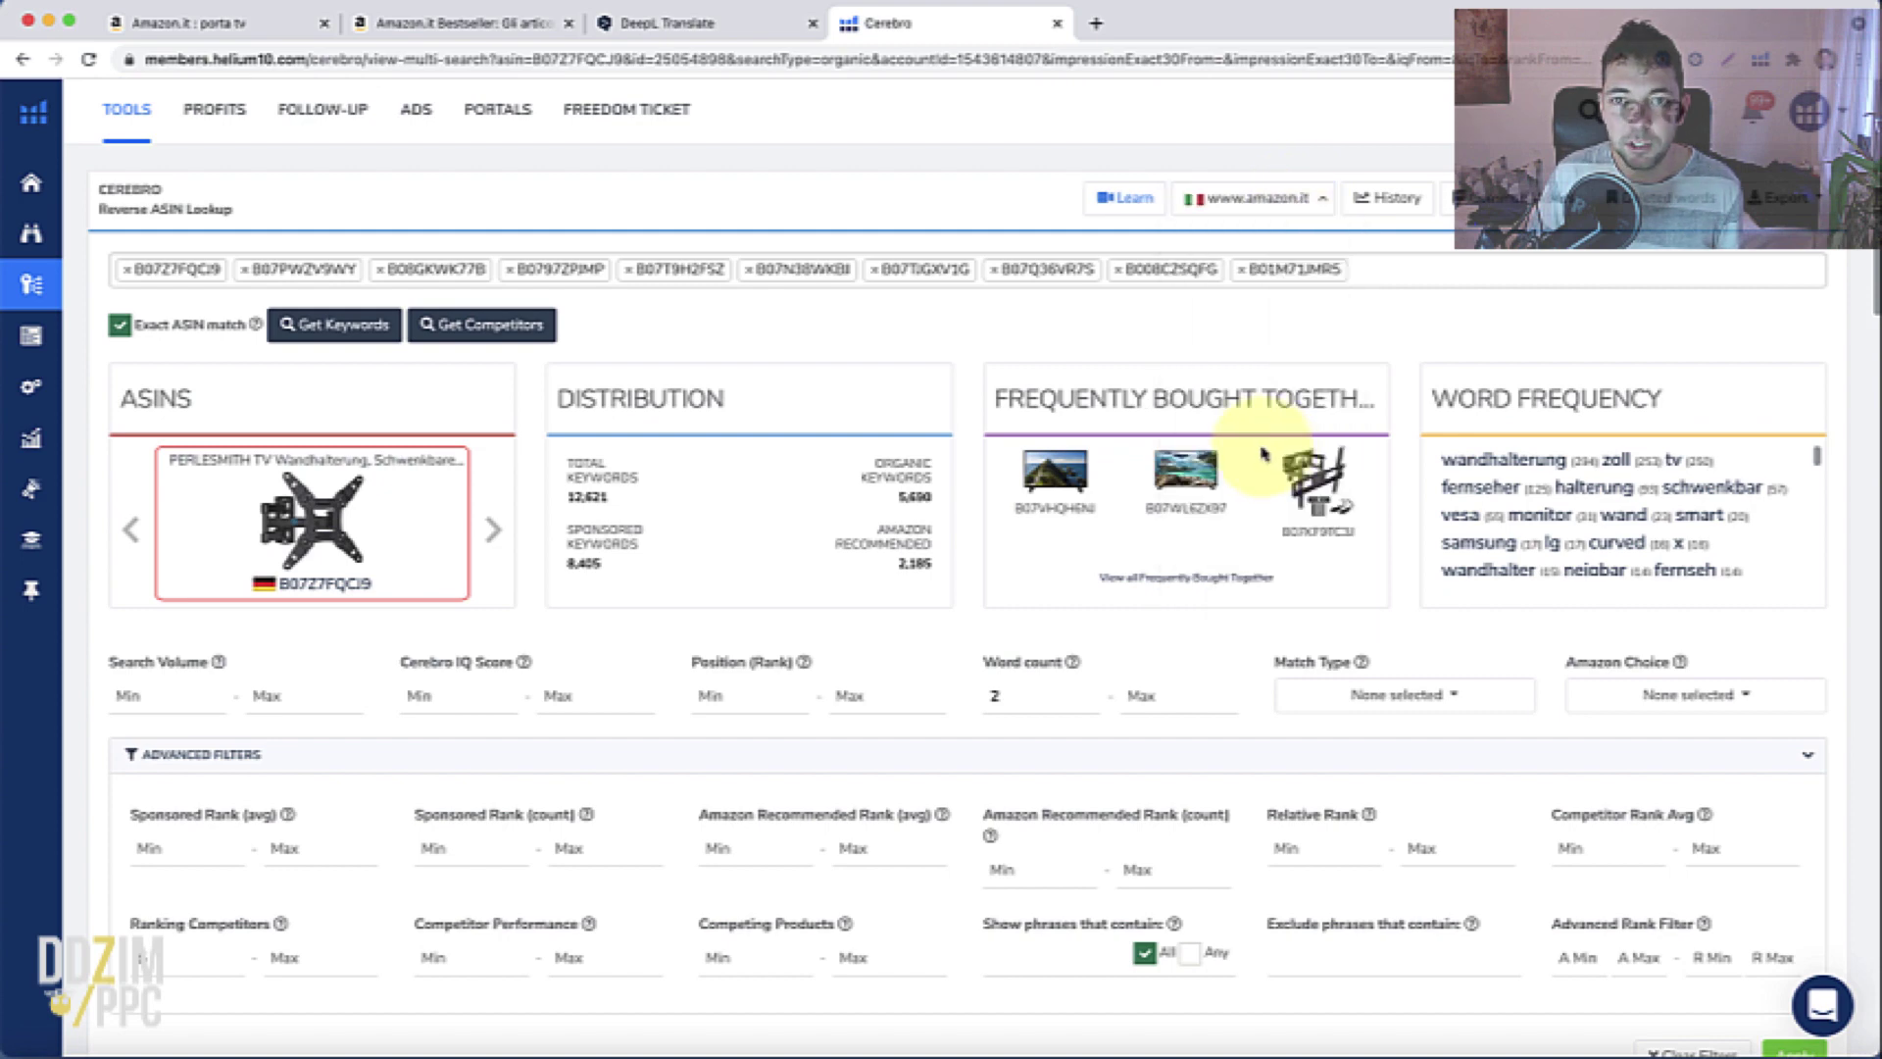
{"action": "left_click", "coordinate": [315, 327]}
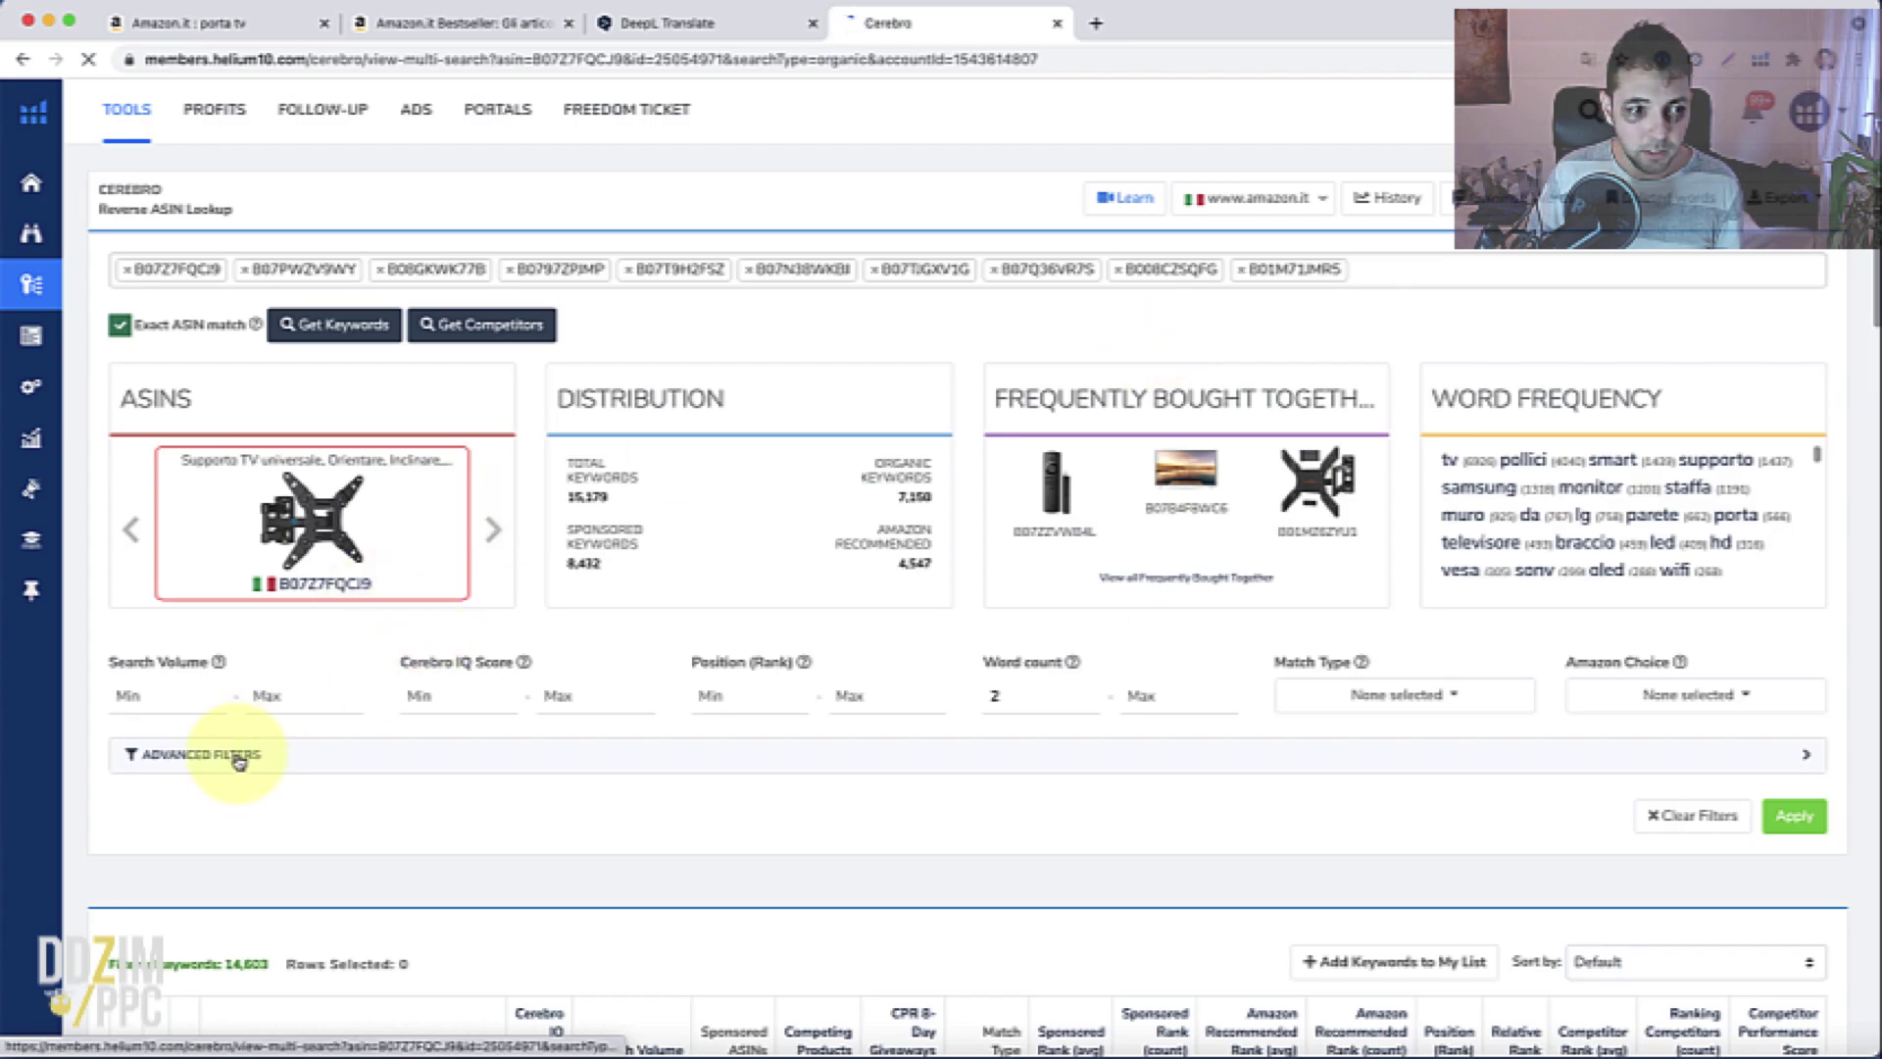
Filter the amazon.it keyword results to a minimum of 5 ranking competitors
{"action": "left_click", "coordinate": [238, 756]}
{"action": "scroll", "coordinate": [241, 750], "scroll_direction": "down", "scroll_amount": 3}
{"action": "left_click", "coordinate": [168, 690]}
{"action": "type", "text": "1"}
{"action": "key", "text": "BackSpace"}
{"action": "key", "text": "BackSpace"}
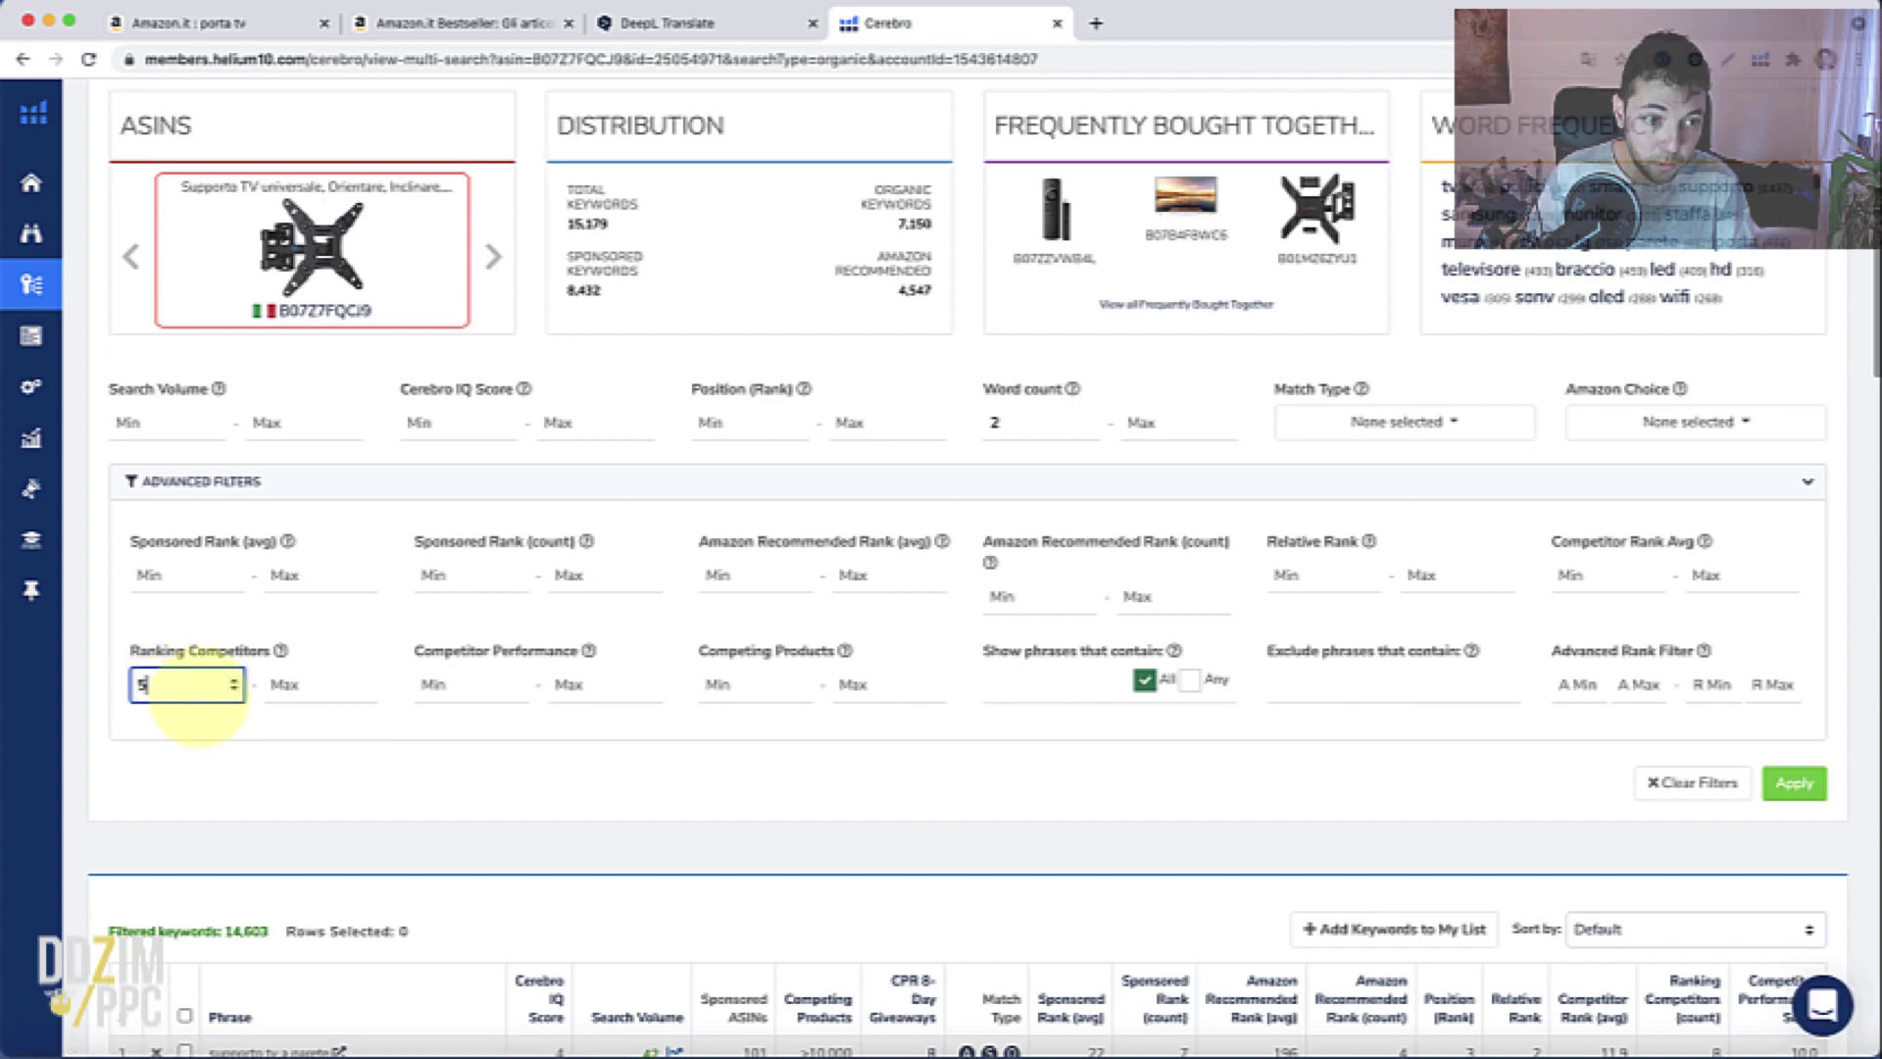
{"action": "left_click", "coordinate": [1778, 794]}
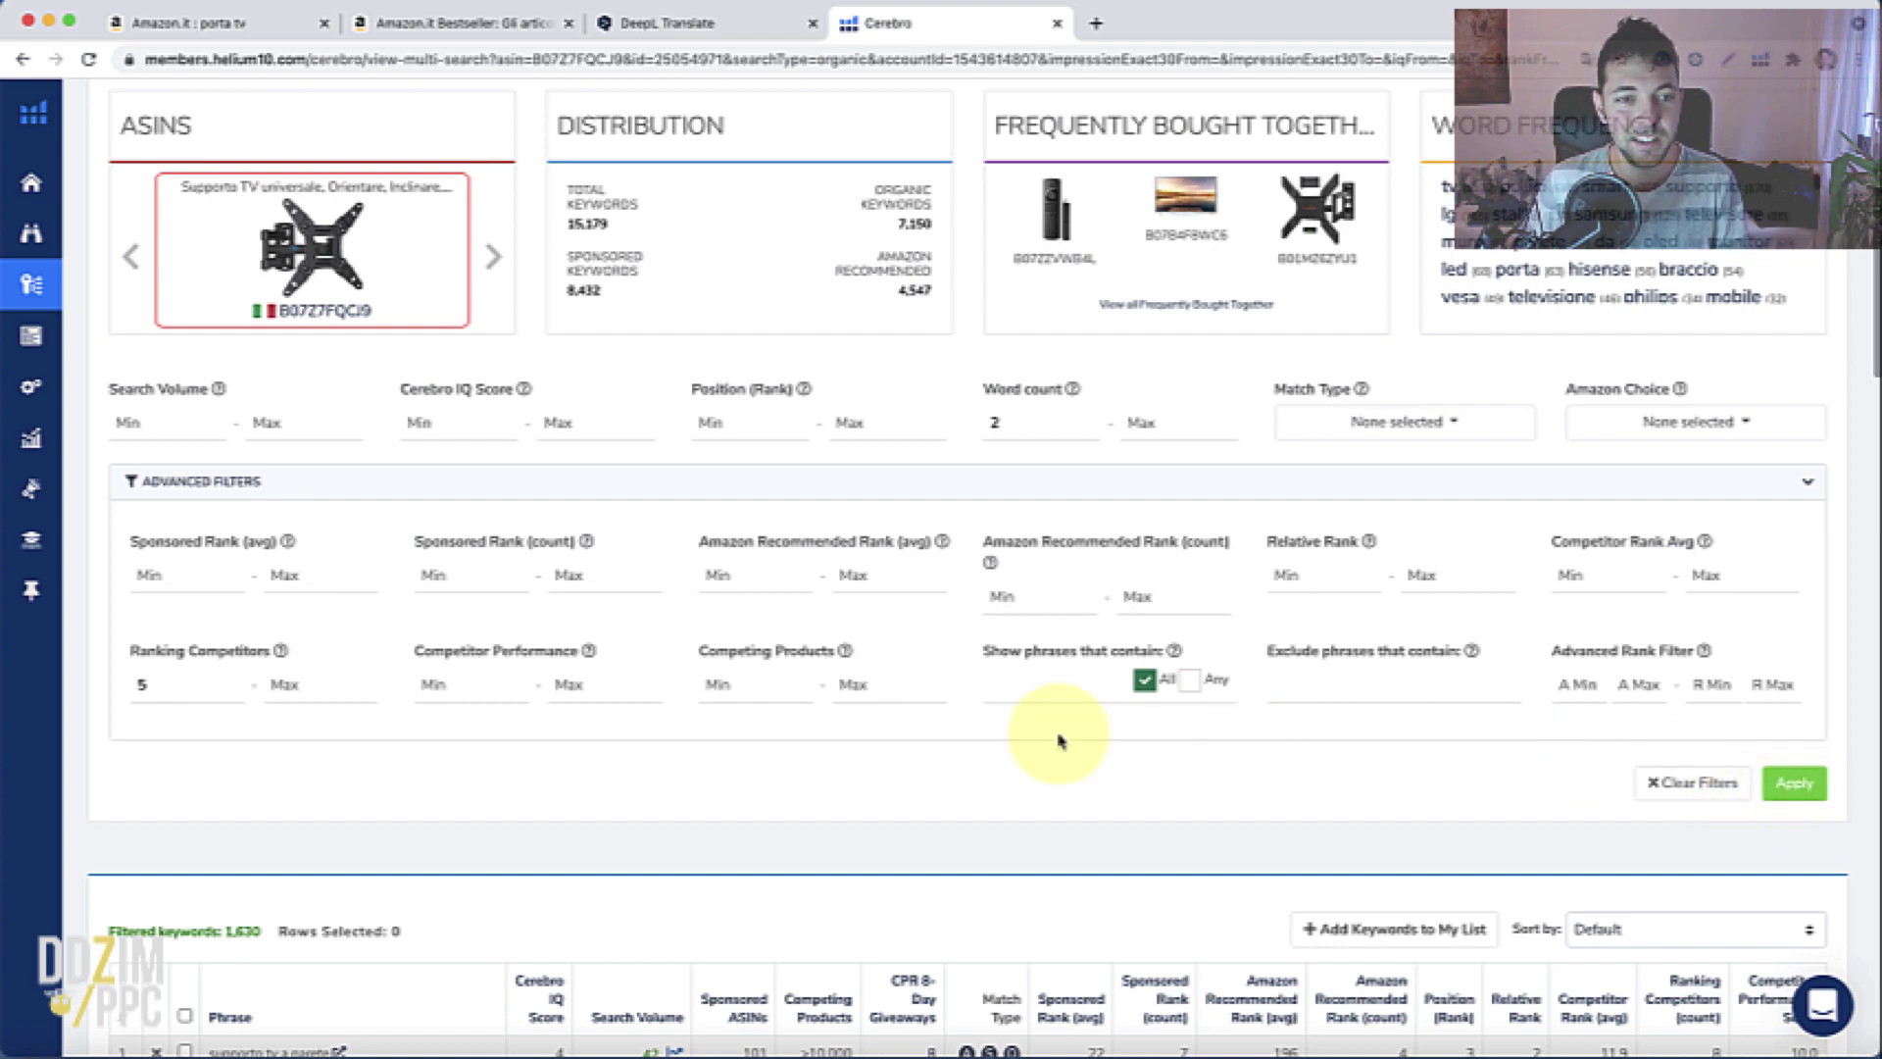
Narrow the keywords to an average competitor rank between 1 and 30 and review the filtered list
{"action": "scroll", "coordinate": [480, 699], "scroll_direction": "down", "scroll_amount": 1}
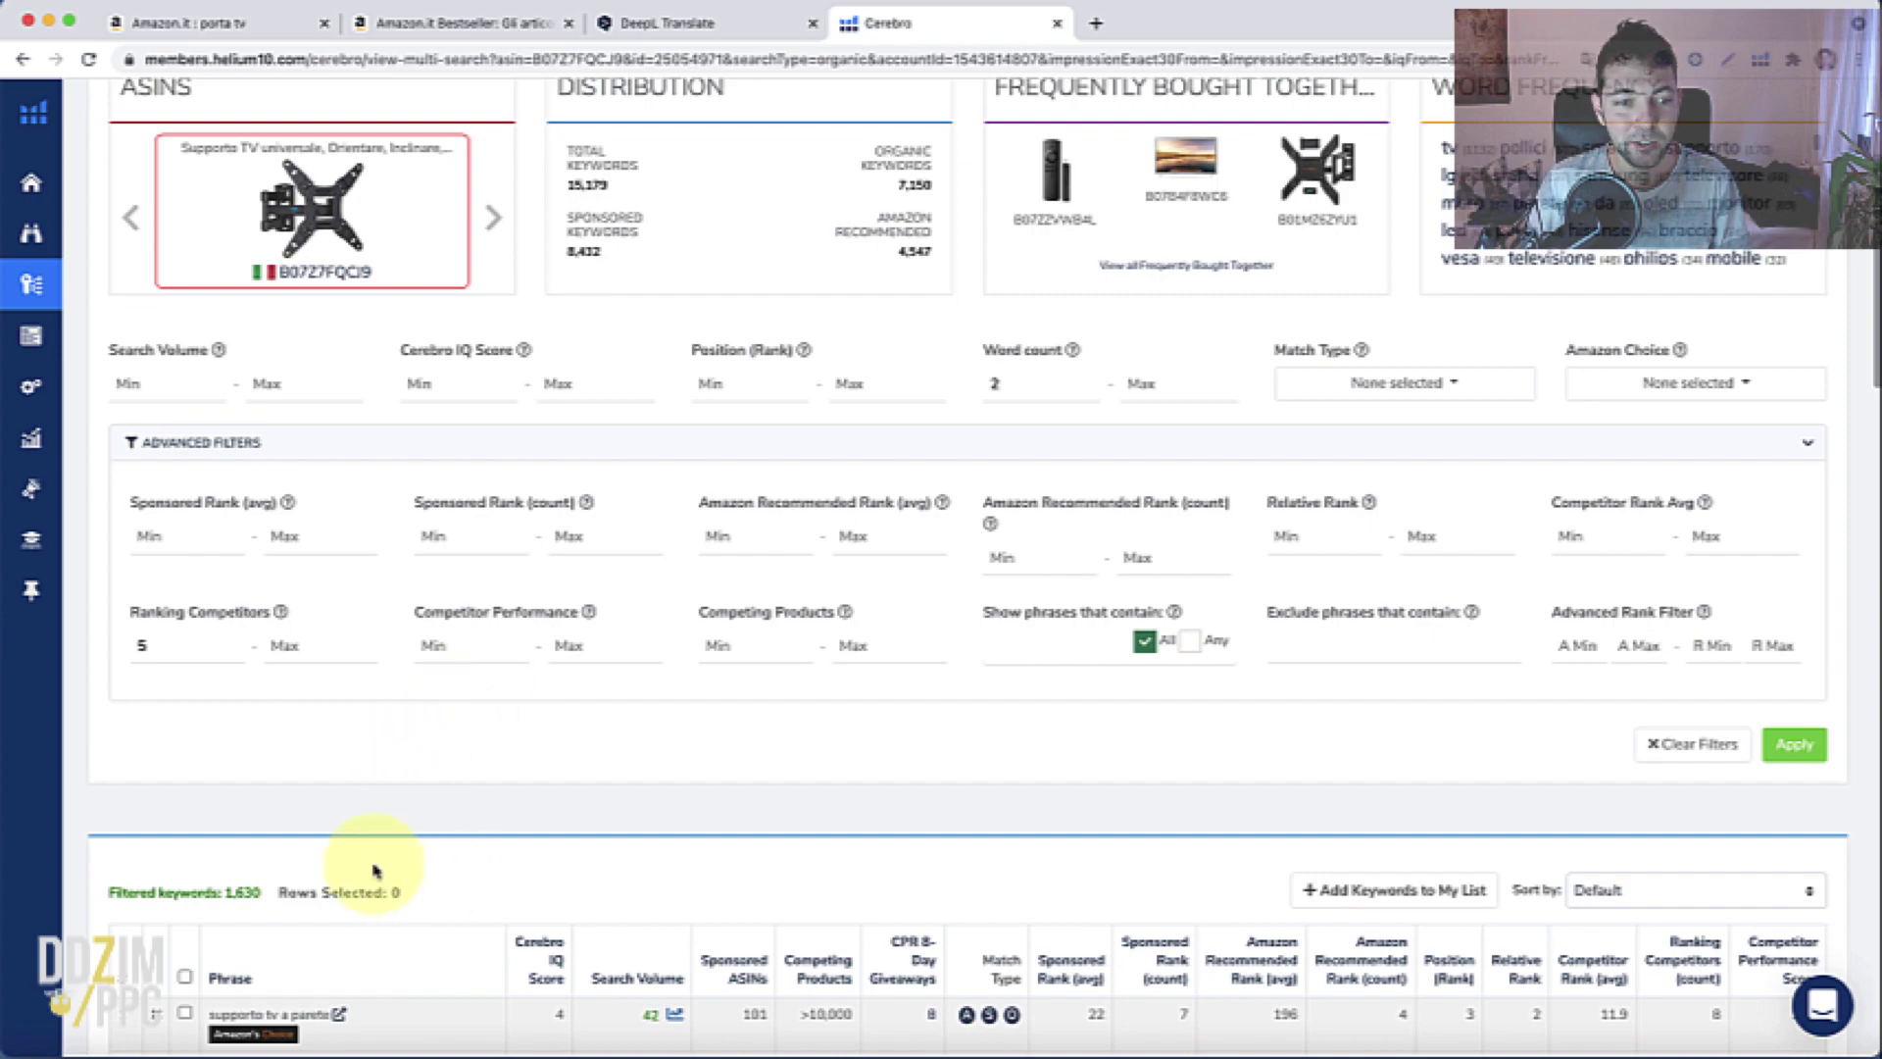
{"action": "scroll", "coordinate": [376, 871], "scroll_direction": "down", "scroll_amount": 4}
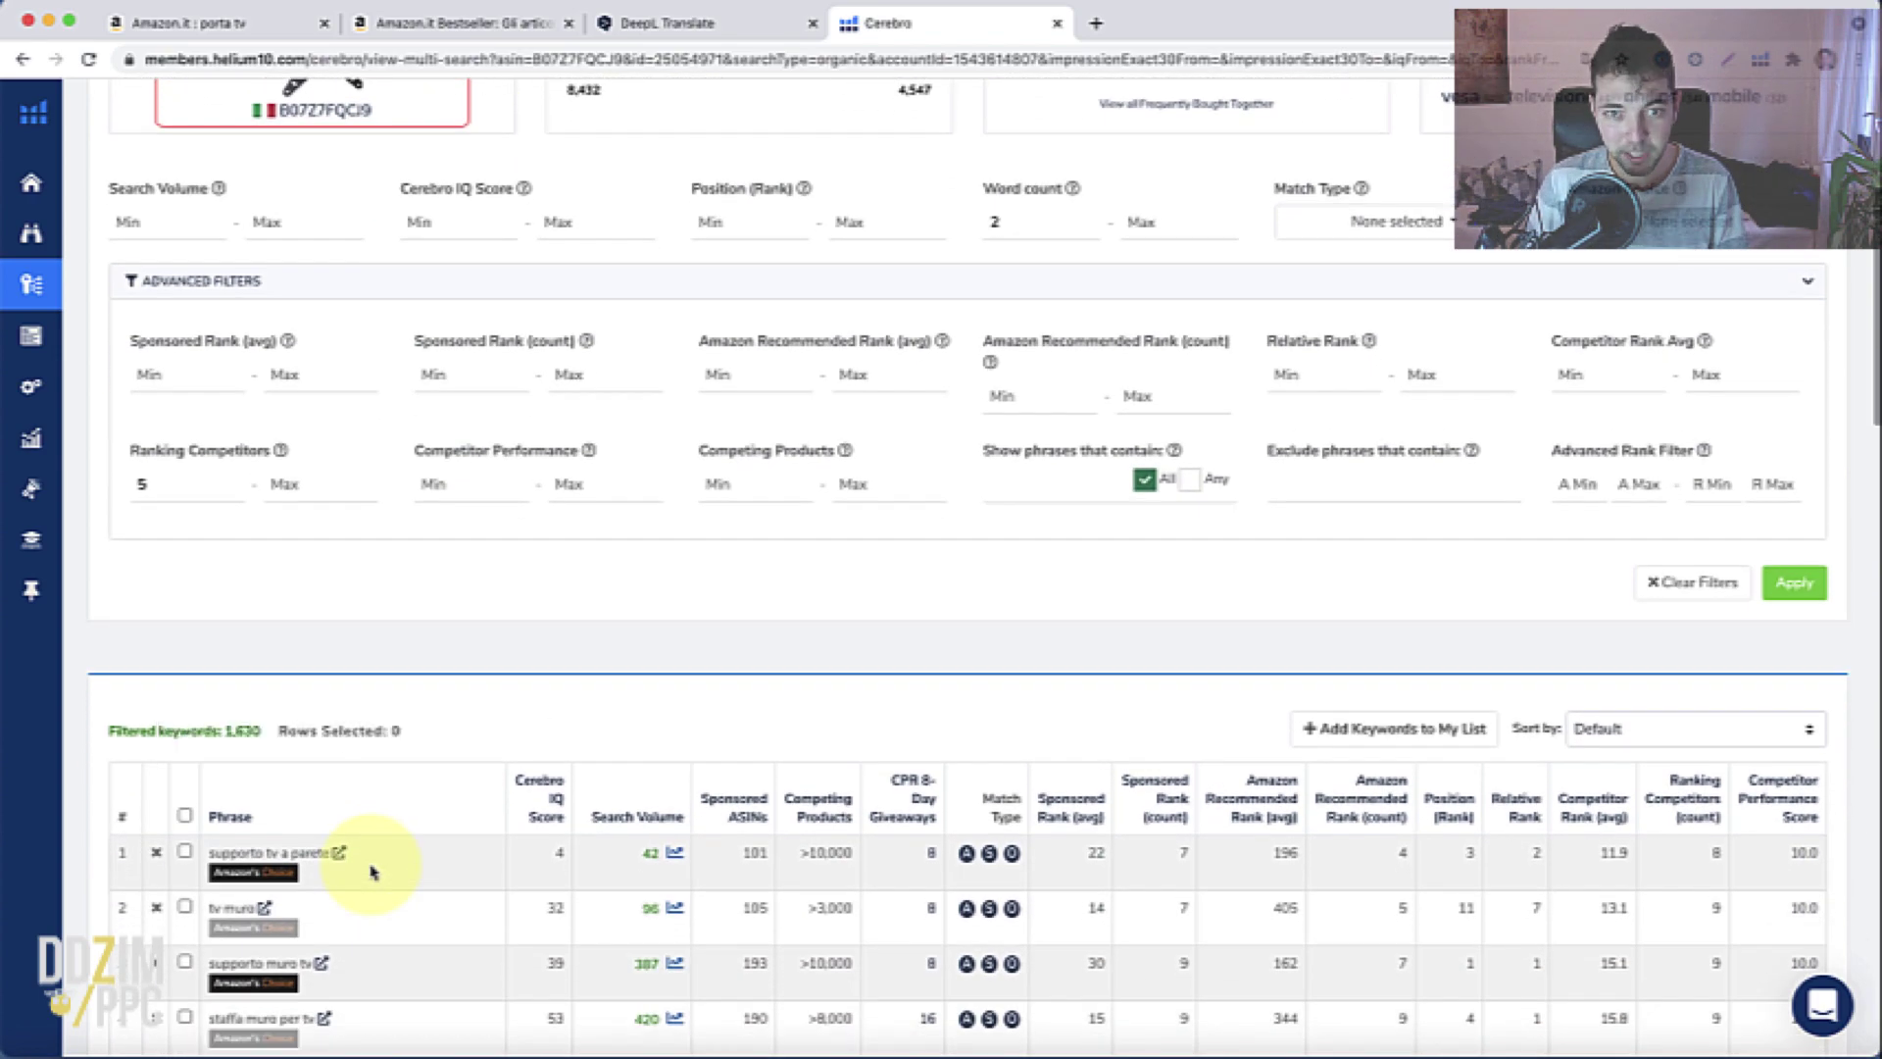
{"action": "scroll", "coordinate": [373, 871], "scroll_direction": "up", "scroll_amount": 1}
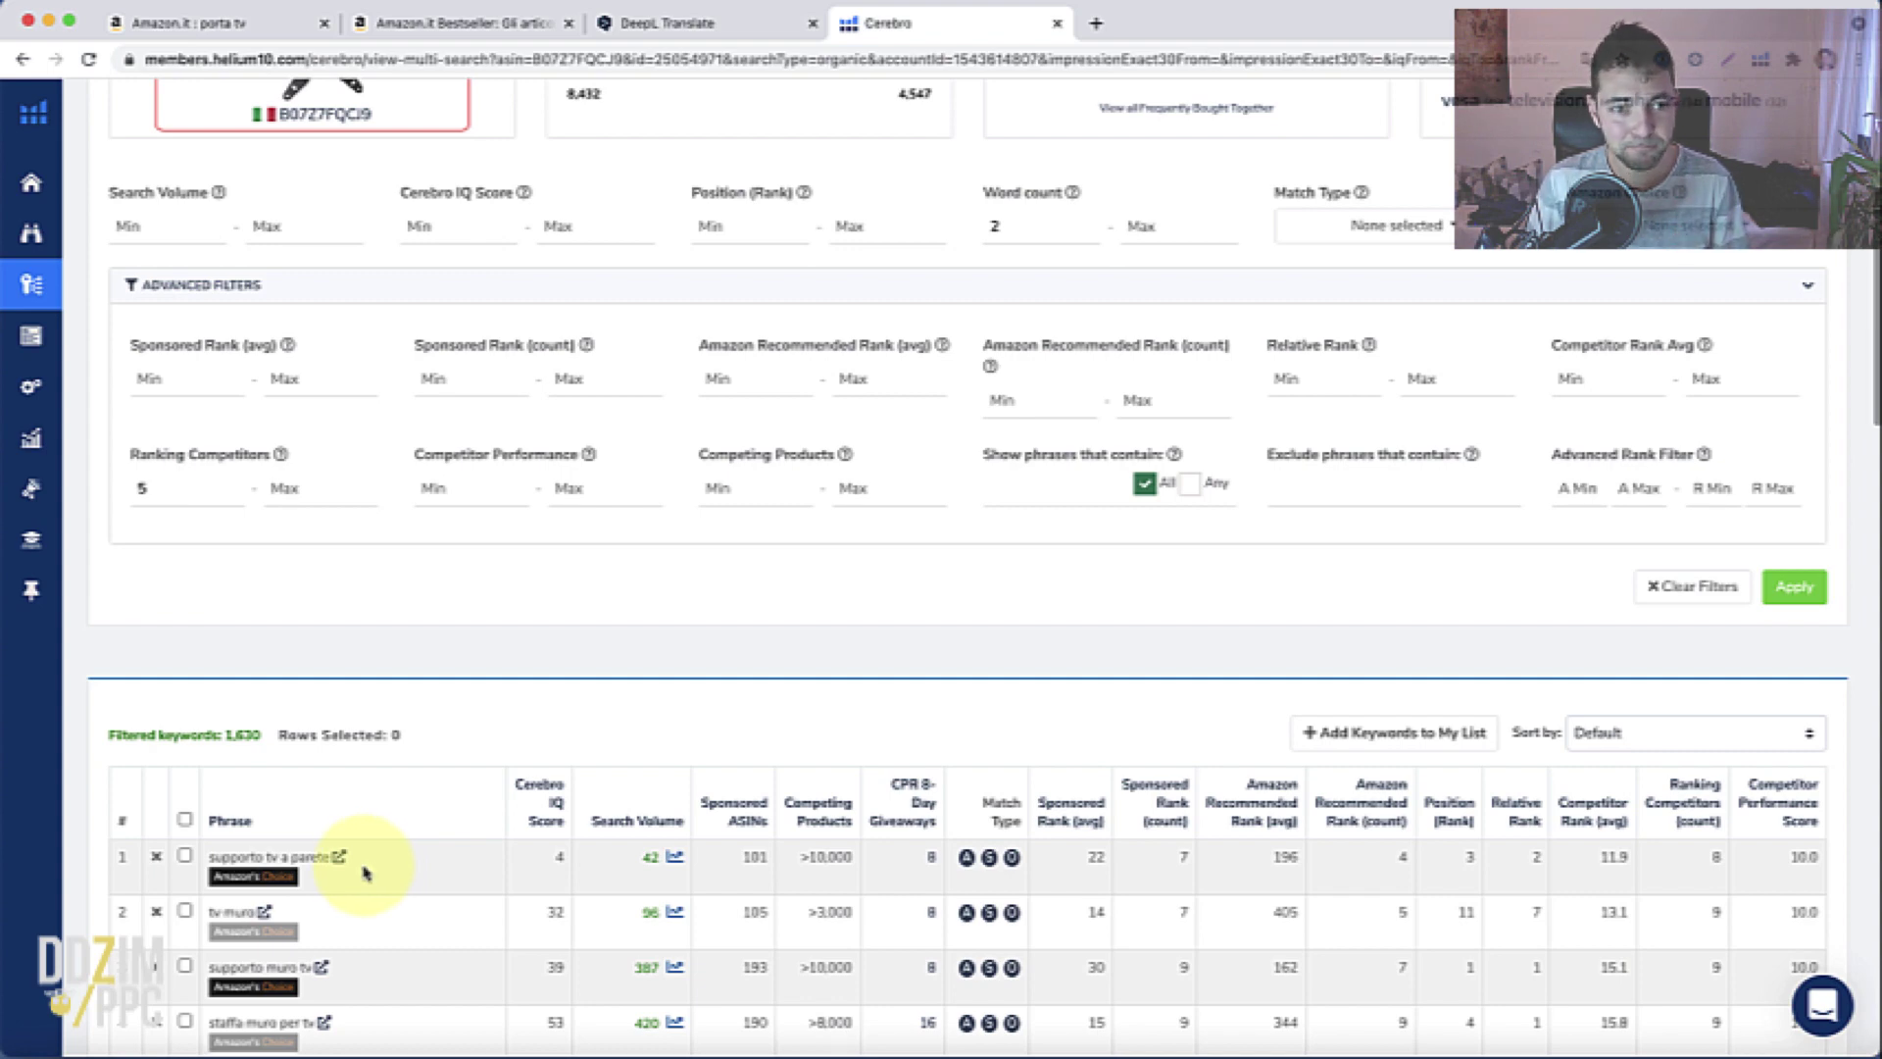
{"action": "scroll", "coordinate": [664, 748], "scroll_direction": "up", "scroll_amount": 1}
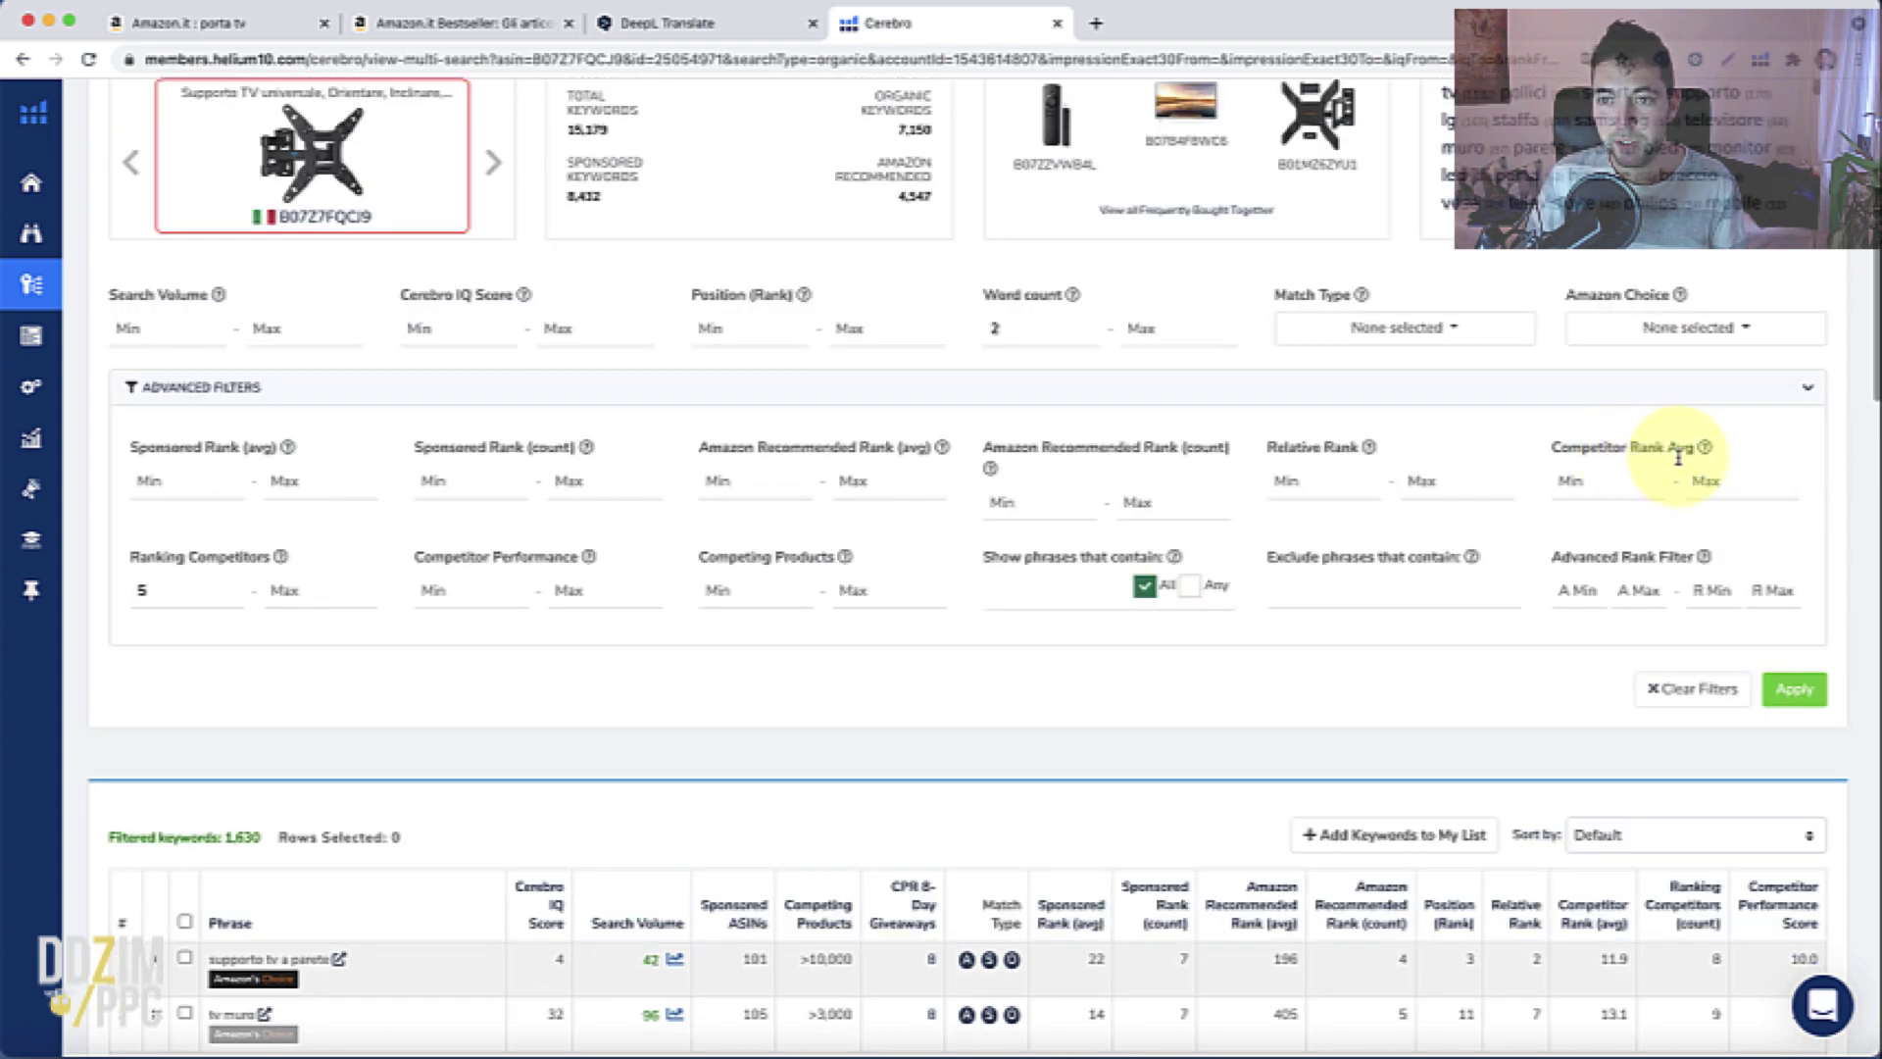
{"action": "left_click", "coordinate": [1592, 479]}
{"action": "type", "text": "3"}
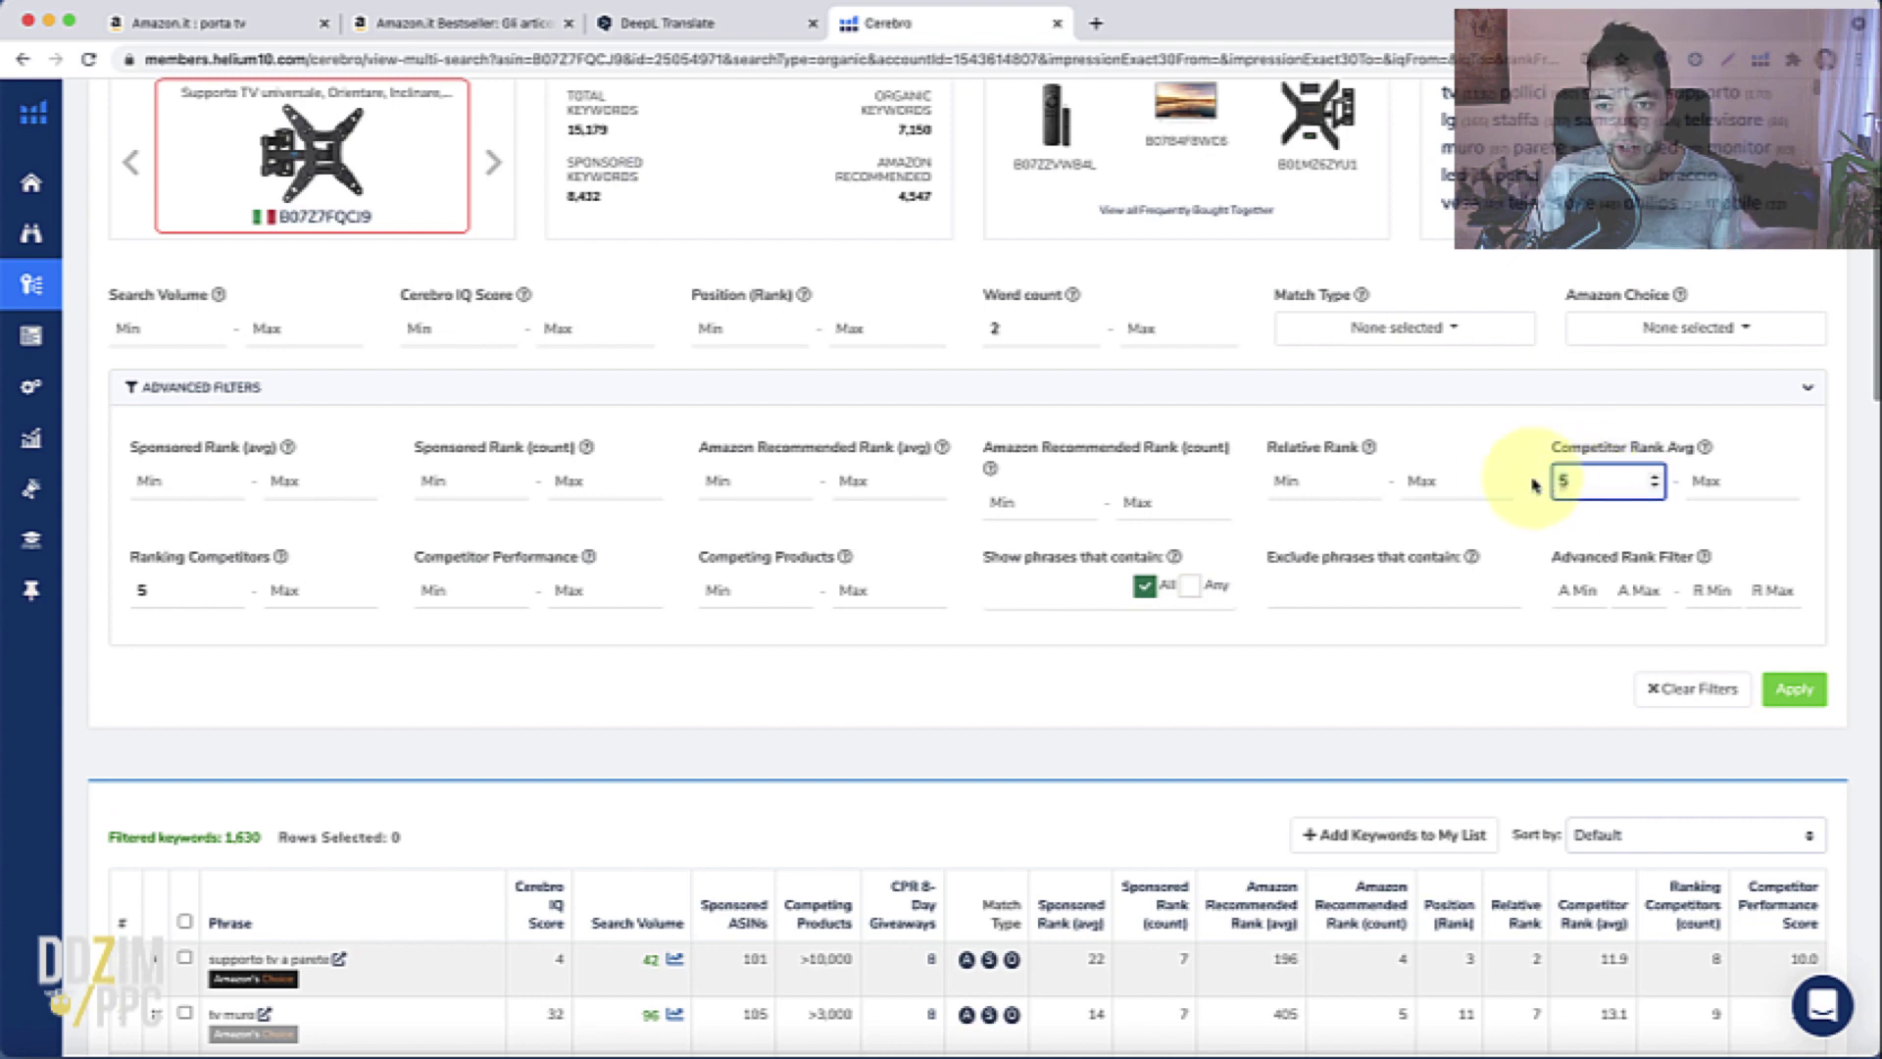
{"action": "key", "text": "BackSpace"}
{"action": "type", "text": "1"}
{"action": "left_click", "coordinate": [1706, 495]}
{"action": "scroll", "coordinate": [1720, 495], "scroll_direction": "up", "scroll_amount": 1}
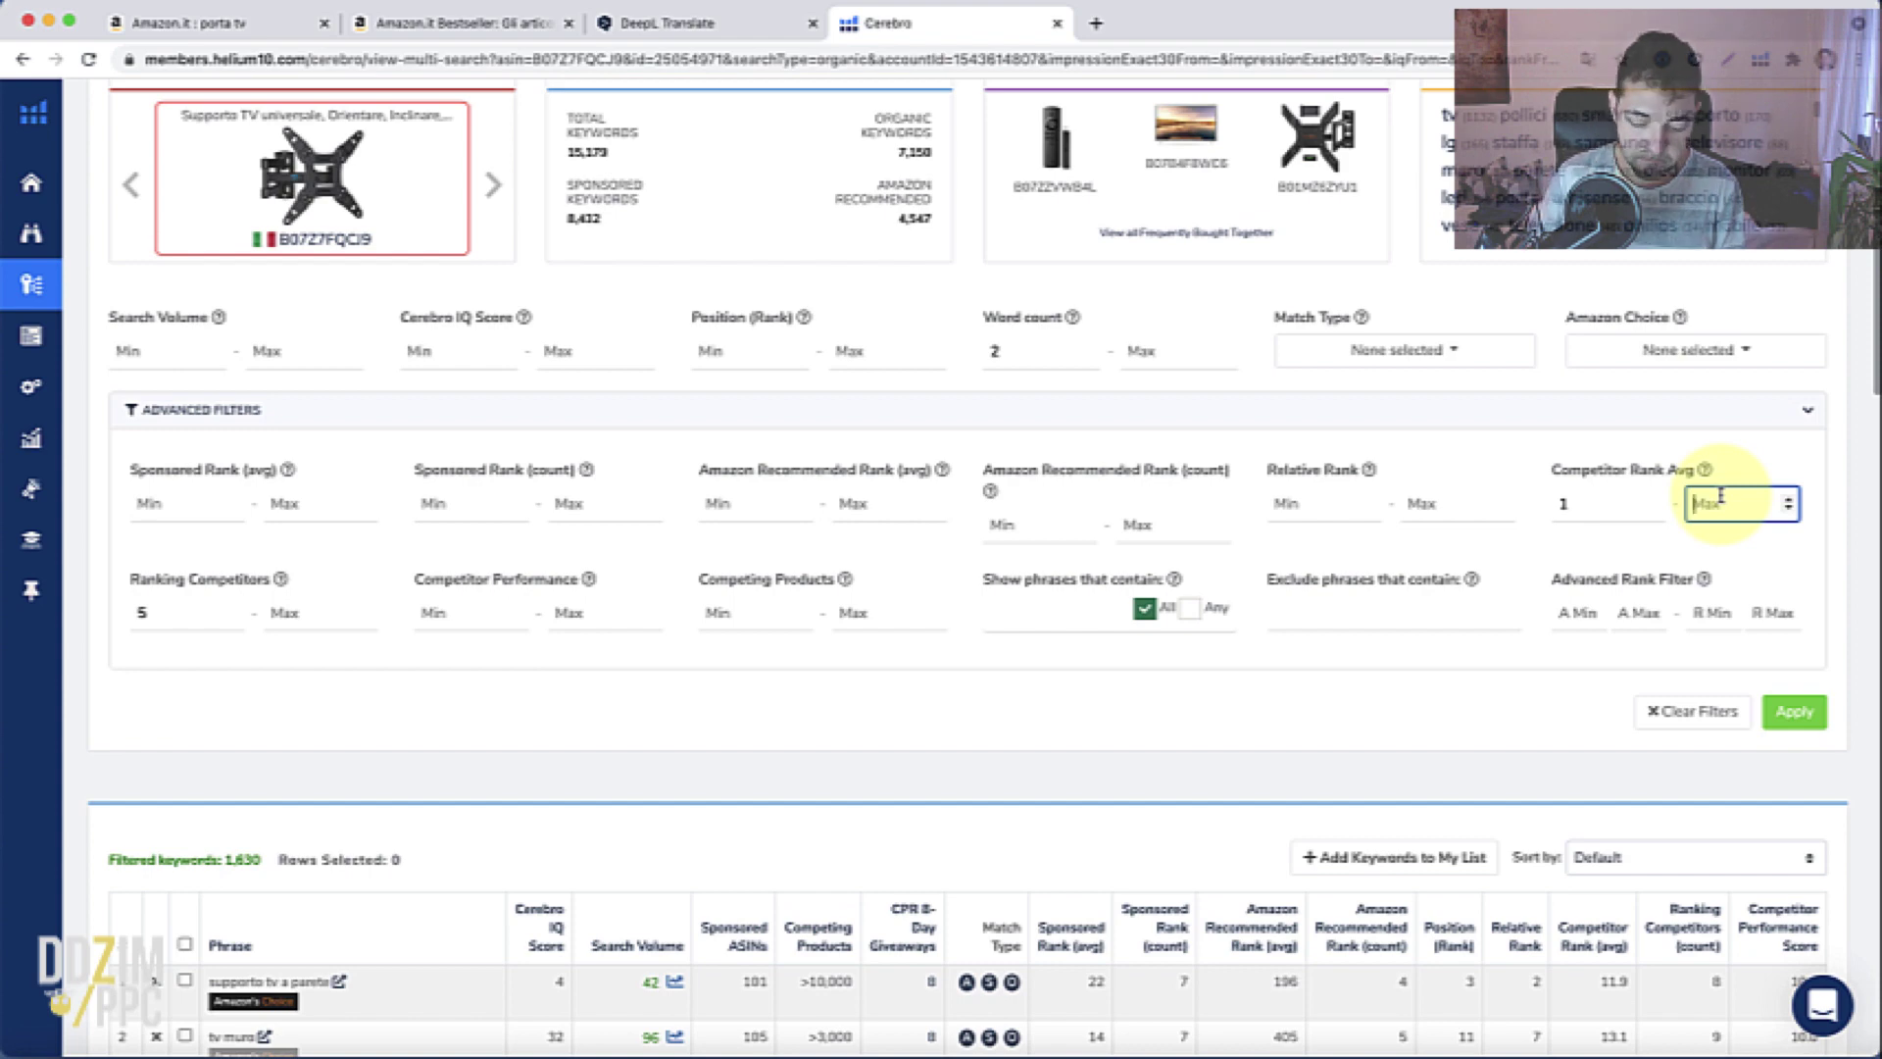
{"action": "type", "text": "30"}
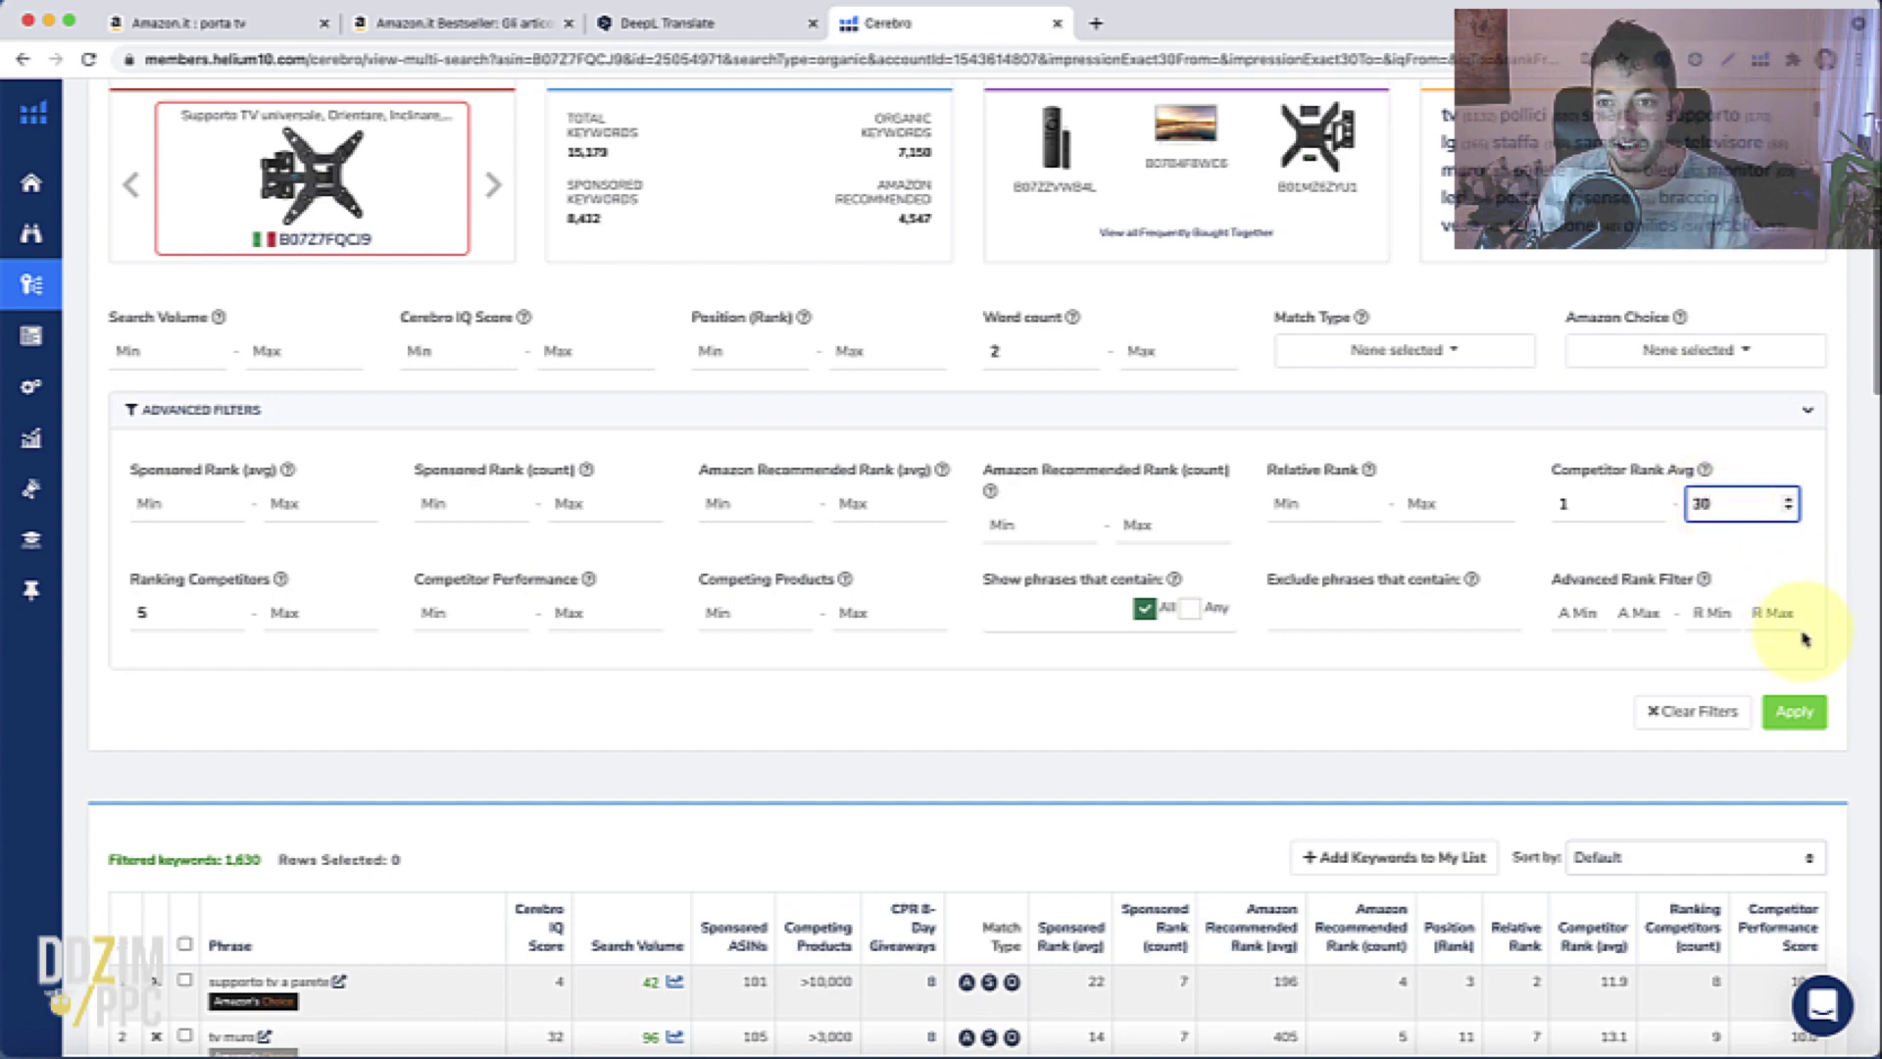
{"action": "left_click", "coordinate": [1796, 712]}
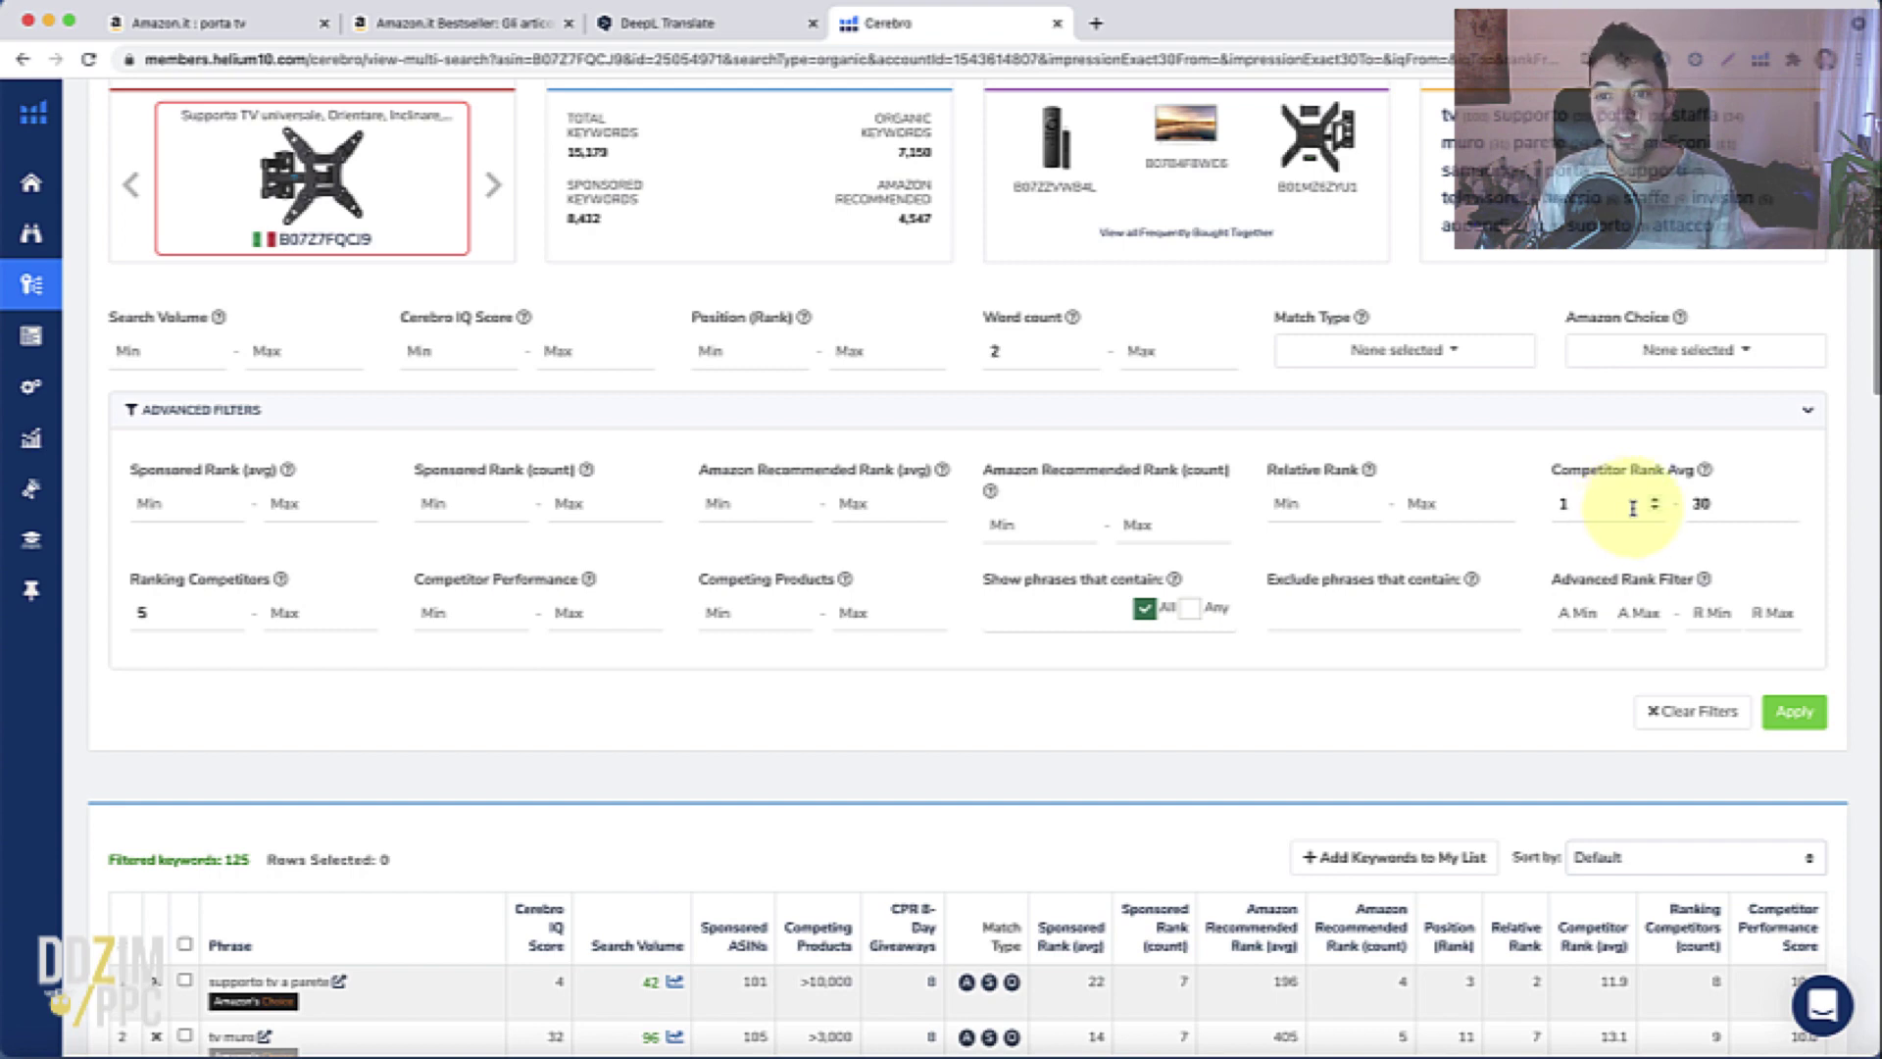
{"action": "scroll", "coordinate": [1627, 515], "scroll_direction": "up", "scroll_amount": 1}
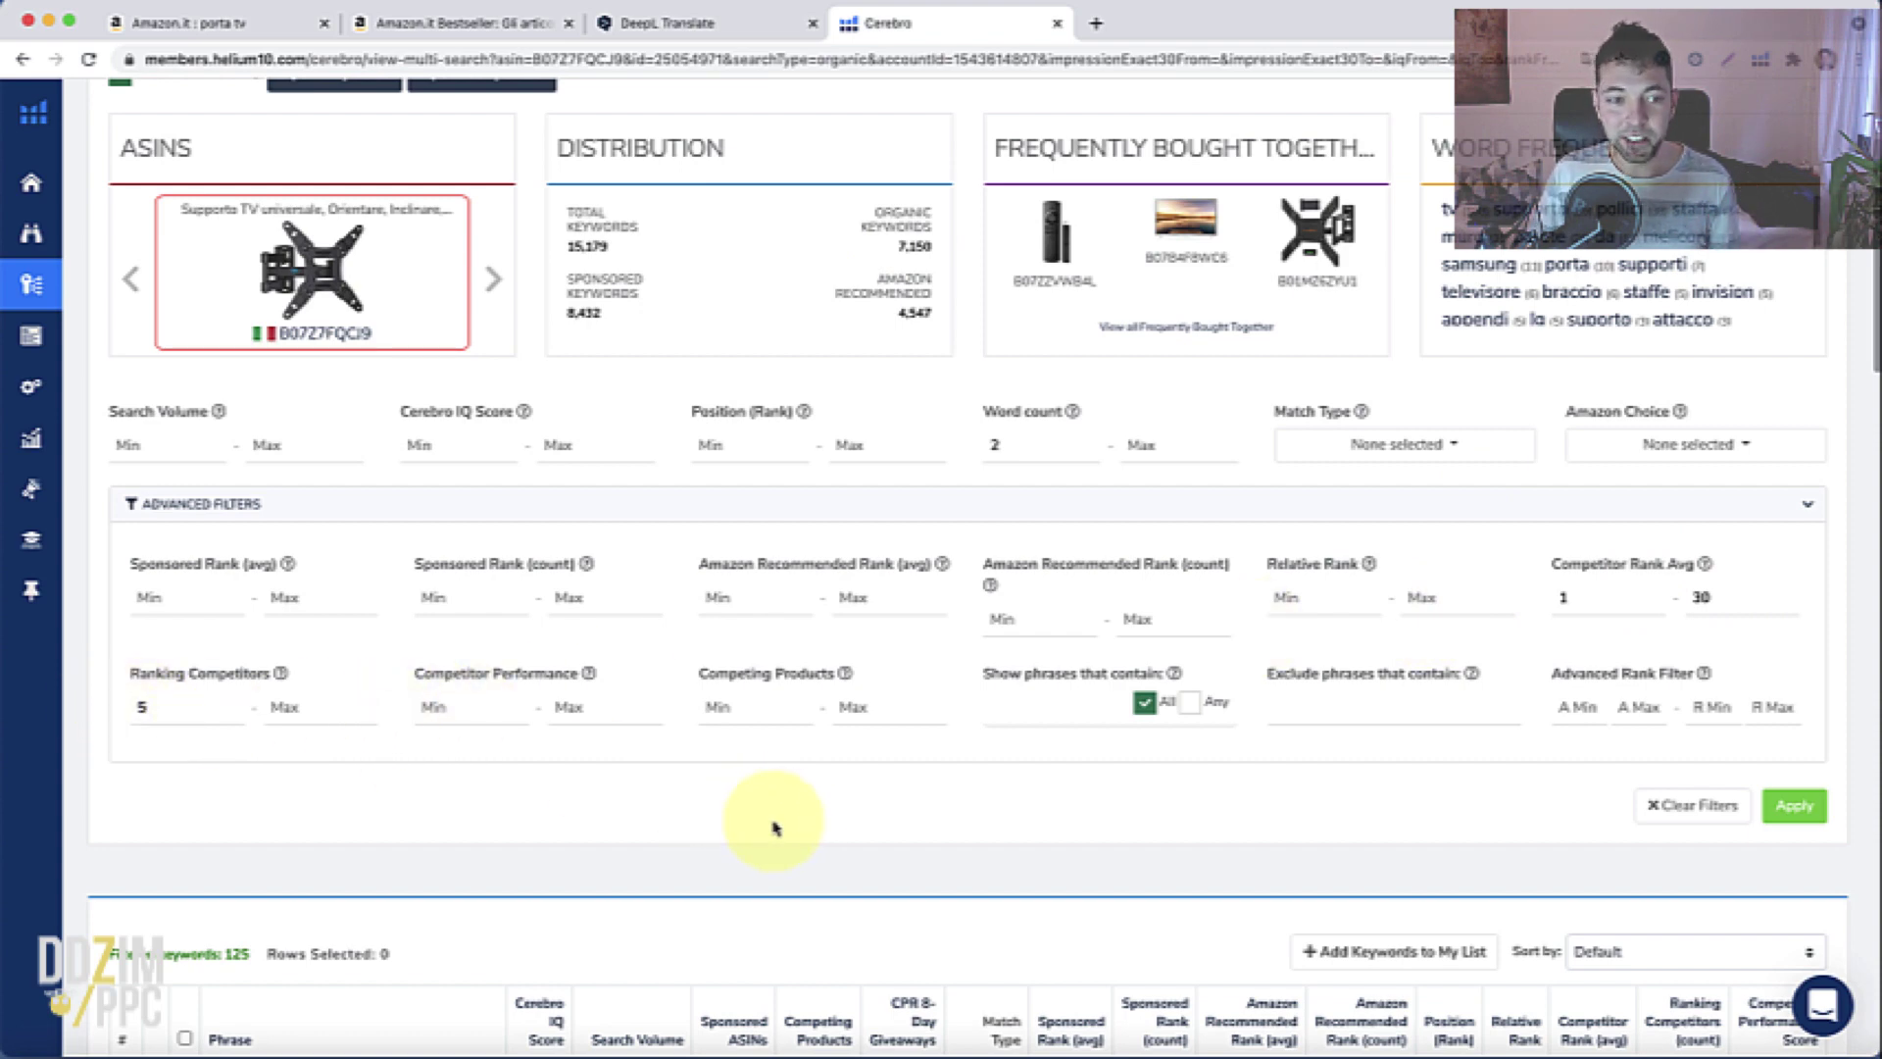
{"action": "scroll", "coordinate": [765, 814], "scroll_direction": "down", "scroll_amount": 4}
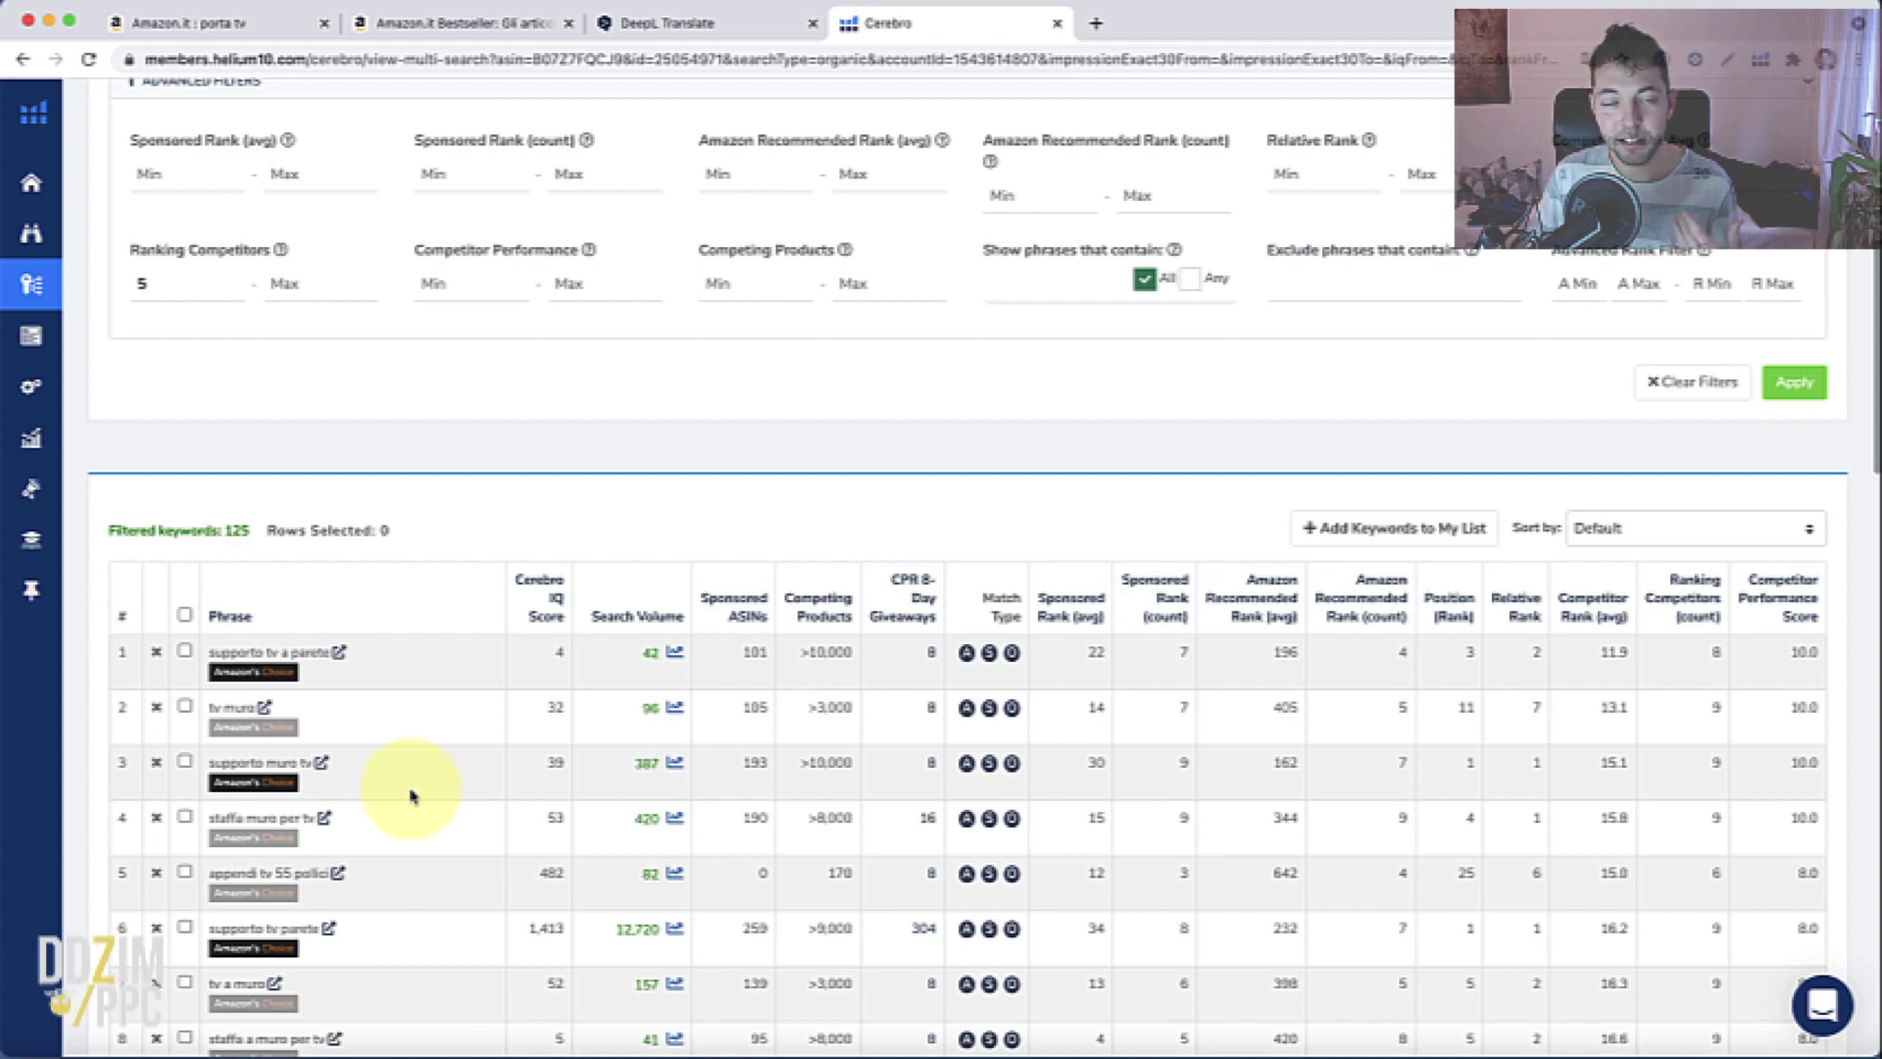
Filter the amazon.it keyword results to a minimum search volume of 50 and review the remaining phrases
{"action": "scroll", "coordinate": [416, 784], "scroll_direction": "up", "scroll_amount": 7}
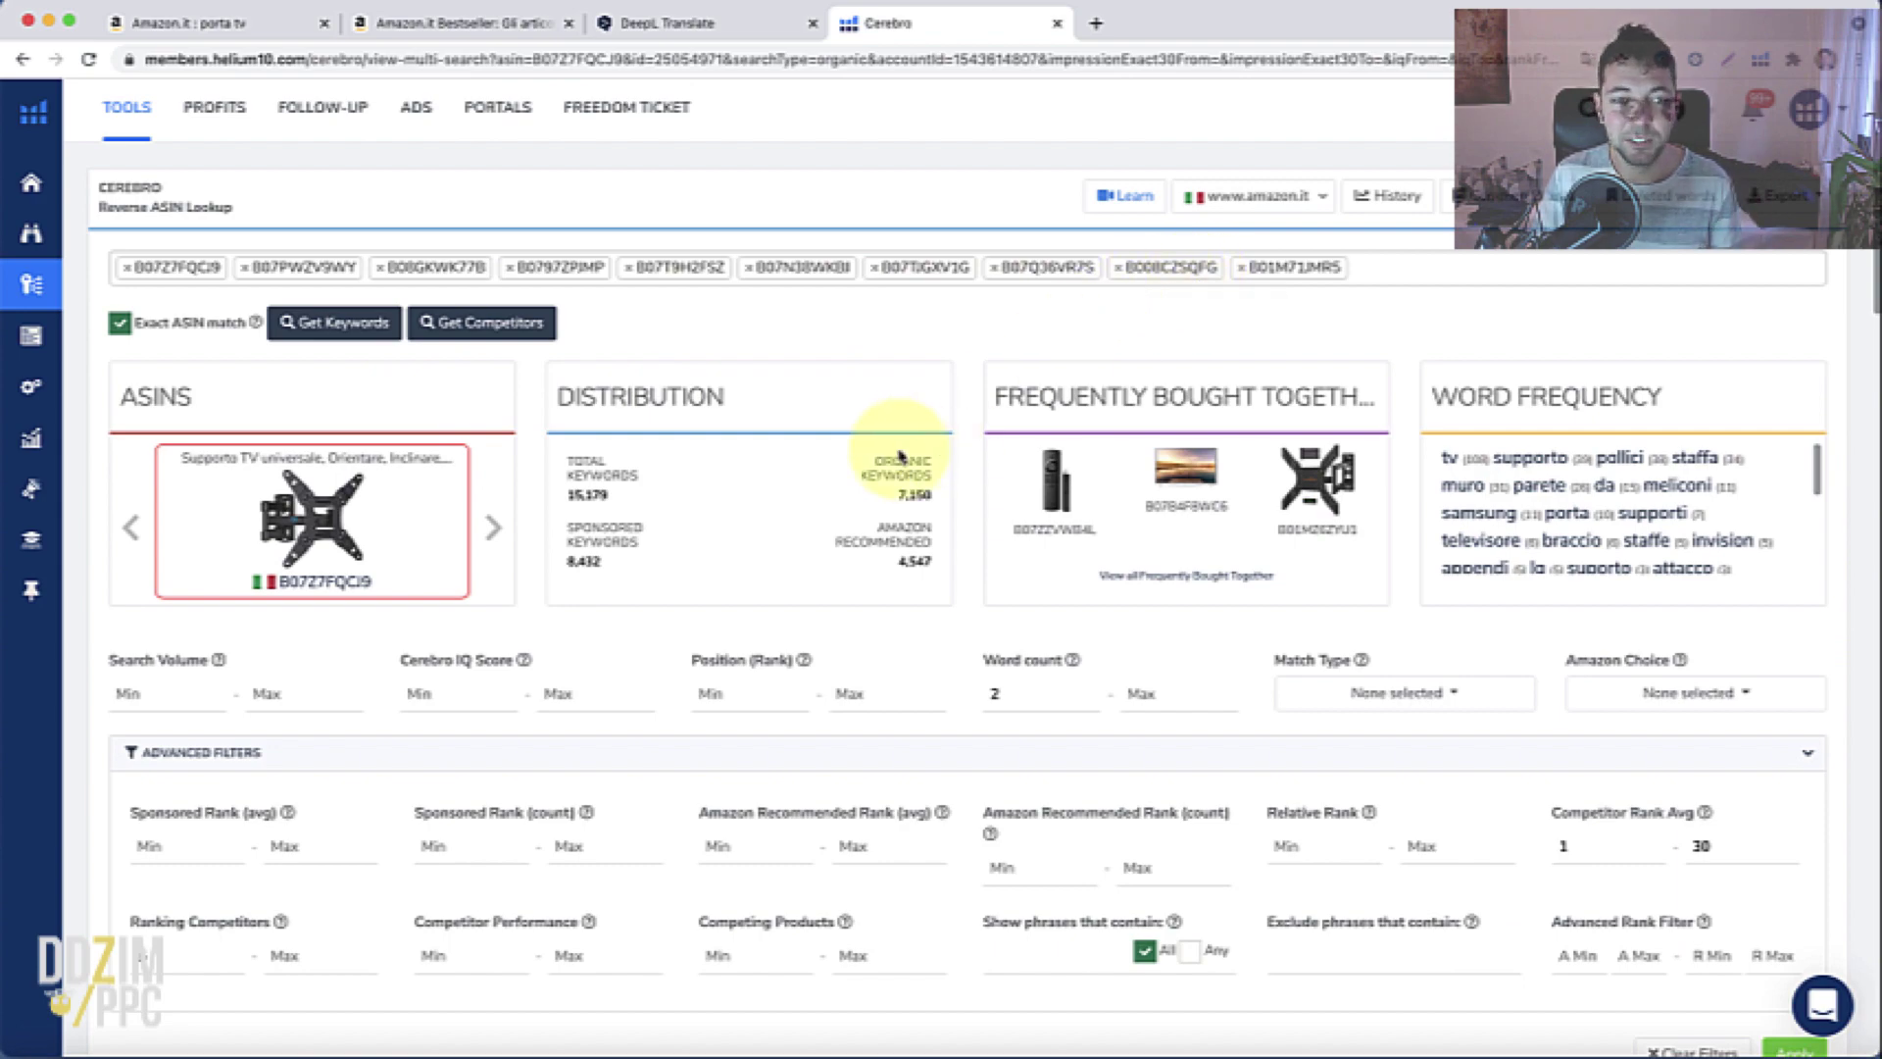
{"action": "scroll", "coordinate": [898, 456], "scroll_direction": "down", "scroll_amount": 3}
{"action": "scroll", "coordinate": [898, 456], "scroll_direction": "down", "scroll_amount": 2}
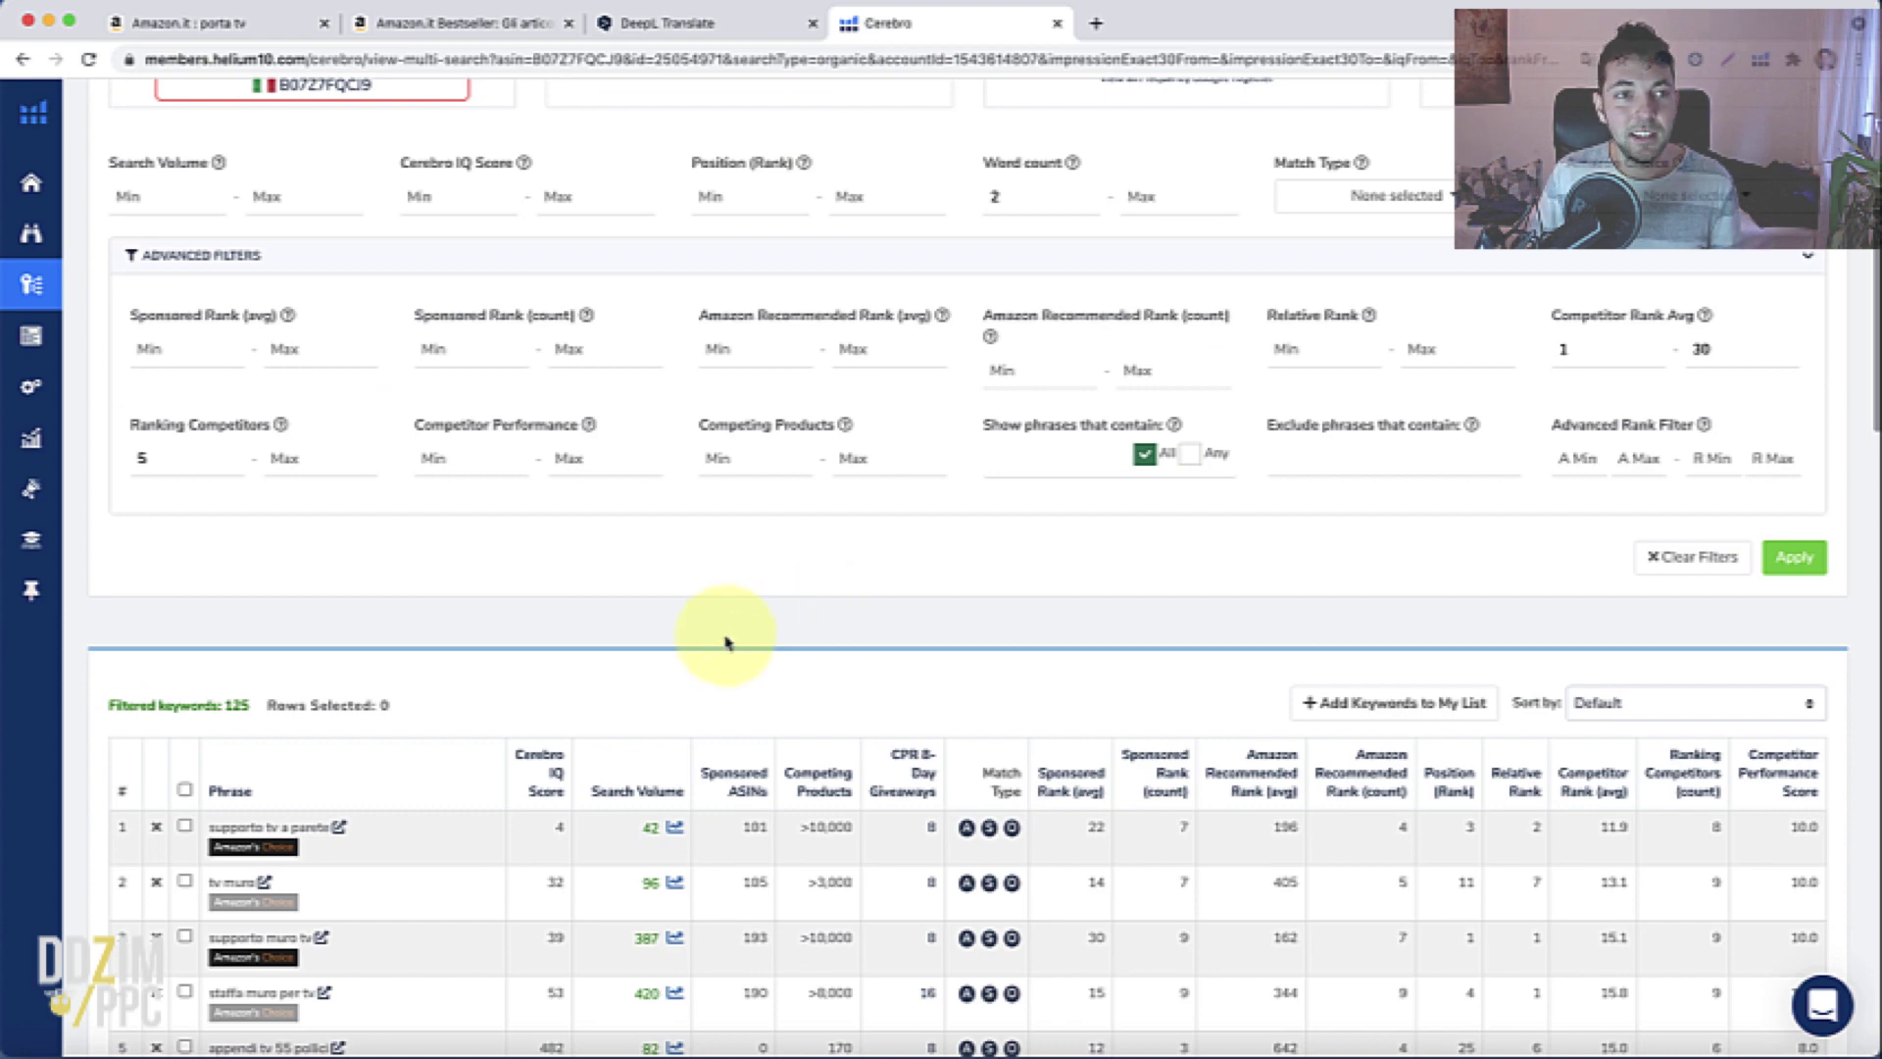
{"action": "scroll", "coordinate": [727, 638], "scroll_direction": "up", "scroll_amount": 1}
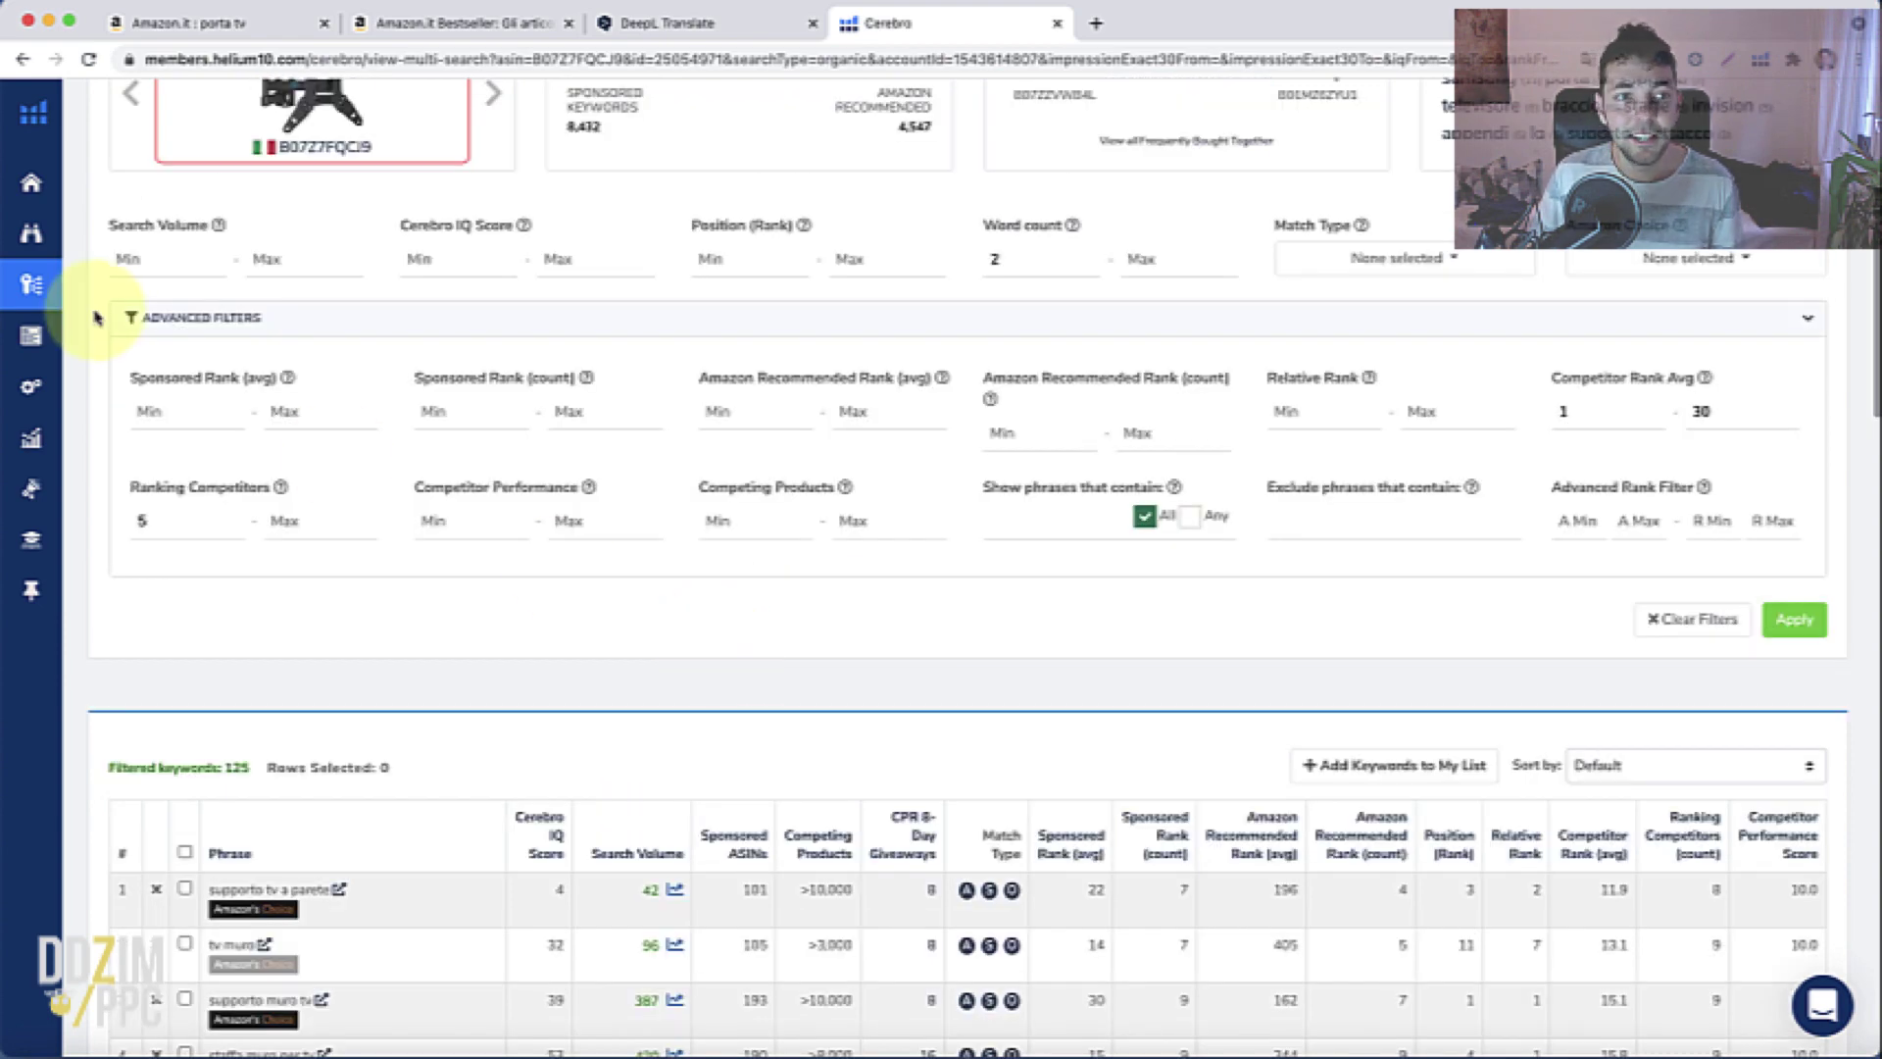
{"action": "left_click", "coordinate": [155, 261]}
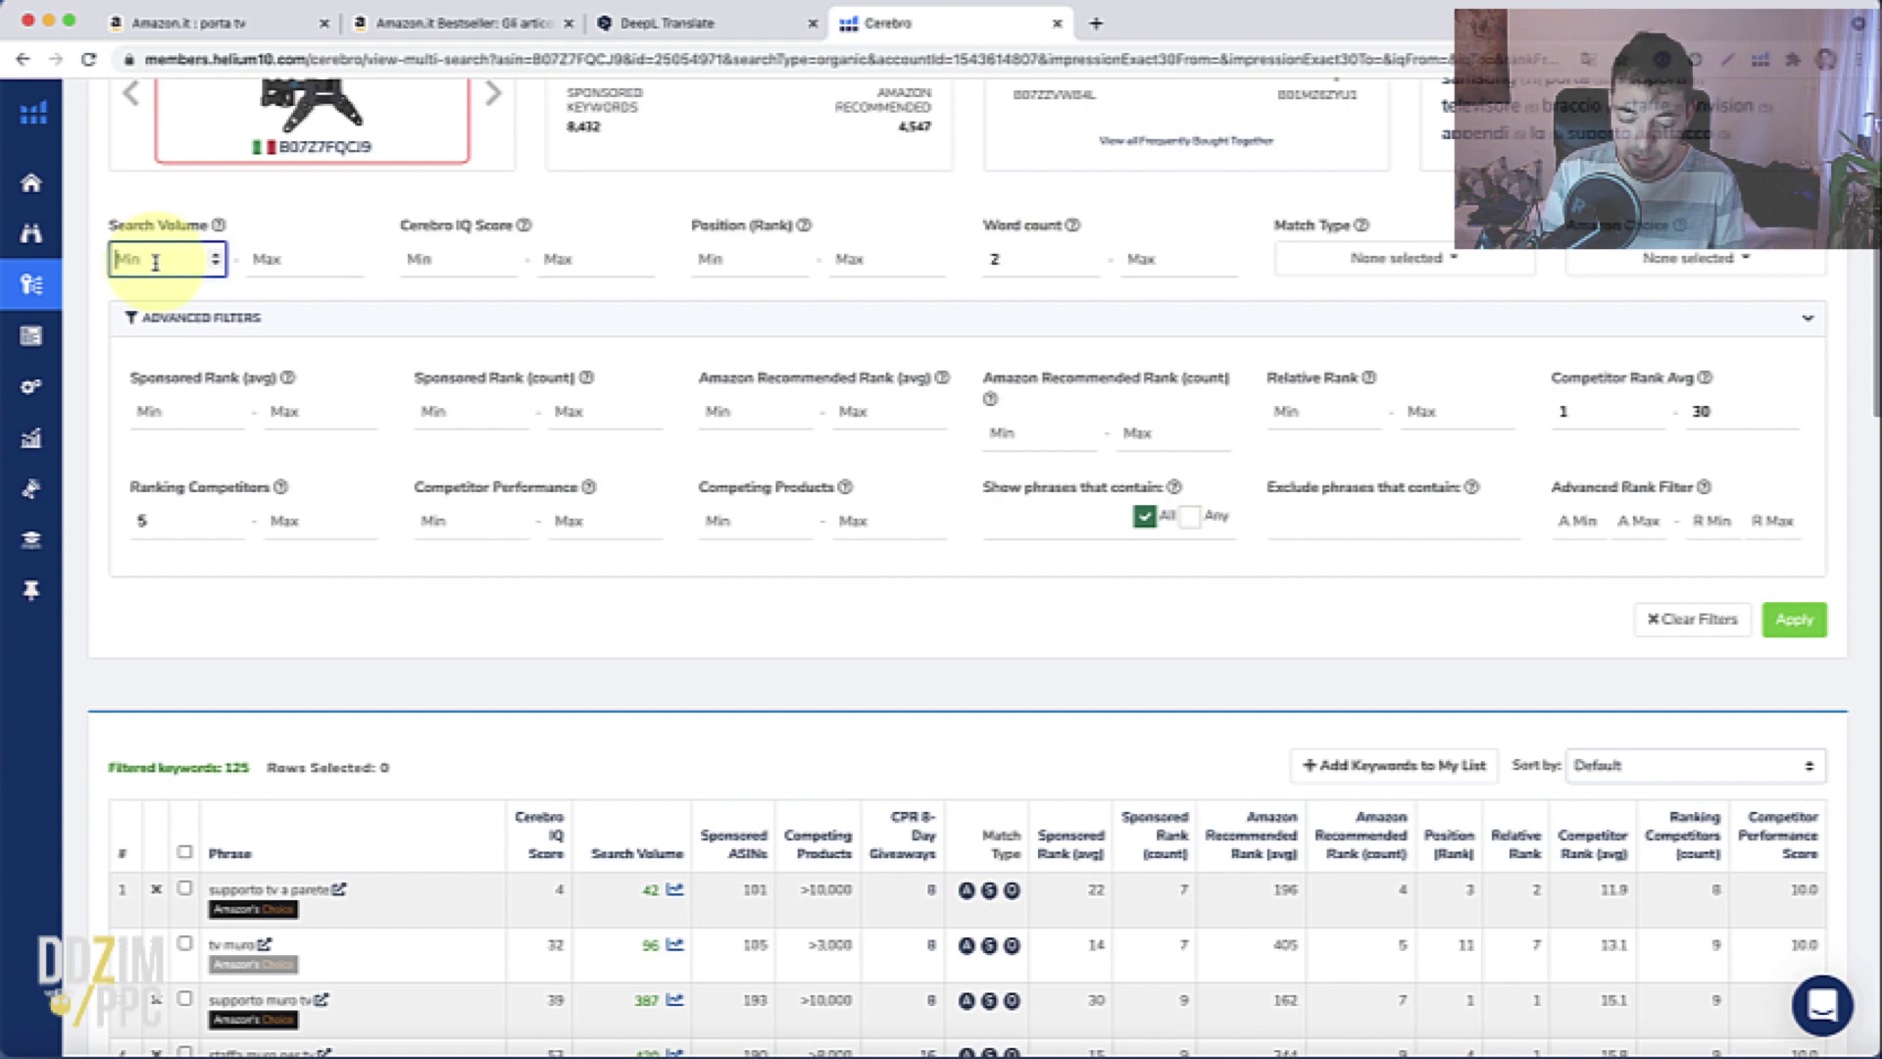
{"action": "type", "text": "50"}
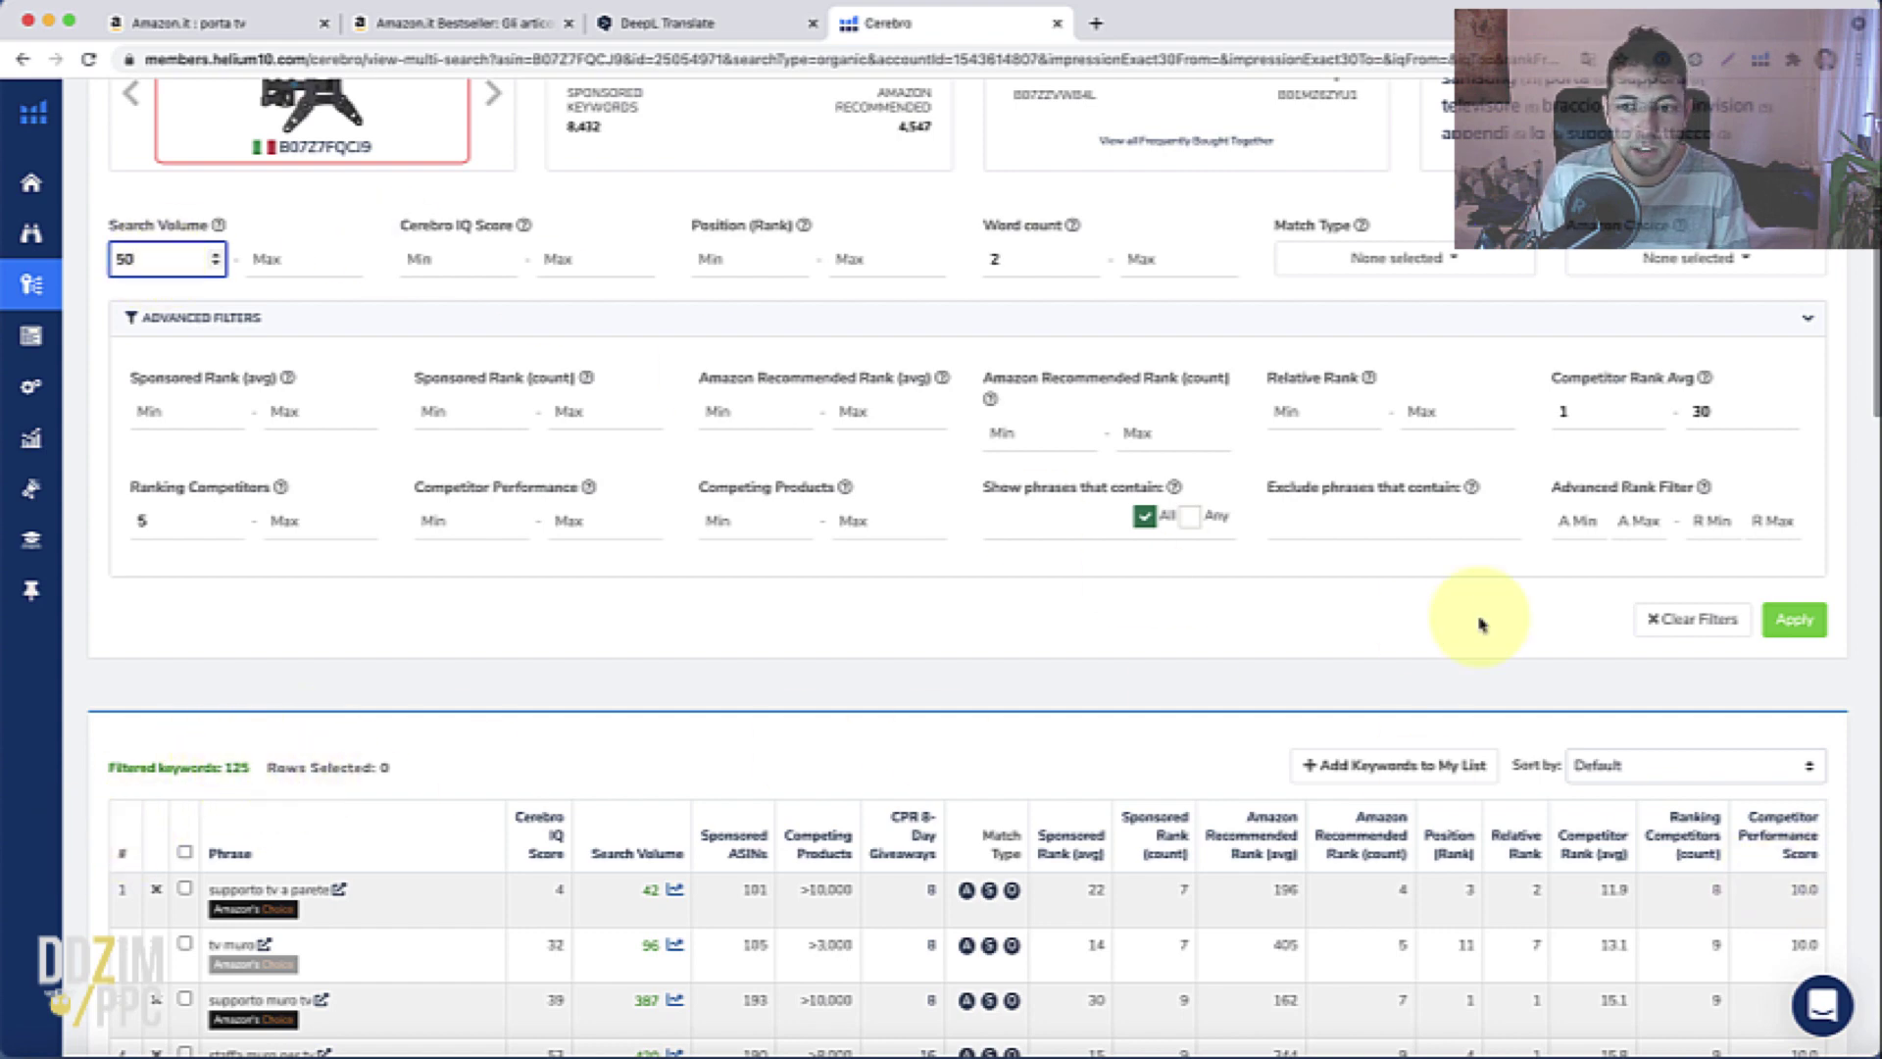
{"action": "left_click", "coordinate": [1786, 631]}
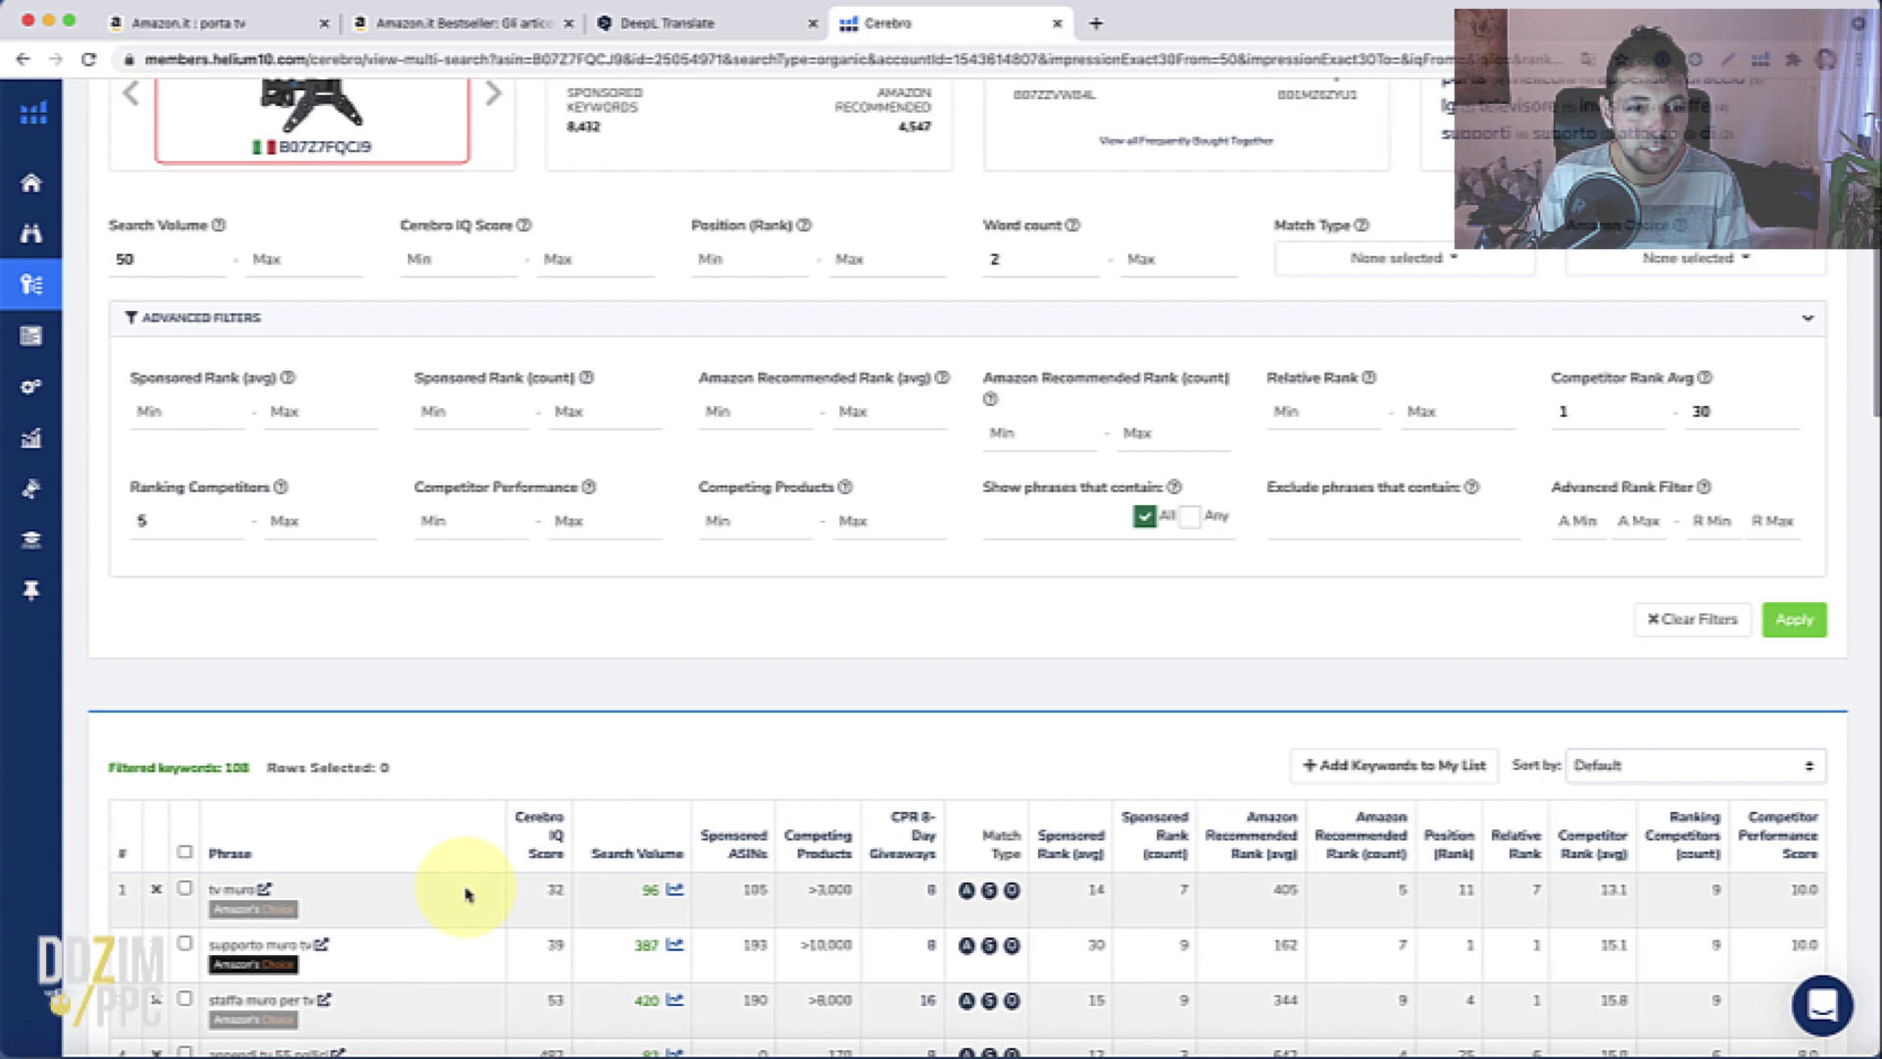
{"action": "scroll", "coordinate": [627, 887], "scroll_direction": "down", "scroll_amount": 3}
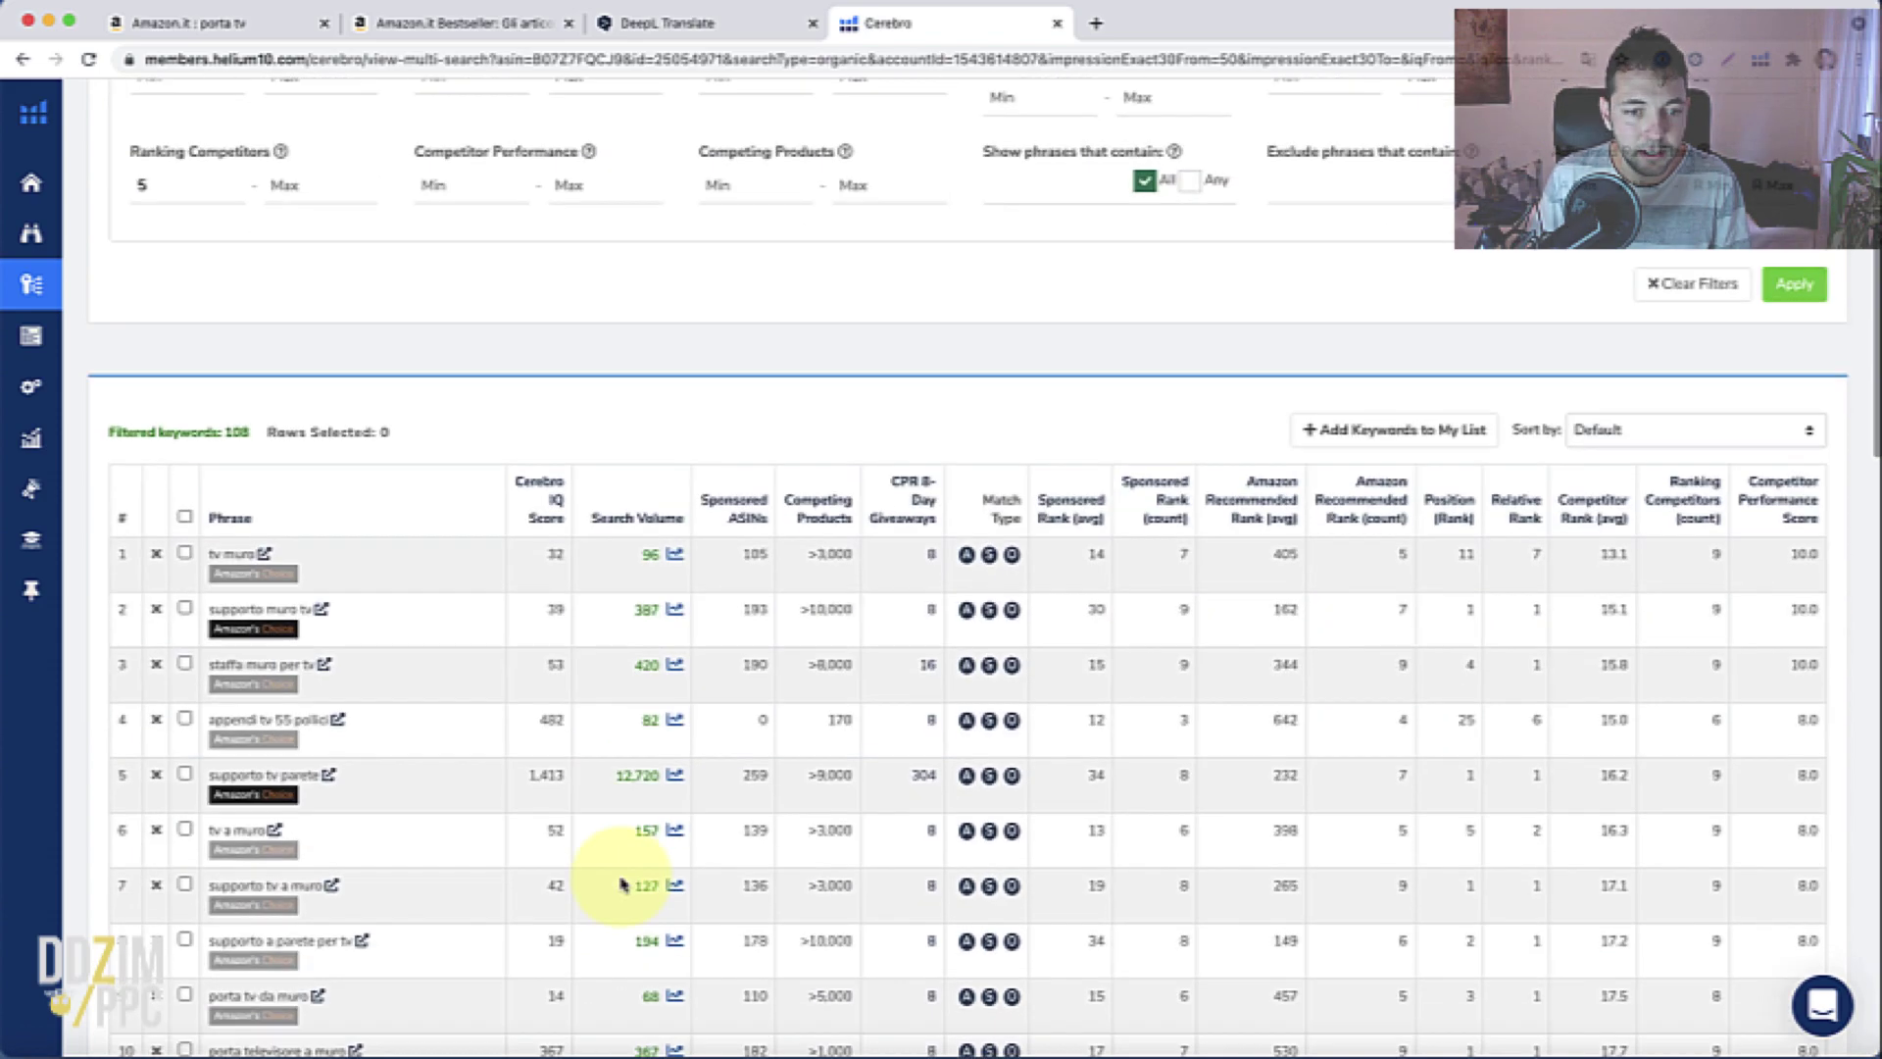
{"action": "scroll", "coordinate": [623, 885], "scroll_direction": "down", "scroll_amount": 10}
{"action": "scroll", "coordinate": [621, 885], "scroll_direction": "down", "scroll_amount": 6}
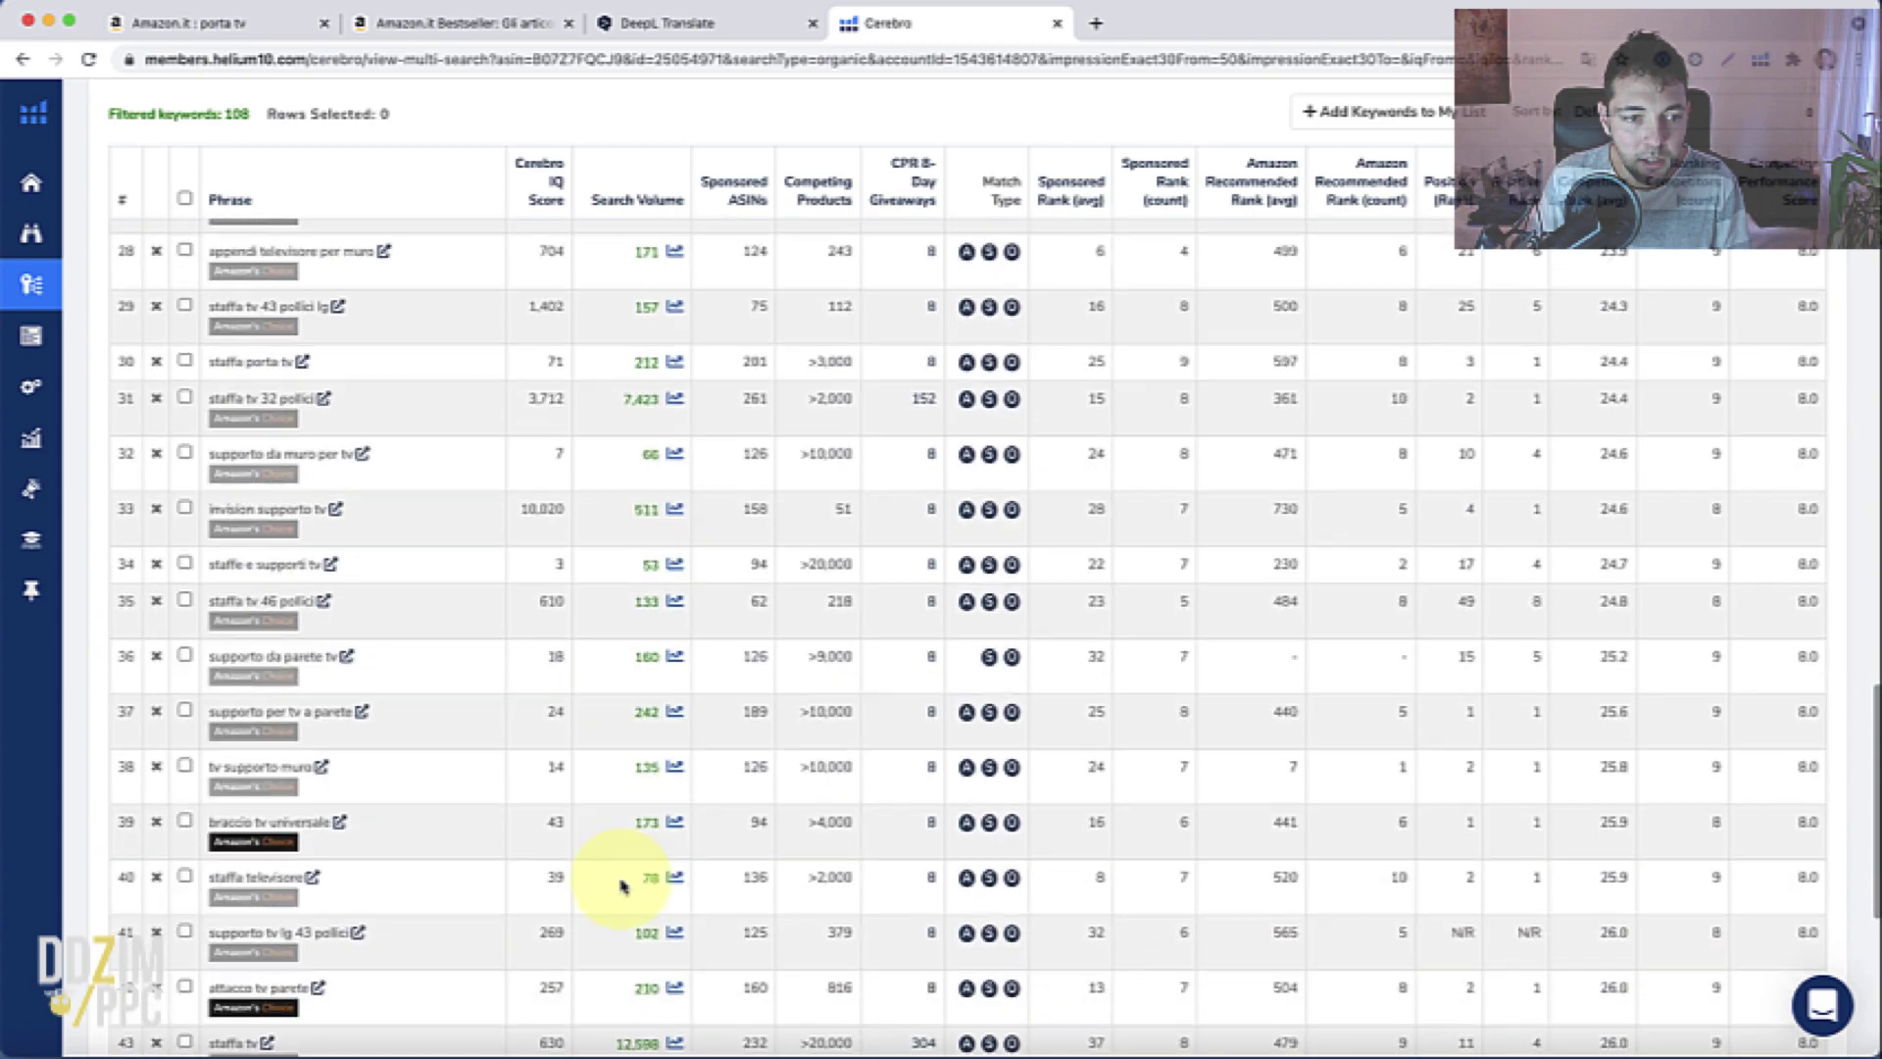
{"action": "scroll", "coordinate": [621, 886], "scroll_direction": "down", "scroll_amount": 2}
Raise the minimum search volume filter to 100 and apply it to the keyword results
{"action": "scroll", "coordinate": [621, 886], "scroll_direction": "up", "scroll_amount": 18}
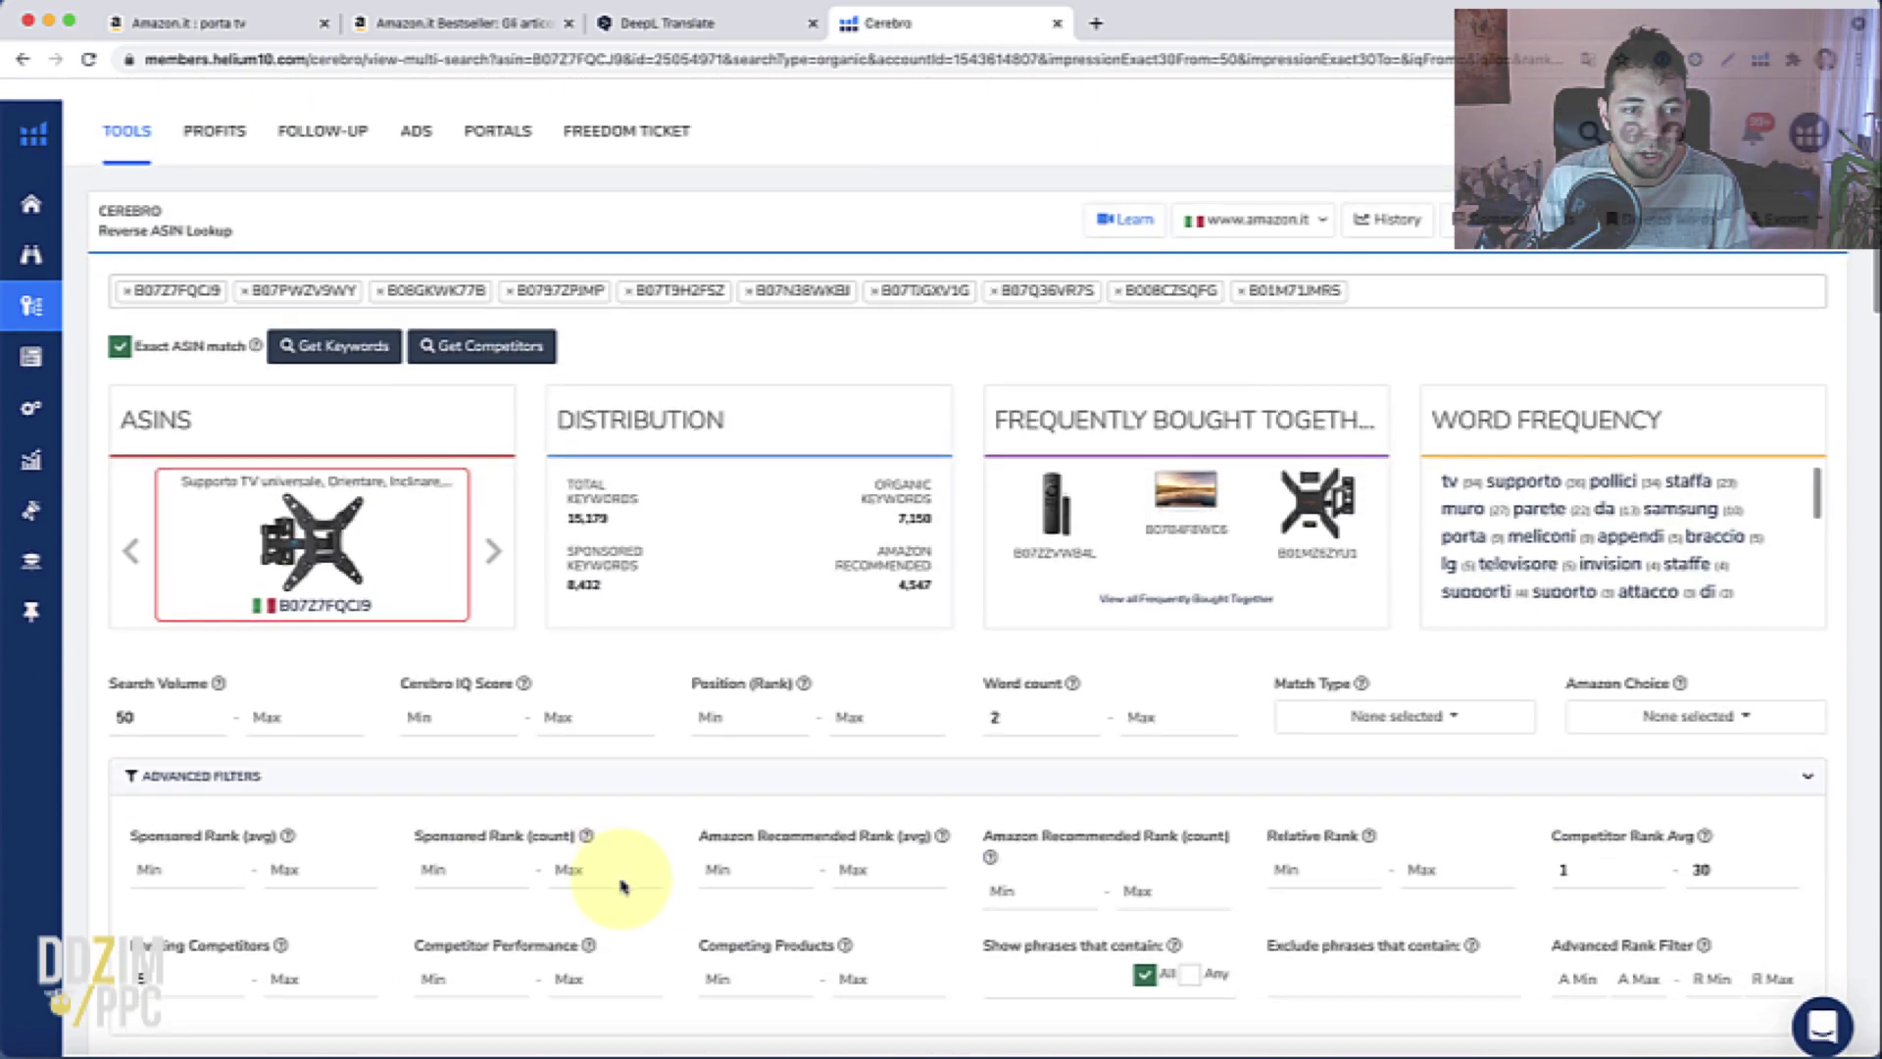
{"action": "double_click", "coordinate": [144, 700]}
{"action": "type", "text": "100"}
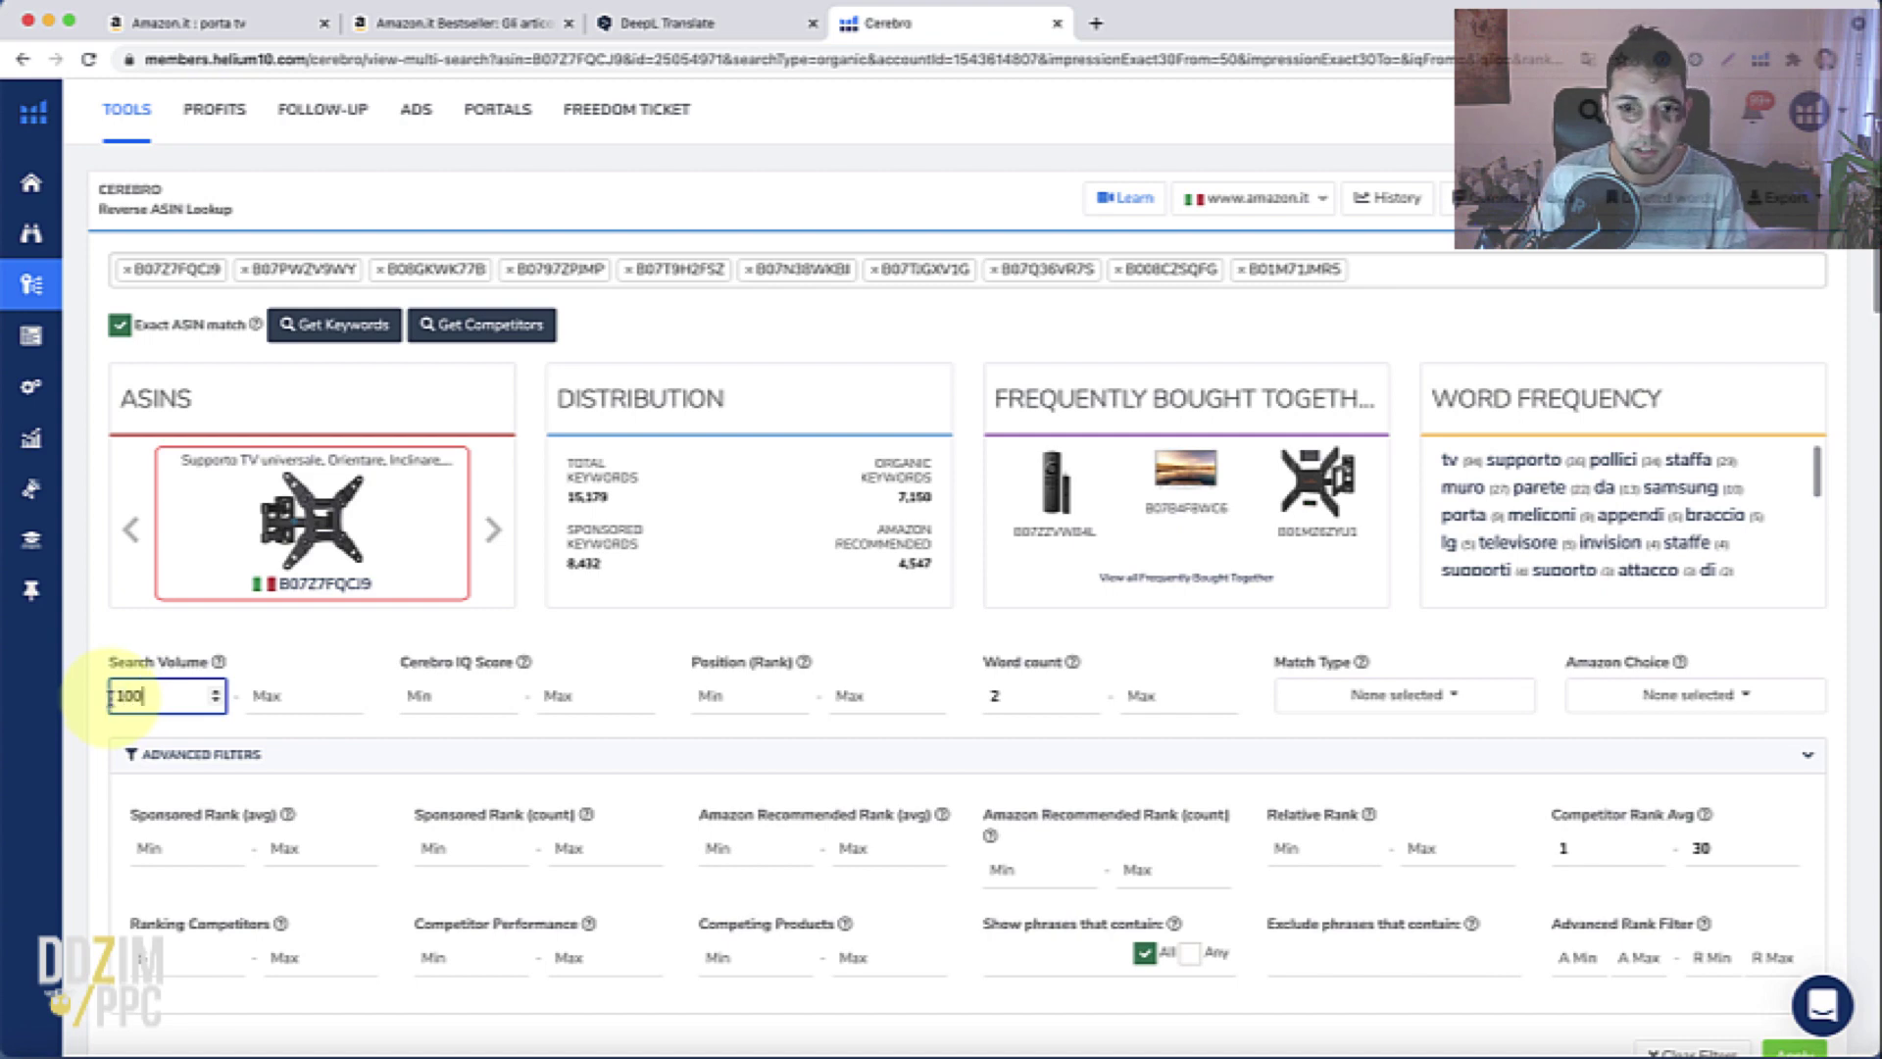
{"action": "scroll", "coordinate": [324, 633], "scroll_direction": "down", "scroll_amount": 1}
{"action": "left_click", "coordinate": [1795, 948]}
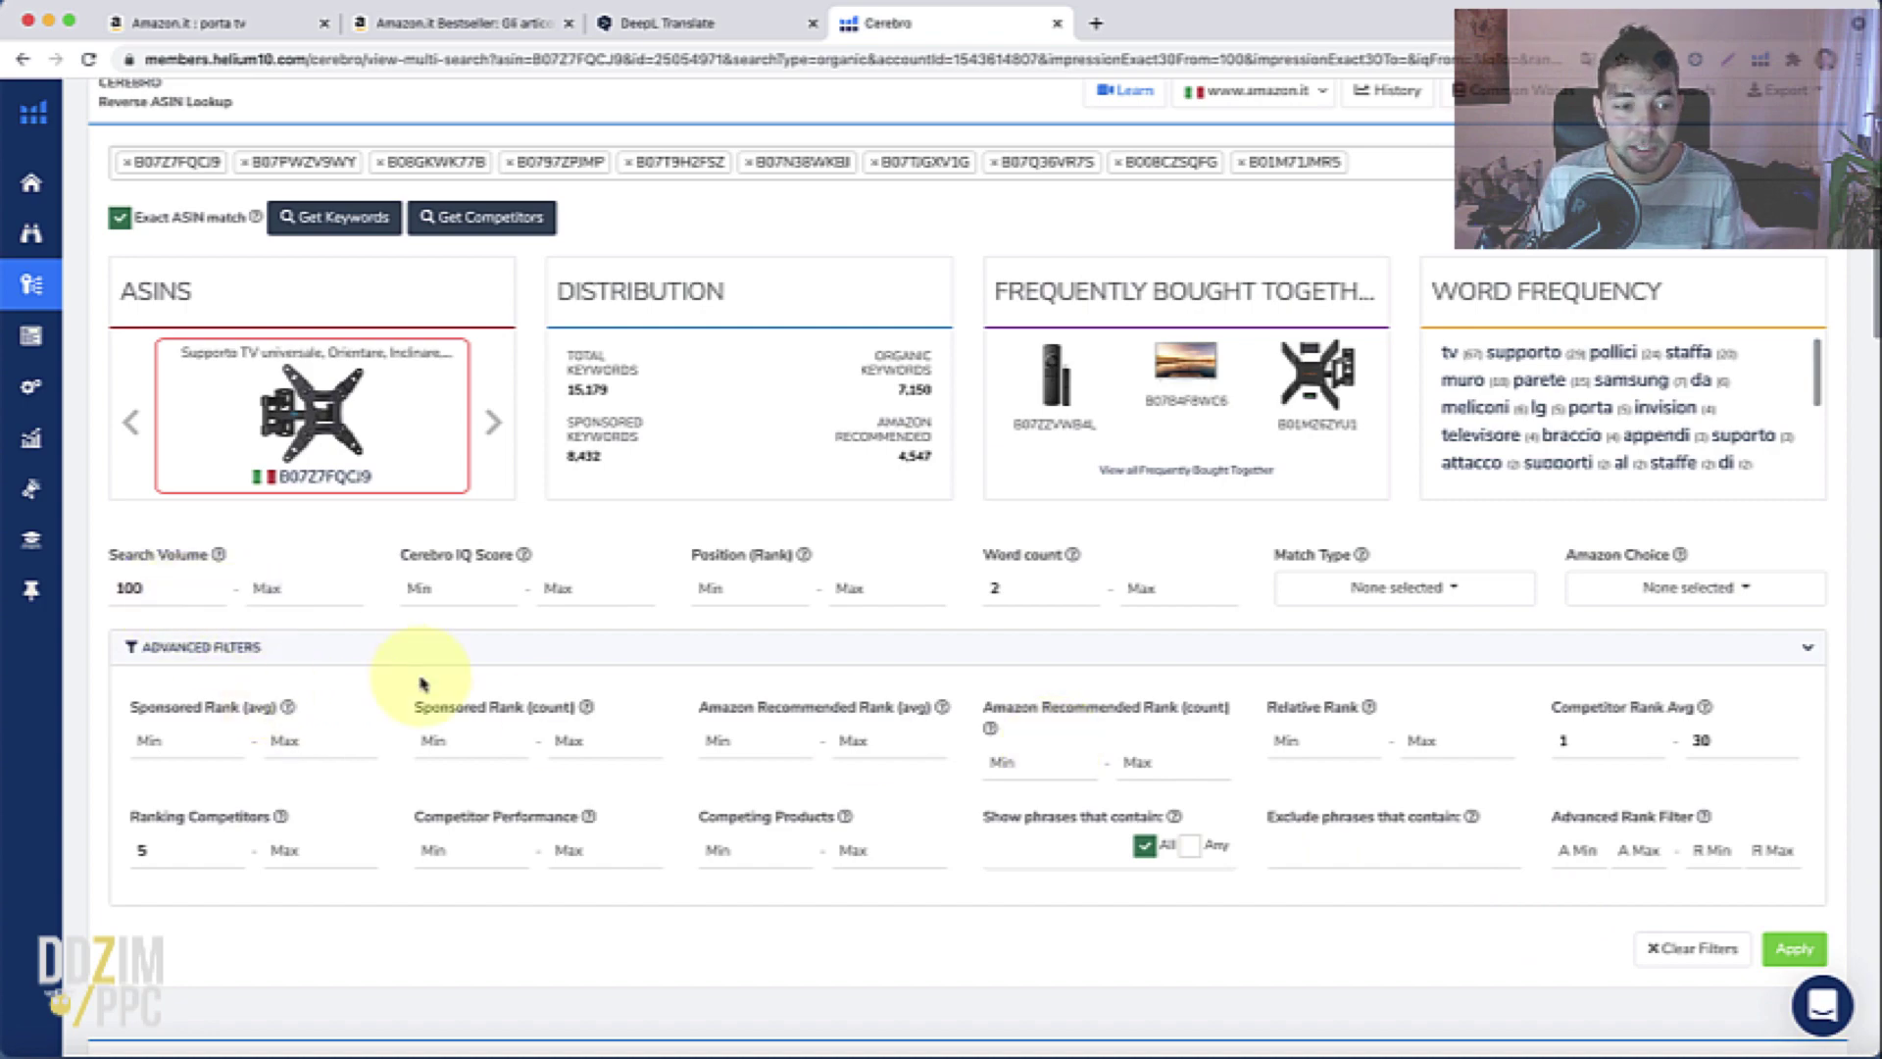
Examine the active competitor rank and ranking competitors filters, the keyword distribution and the search volumes of the filtered phrases
{"action": "scroll", "coordinate": [436, 706], "scroll_direction": "down", "scroll_amount": 1}
{"action": "scroll", "coordinate": [436, 706], "scroll_direction": "down", "scroll_amount": 3}
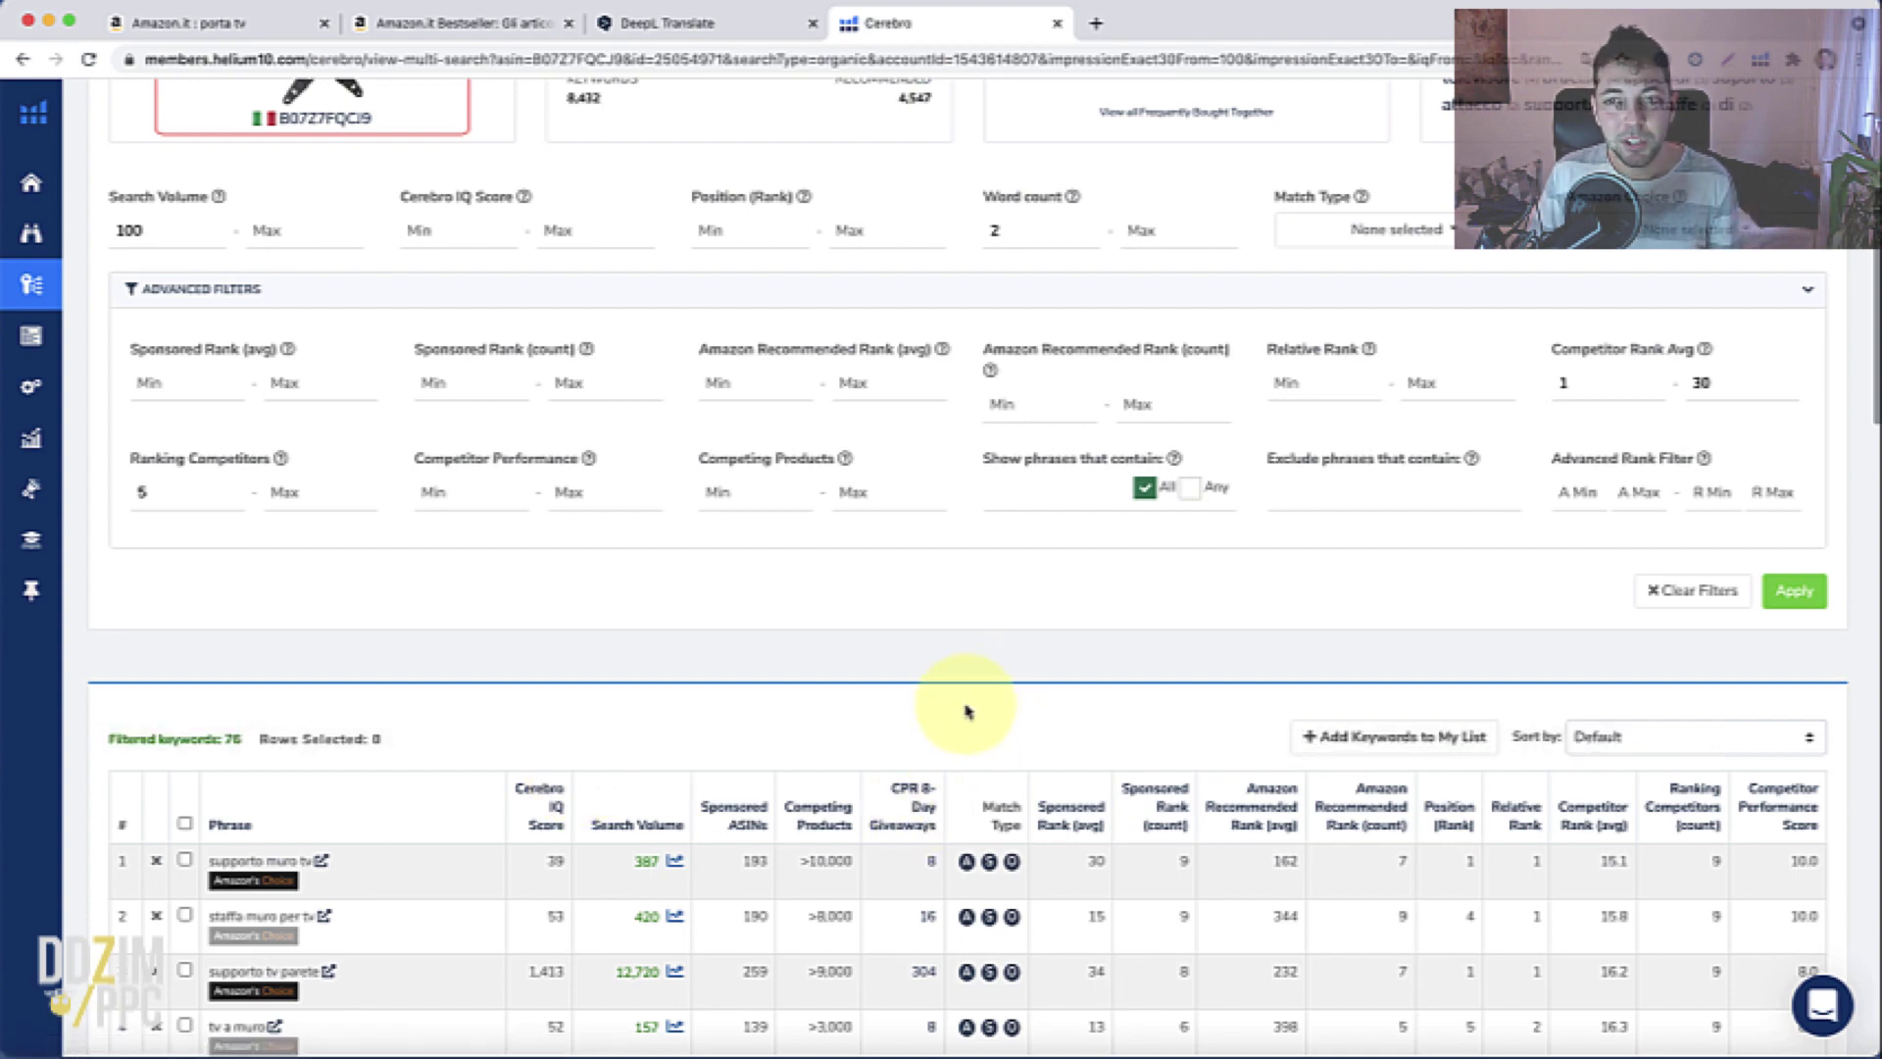
{"action": "left_click", "coordinate": [1692, 384]}
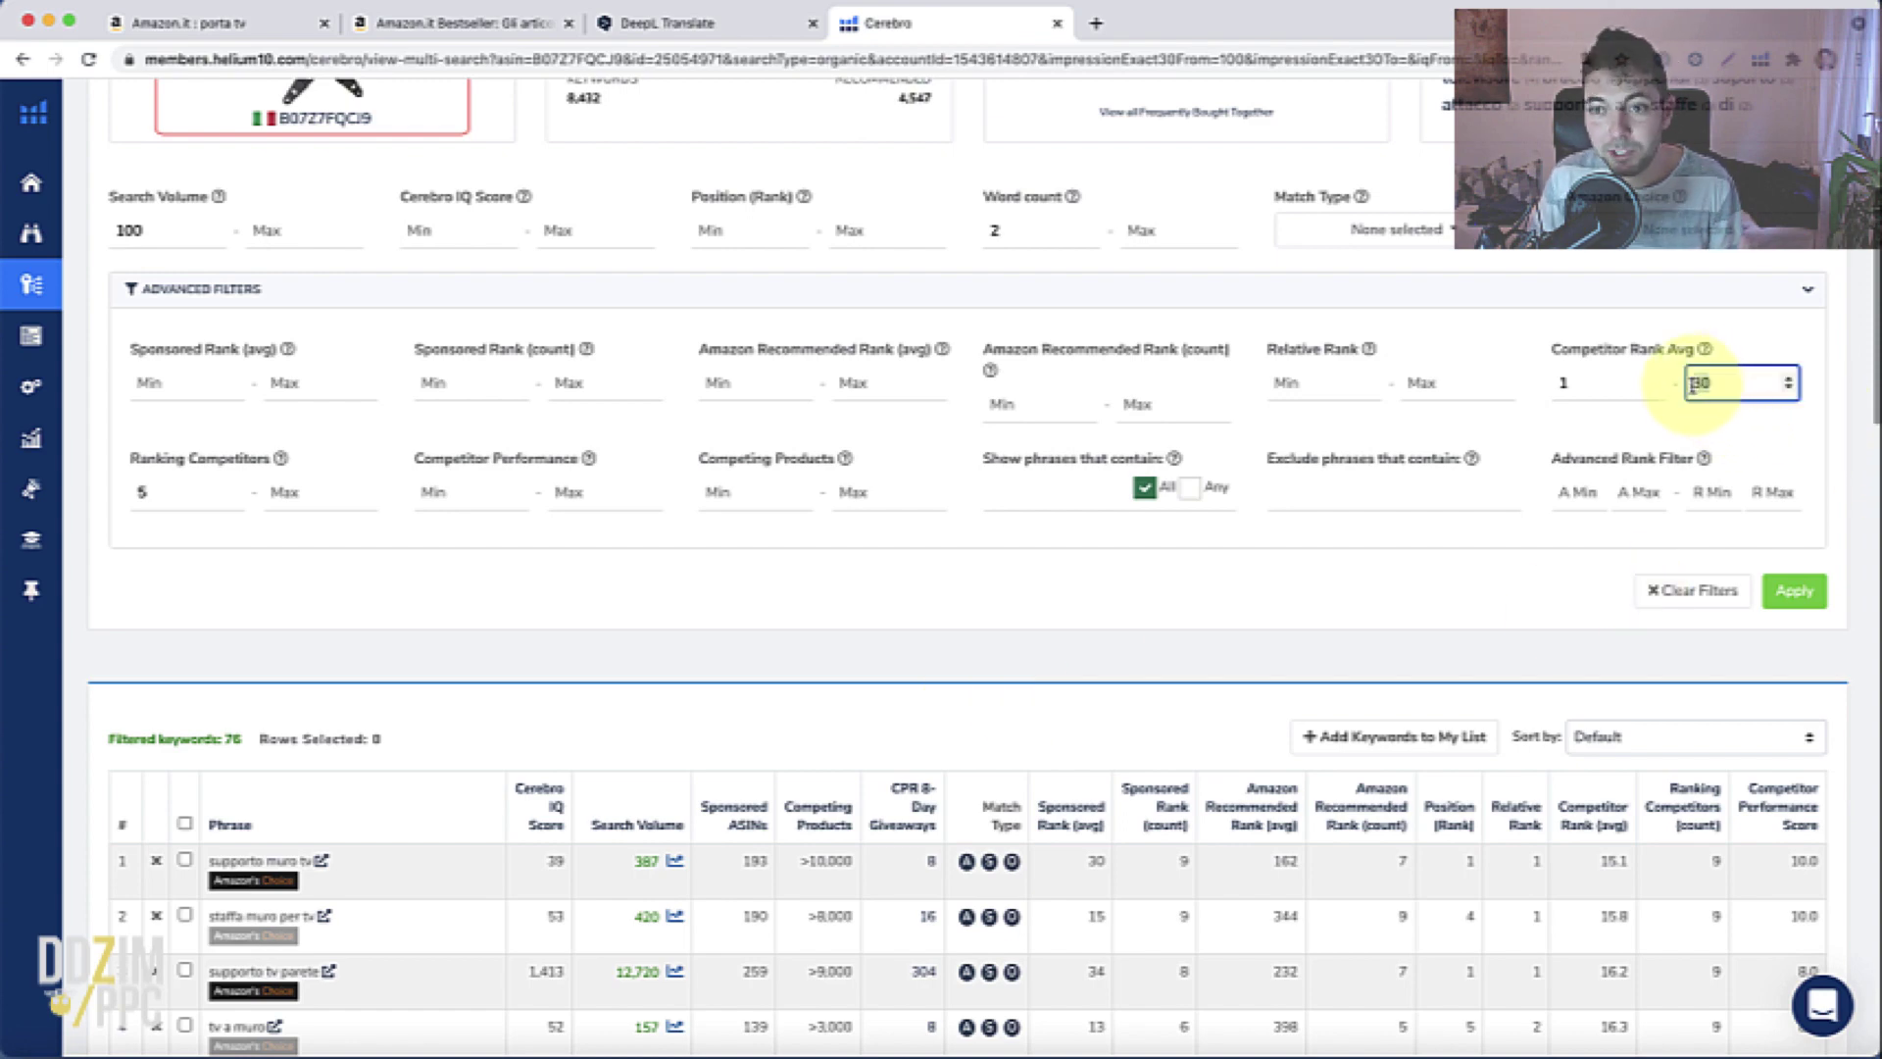
{"action": "left_click", "coordinate": [137, 493]}
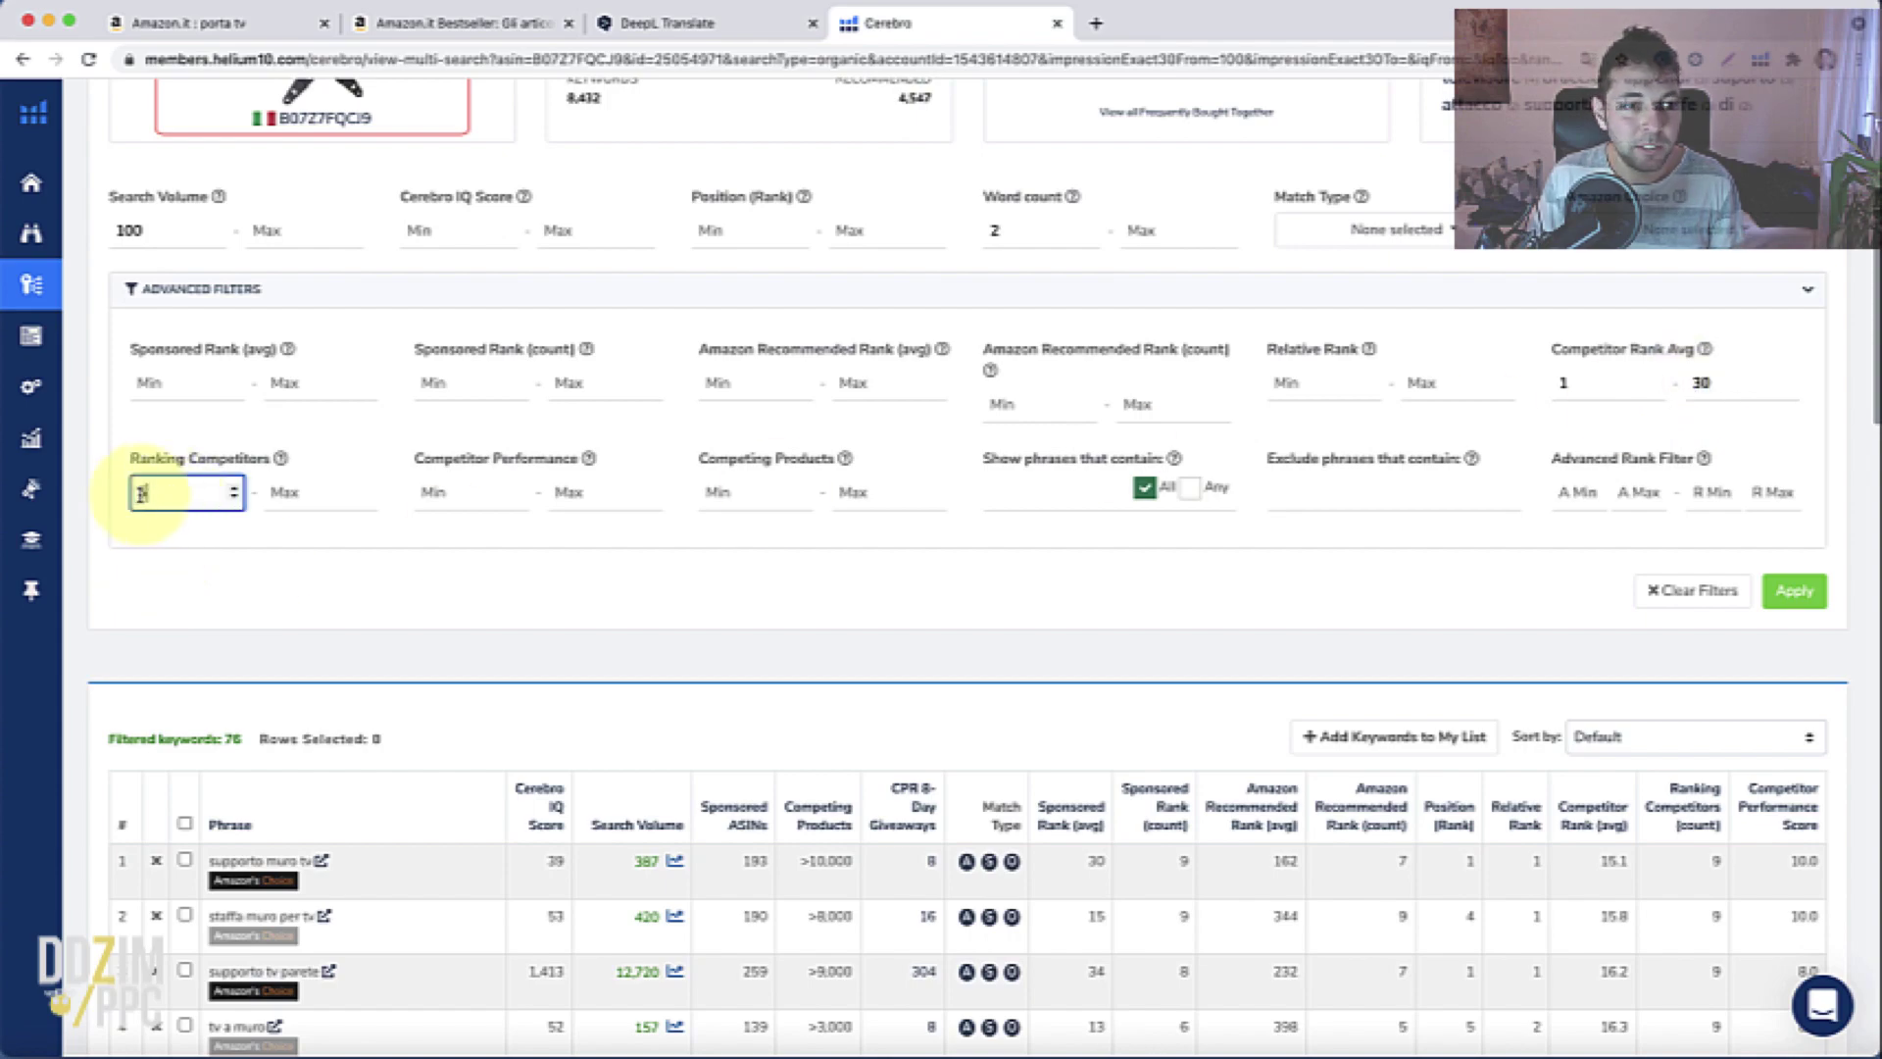
{"action": "scroll", "coordinate": [324, 592], "scroll_direction": "up", "scroll_amount": 4}
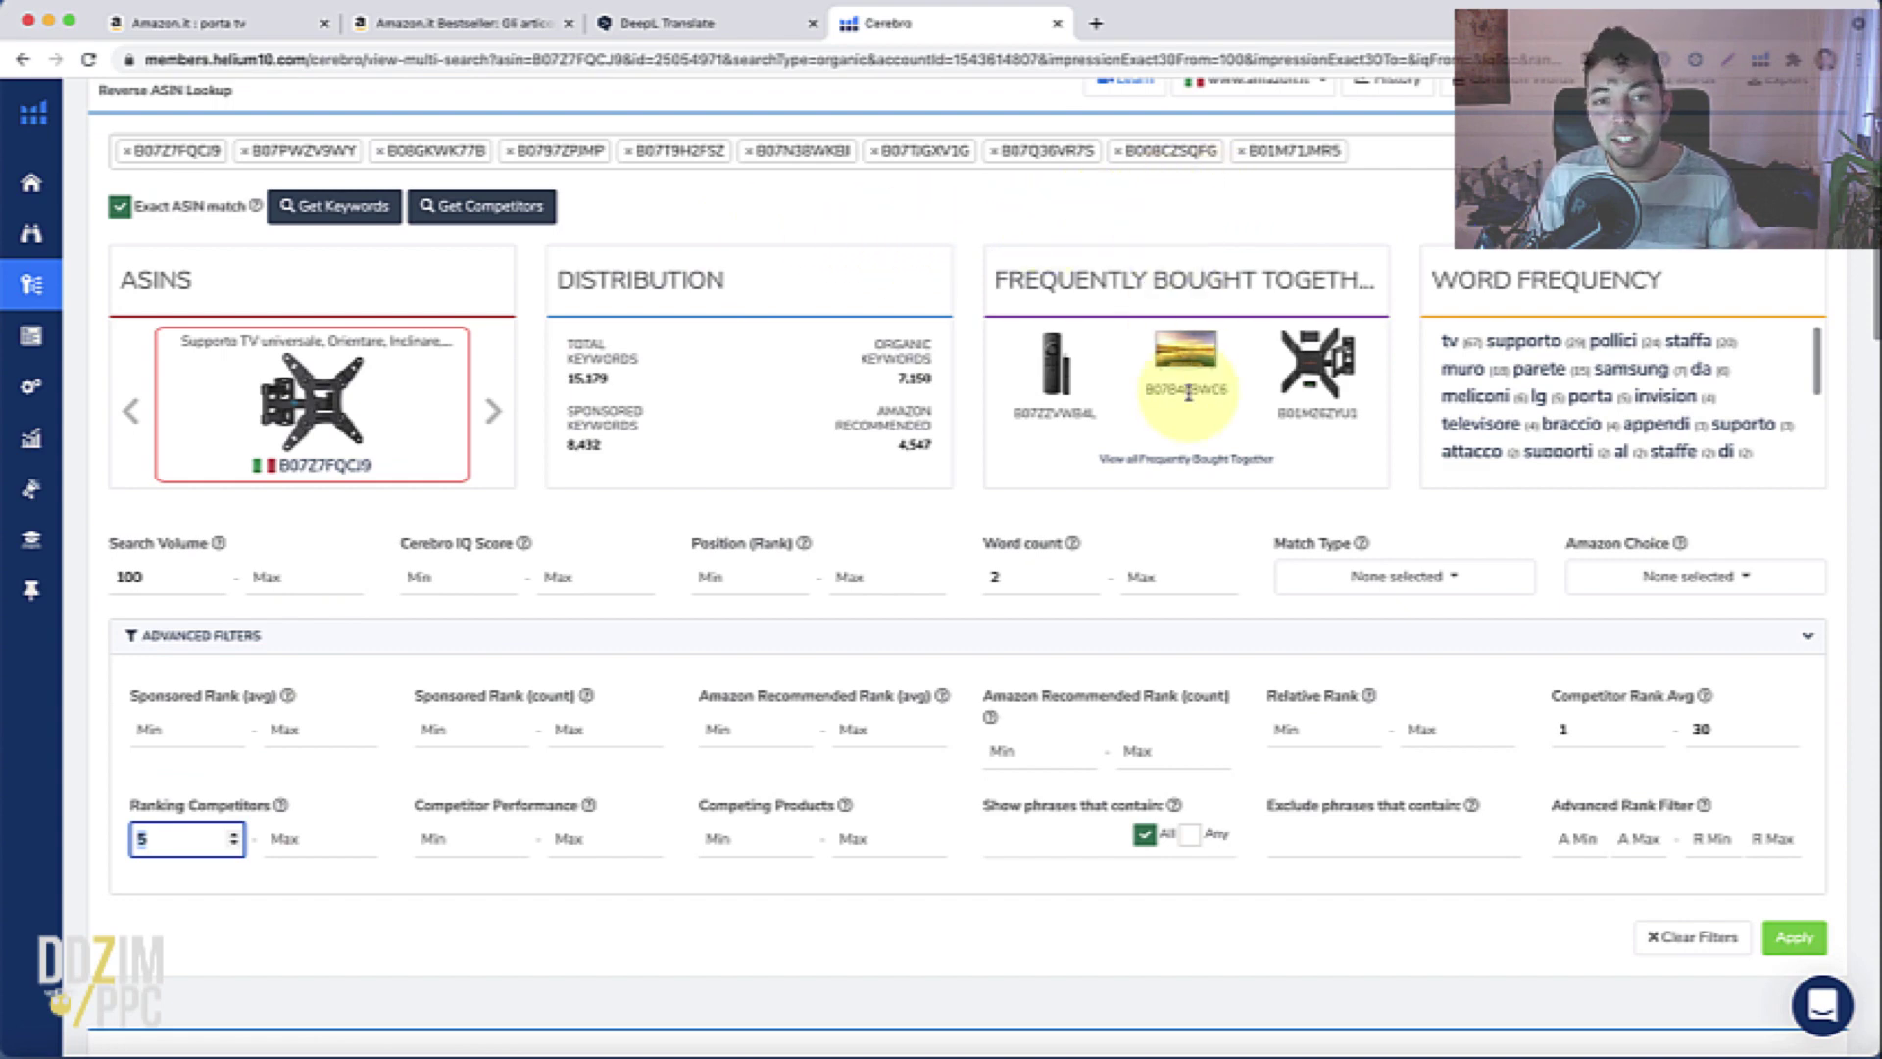
{"action": "mouse_move", "coordinate": [799, 407]}
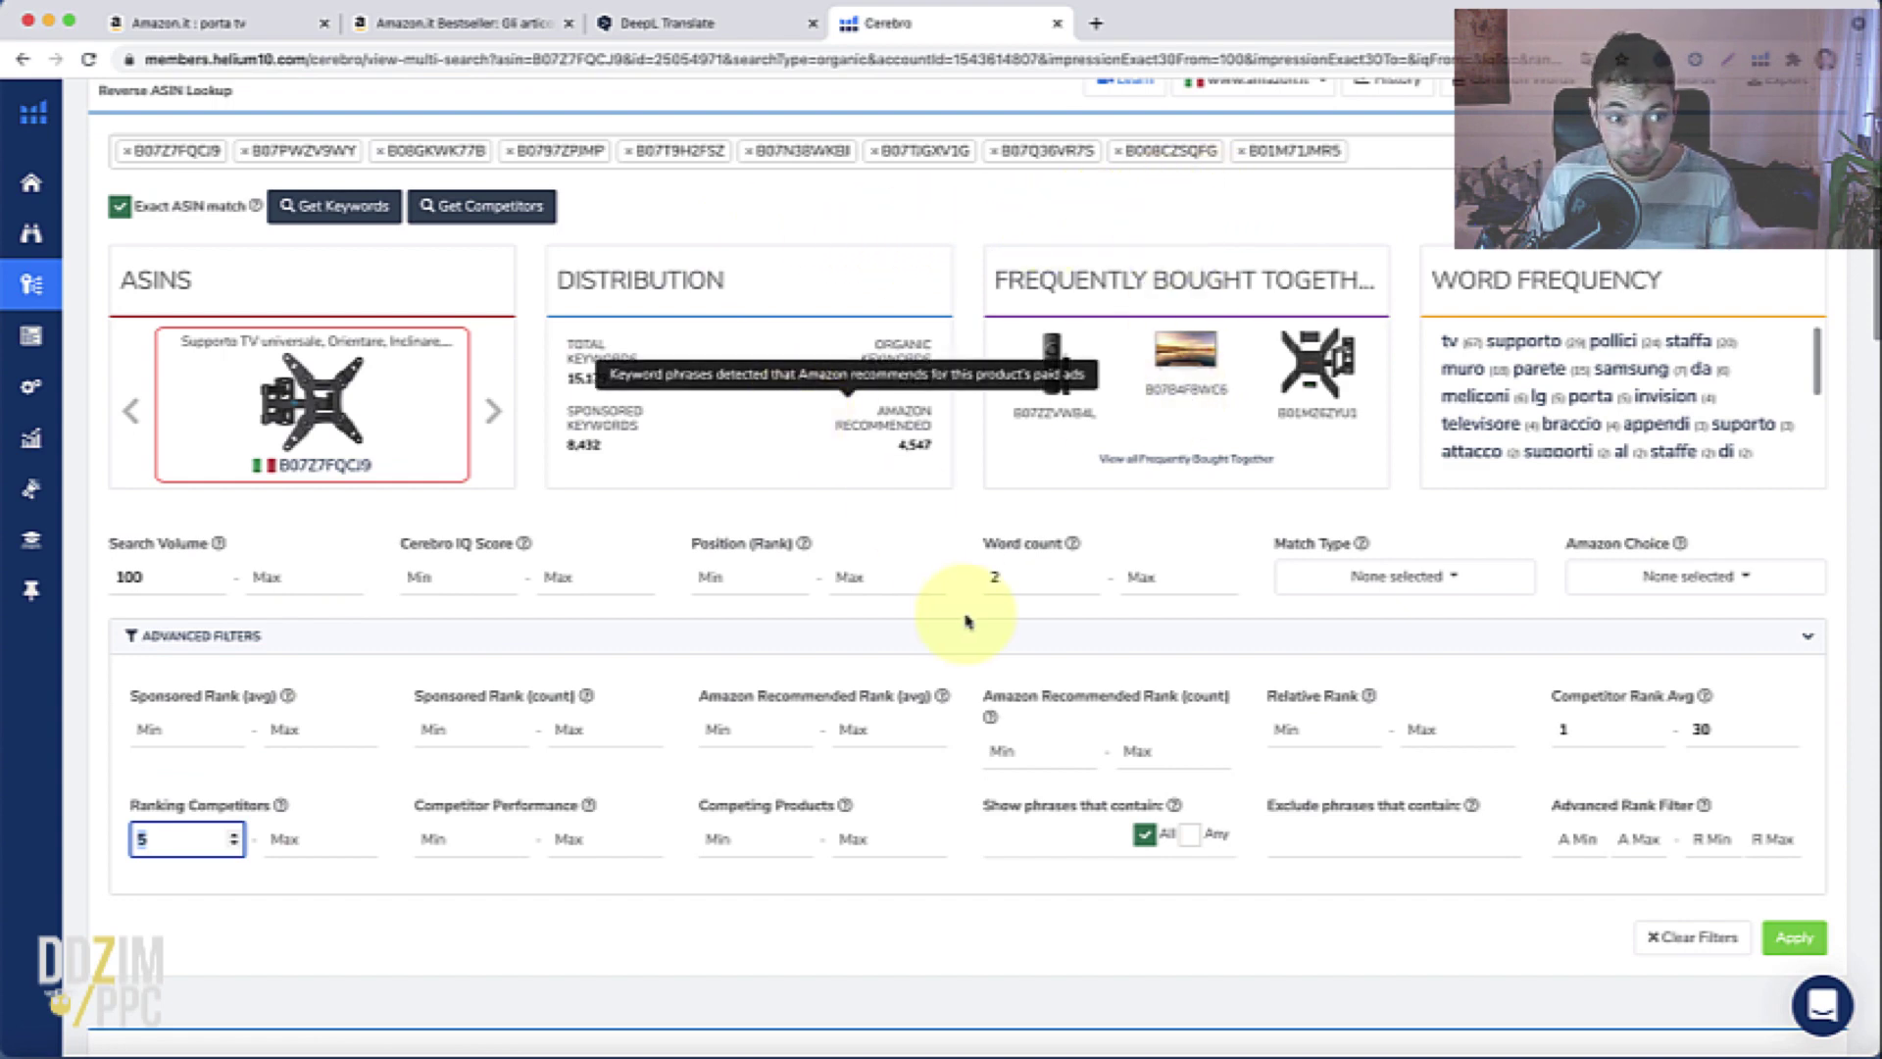
{"action": "scroll", "coordinate": [1186, 755], "scroll_direction": "down", "scroll_amount": 3}
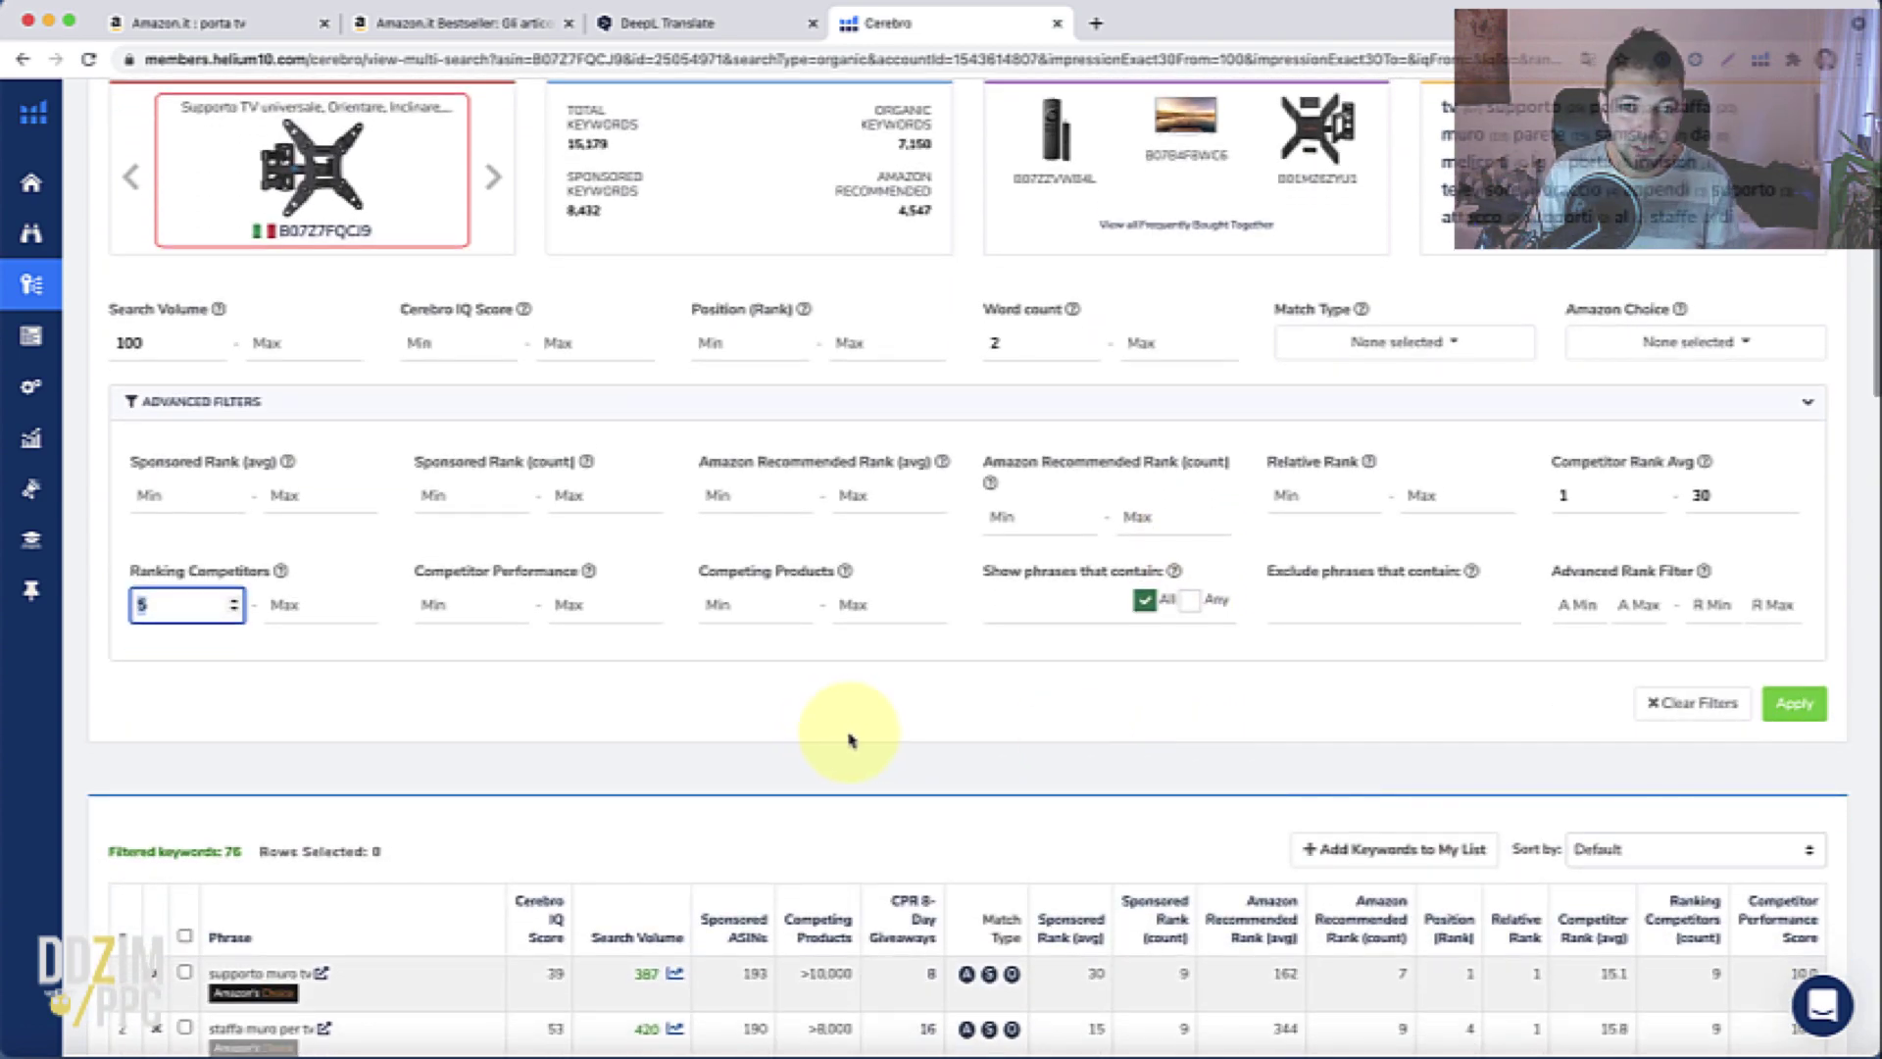
{"action": "scroll", "coordinate": [643, 740], "scroll_direction": "down", "scroll_amount": 3}
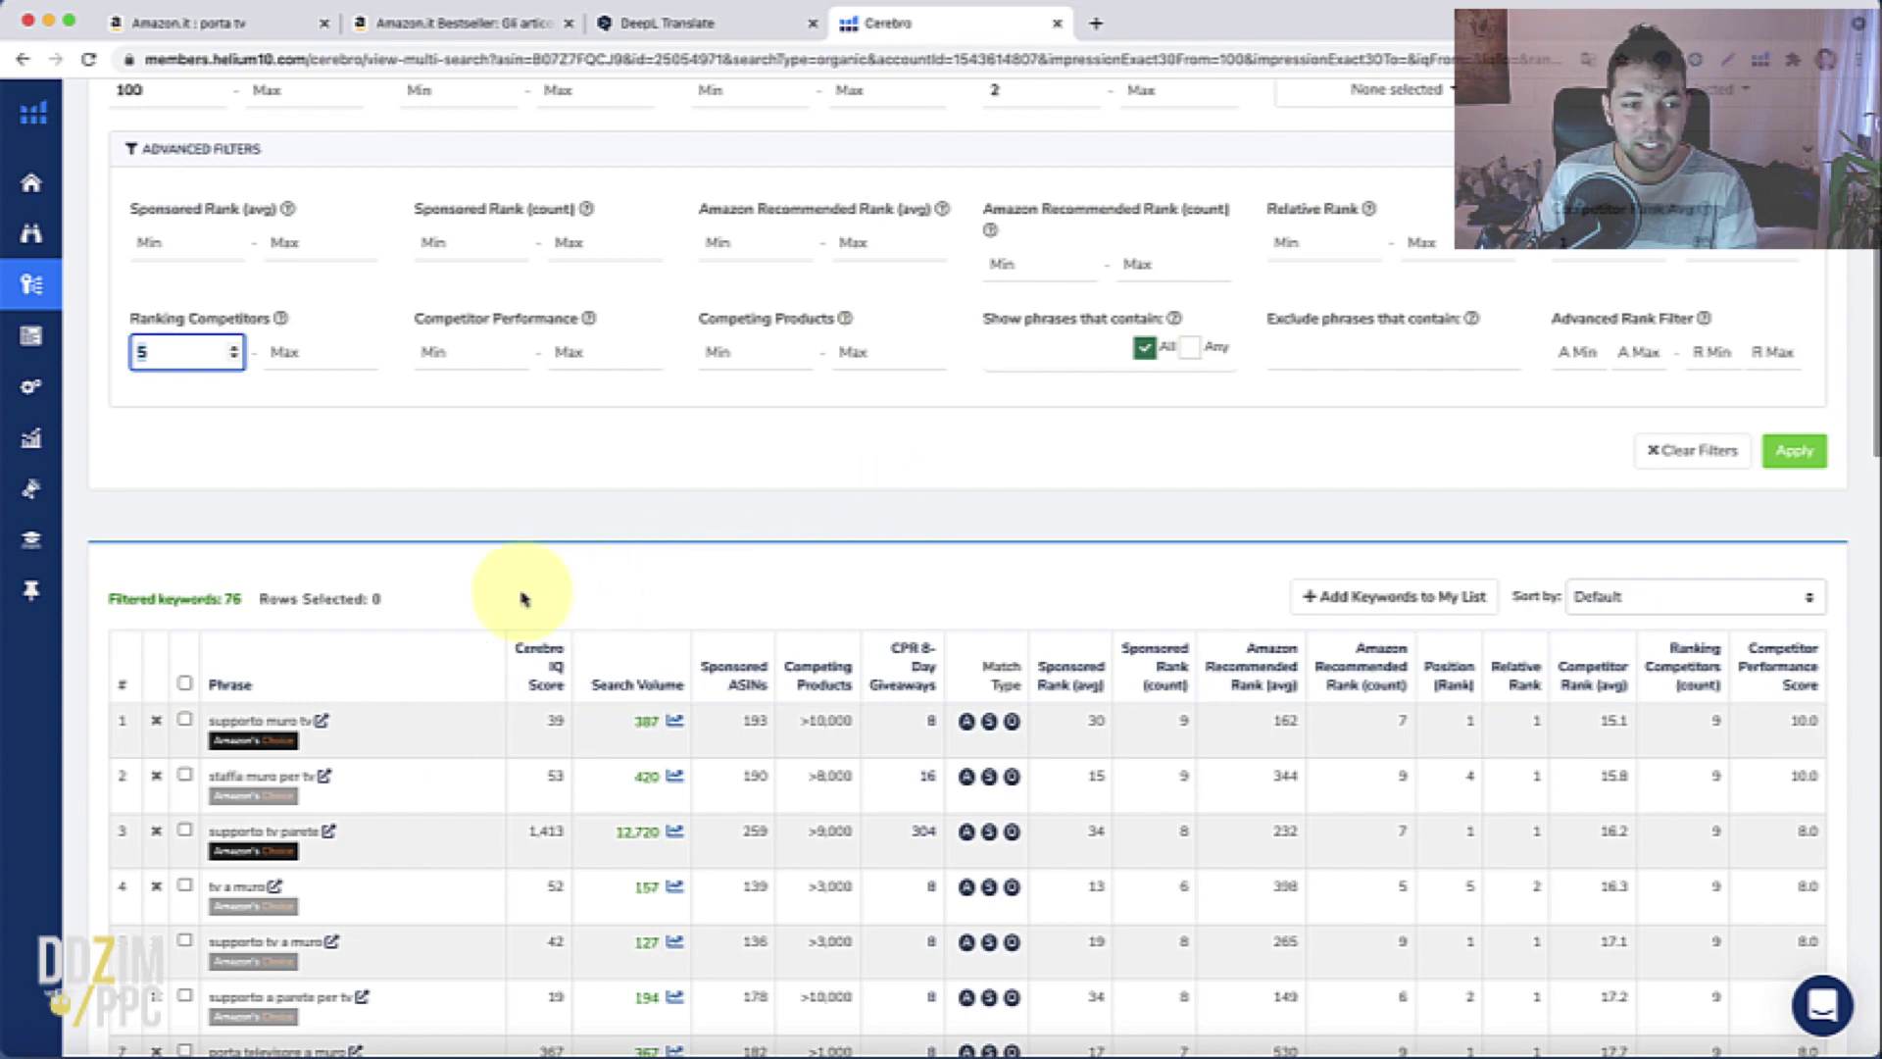
{"action": "scroll", "coordinate": [549, 588], "scroll_direction": "down", "scroll_amount": 7}
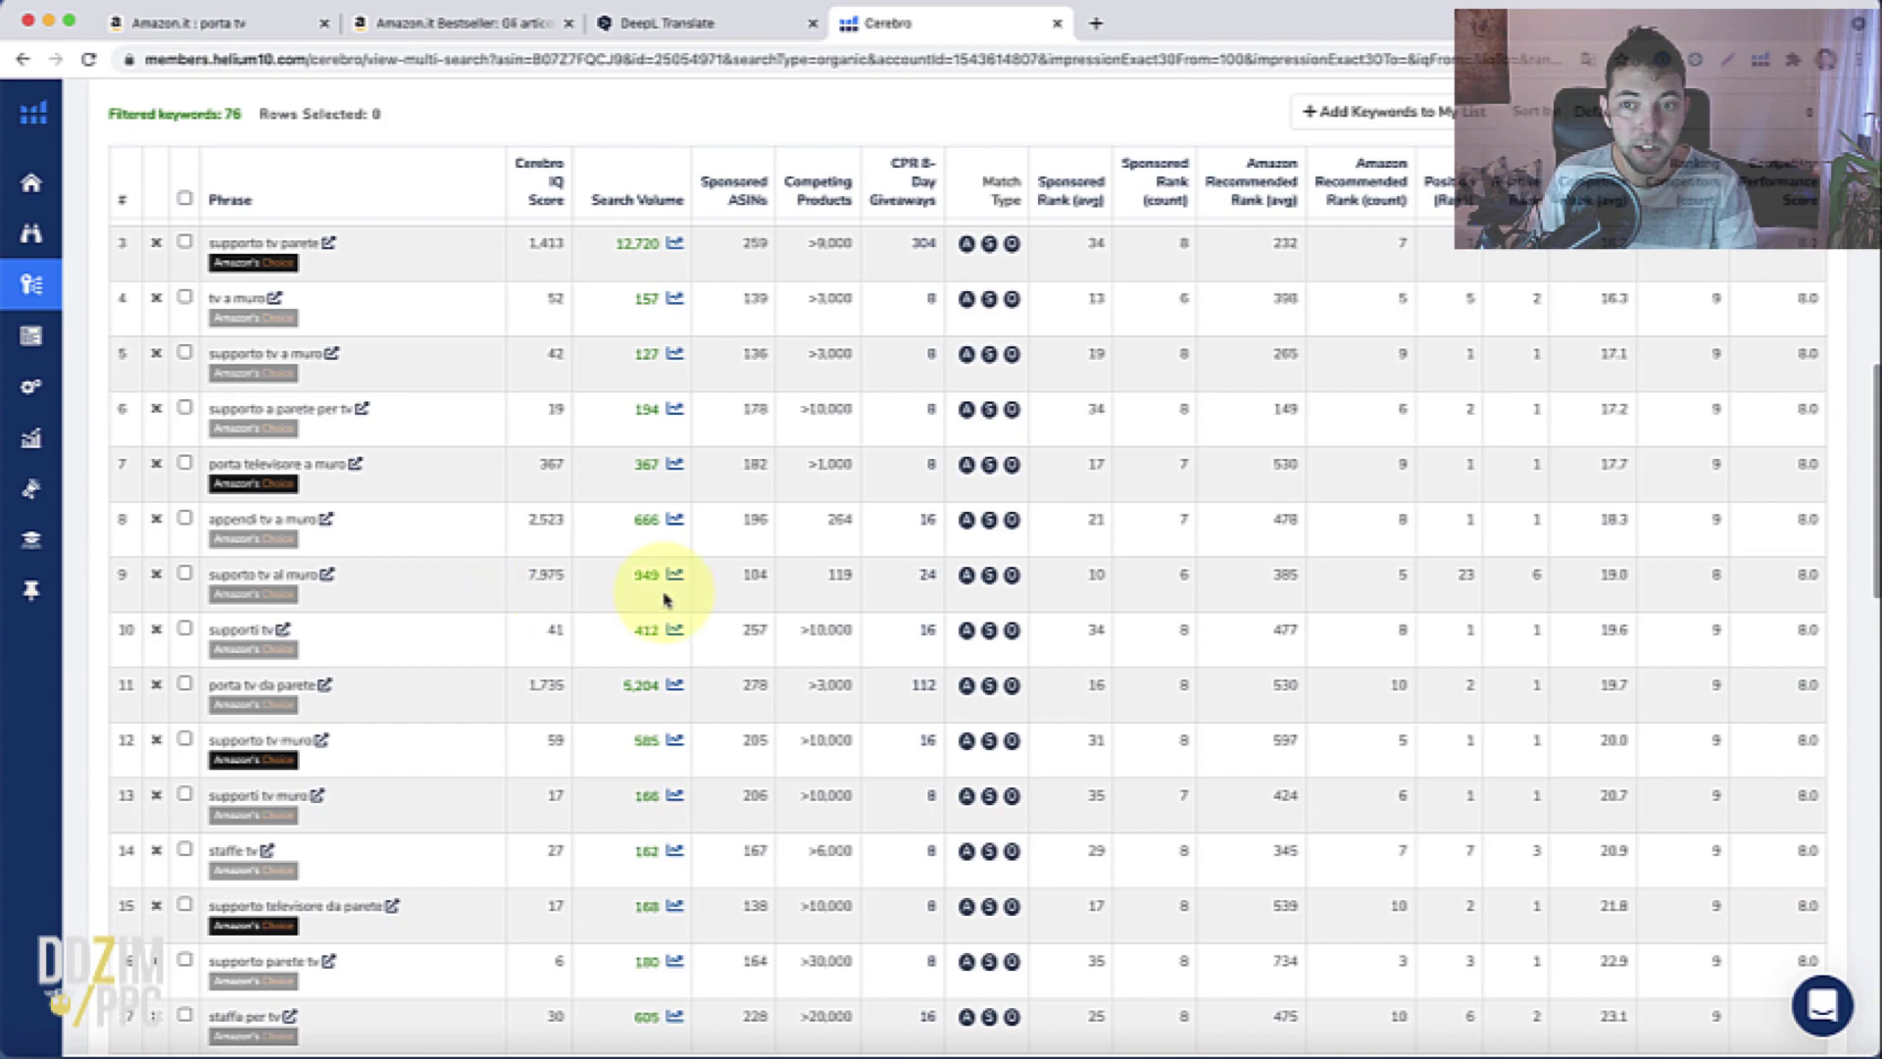
Export the filtered keyword list by copying it to the clipboard
{"action": "scroll", "coordinate": [1702, 633], "scroll_direction": "up", "scroll_amount": 8}
{"action": "scroll", "coordinate": [1683, 638], "scroll_direction": "up", "scroll_amount": 4}
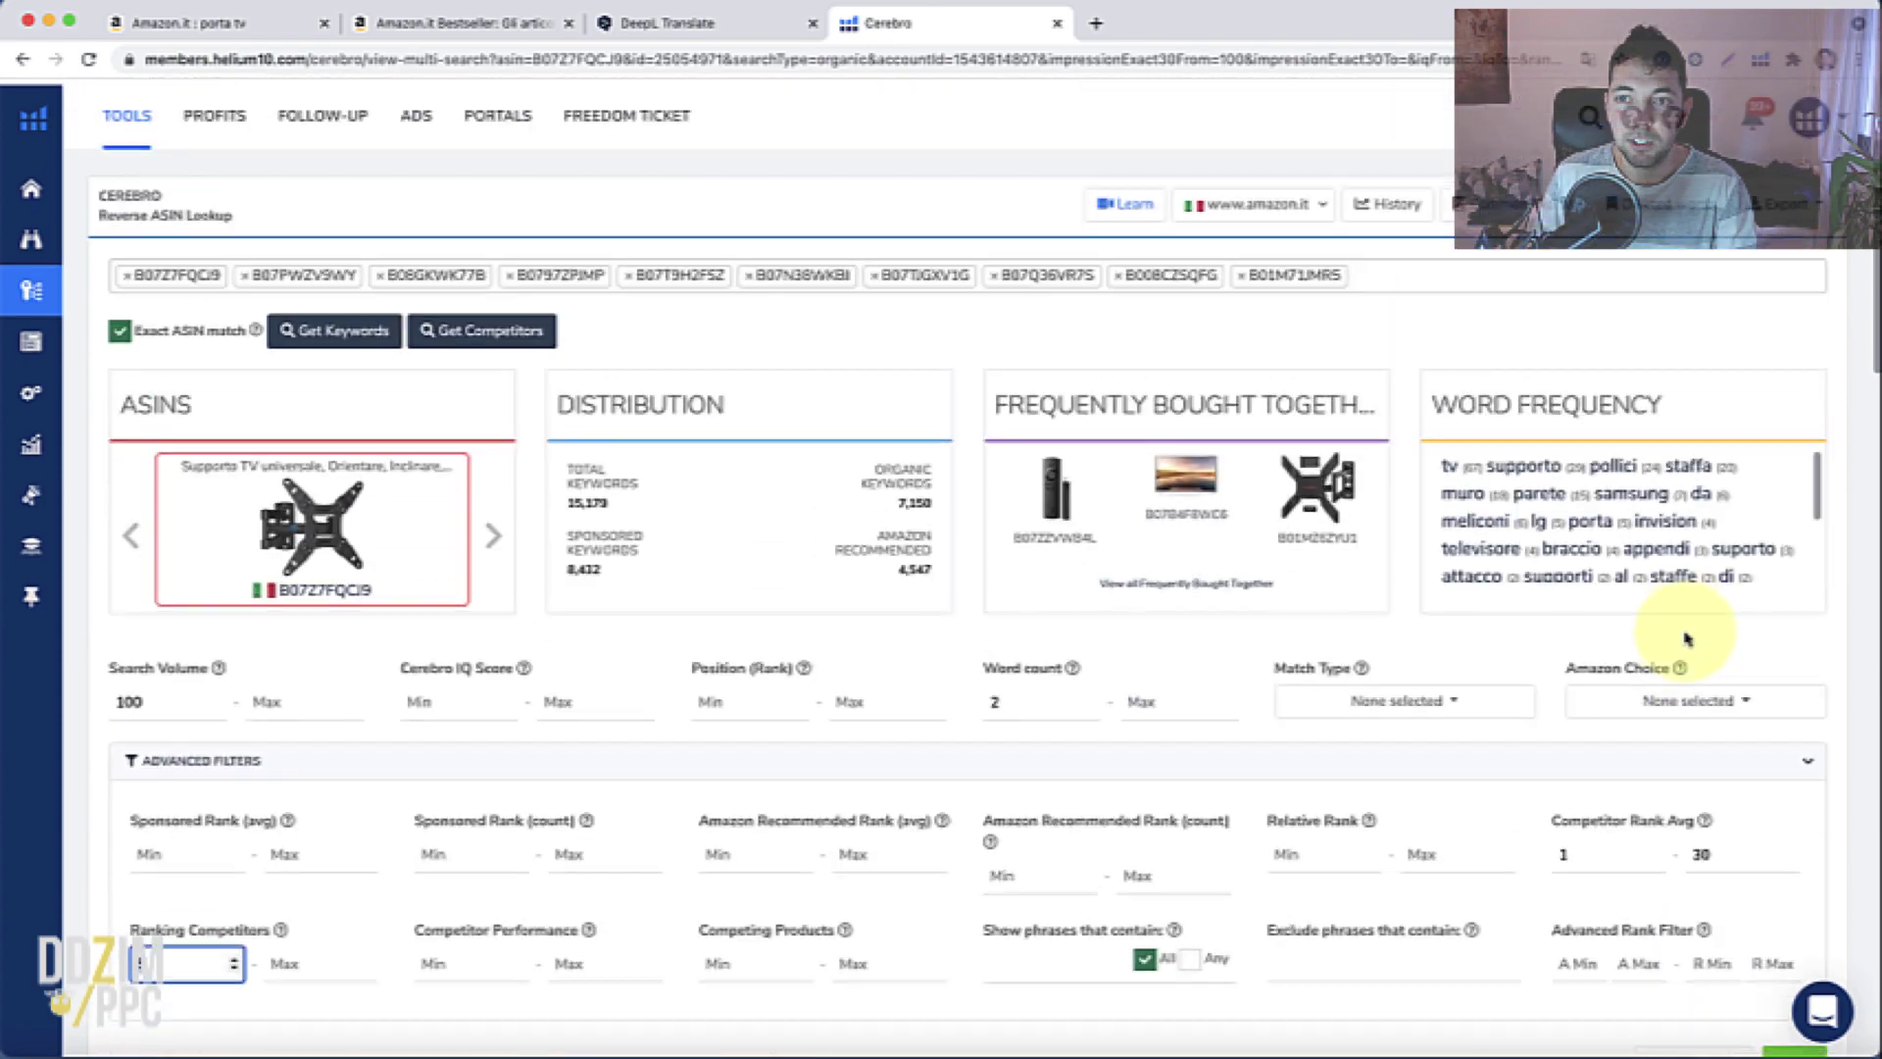
{"action": "left_click", "coordinate": [1807, 215]}
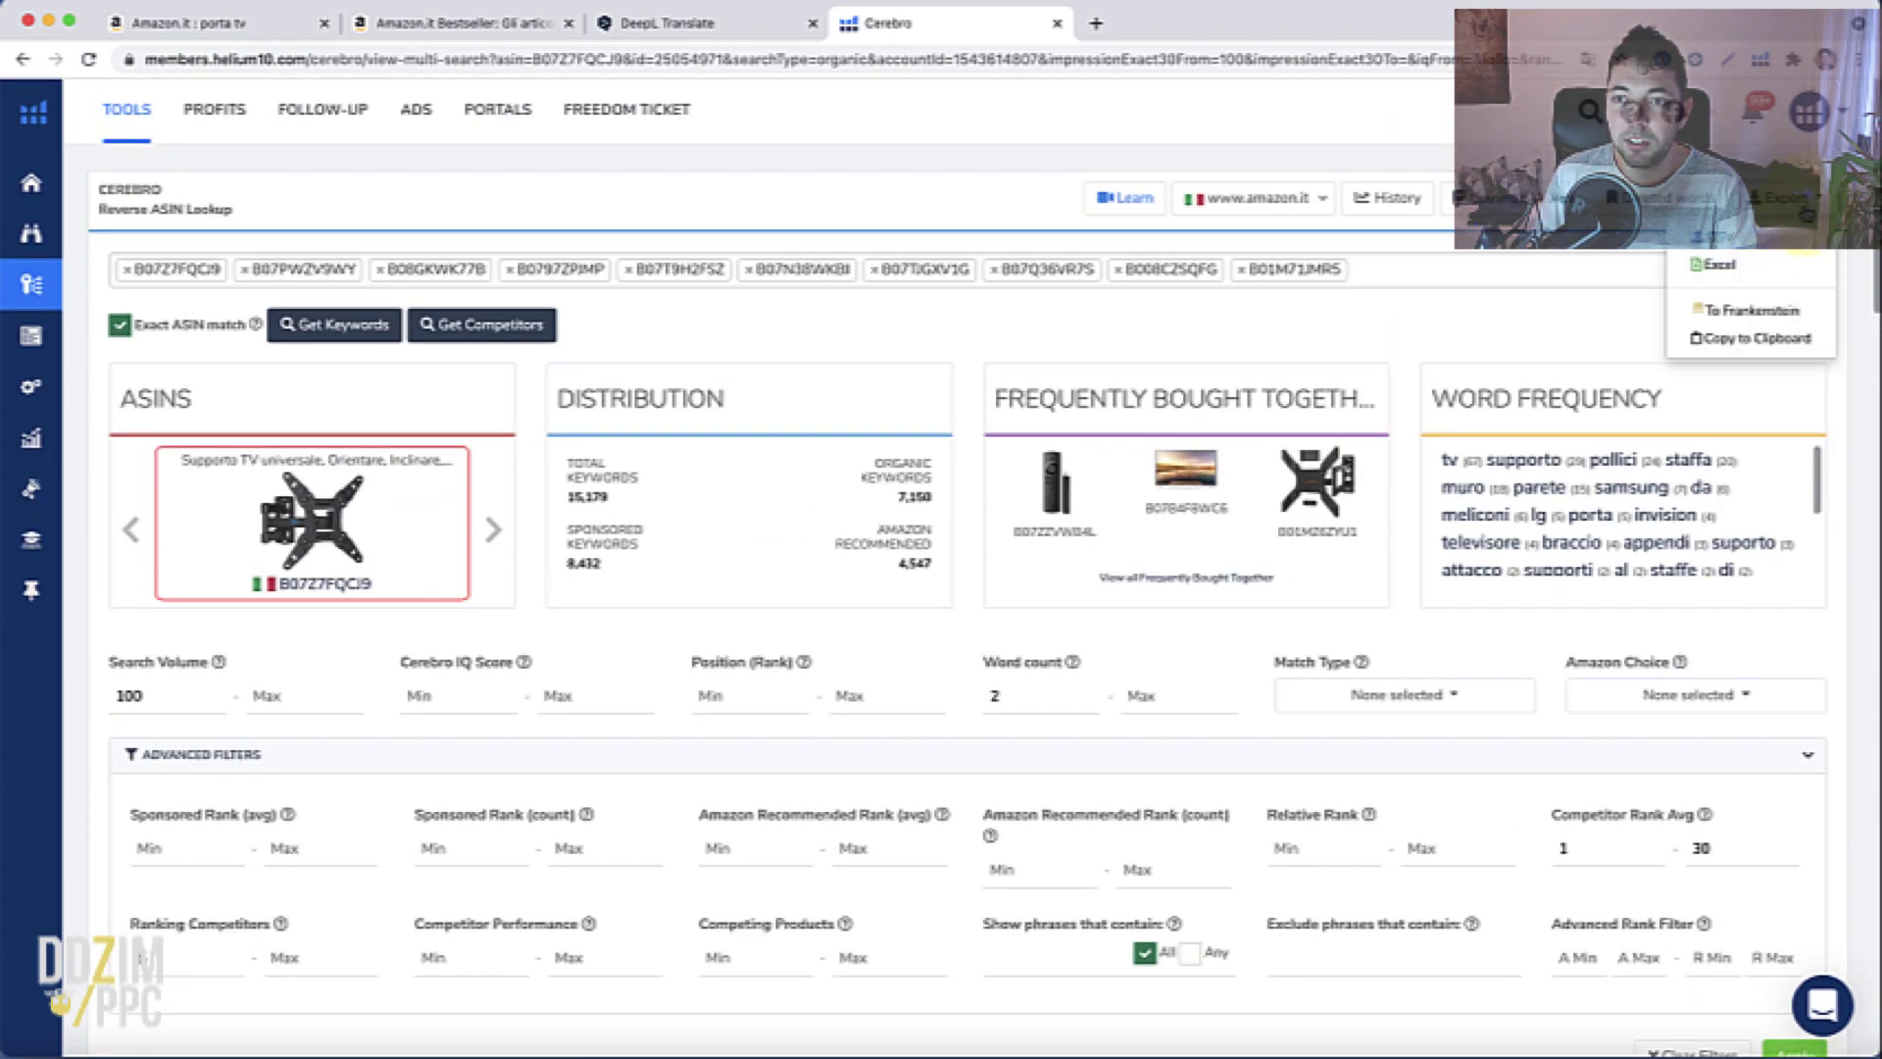
{"action": "left_click", "coordinate": [1732, 344]}
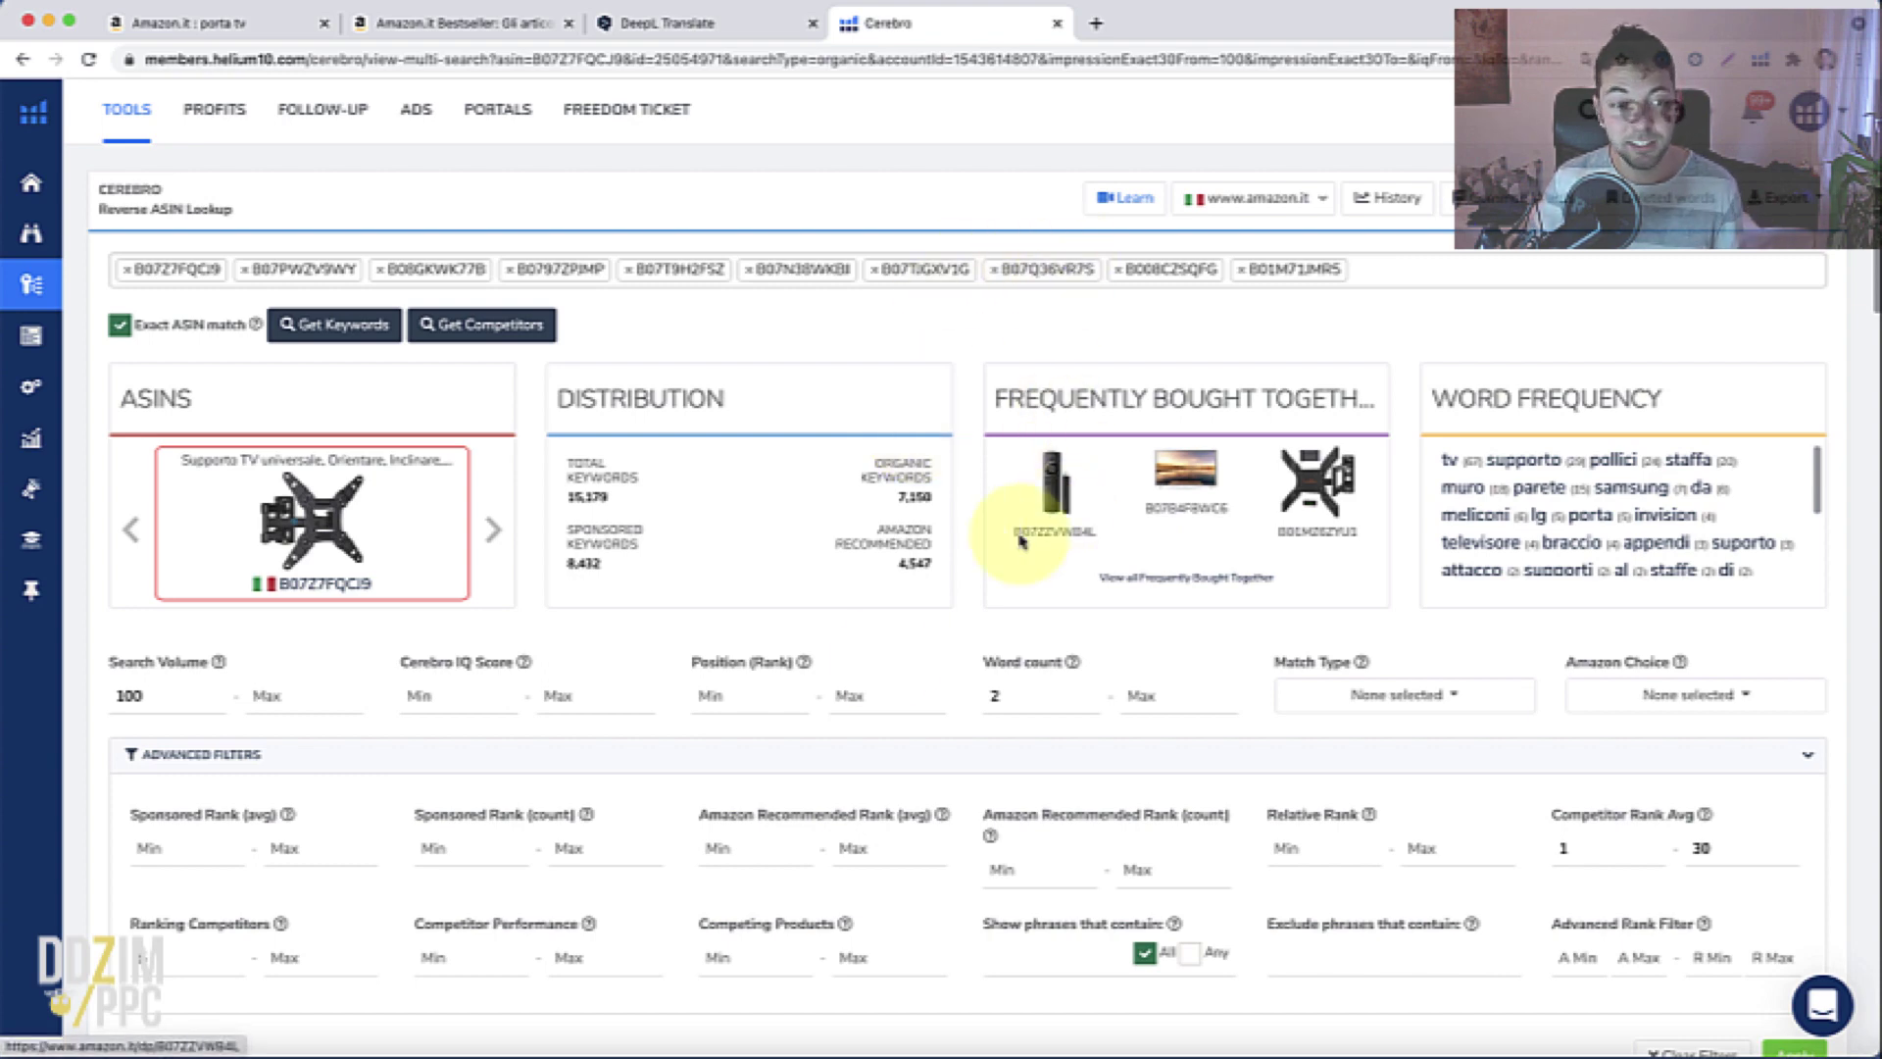
Look through the word frequency list for brand names and enter "samsum,lg," as phrases to exclude
{"action": "scroll", "coordinate": [880, 655], "scroll_direction": "down", "scroll_amount": 3}
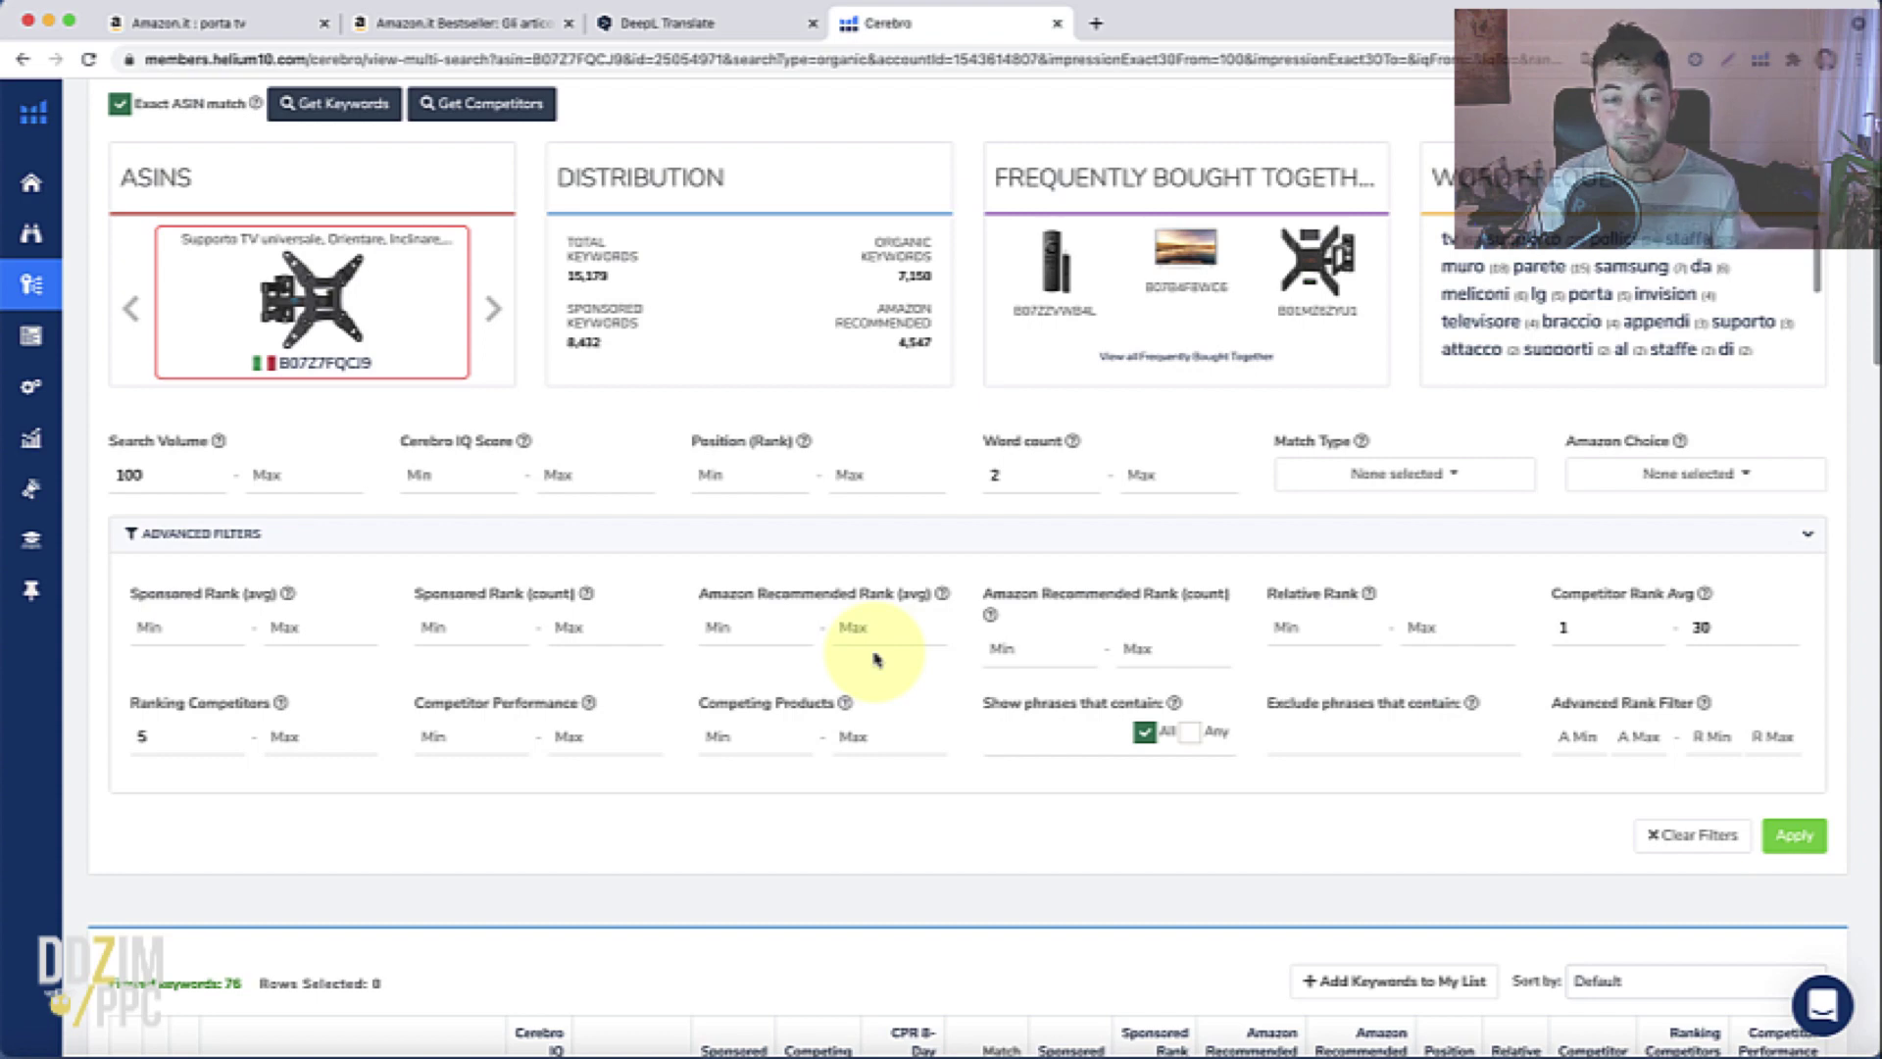
{"action": "scroll", "coordinate": [877, 658], "scroll_direction": "up", "scroll_amount": 3}
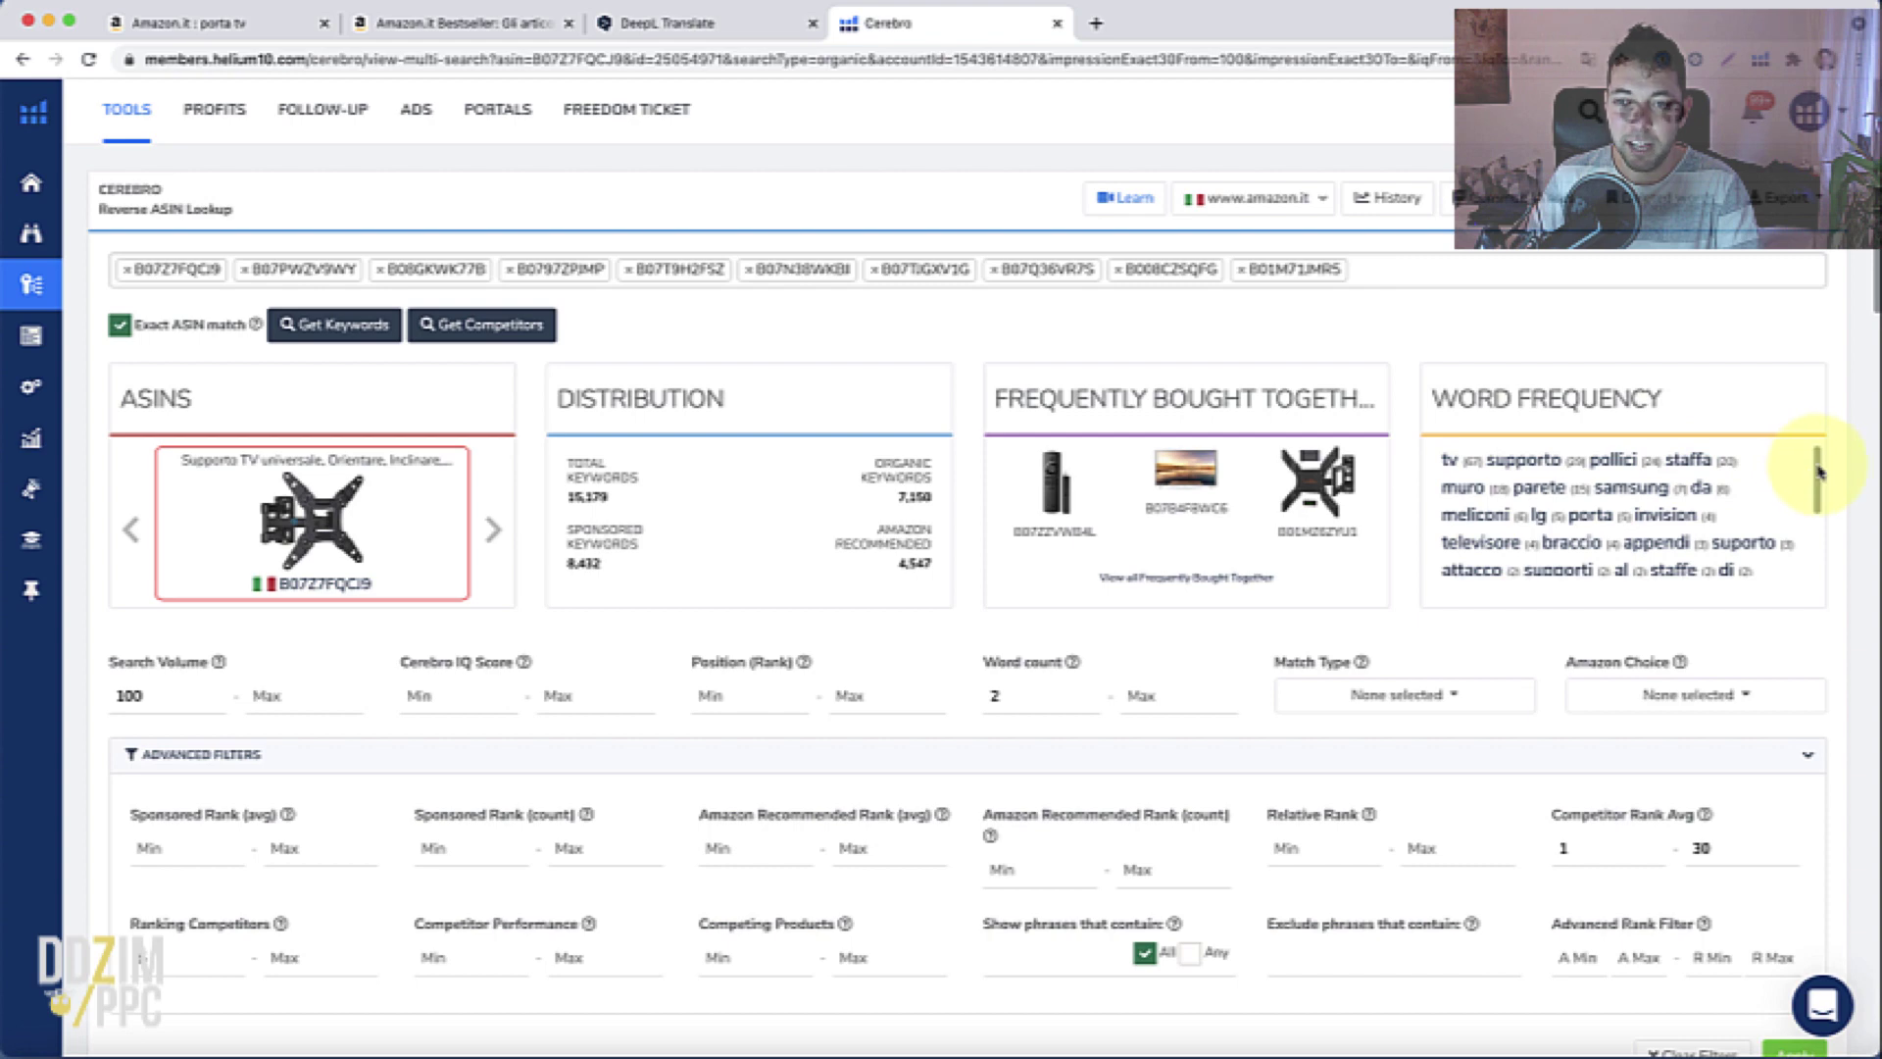
{"action": "left_click_drag", "start_coordinate": [1817, 472], "coordinate": [1816, 502]}
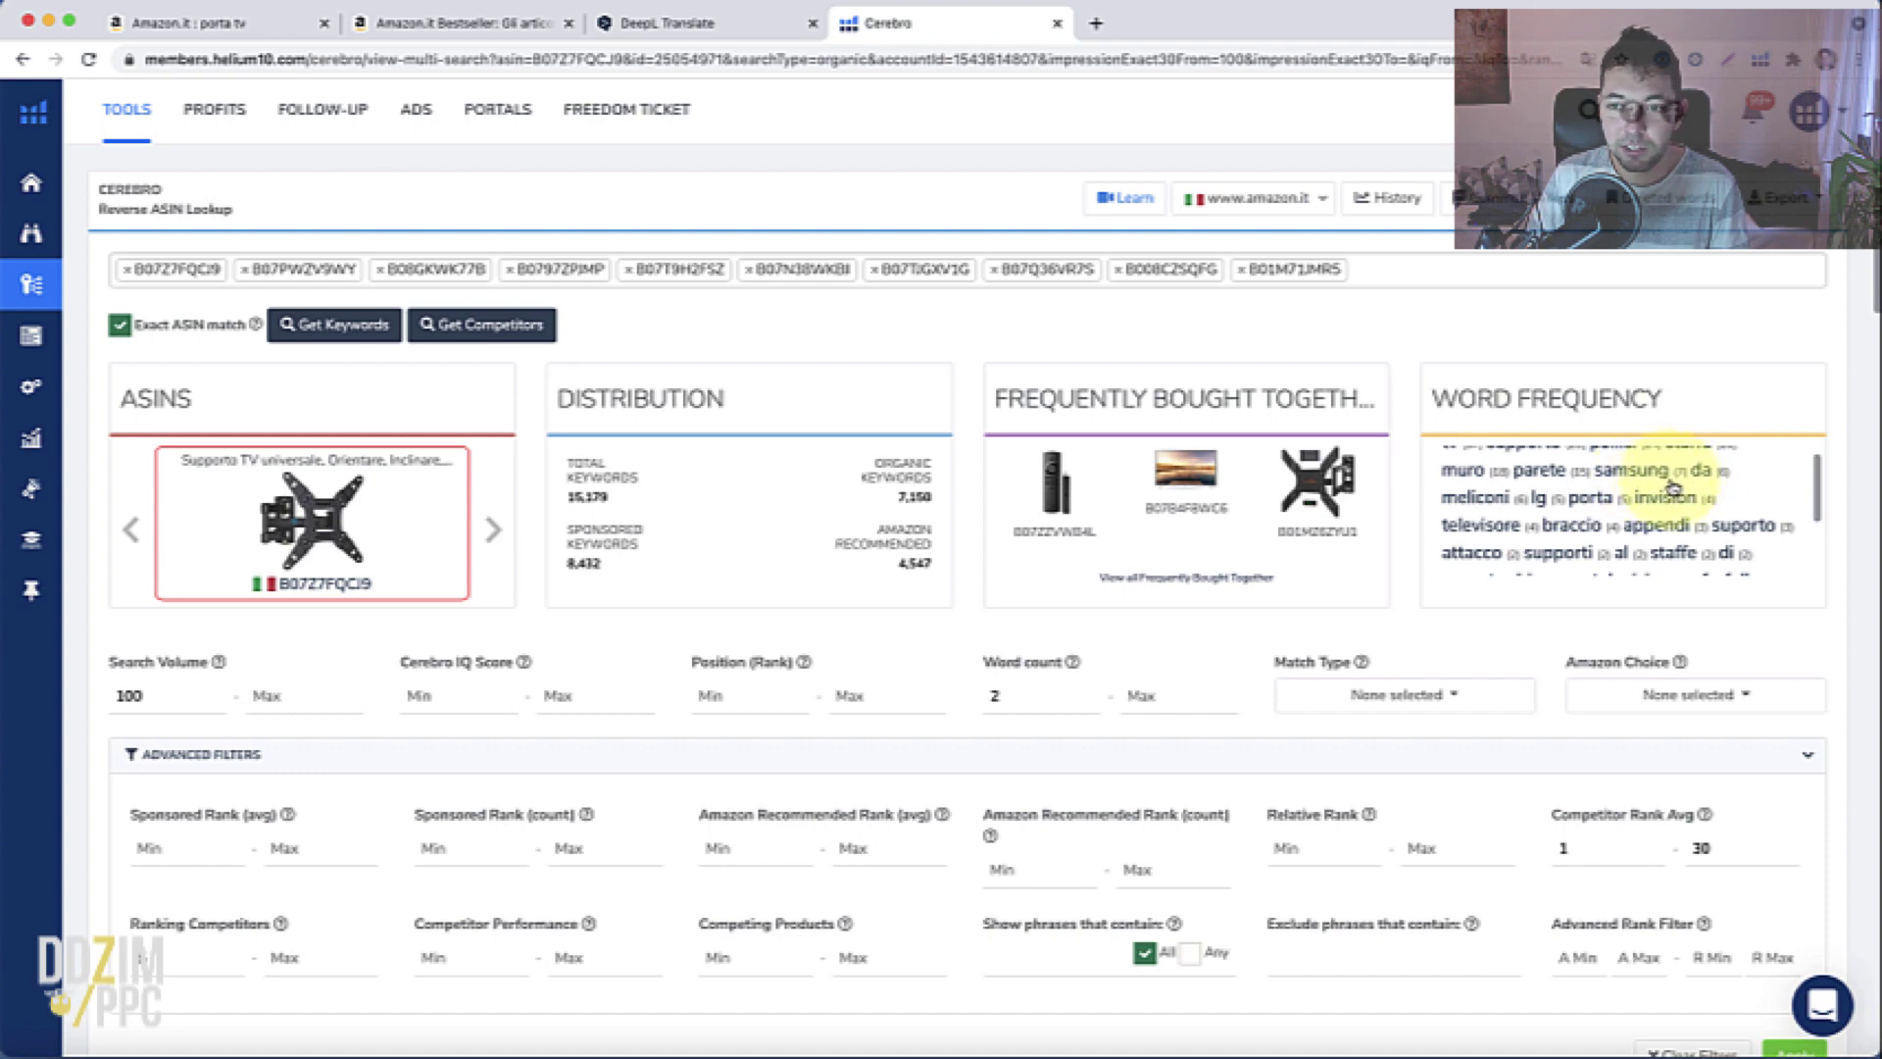
{"action": "left_click", "coordinate": [1324, 968]}
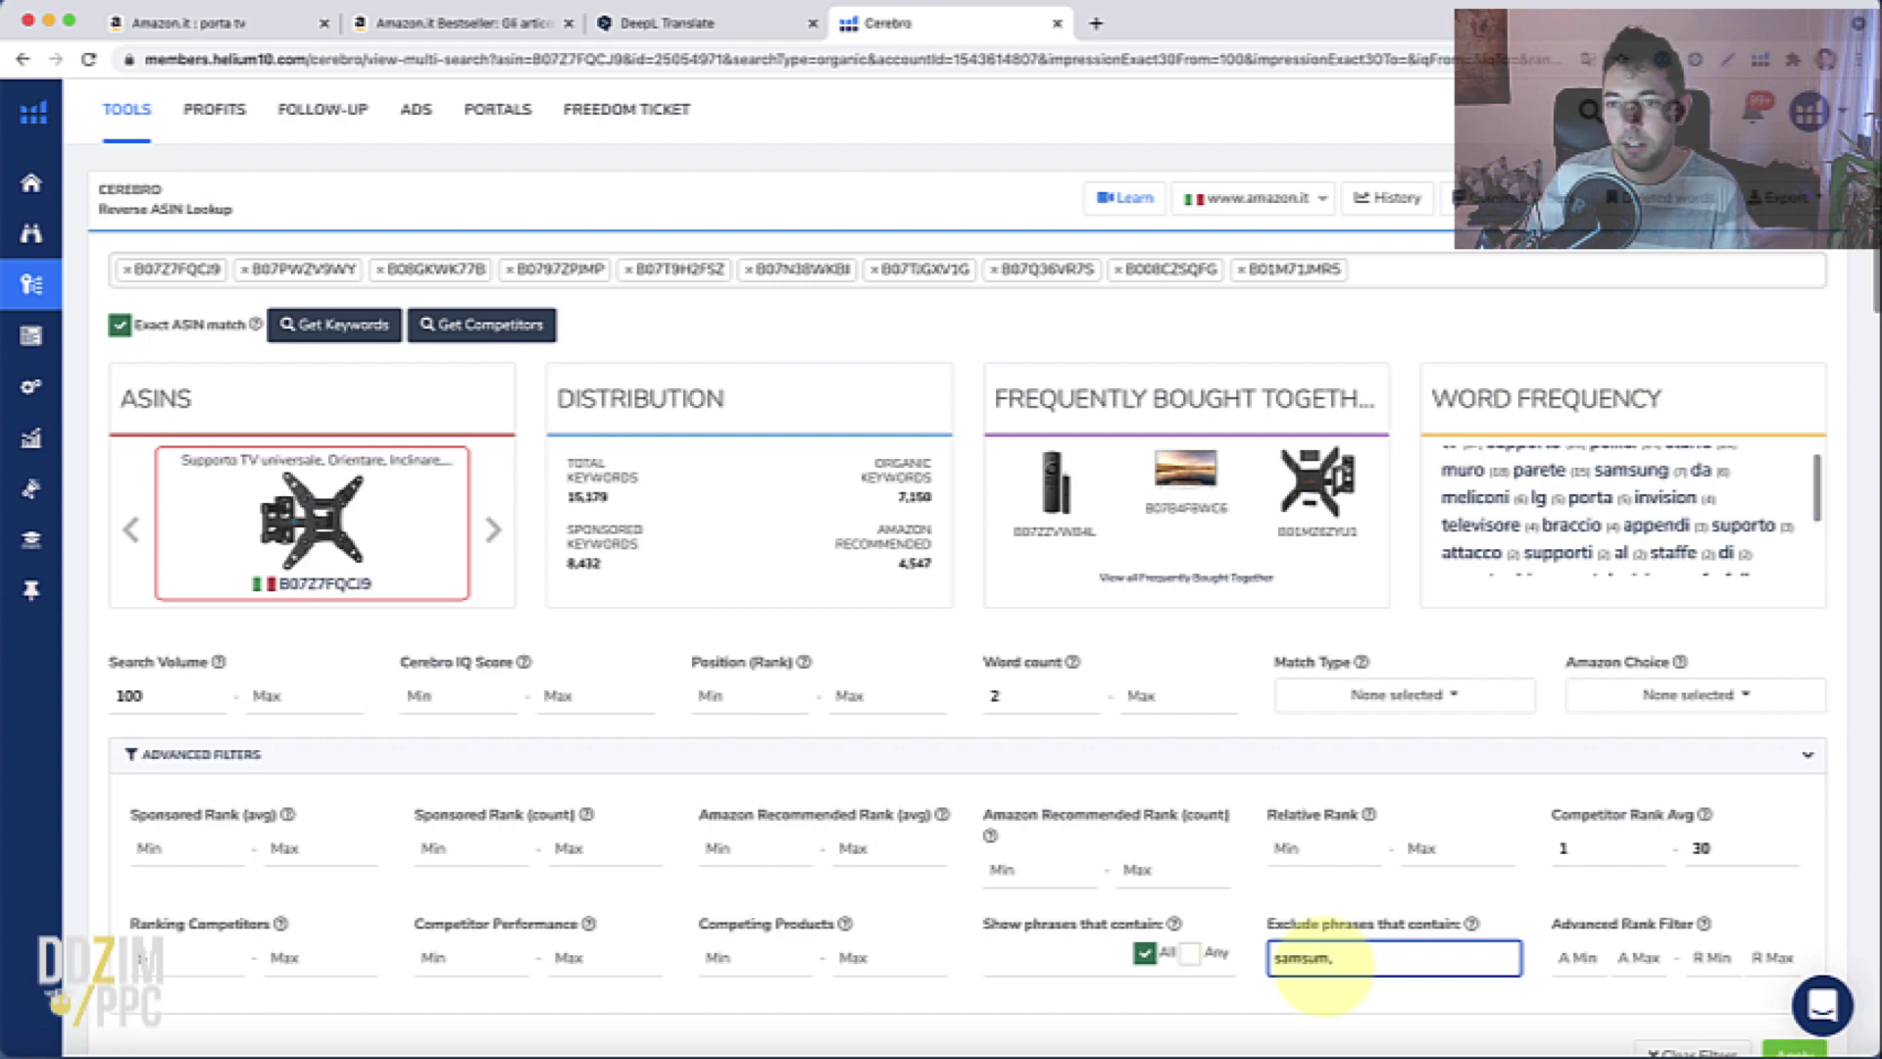
{"action": "type", "text": "samsum,"}
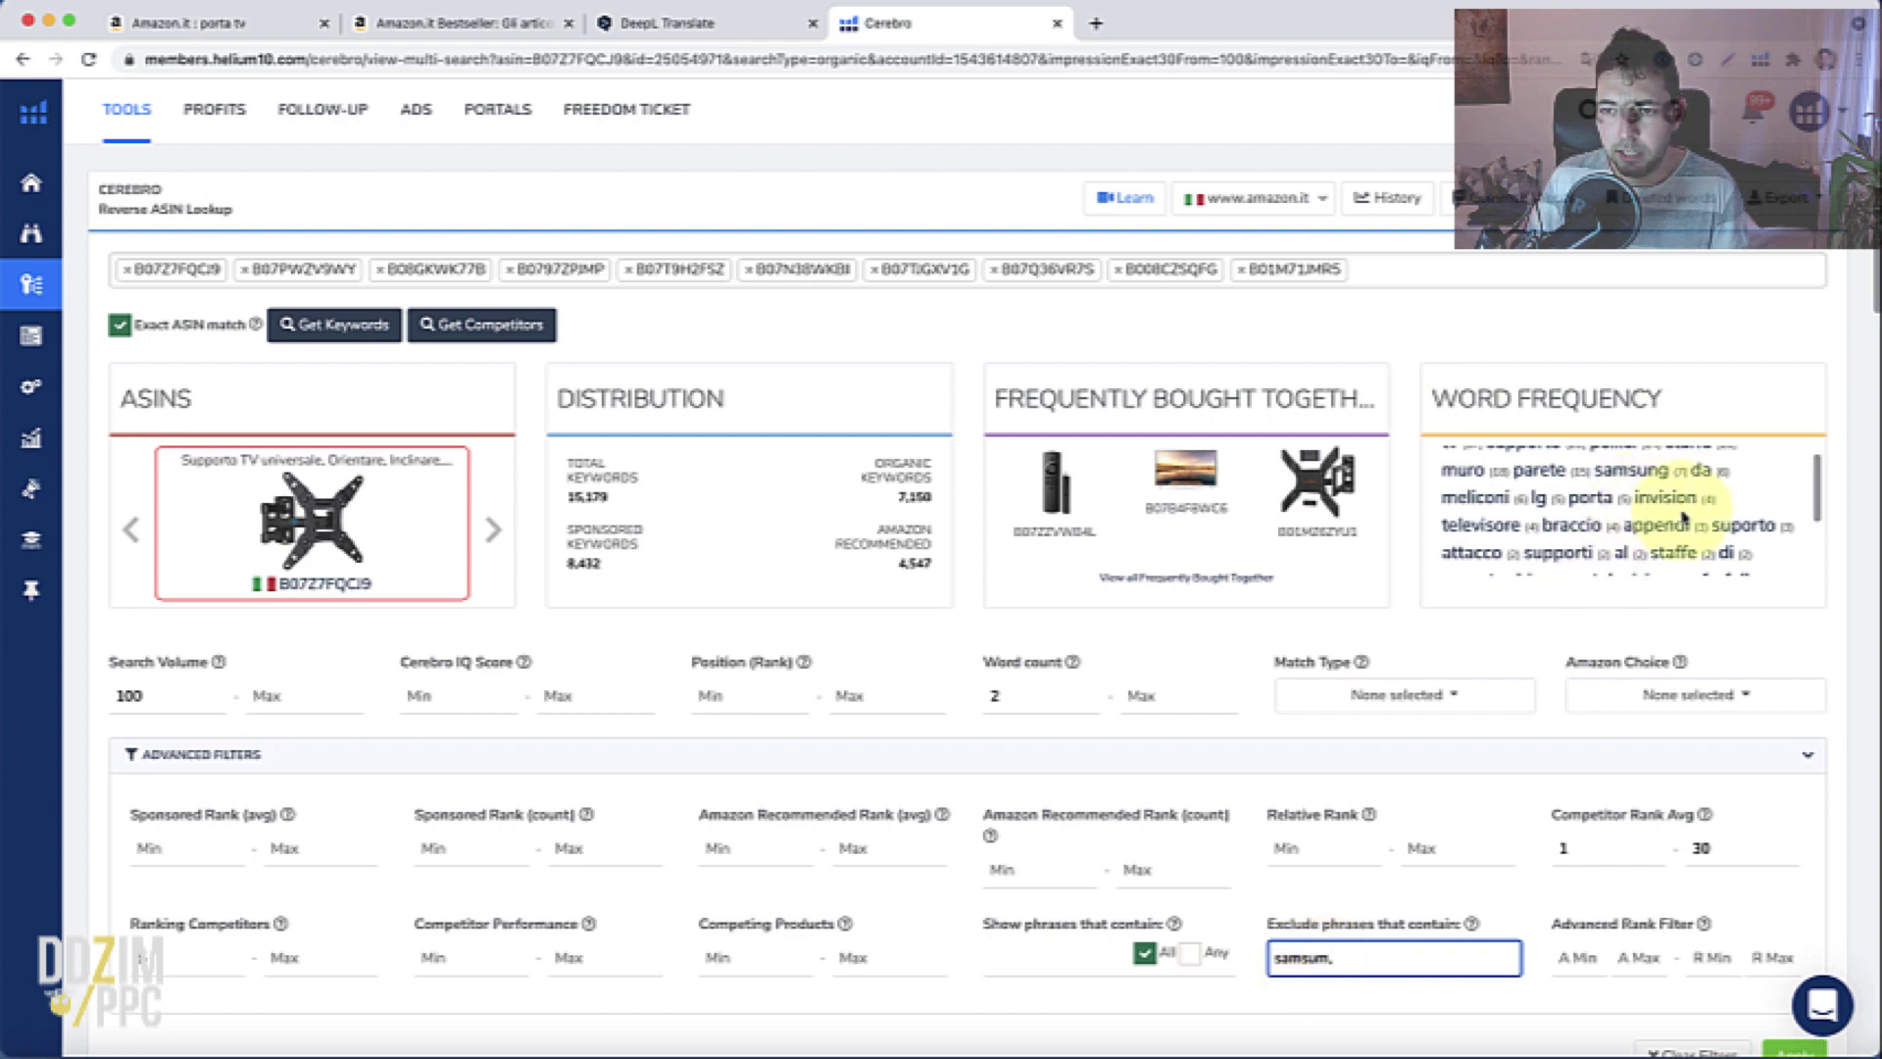
{"action": "scroll", "coordinate": [1680, 516], "scroll_direction": "down", "scroll_amount": 1}
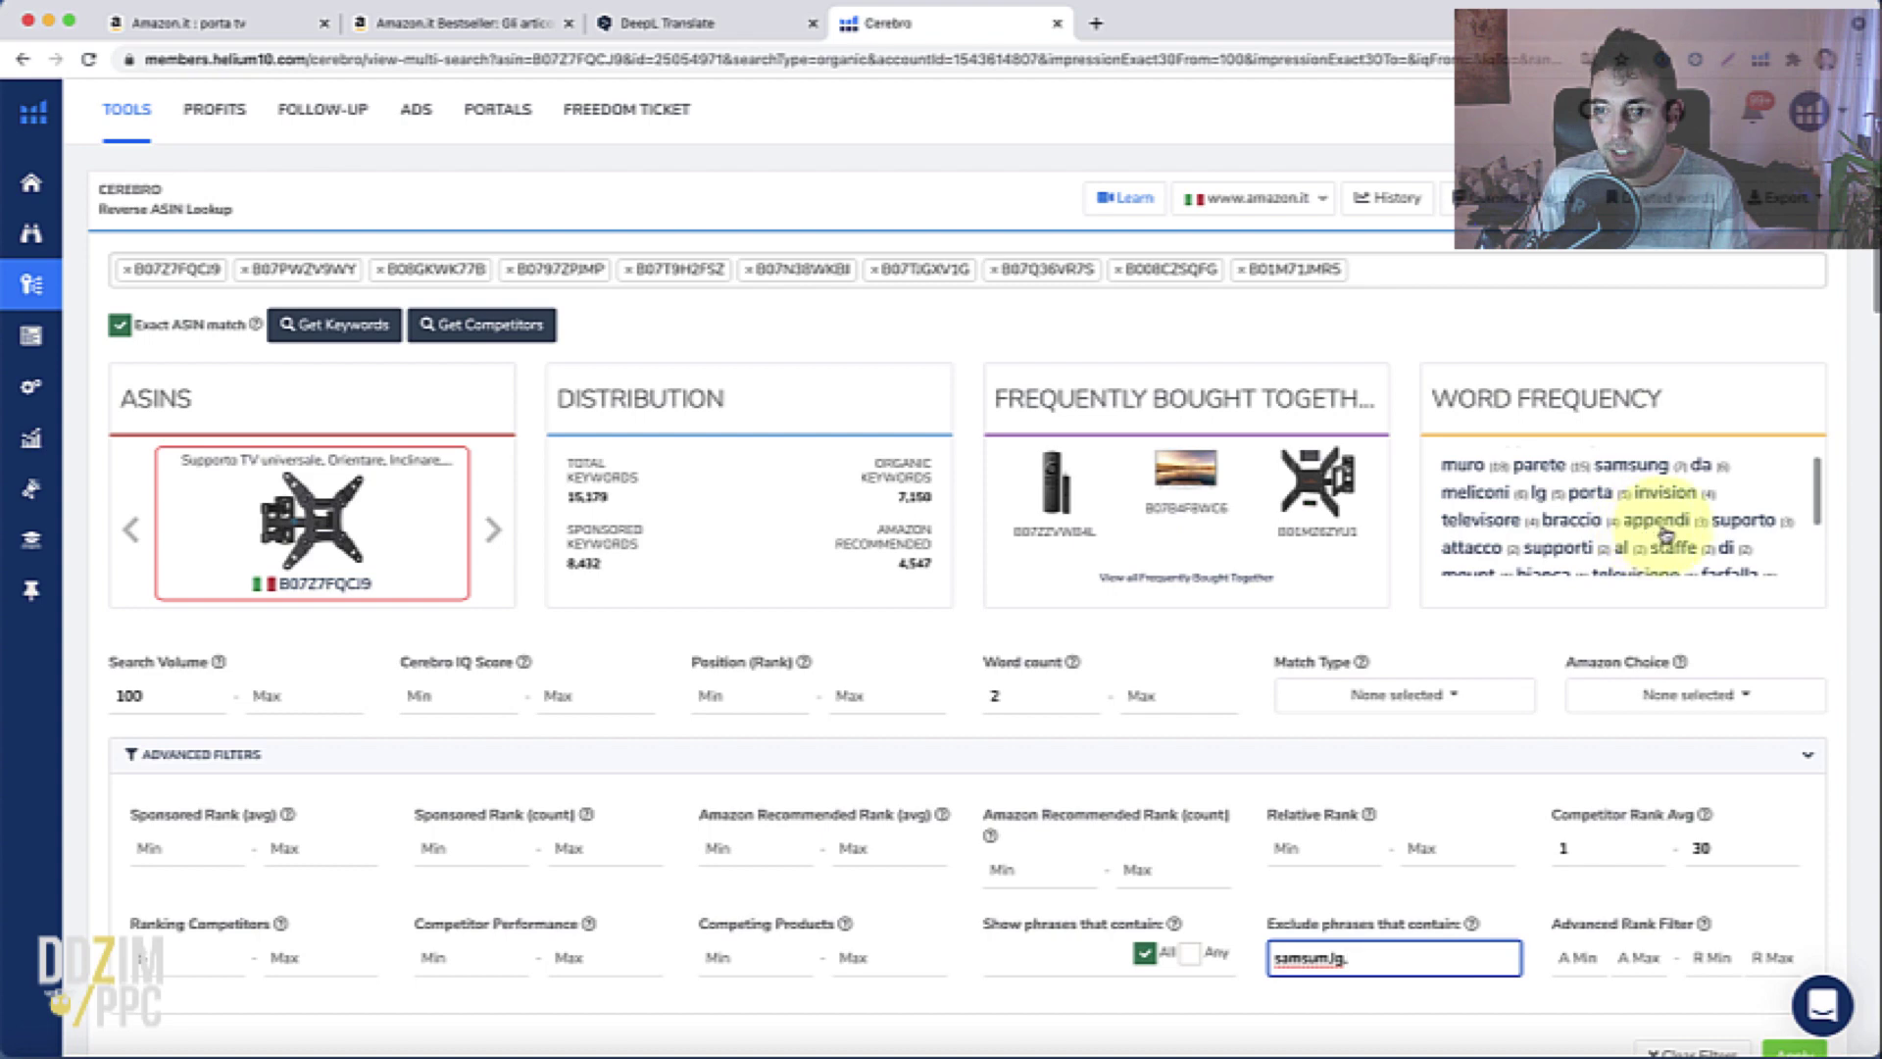
{"action": "scroll", "coordinate": [1680, 534], "scroll_direction": "down", "scroll_amount": 2}
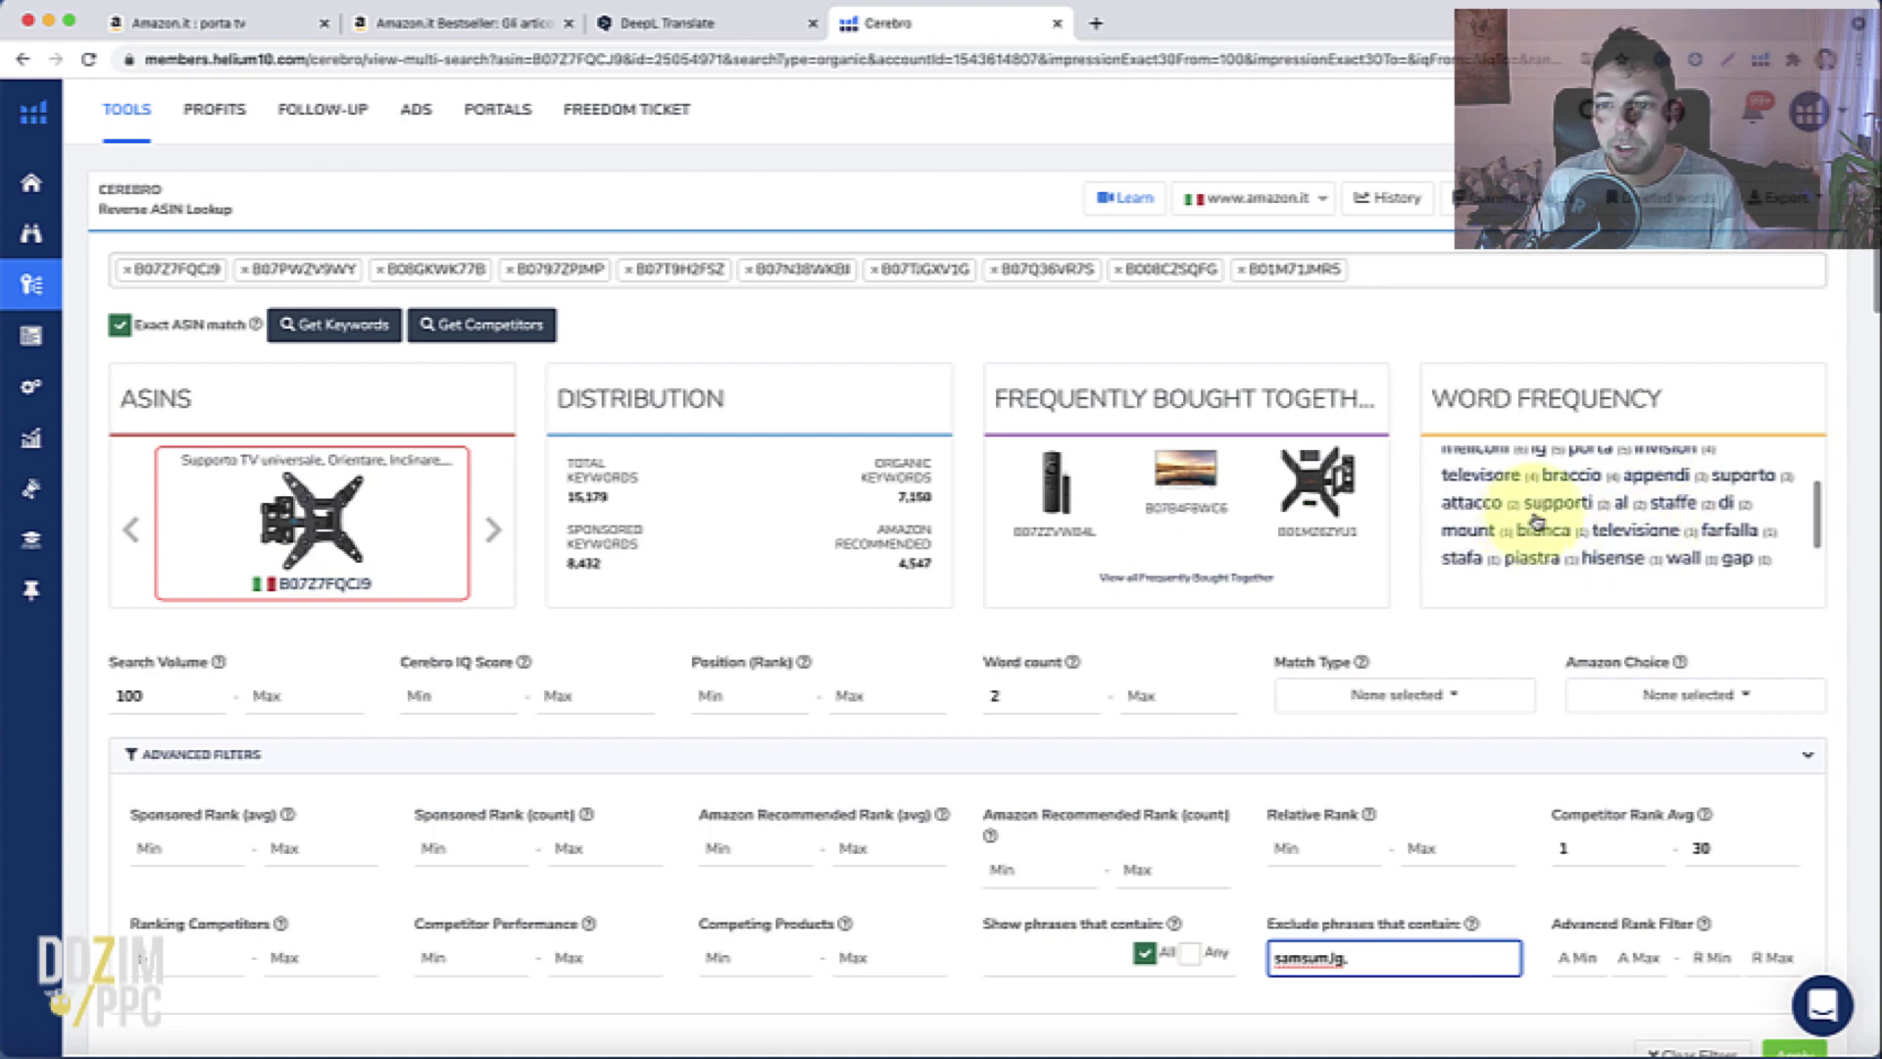
Copy the word "muro" from the word frequency list and paste it into DeepL as the text to translate
{"action": "scroll", "coordinate": [1529, 510], "scroll_direction": "up", "scroll_amount": 3}
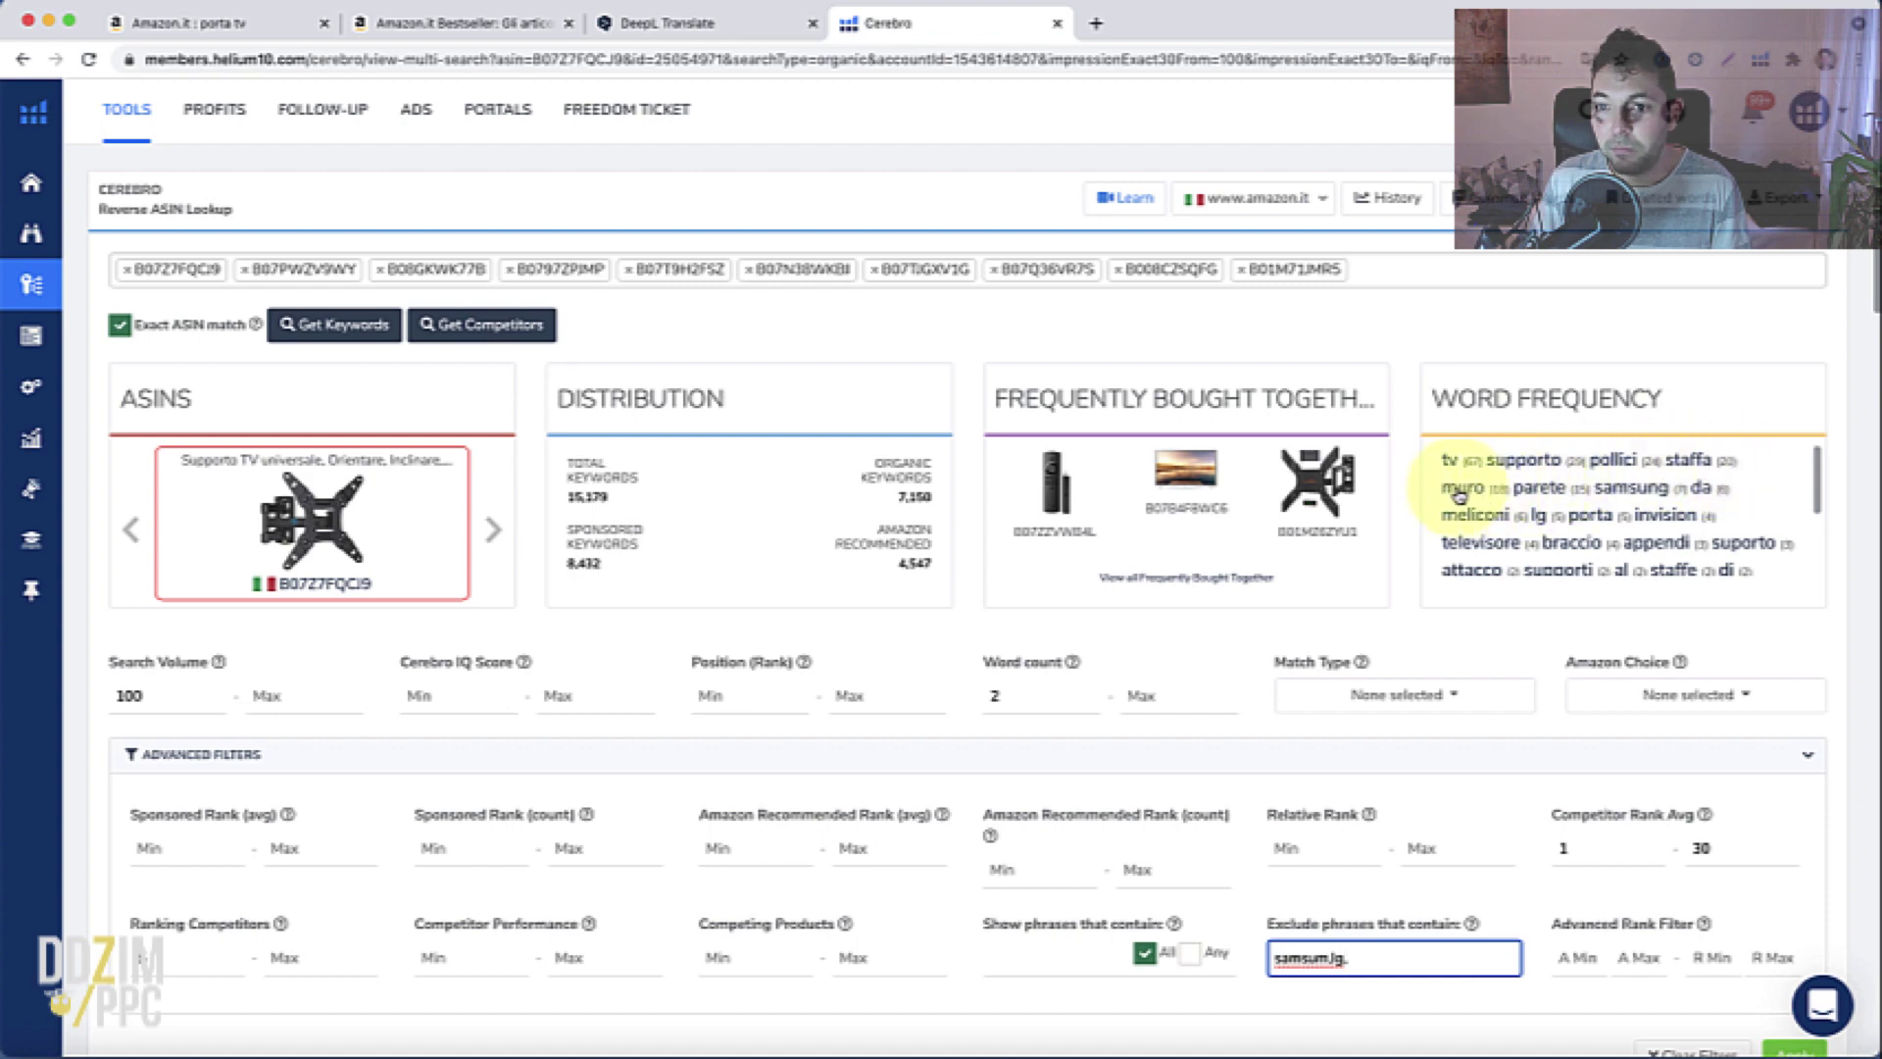
{"action": "left_click_drag", "start_coordinate": [1438, 490], "coordinate": [1484, 495]}
{"action": "key", "text": "super+c"}
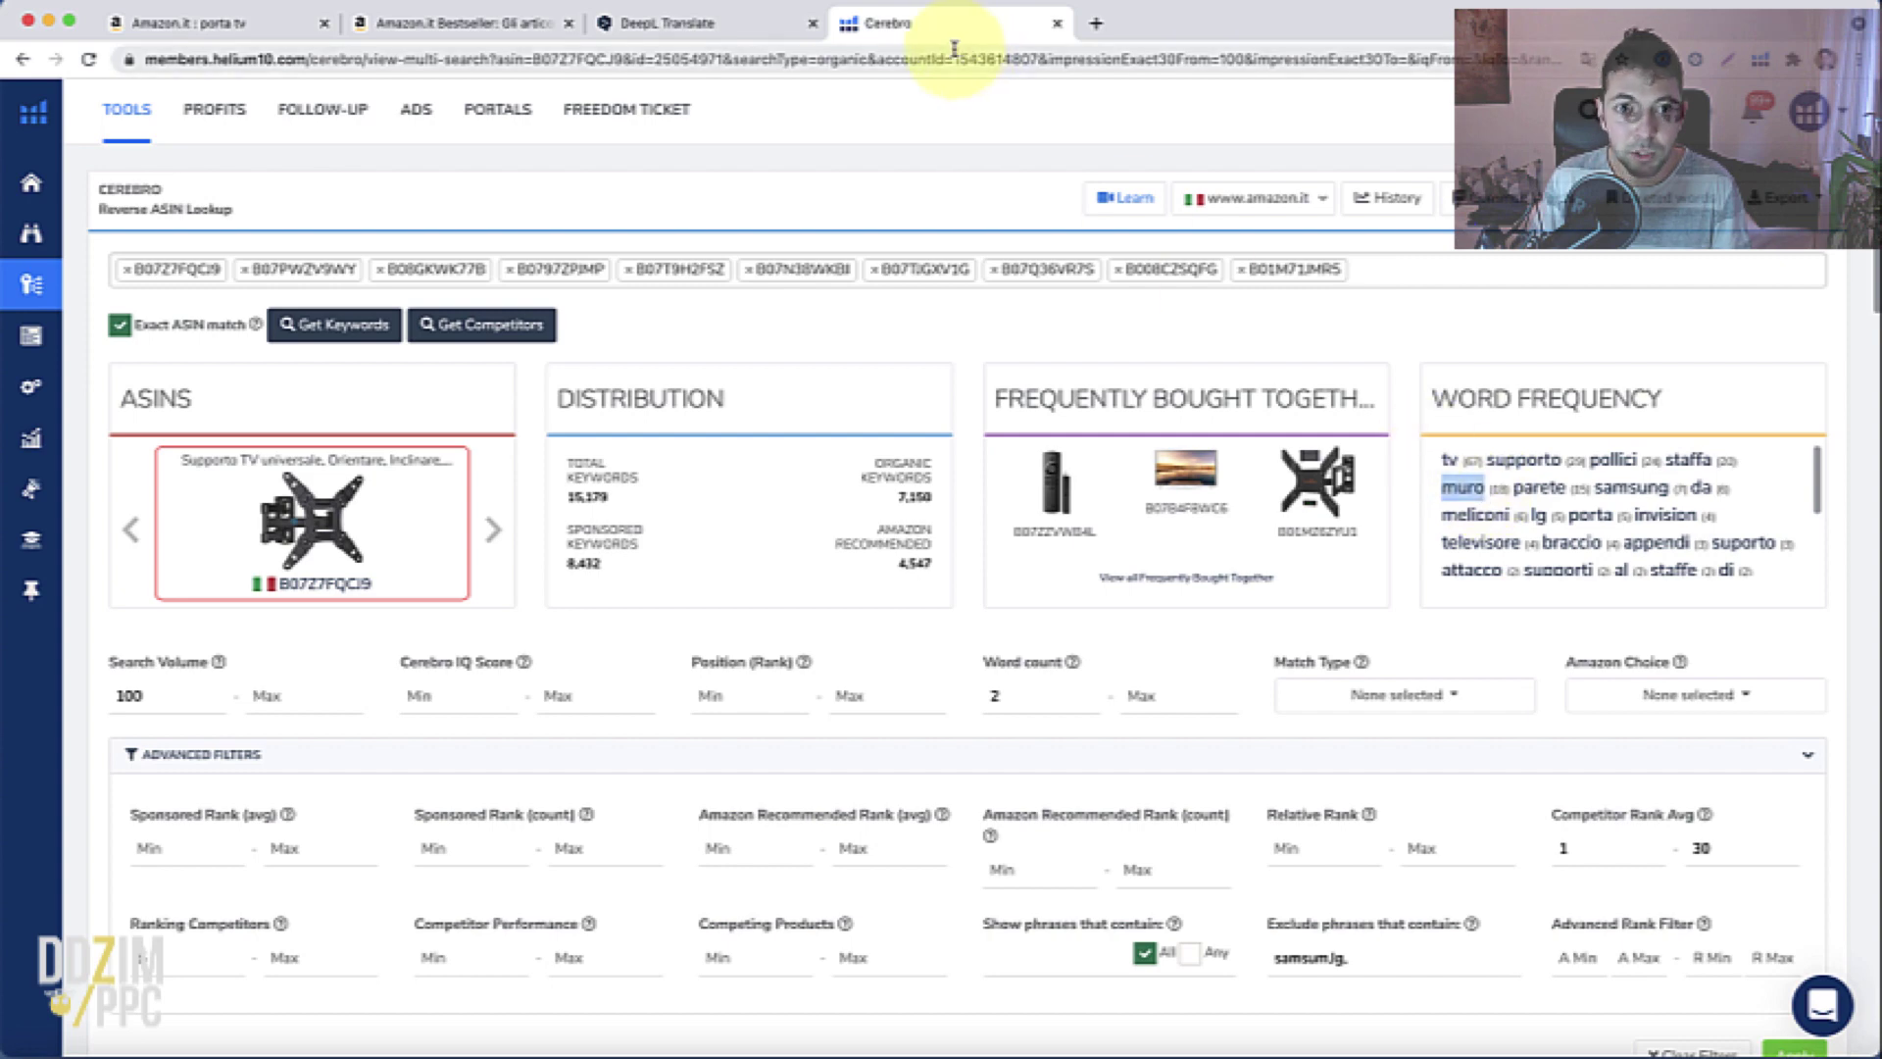
{"action": "left_click", "coordinate": [698, 24]}
{"action": "left_click", "coordinate": [432, 315]}
{"action": "left_click_drag", "start_coordinate": [391, 315], "coordinate": [239, 315]}
{"action": "key", "text": "super+v"}
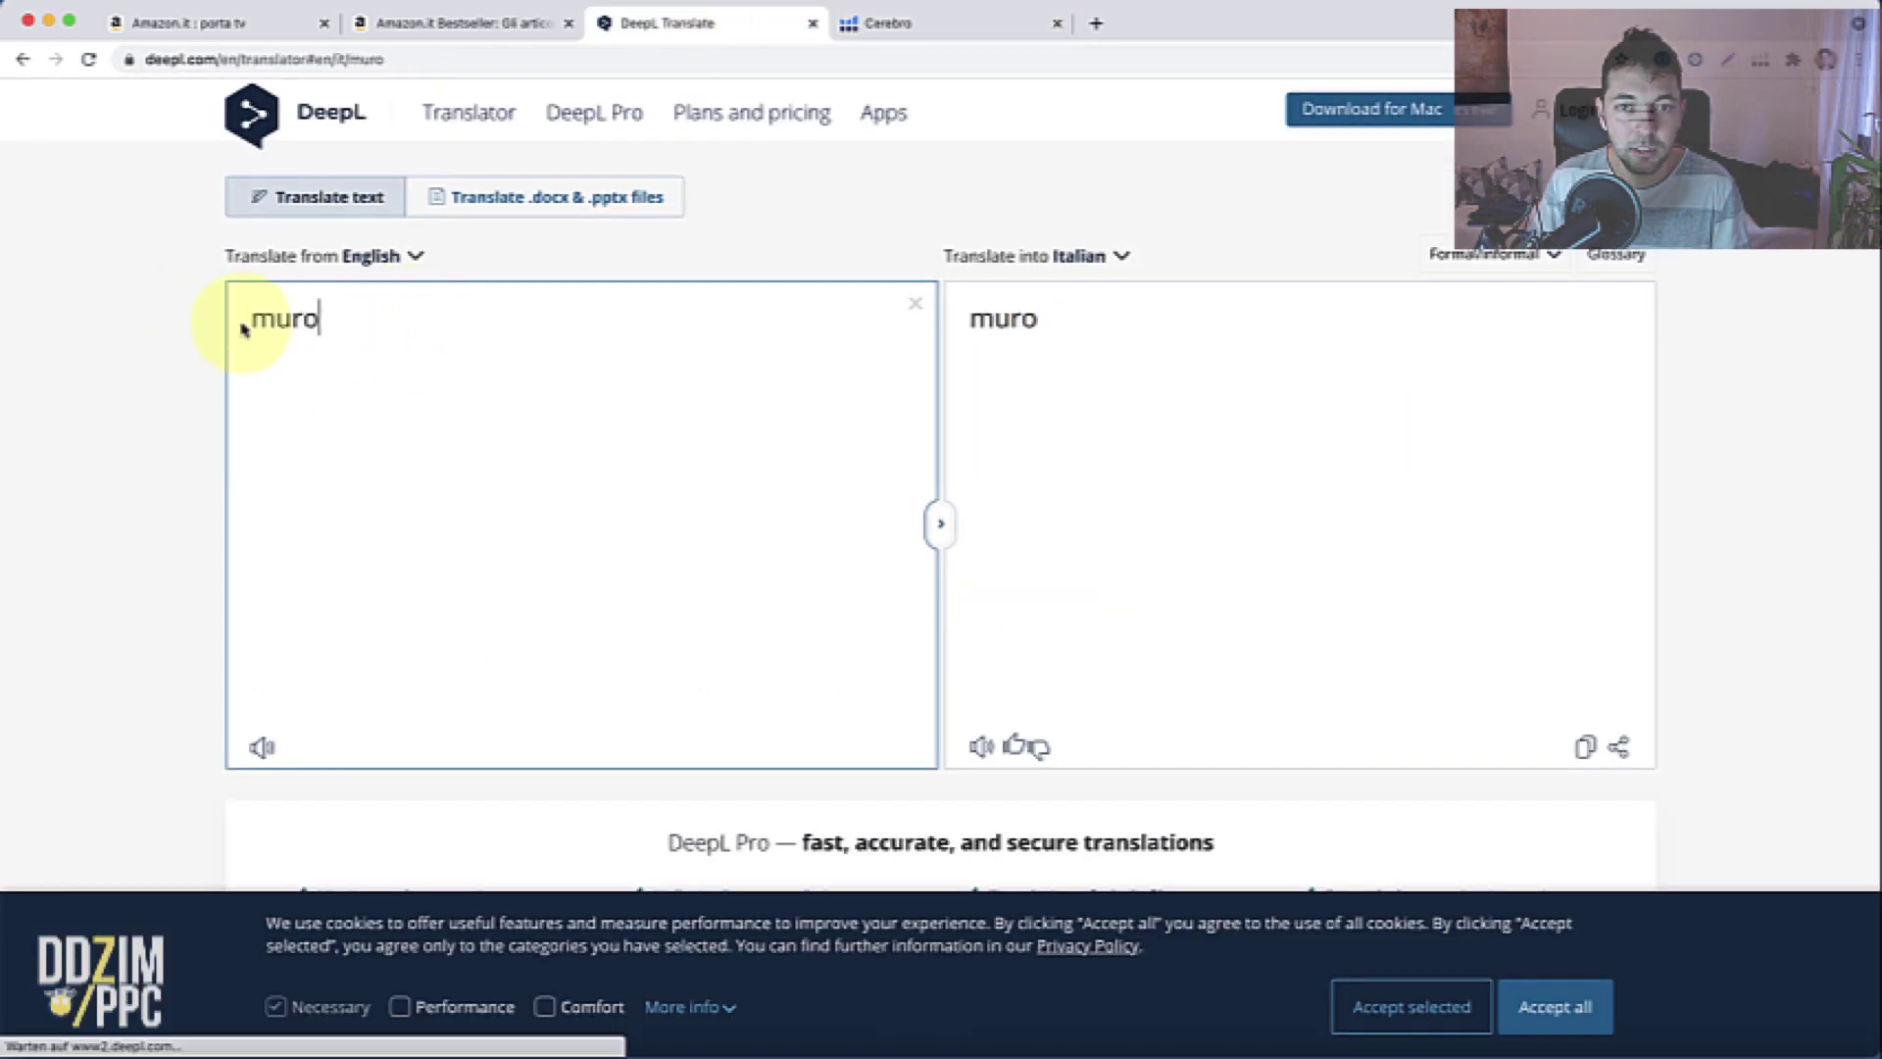
Set DeepL's source language to Italian to translate "muro" into English, and return to Cerebro
{"action": "left_click", "coordinate": [361, 257]}
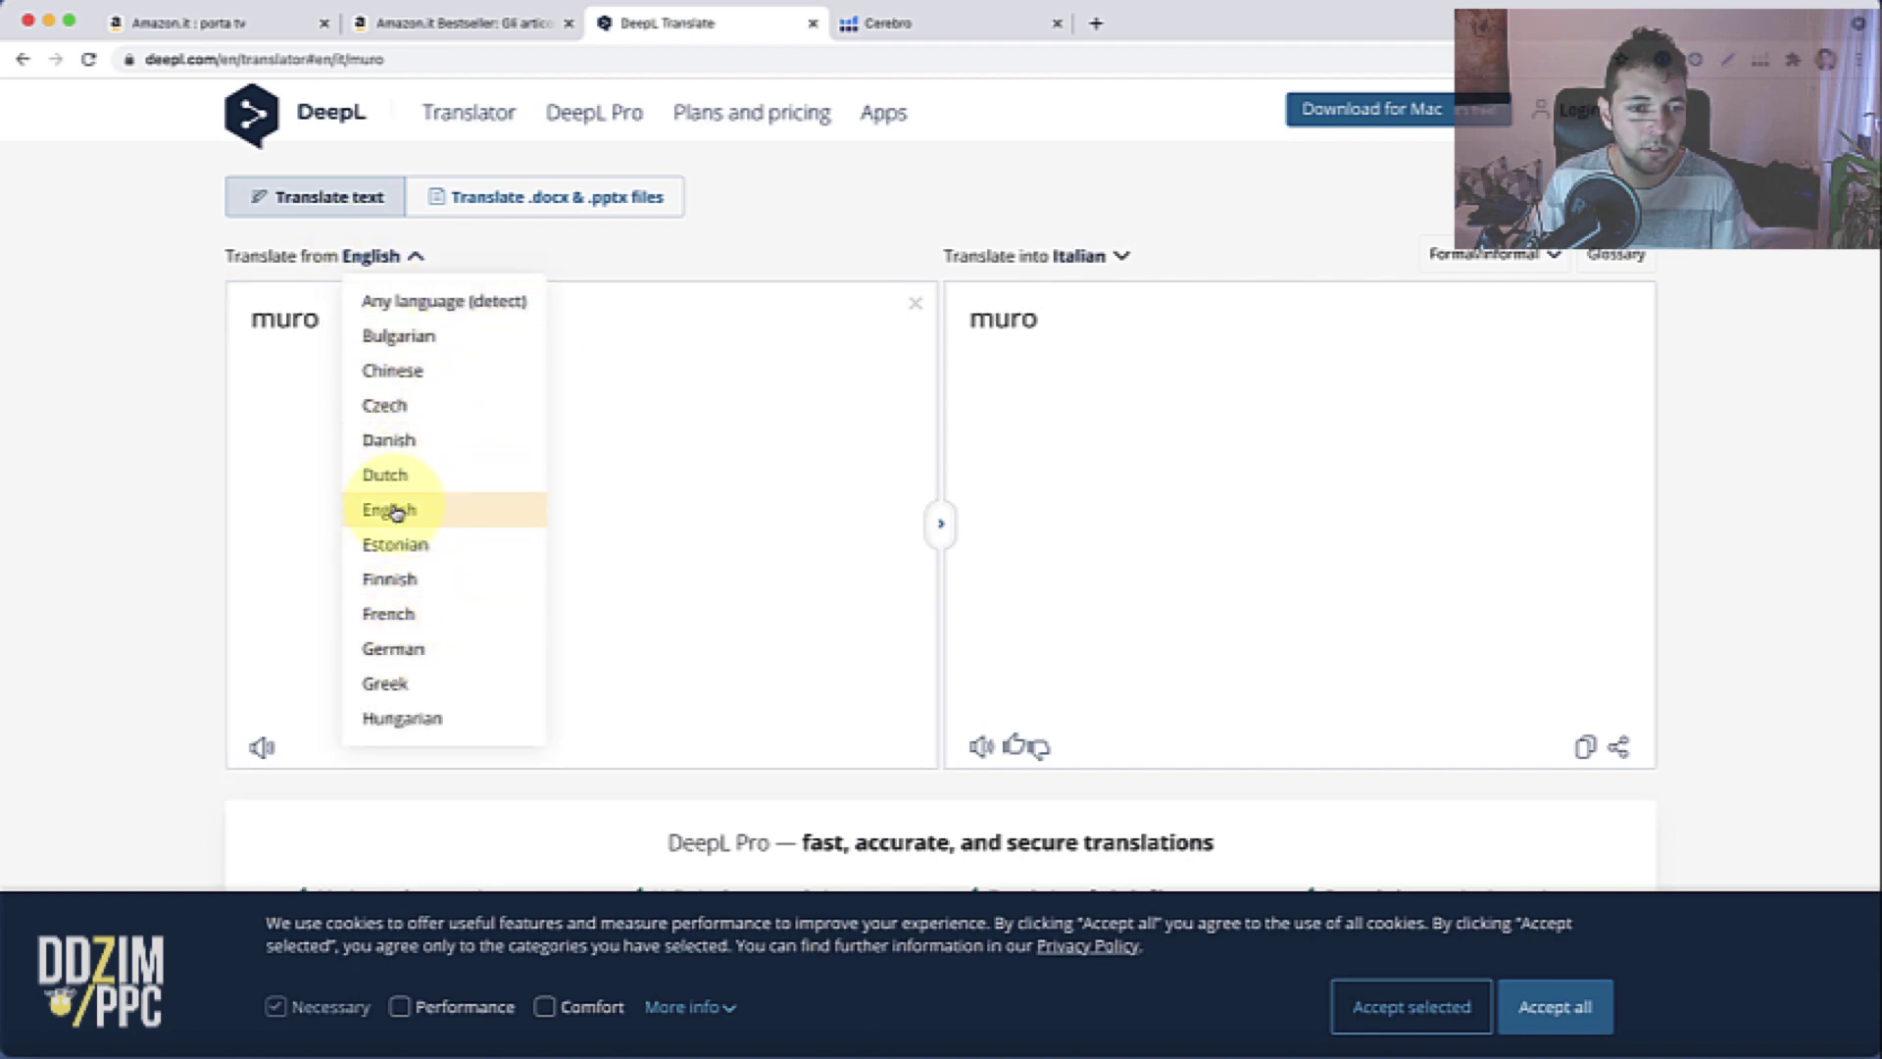
{"action": "scroll", "coordinate": [399, 508], "scroll_direction": "down", "scroll_amount": 3}
{"action": "left_click", "coordinate": [407, 597]}
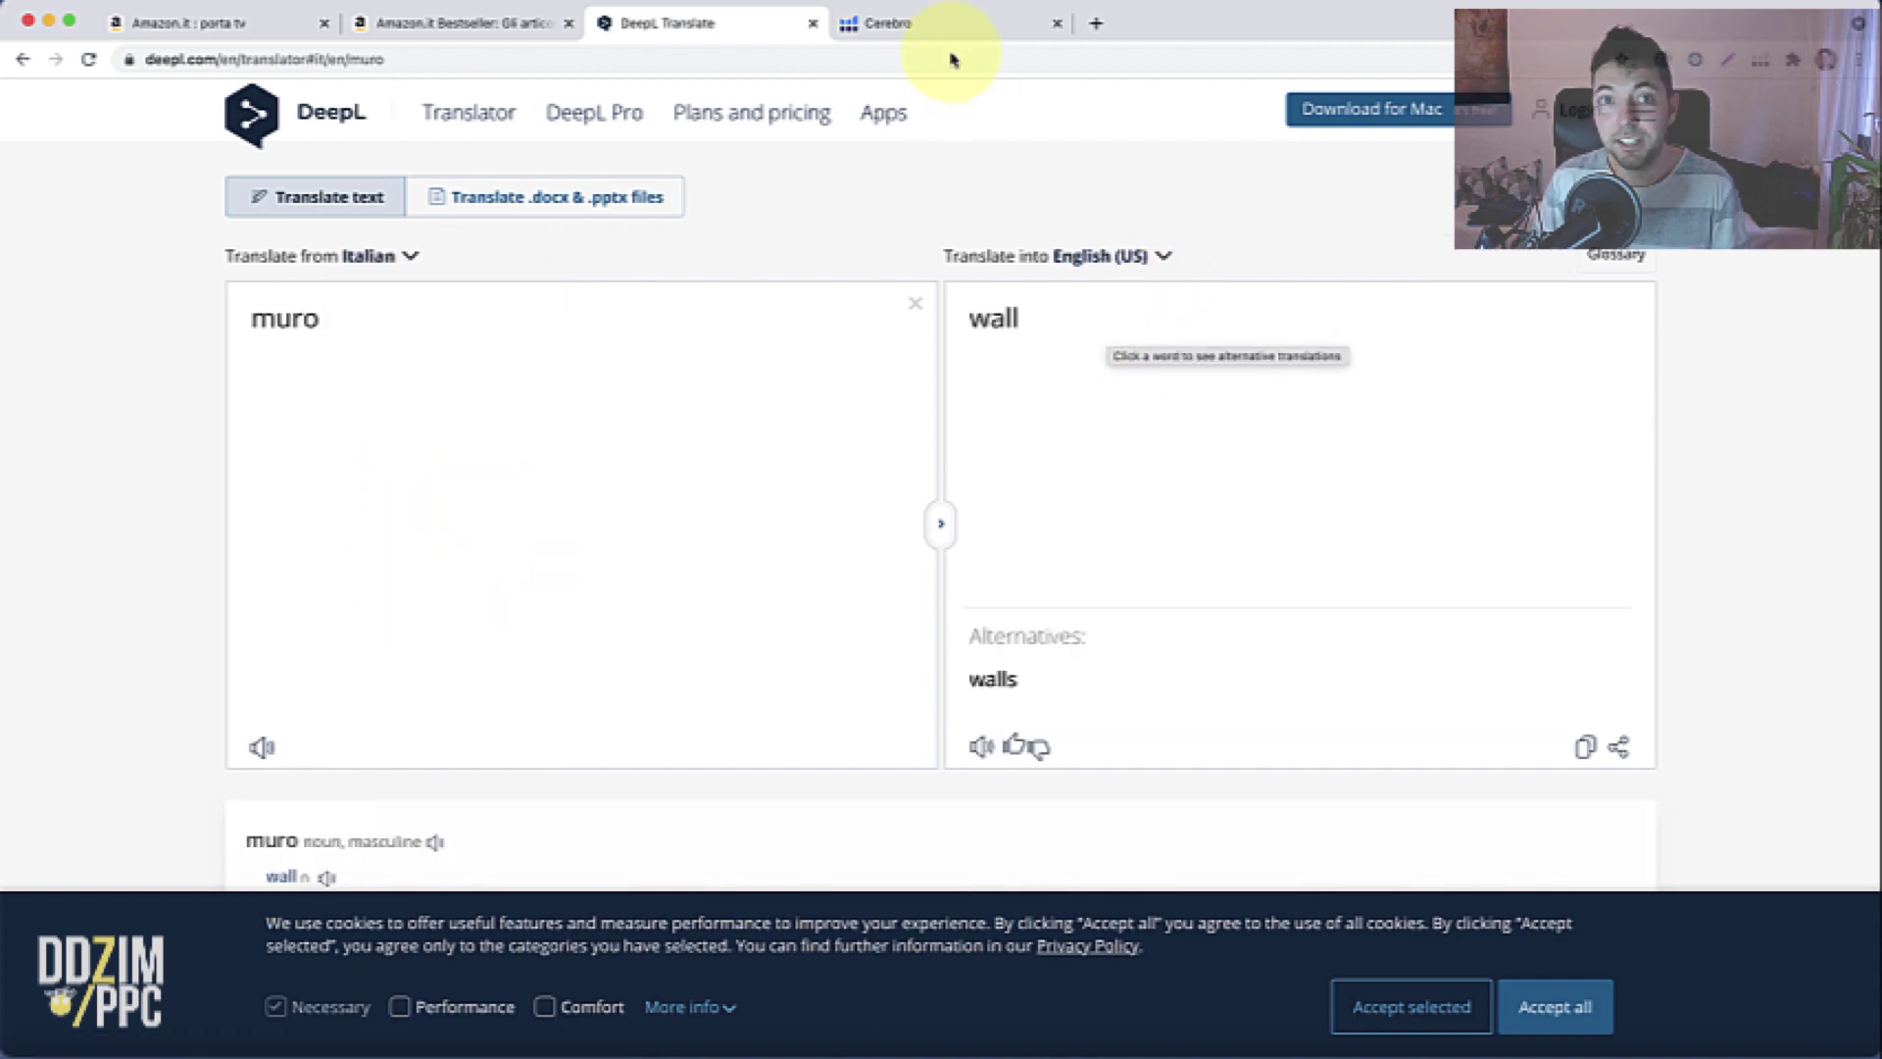
{"action": "left_click", "coordinate": [924, 30]}
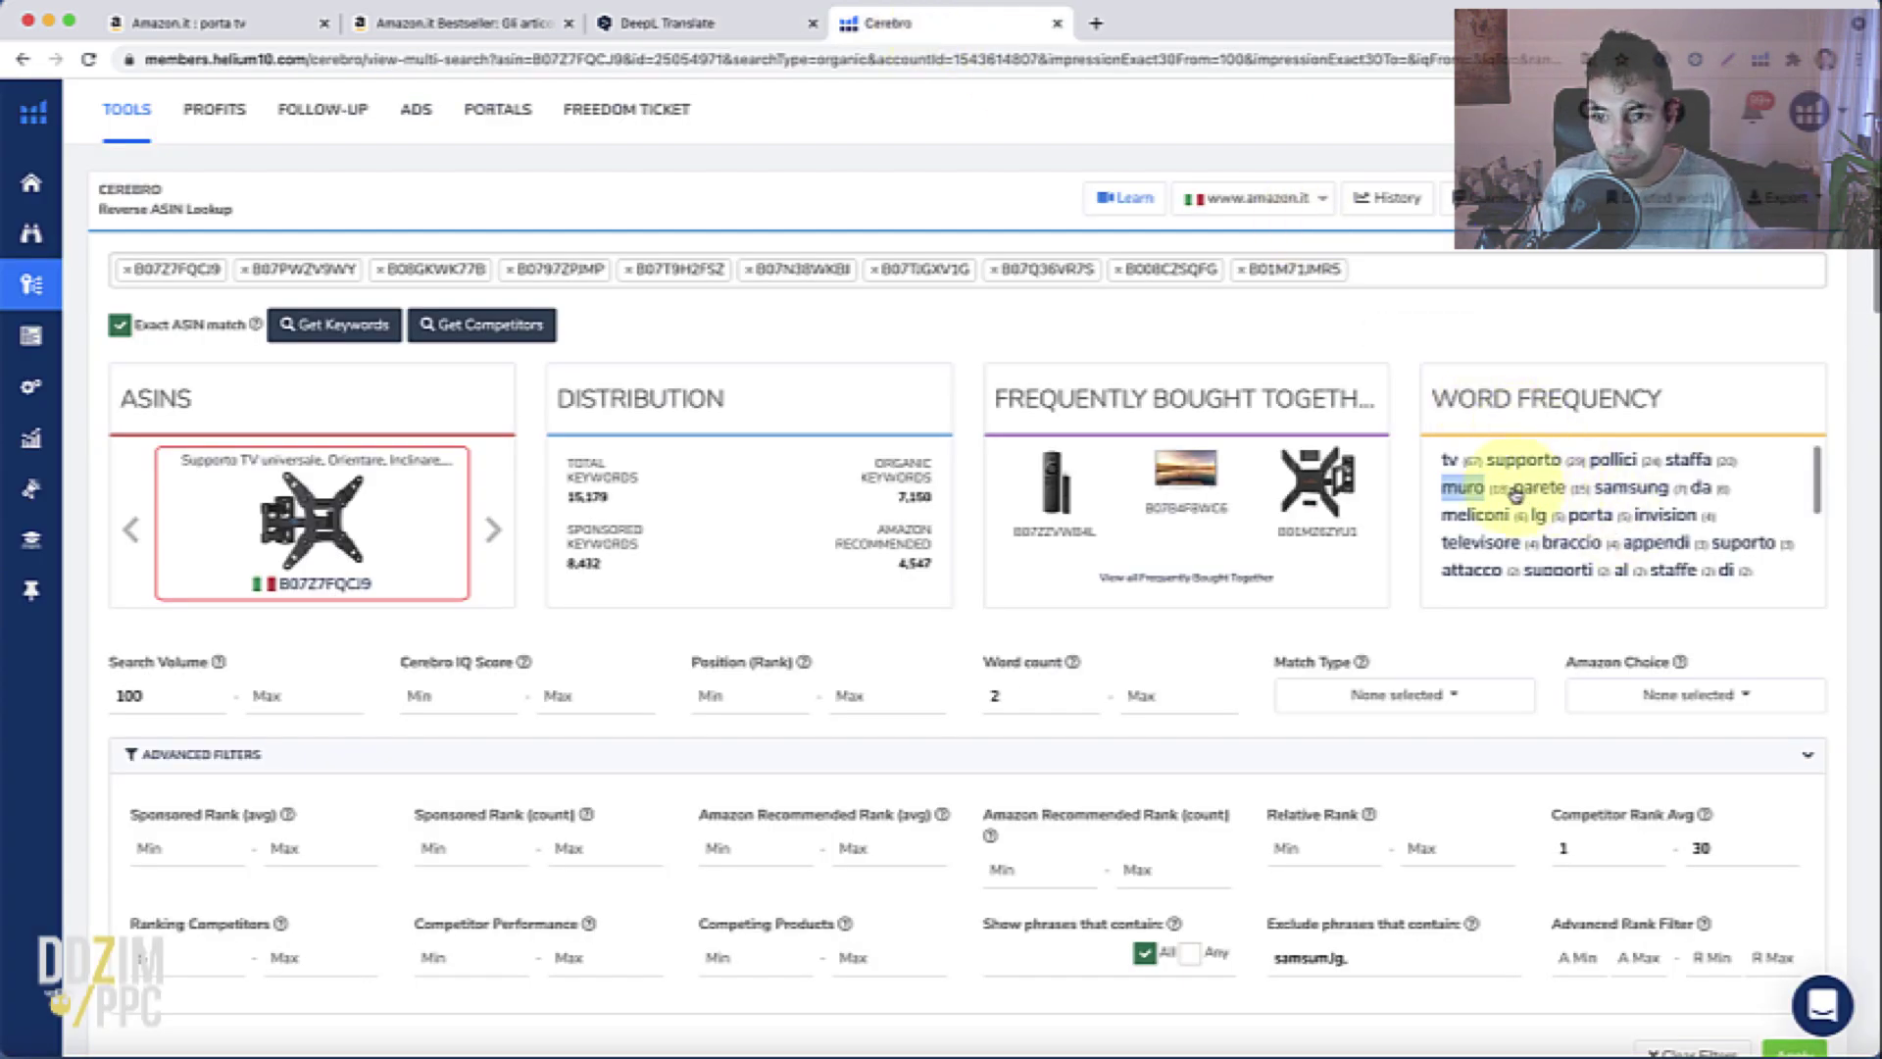
Translate the Italian word "parete" into English in DeepL and return to Cerebro
{"action": "left_click", "coordinate": [686, 22]}
{"action": "left_click_drag", "start_coordinate": [324, 319], "coordinate": [188, 314]}
{"action": "type", "text": "parete"}
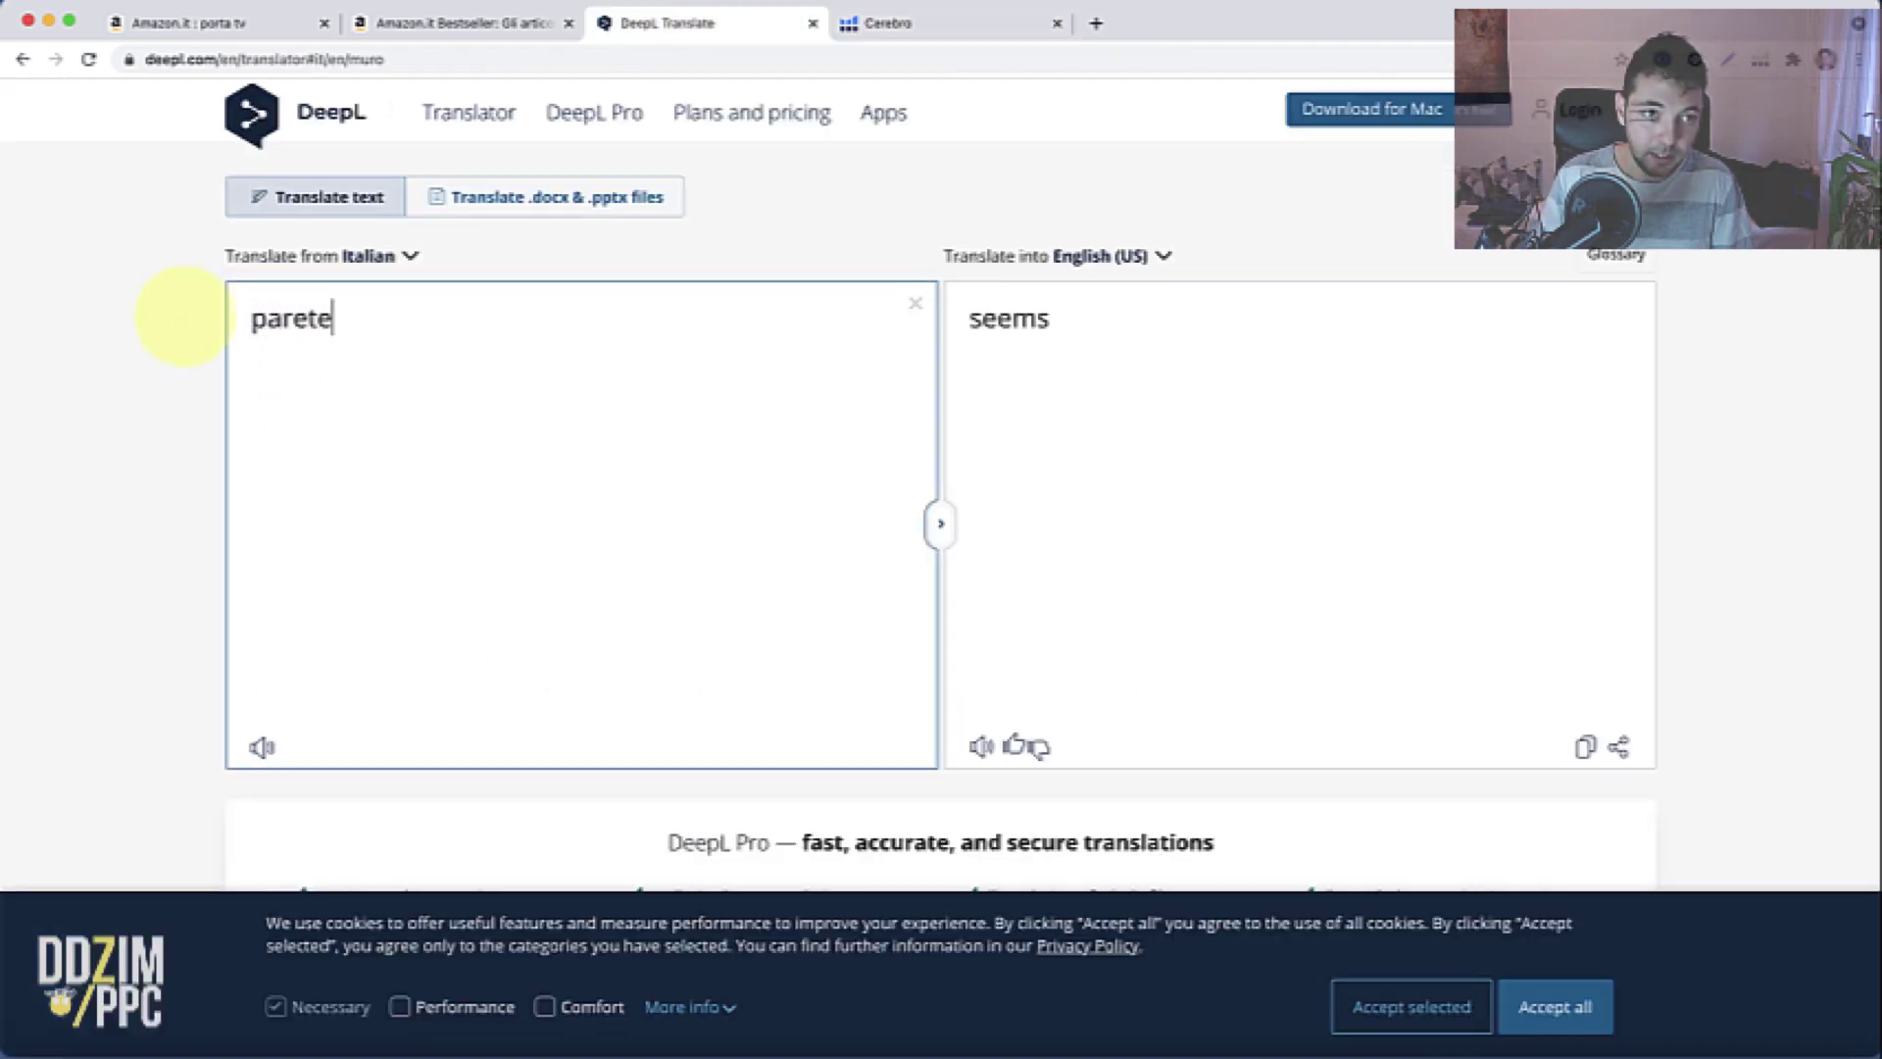
{"action": "left_click", "coordinate": [926, 26]}
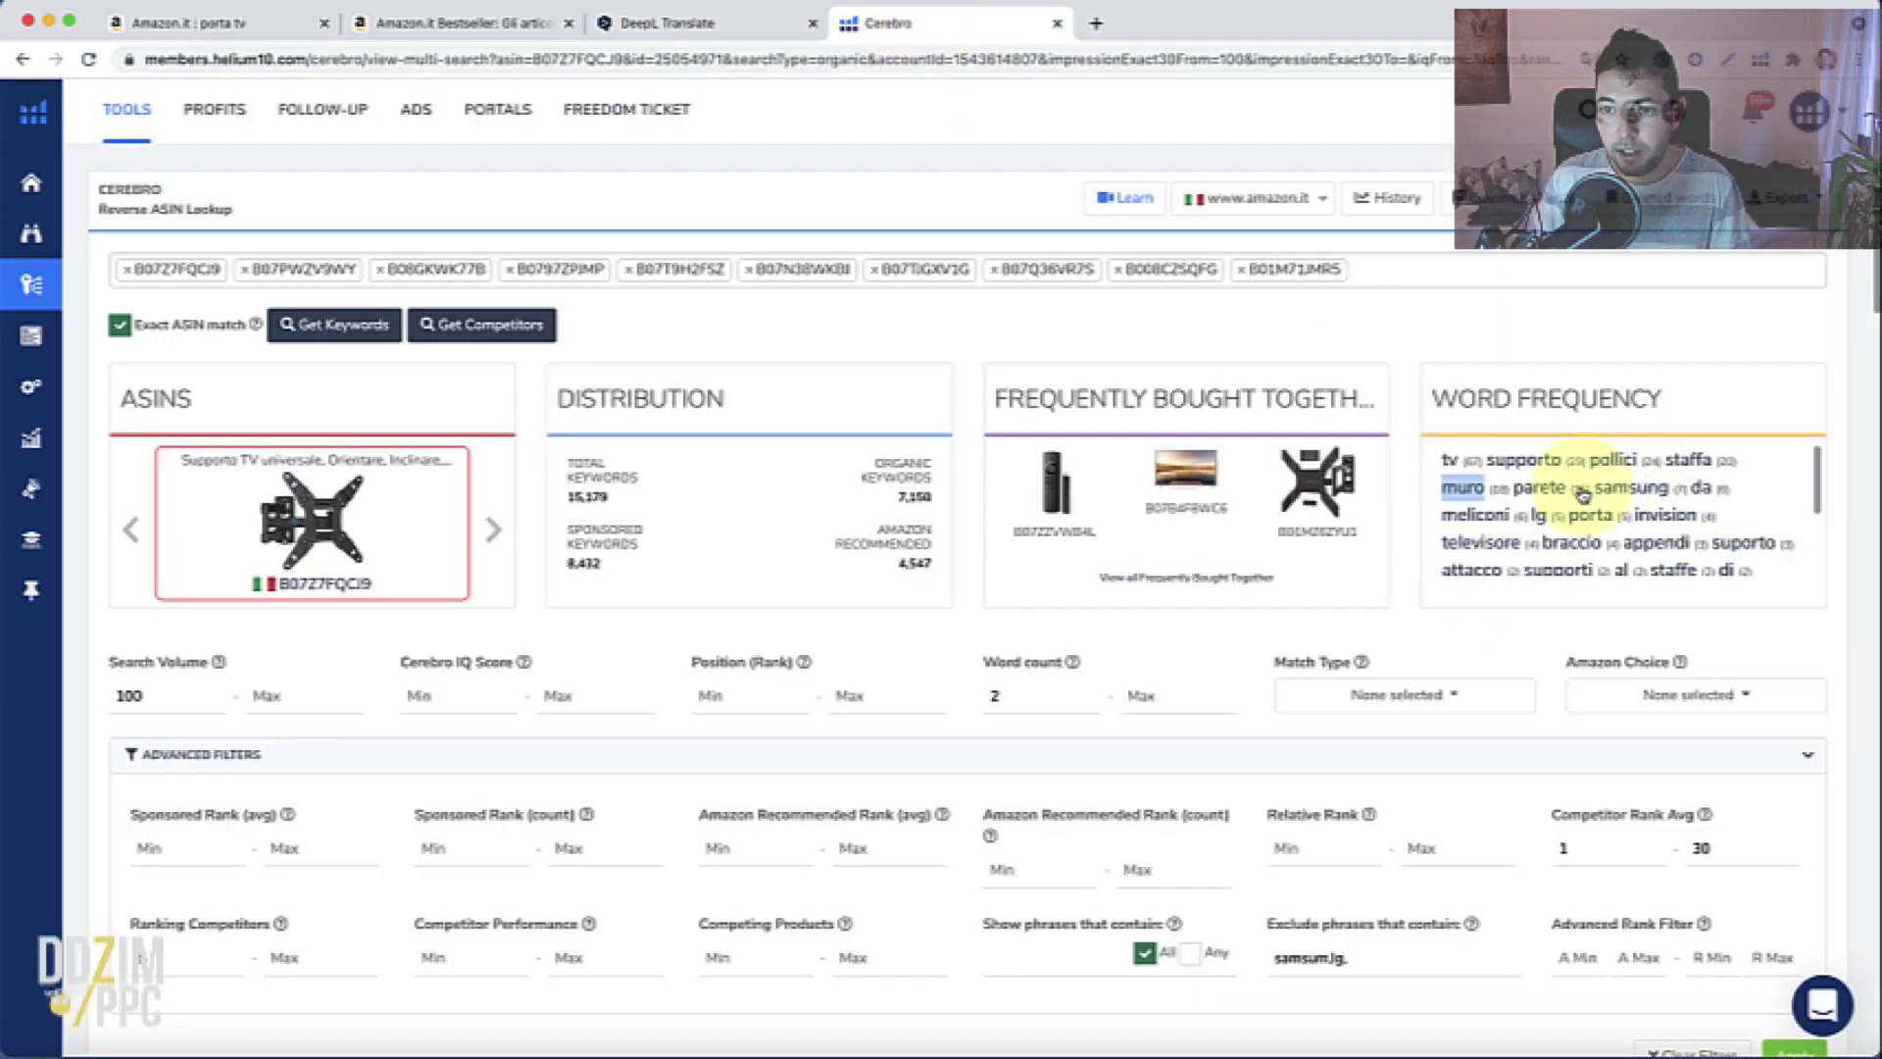
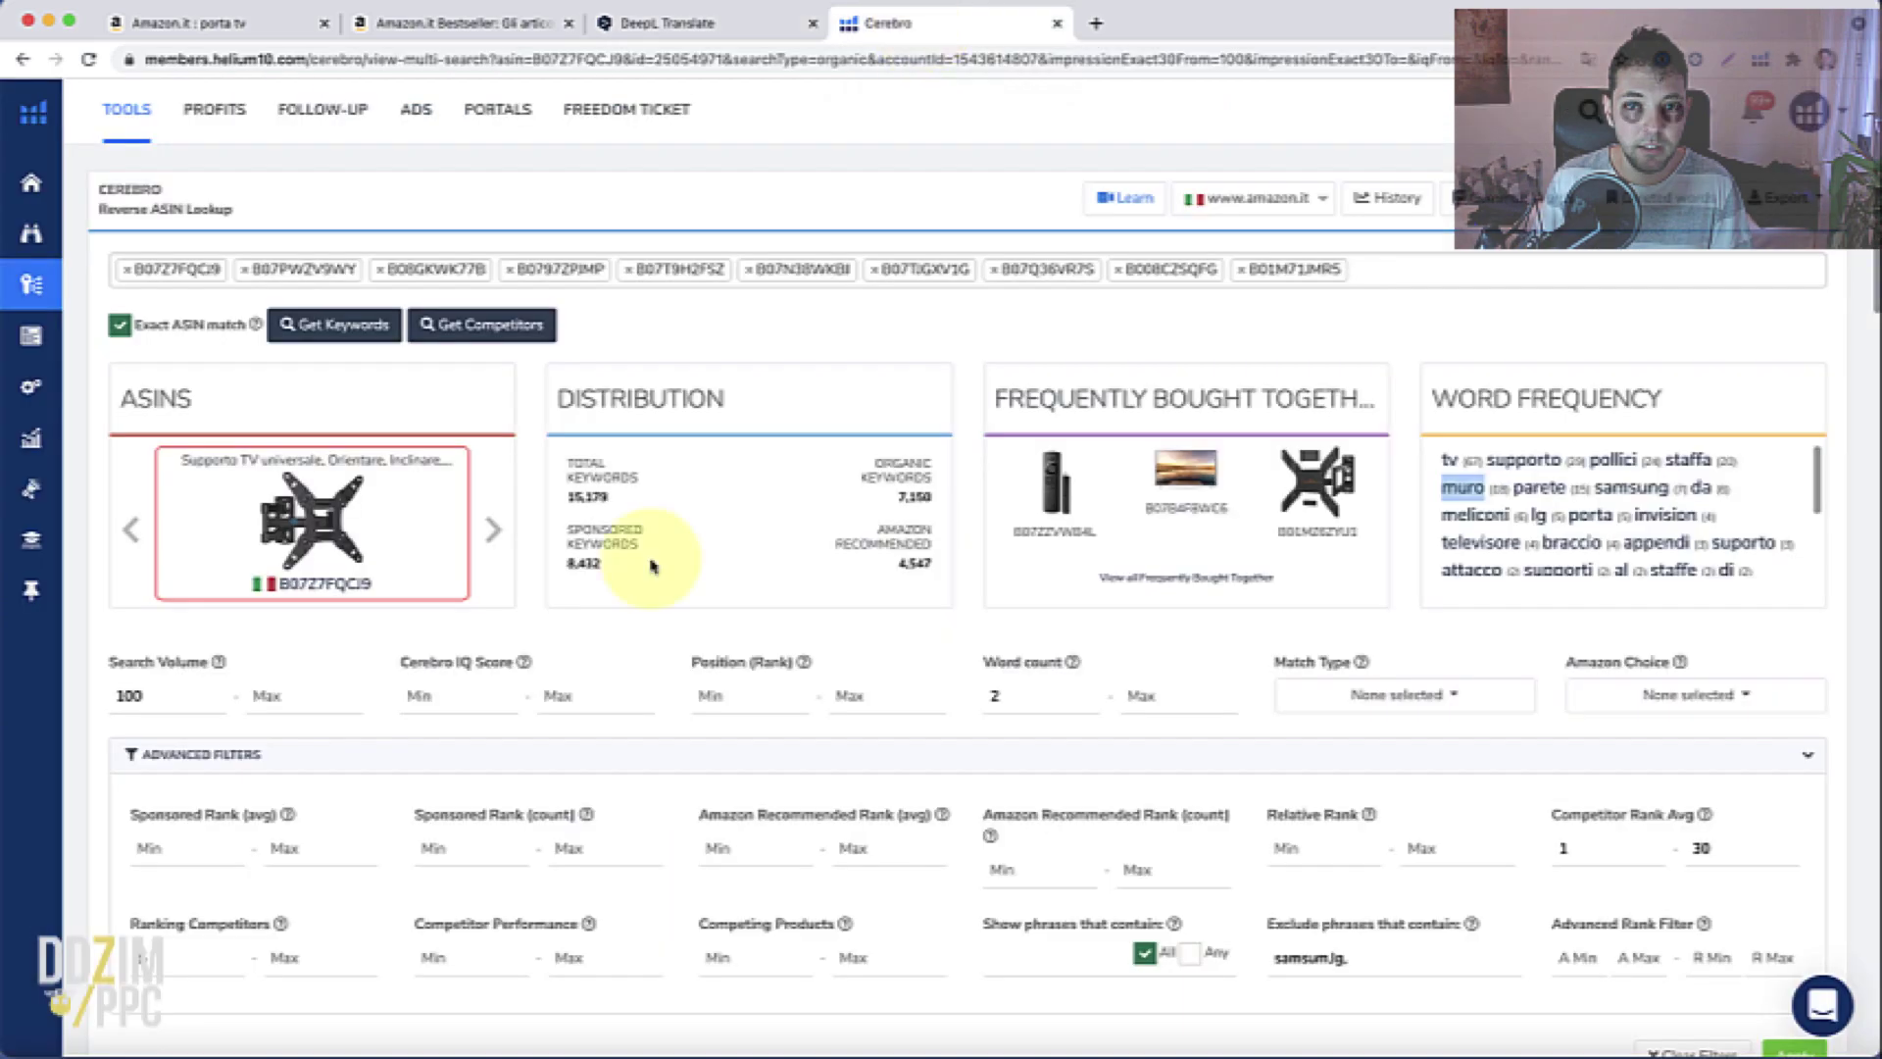
Search the Cerebro page for "meliconi" and go to its matches in the filtered keyword table
{"action": "scroll", "coordinate": [512, 694], "scroll_direction": "down", "scroll_amount": 8}
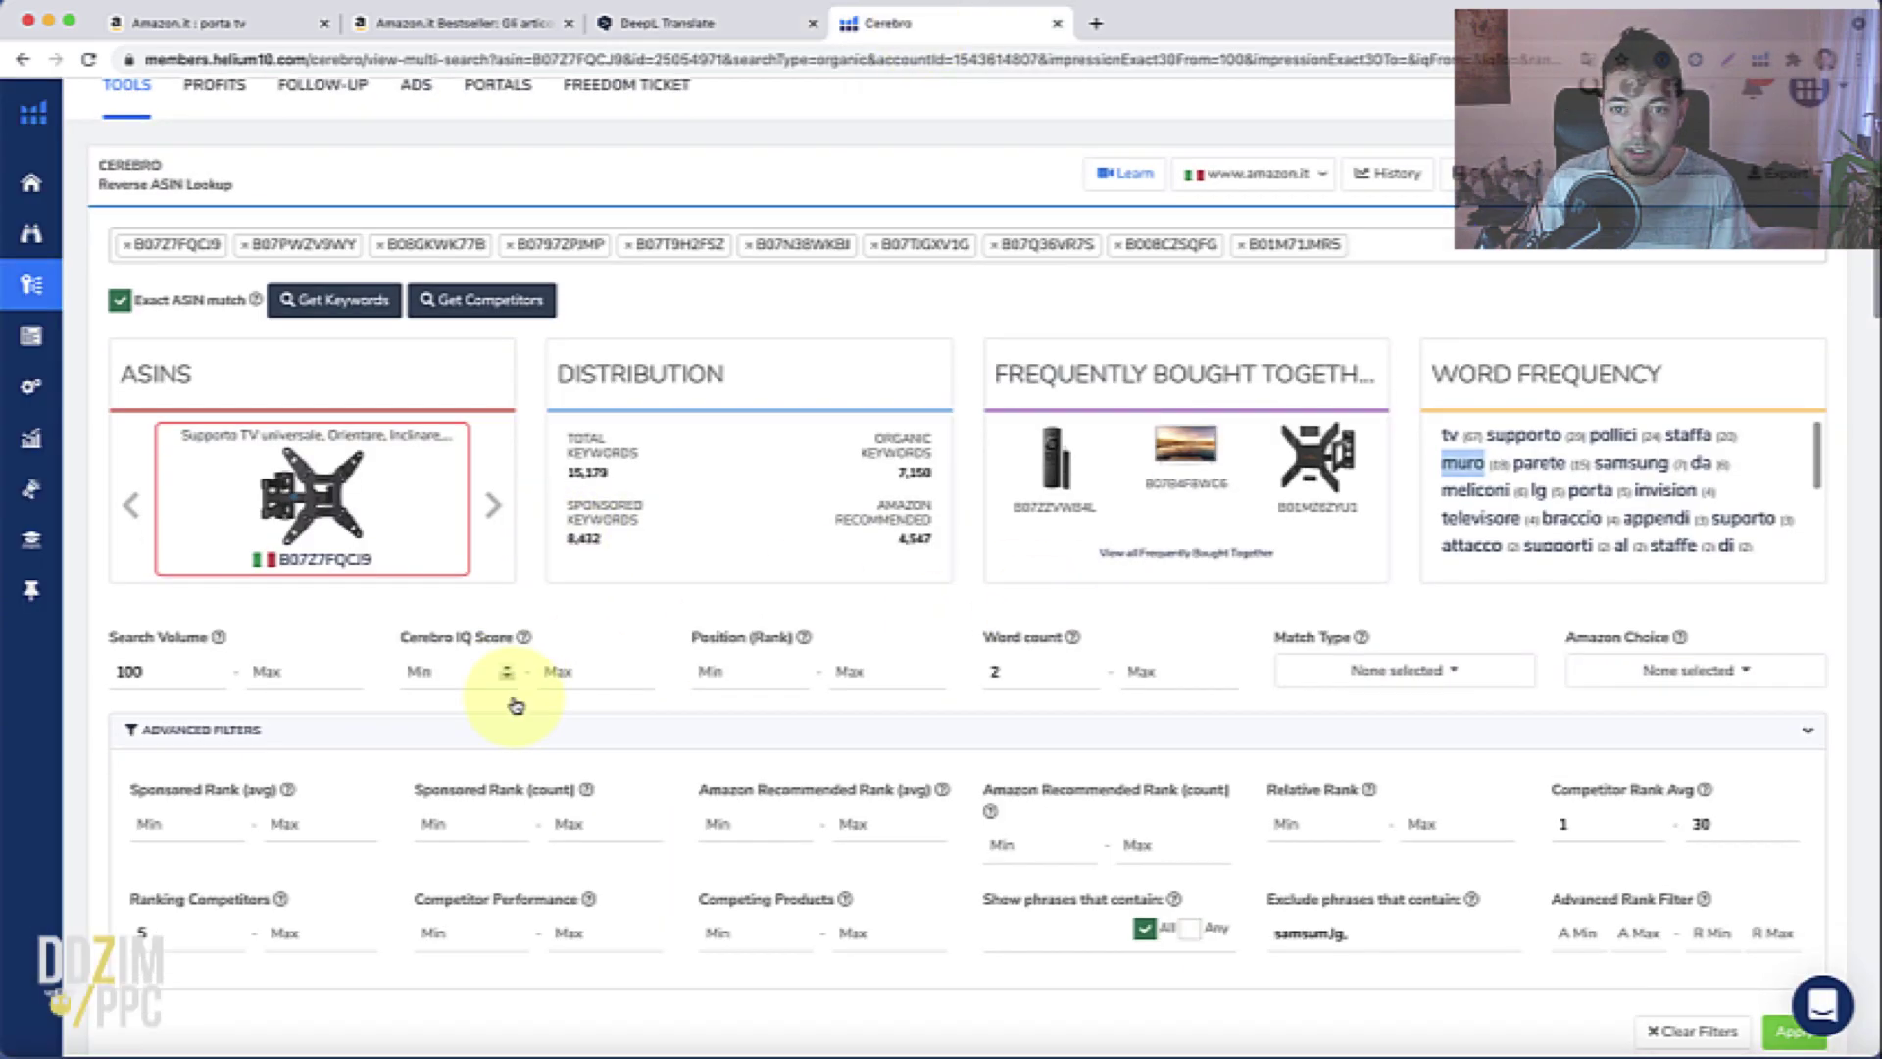
{"action": "scroll", "coordinate": [513, 702], "scroll_direction": "down", "scroll_amount": 2}
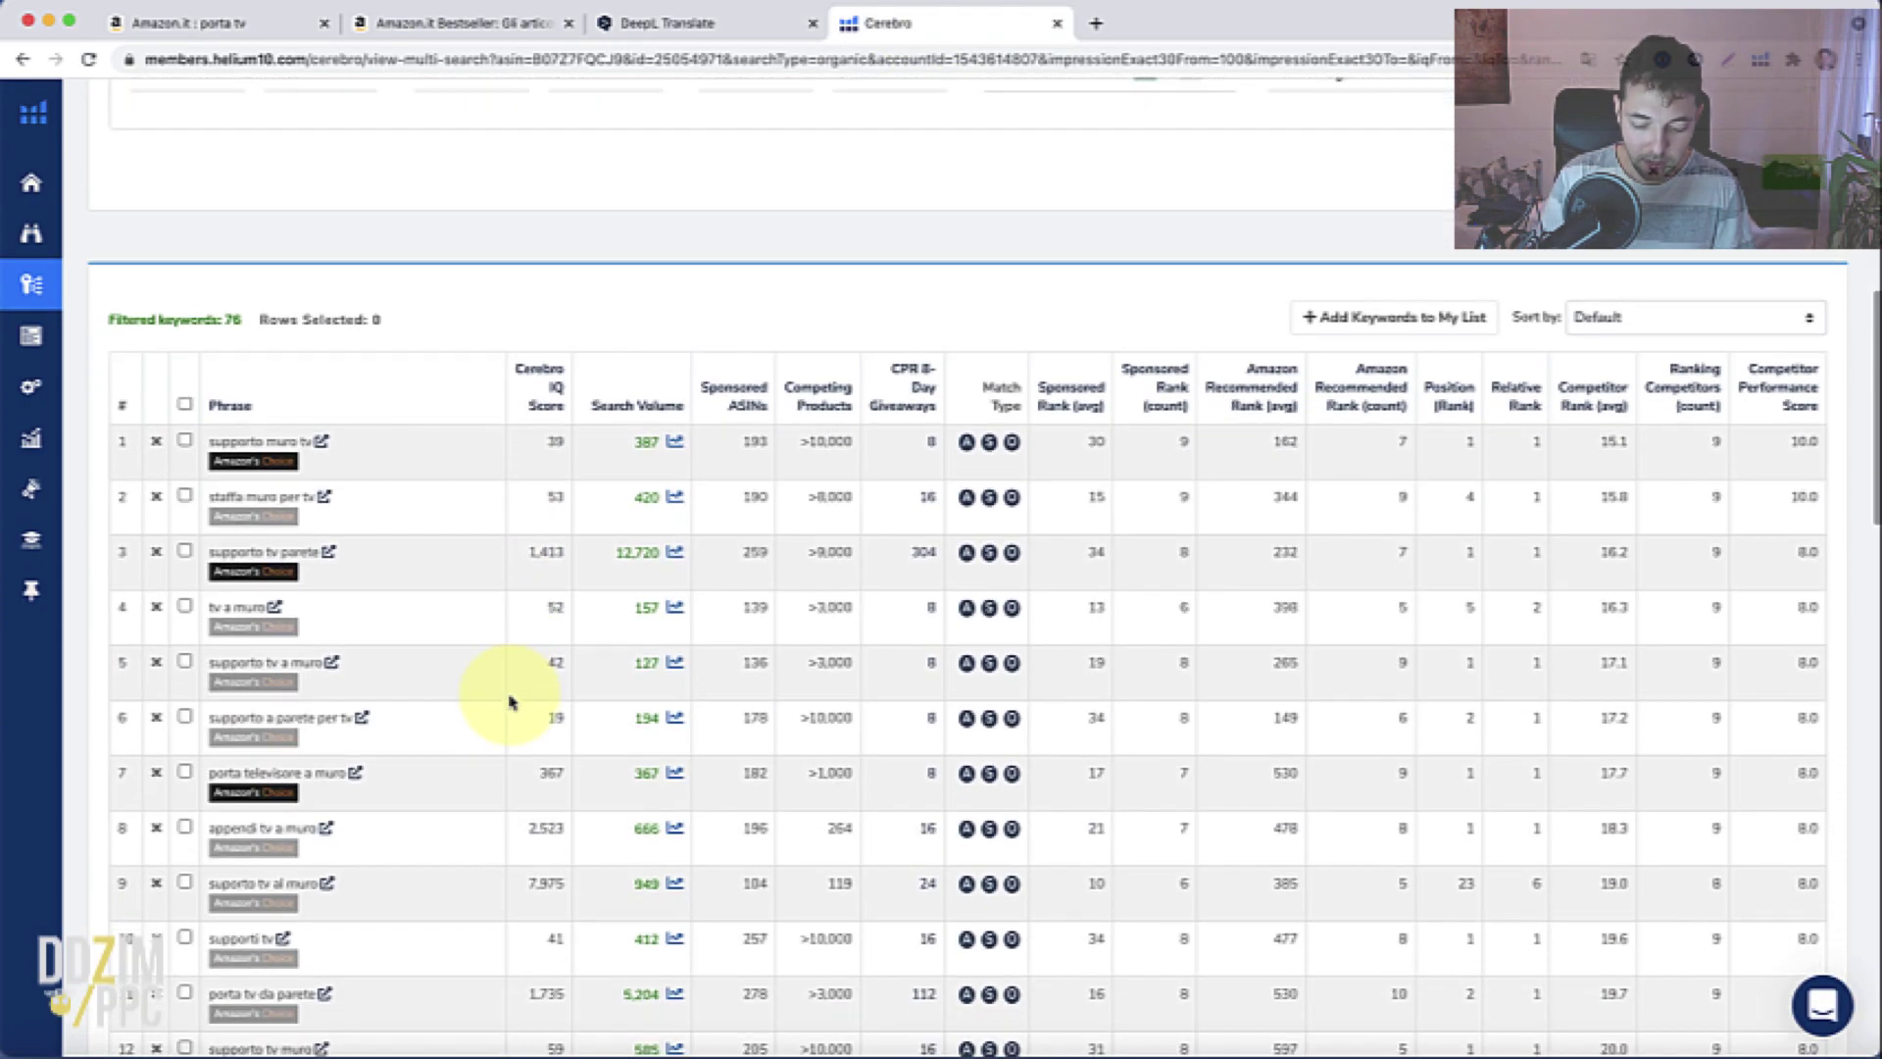
{"action": "key", "text": "super+f"}
{"action": "type", "text": "mel"}
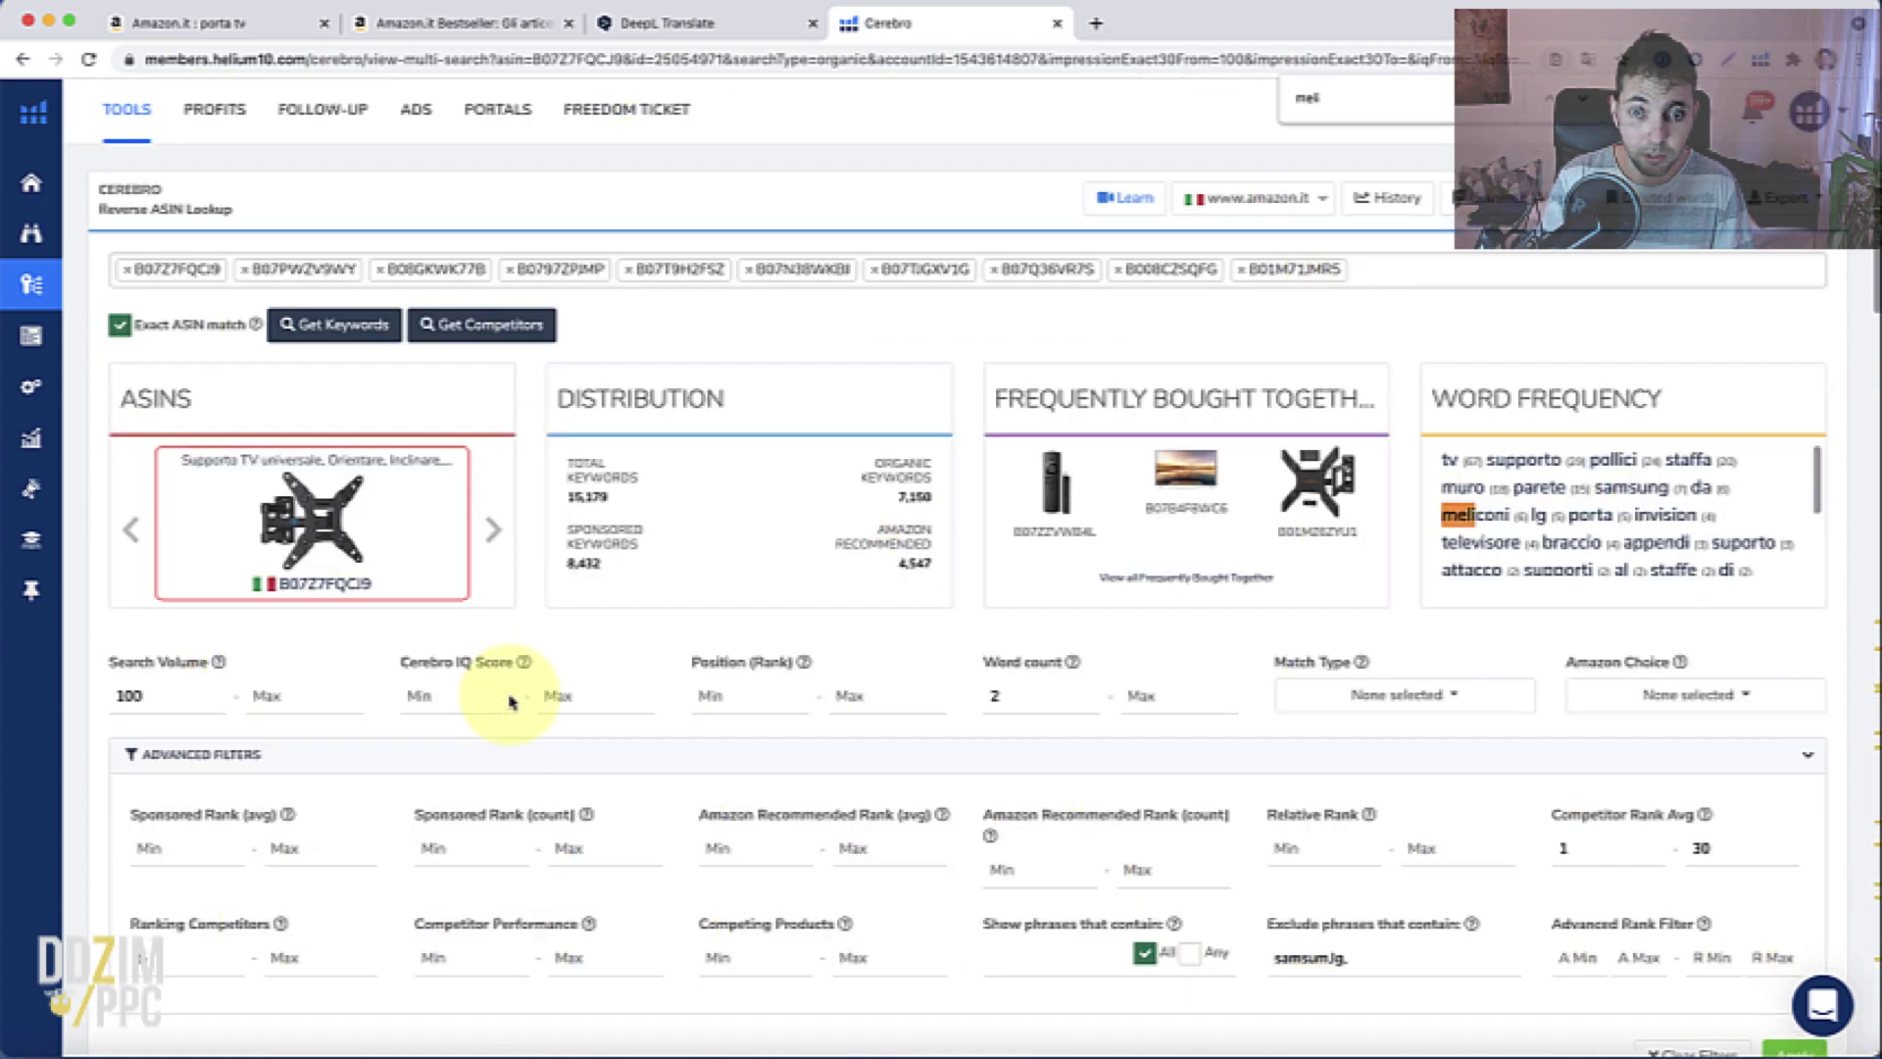
{"action": "type", "text": "iconi"}
{"action": "key", "text": "Return"}
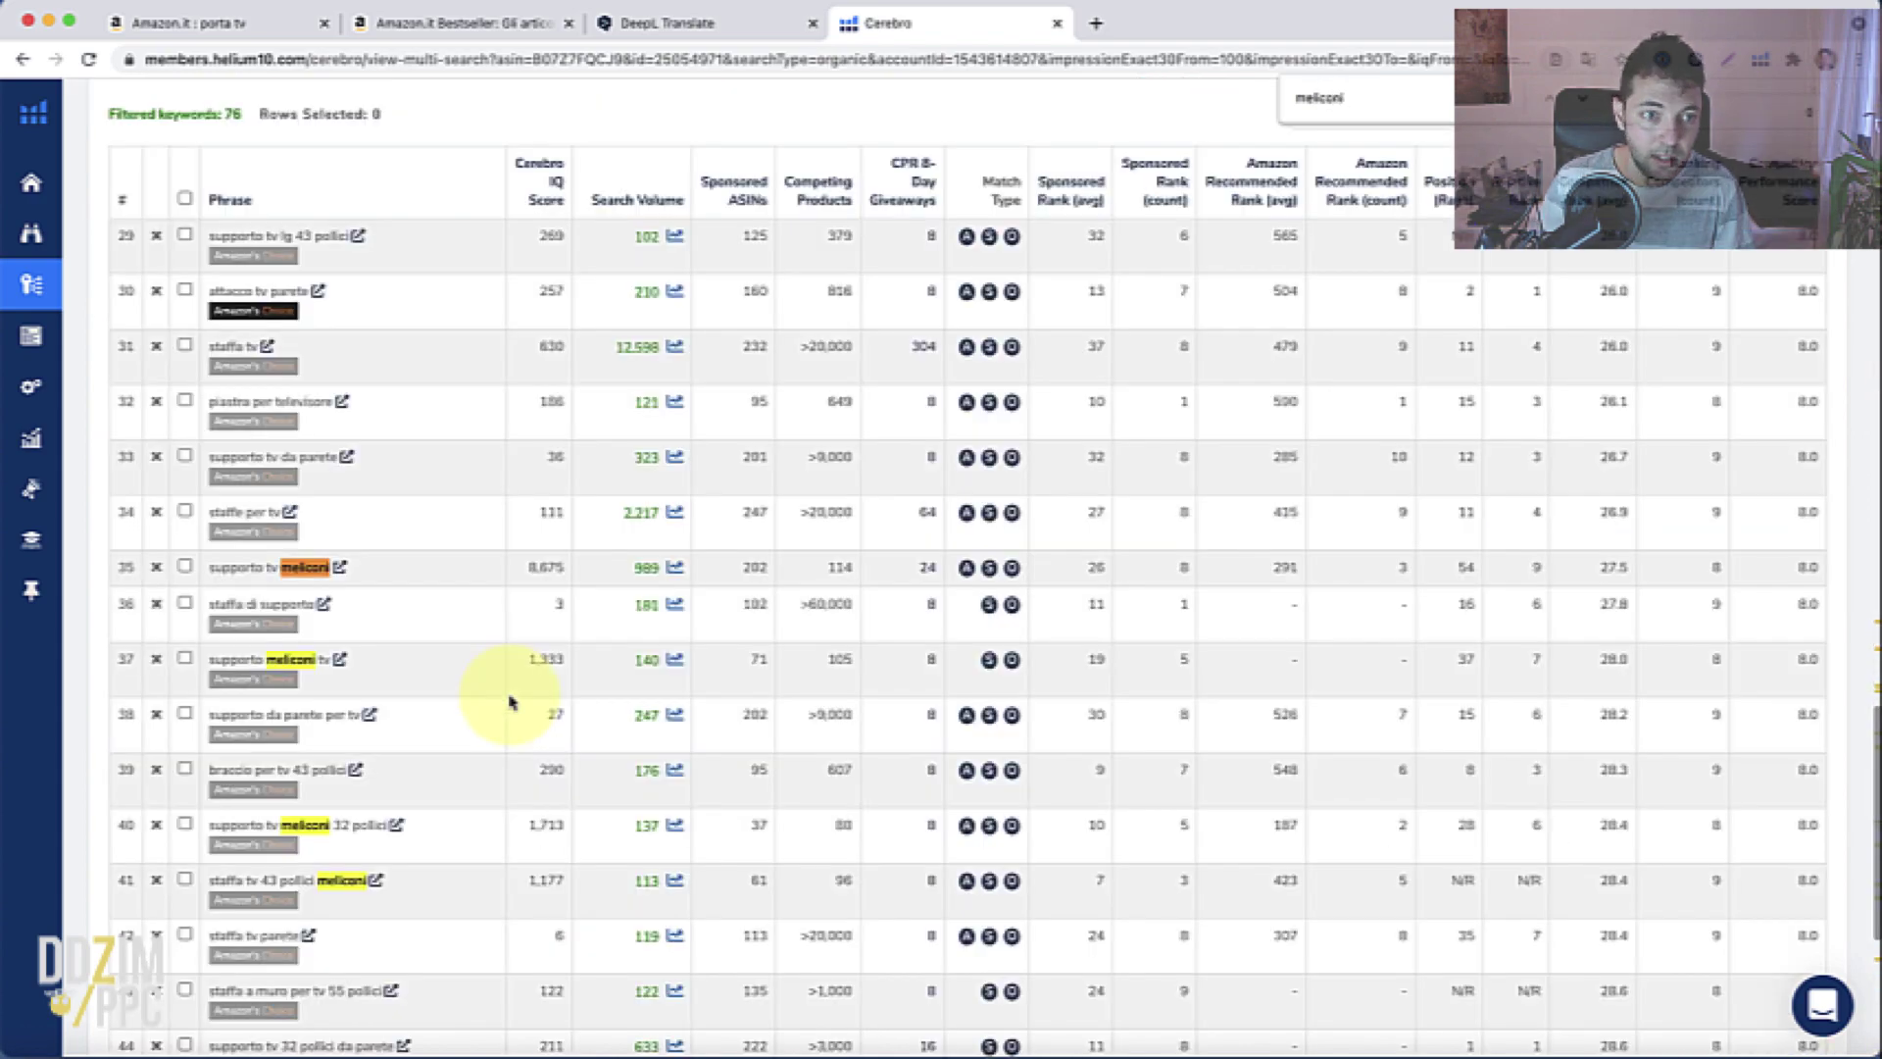
Open the Amazon results for the phrase "supporto tv meliconi" and search that page for "melico" to check whether it is a brand
{"action": "scroll", "coordinate": [506, 696], "scroll_direction": "down", "scroll_amount": 1}
{"action": "left_click", "coordinate": [335, 523]}
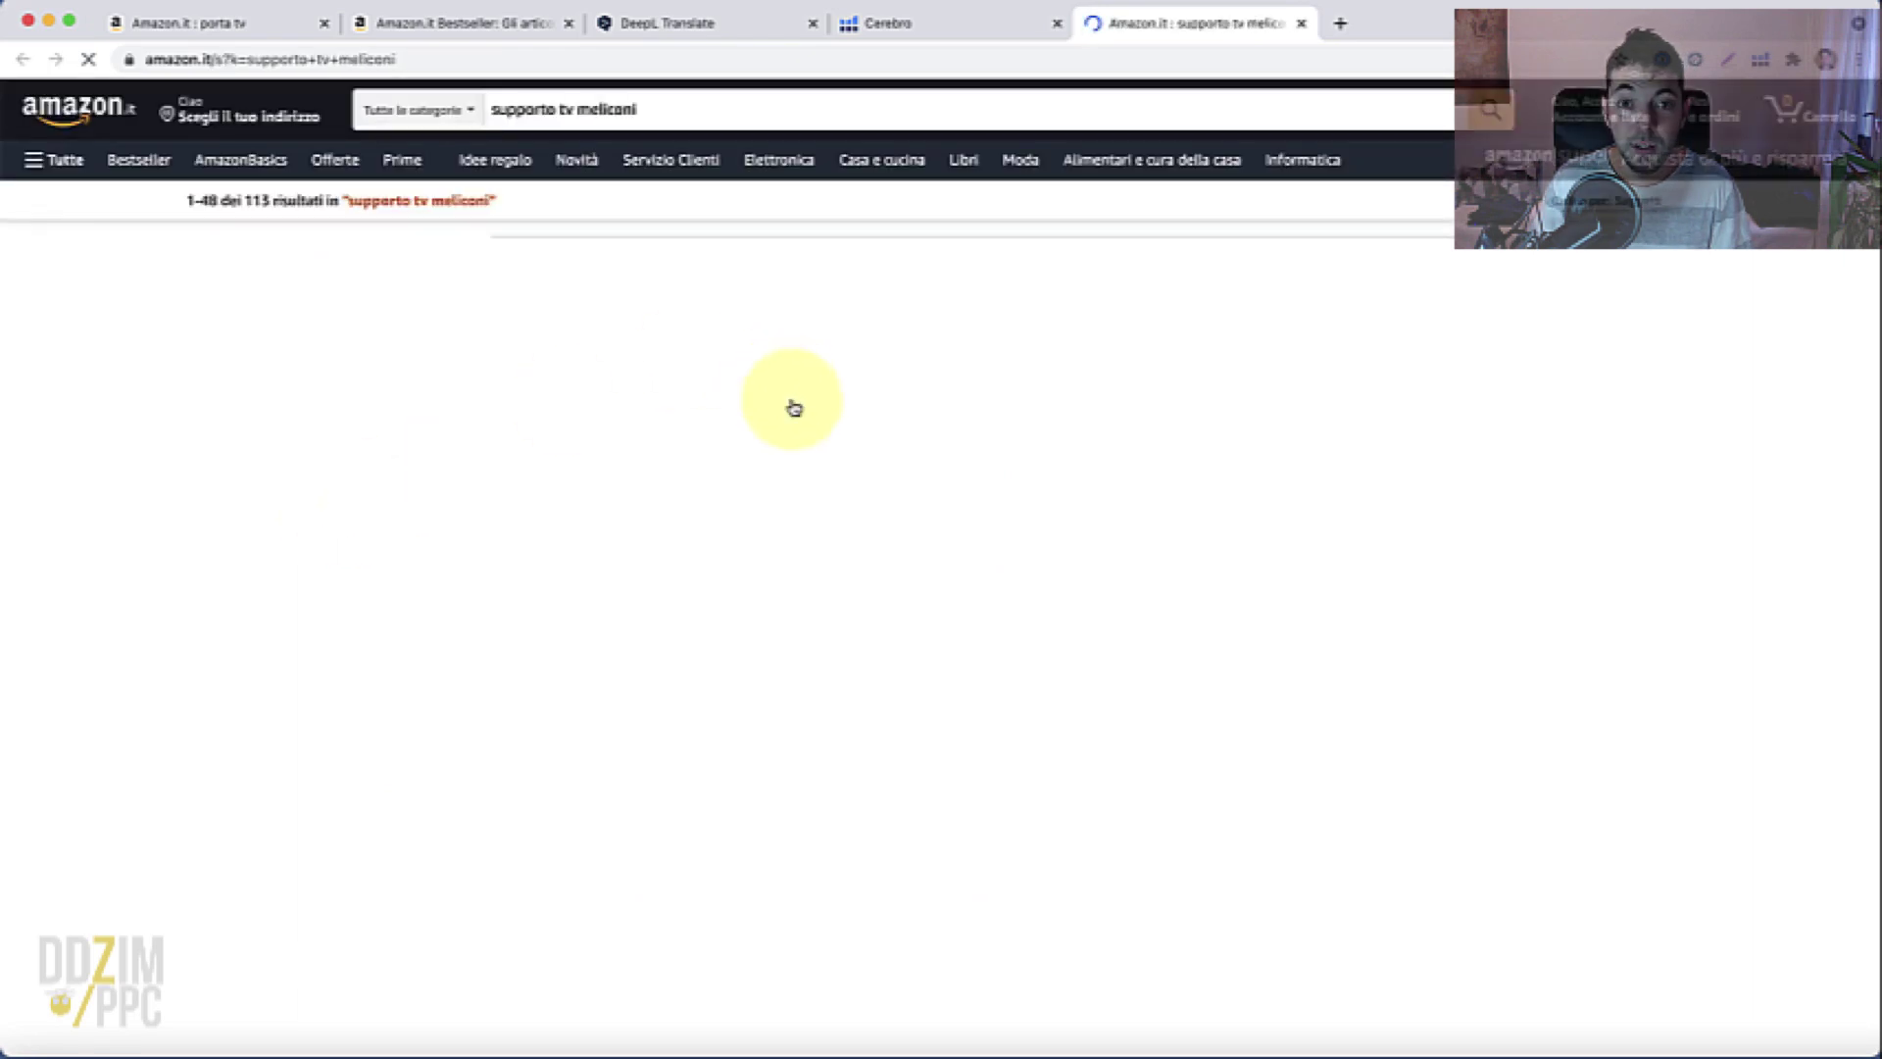
{"action": "scroll", "coordinate": [1123, 580], "scroll_direction": "down", "scroll_amount": 2}
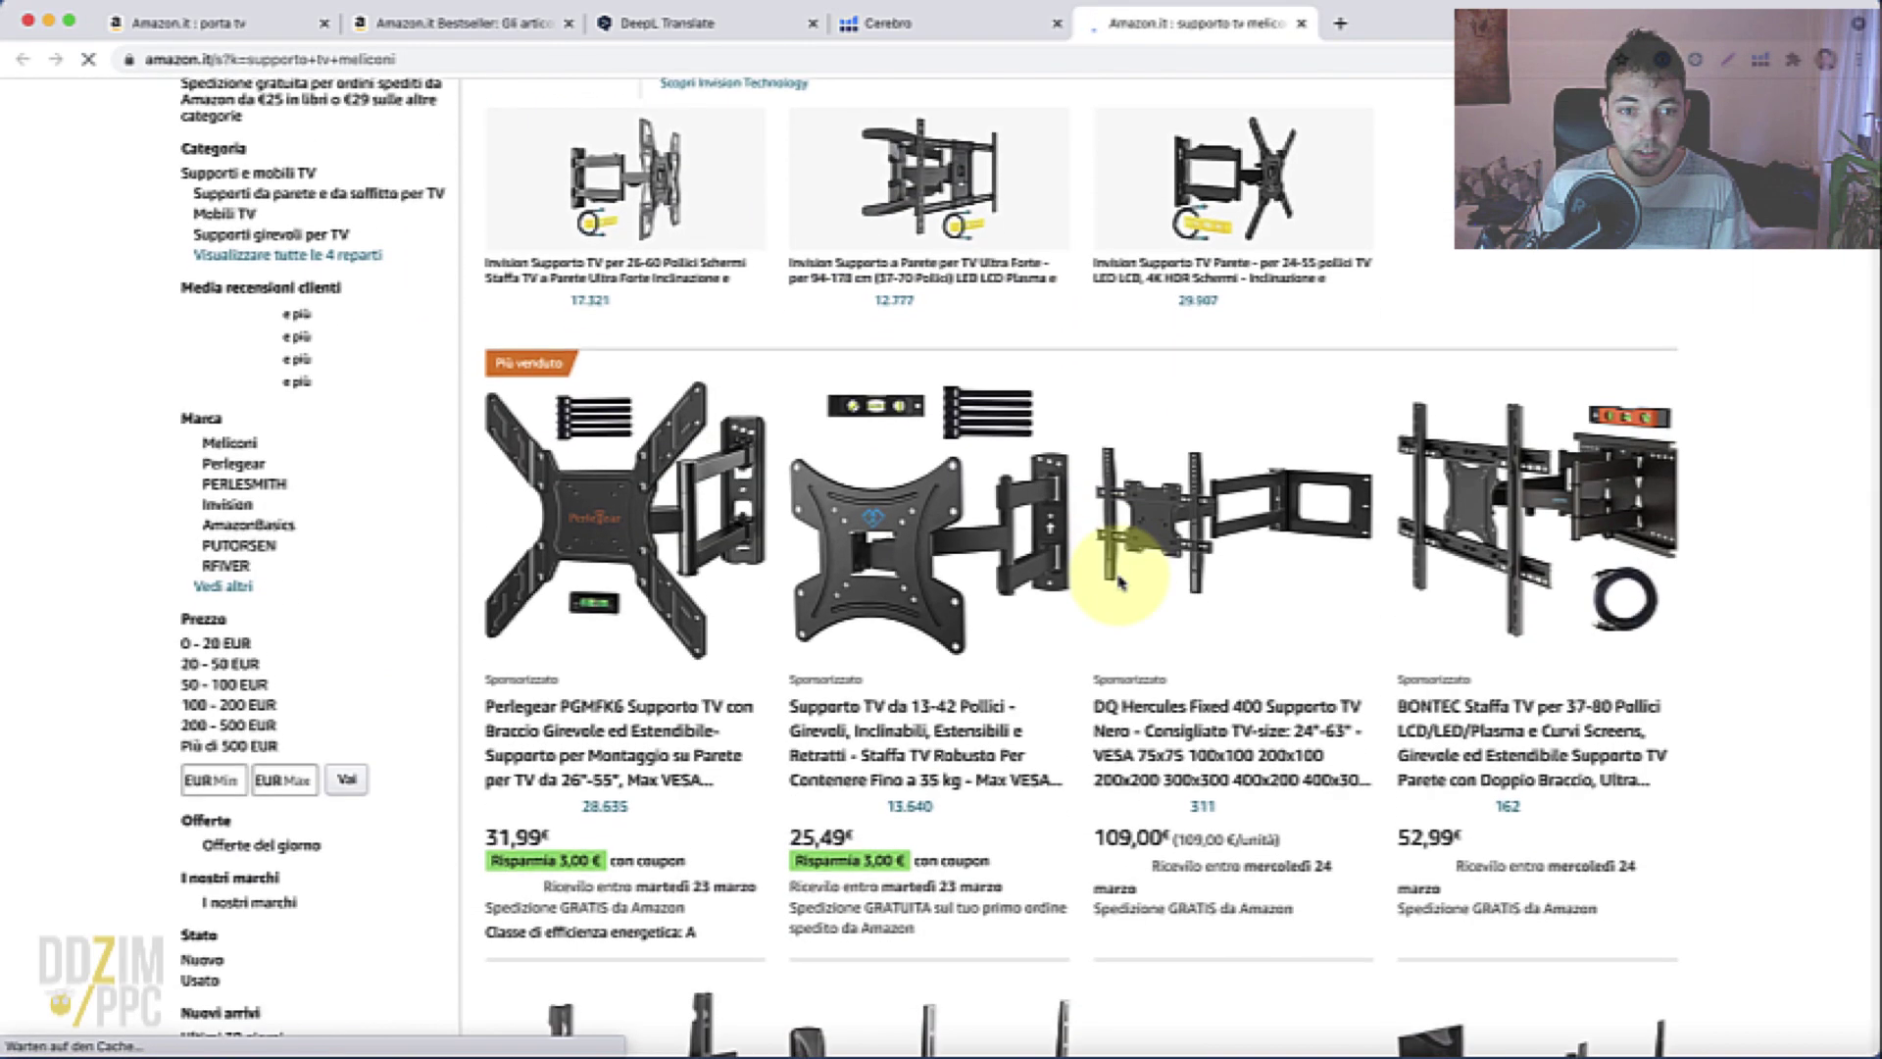
{"action": "key", "text": "super+f"}
{"action": "type", "text": "mel"}
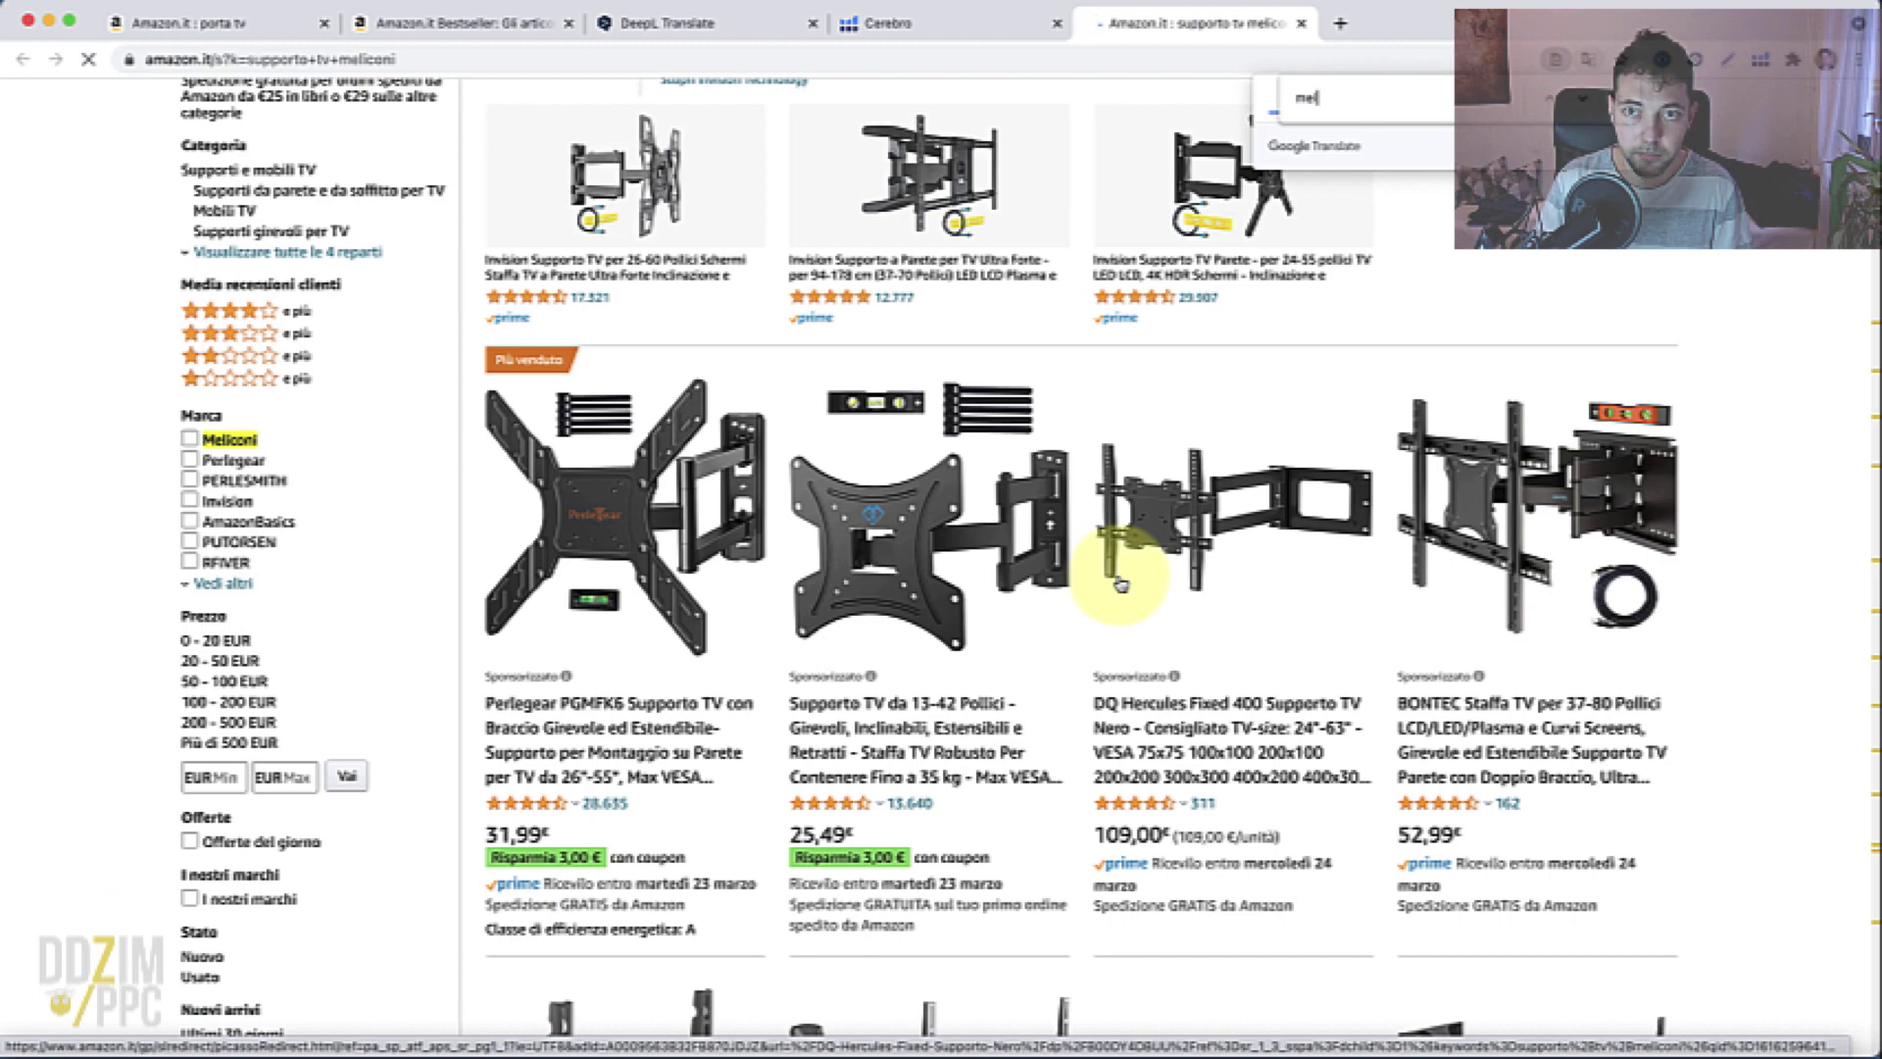
{"action": "type", "text": "co"}
{"action": "scroll", "coordinate": [1123, 584], "scroll_direction": "up", "scroll_amount": 2}
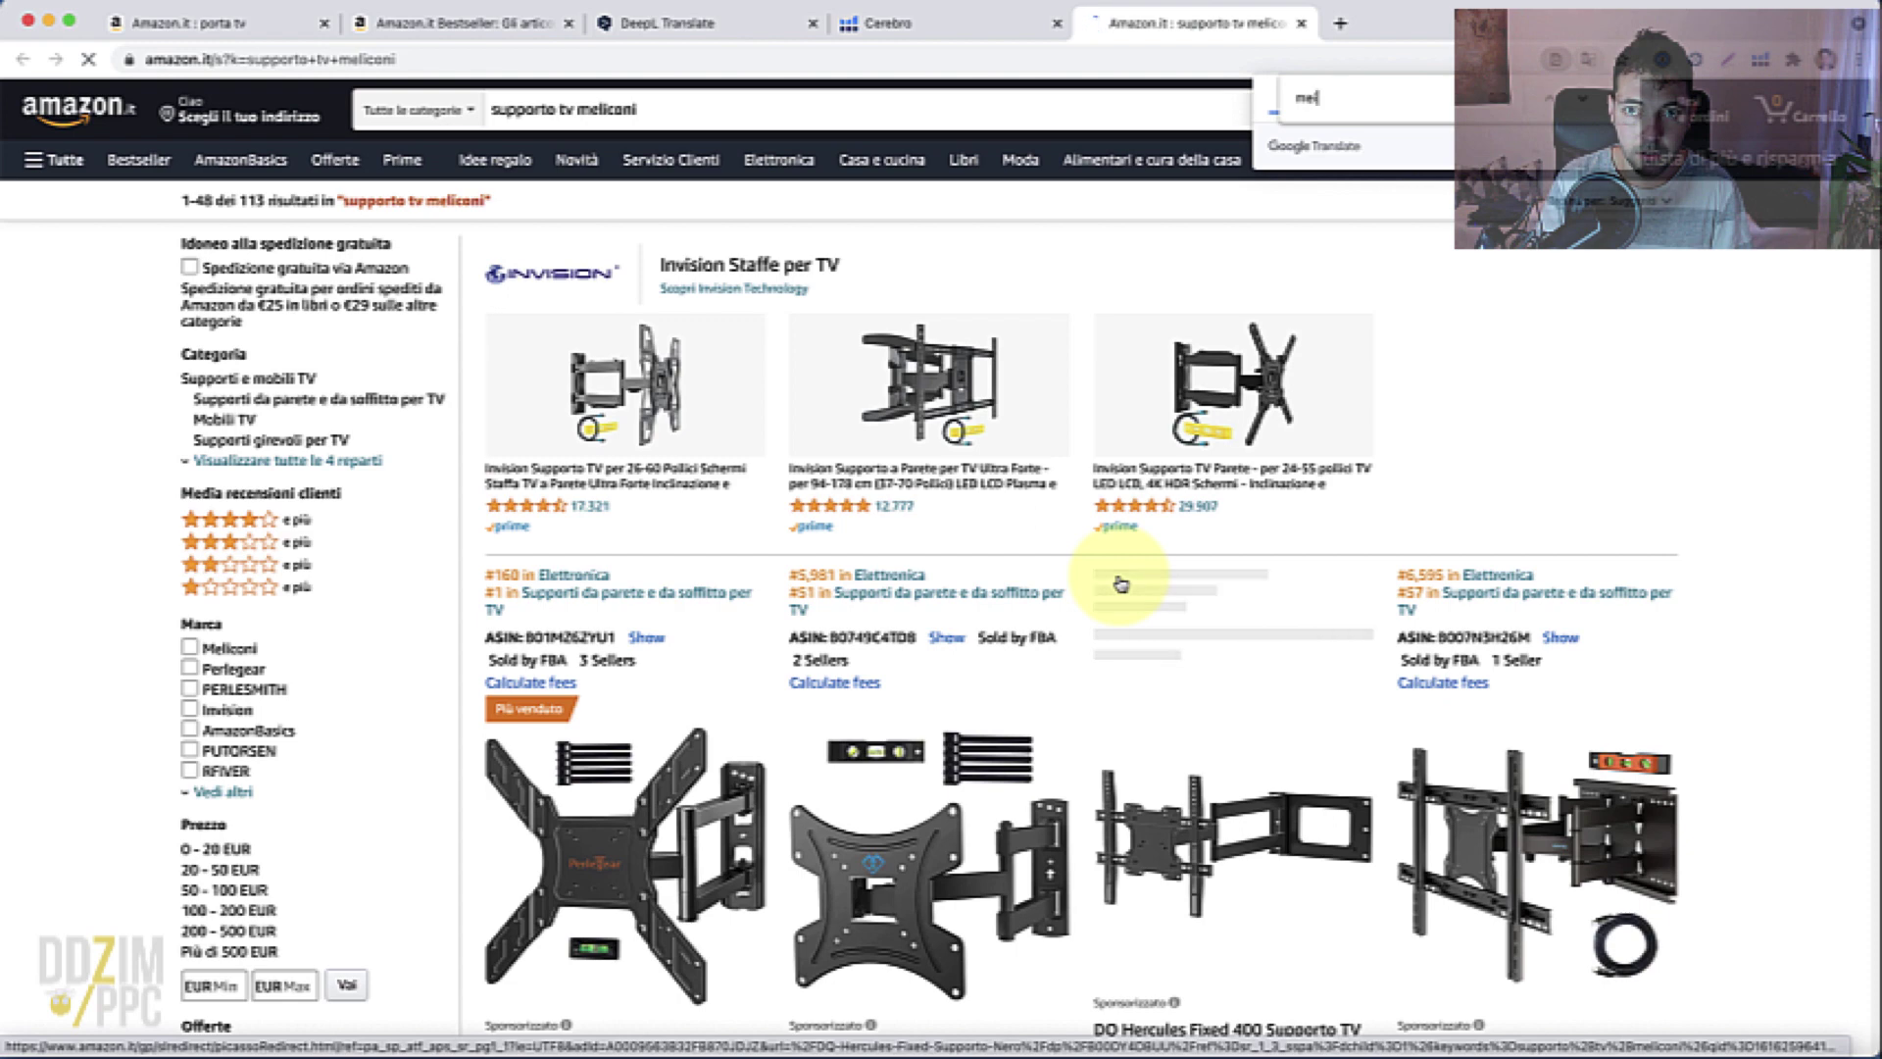
{"action": "type", "text": "lico"}
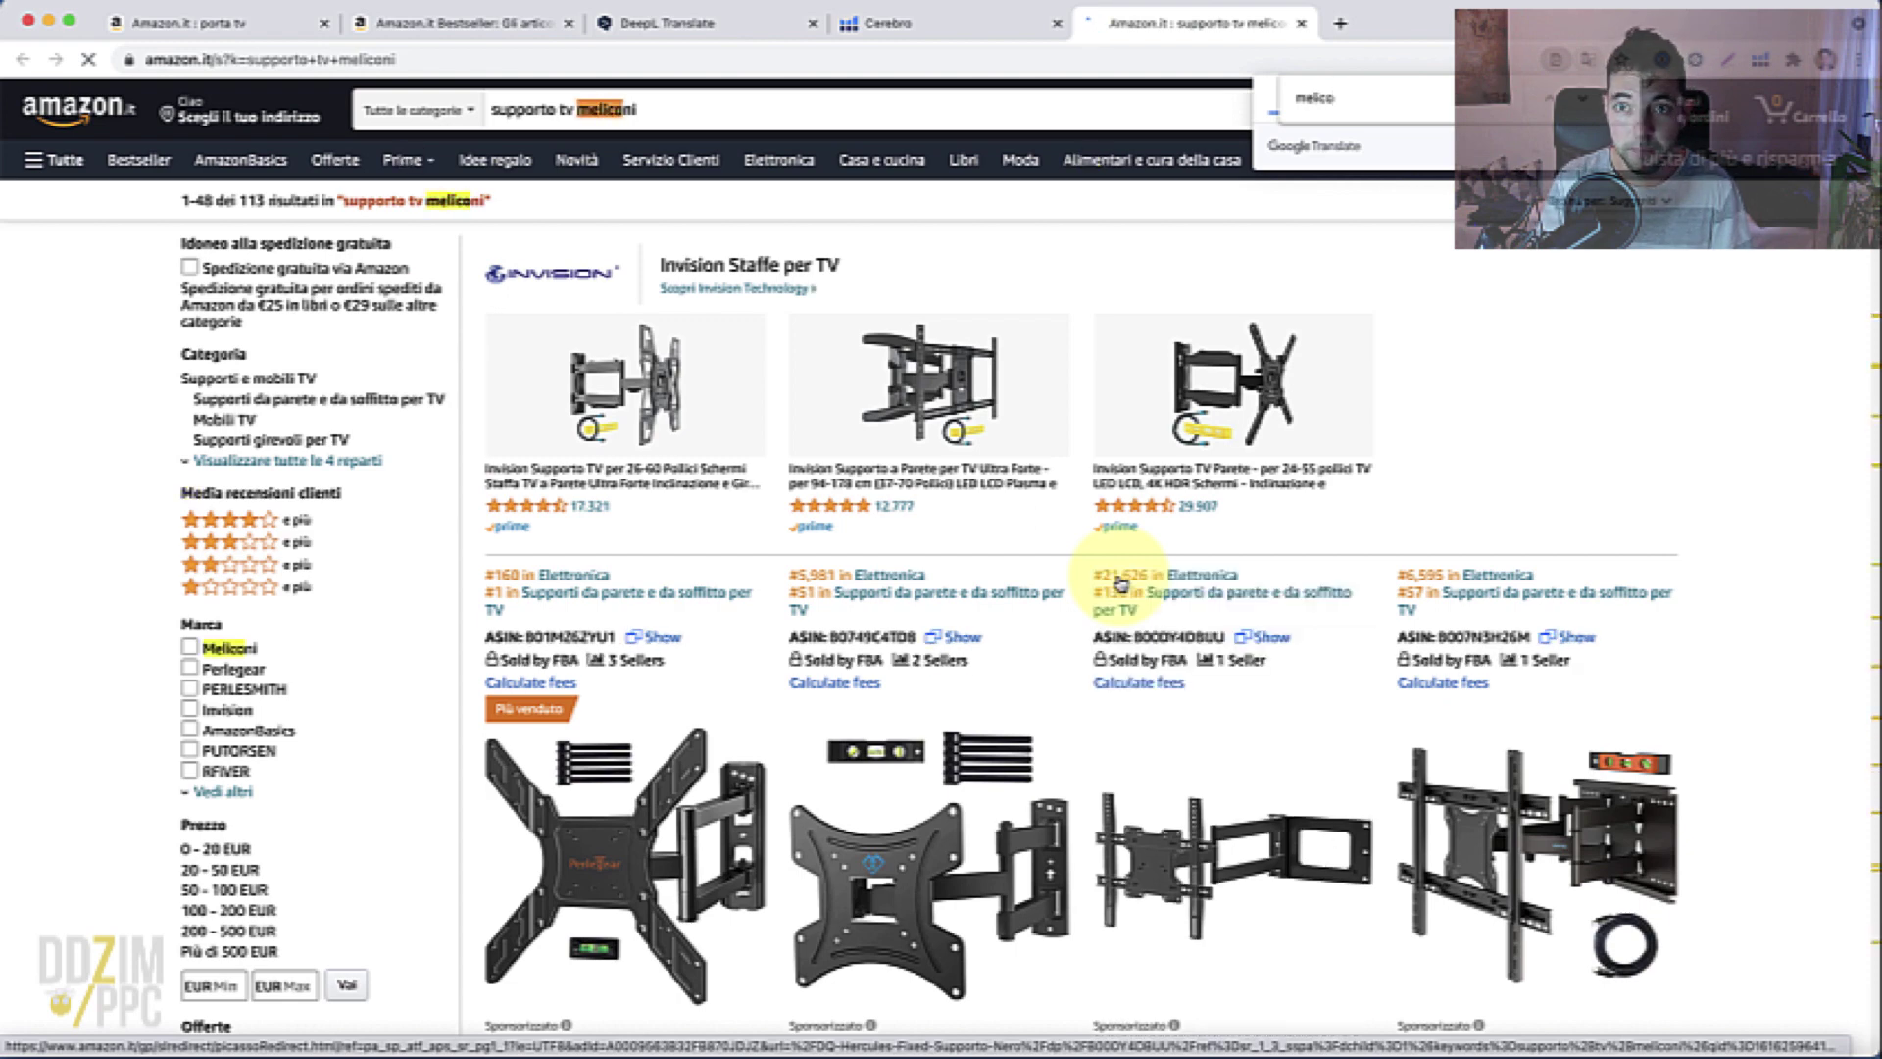
{"action": "key", "text": "Return"}
{"action": "key", "text": "Return"}
{"action": "key", "text": "Return"}
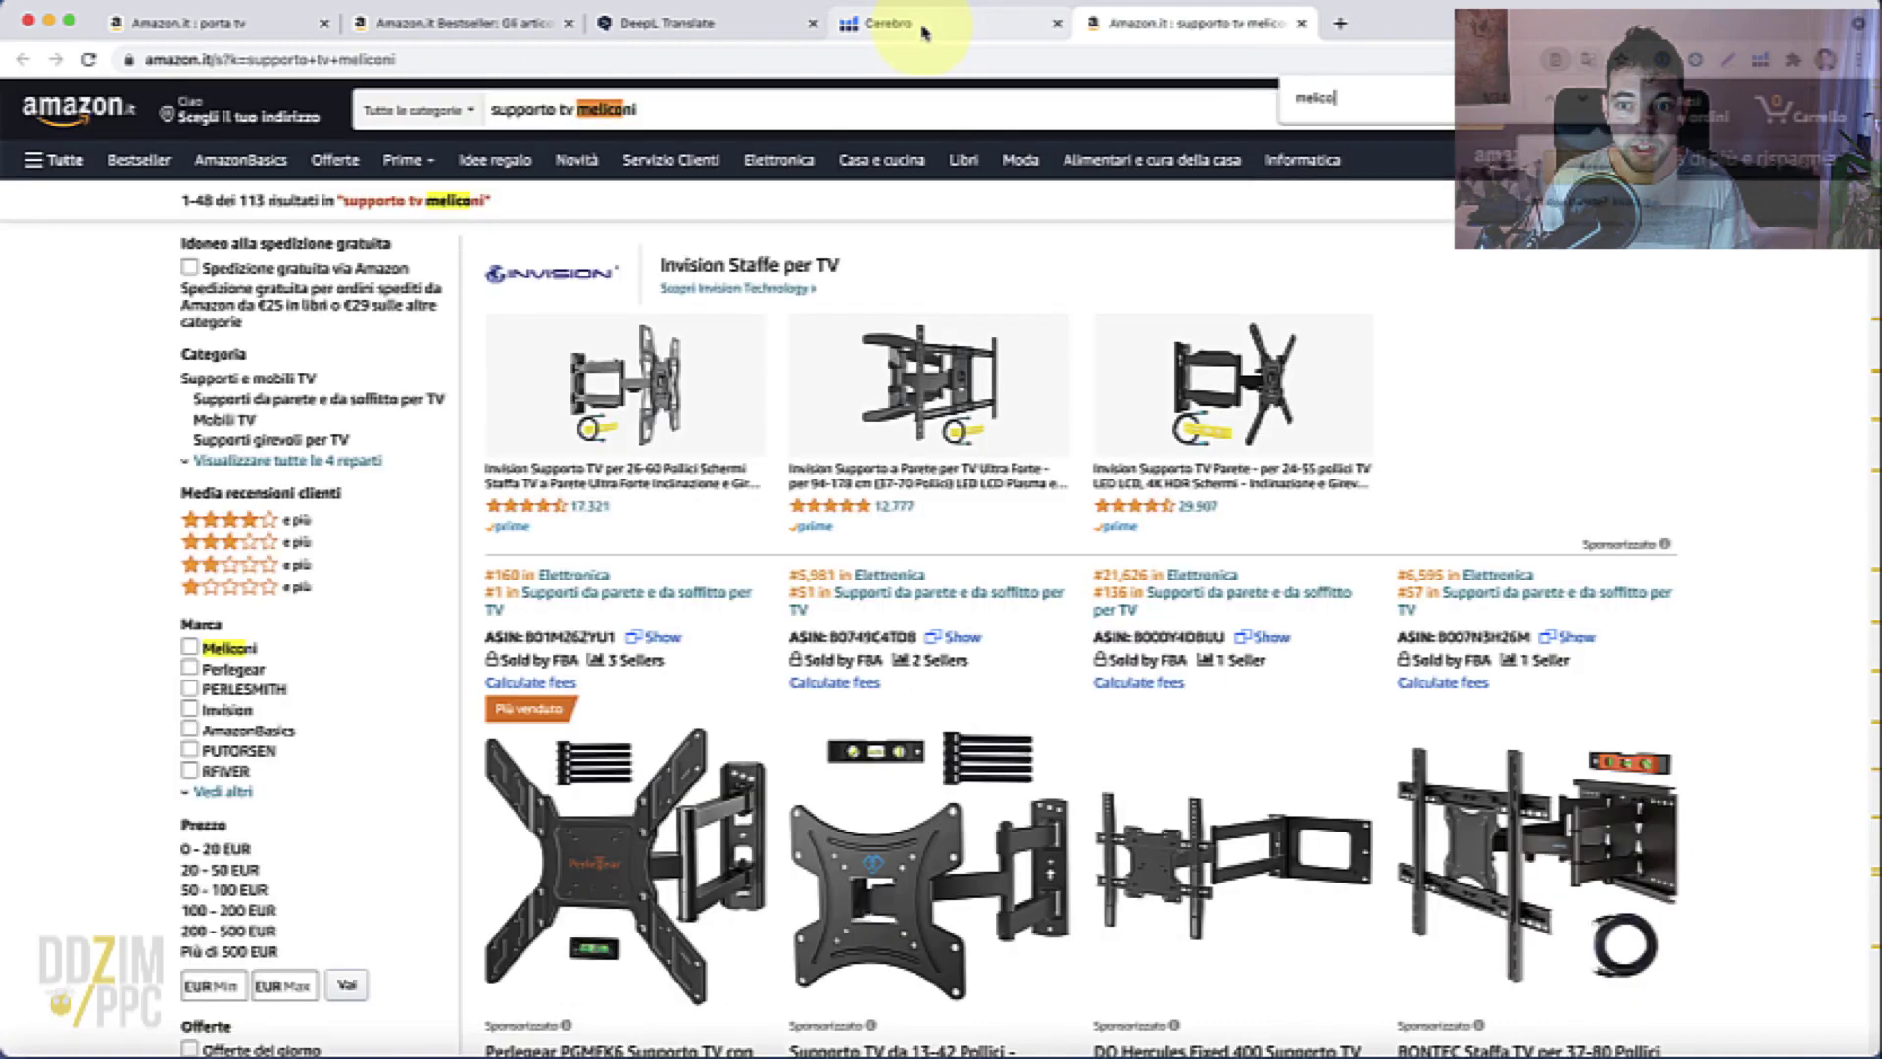
Return to Cerebro and add "meliconi" to the phrases to exclude
{"action": "left_click", "coordinate": [925, 33]}
{"action": "left_click", "coordinate": [739, 26]}
{"action": "left_click", "coordinate": [530, 29]}
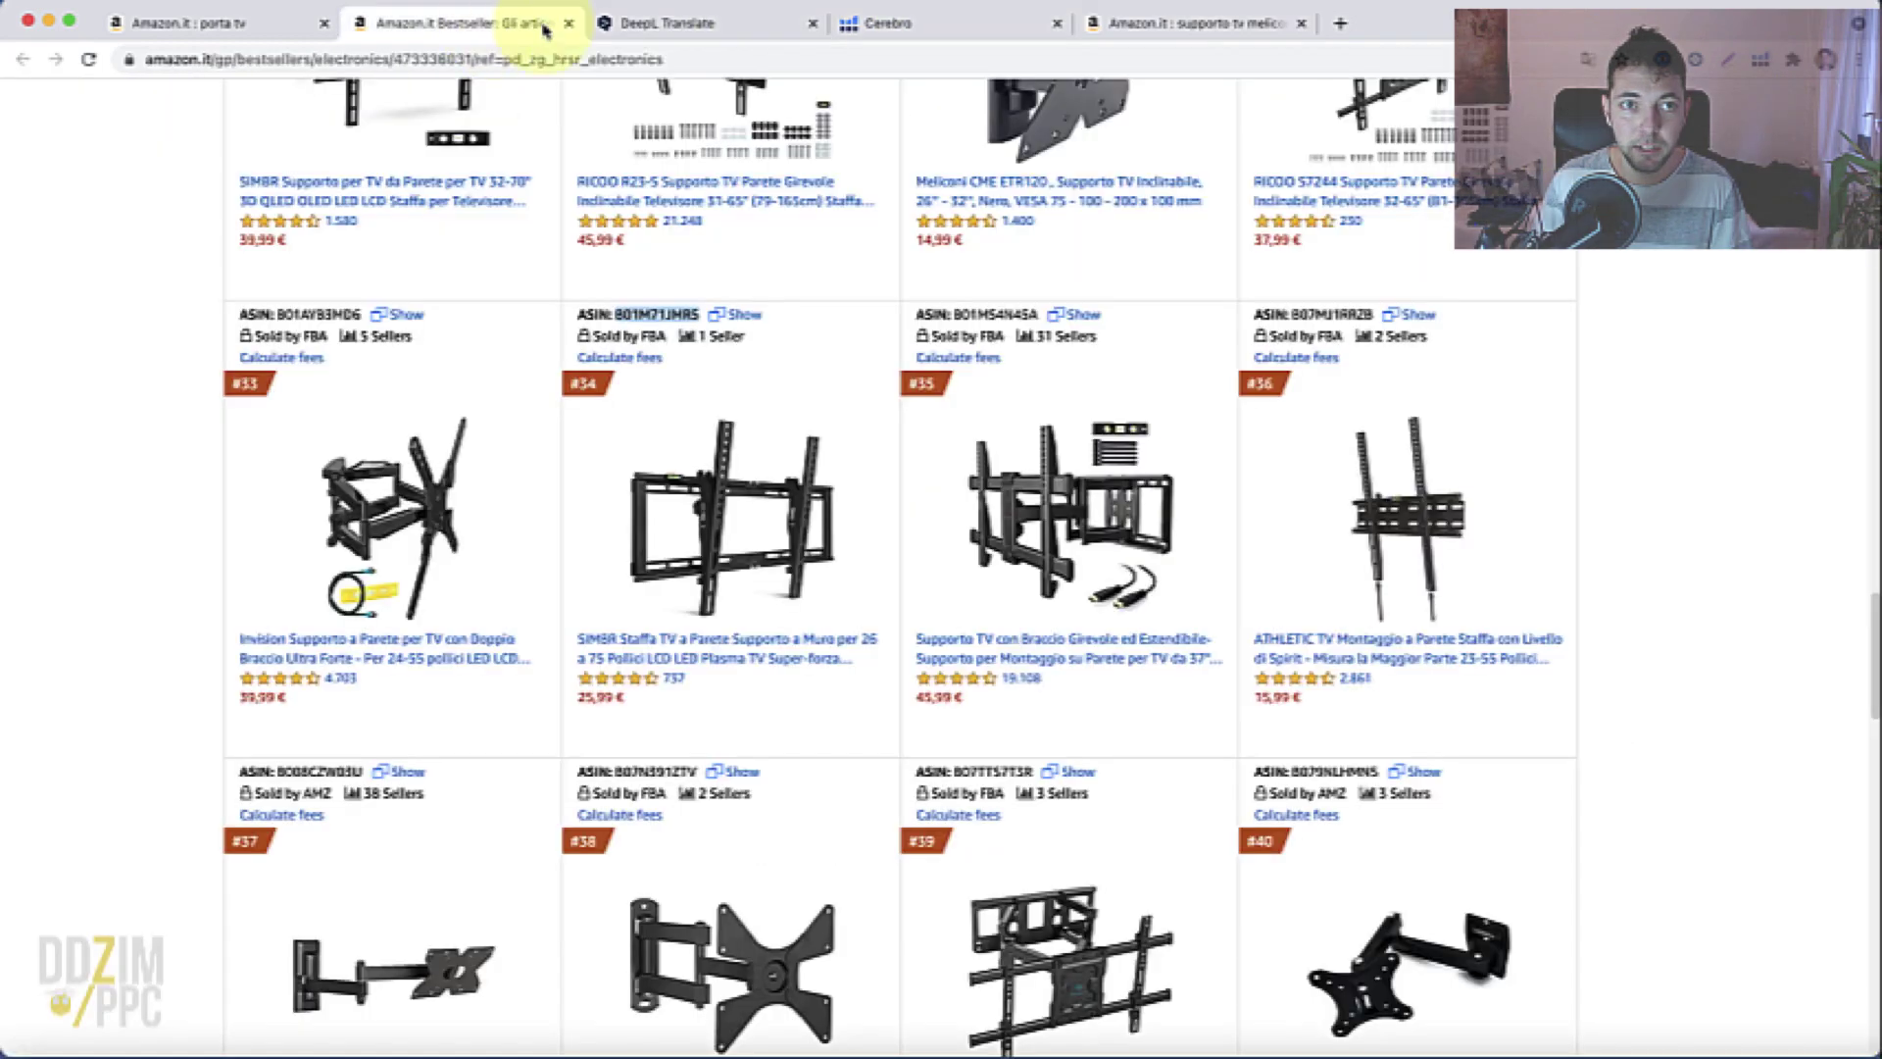
{"action": "left_click", "coordinate": [853, 22]}
{"action": "scroll", "coordinate": [1344, 314], "scroll_direction": "down", "scroll_amount": 5}
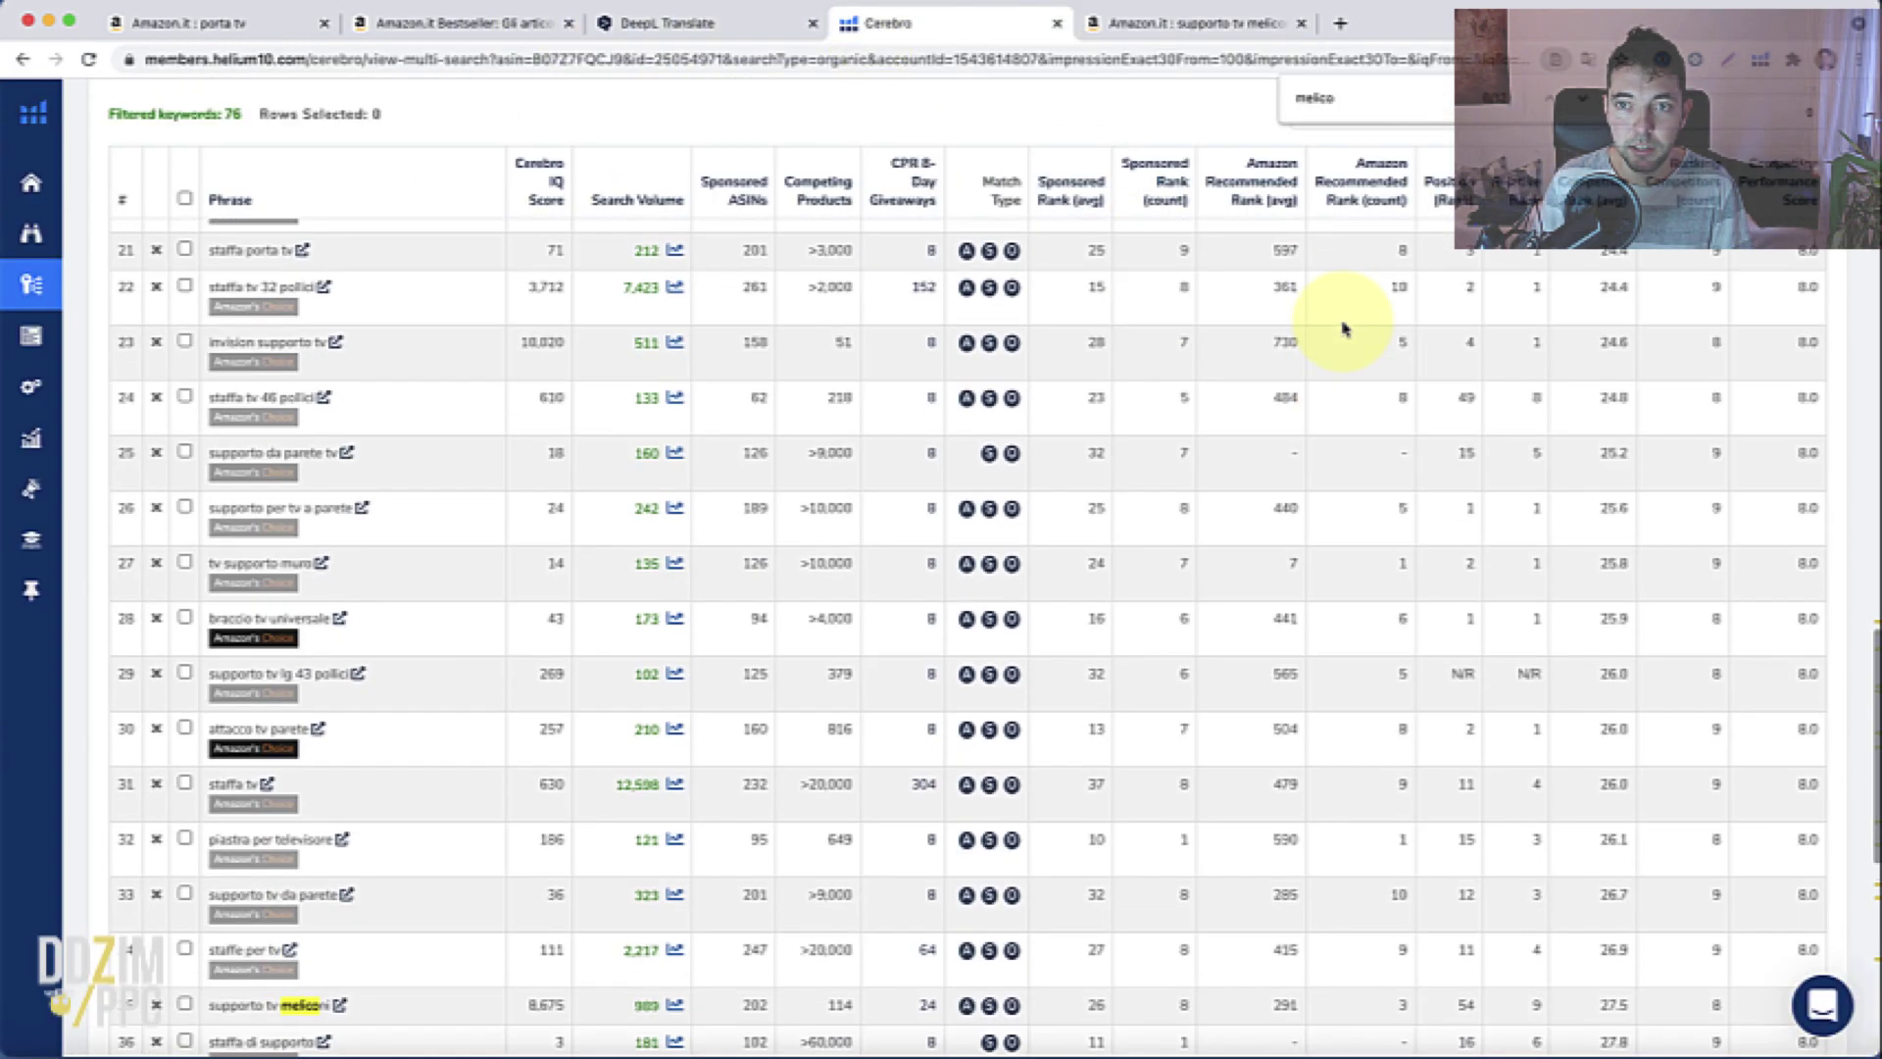
{"action": "scroll", "coordinate": [1345, 329], "scroll_direction": "up", "scroll_amount": 15}
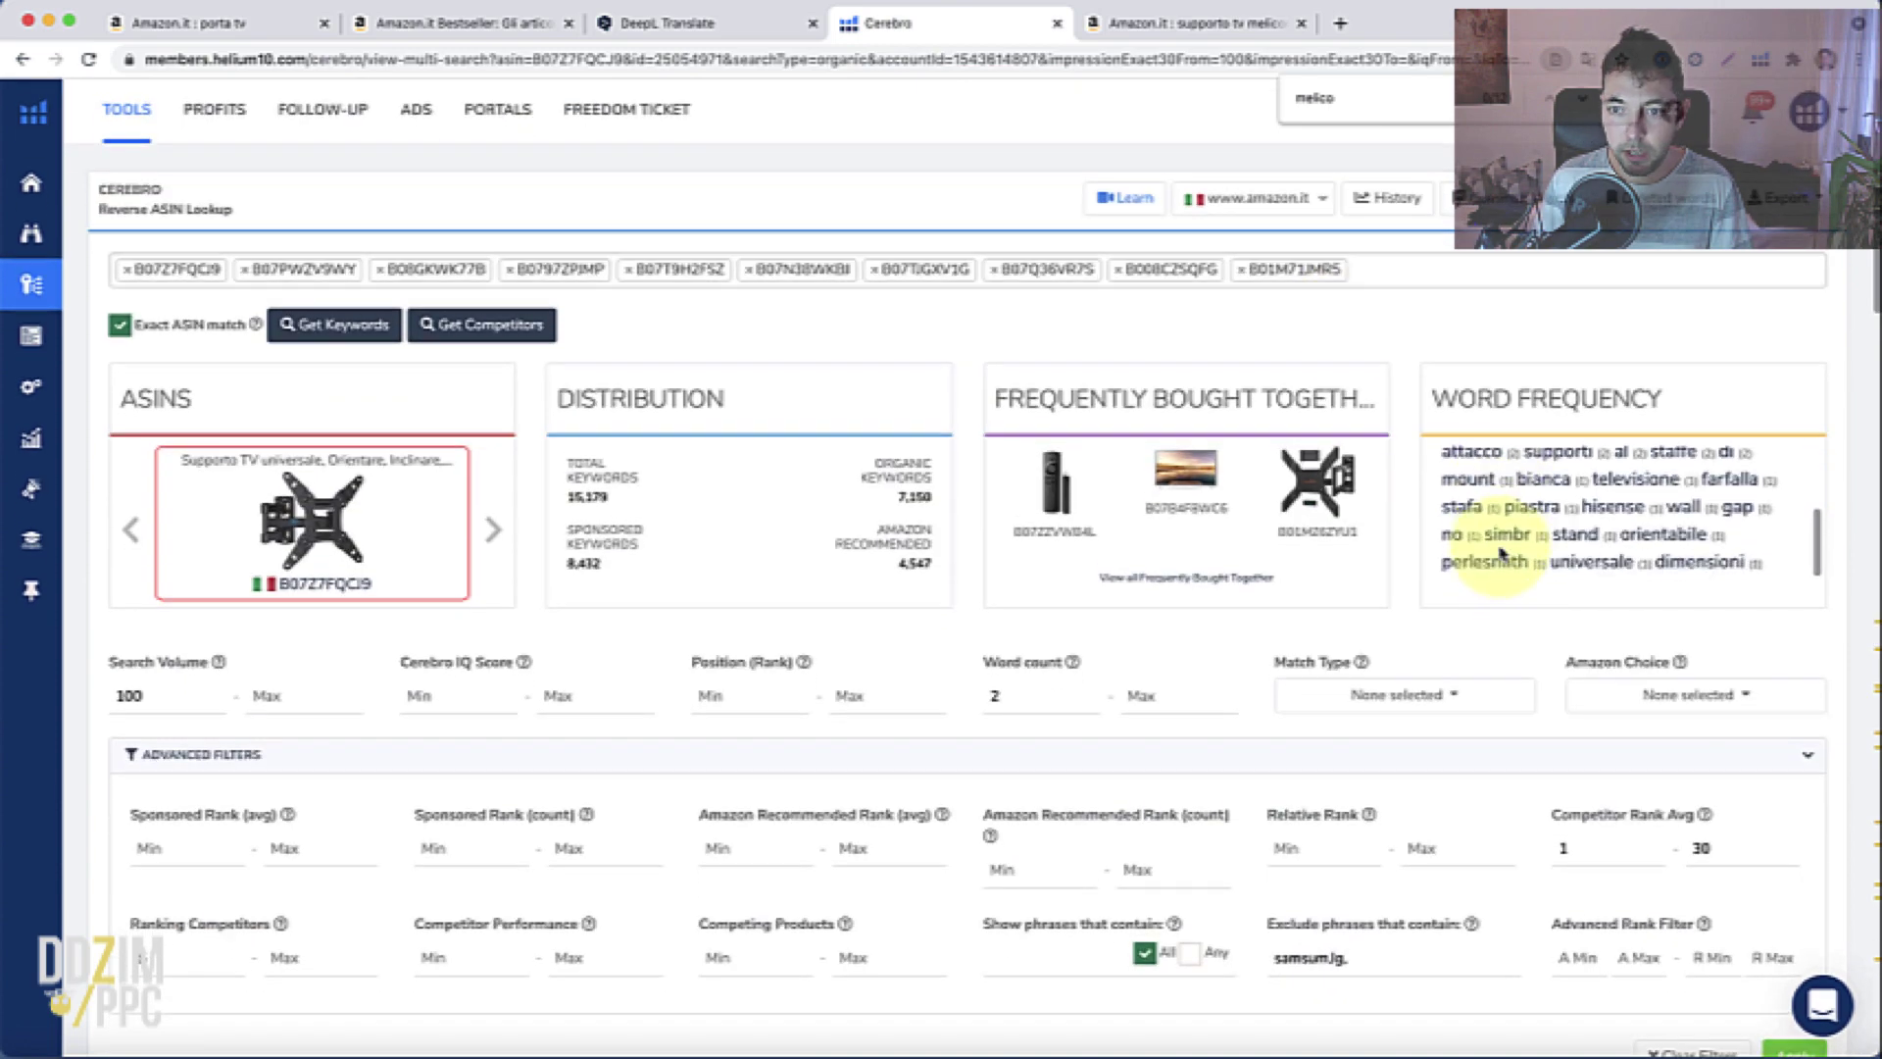
{"action": "left_click", "coordinate": [1376, 960]}
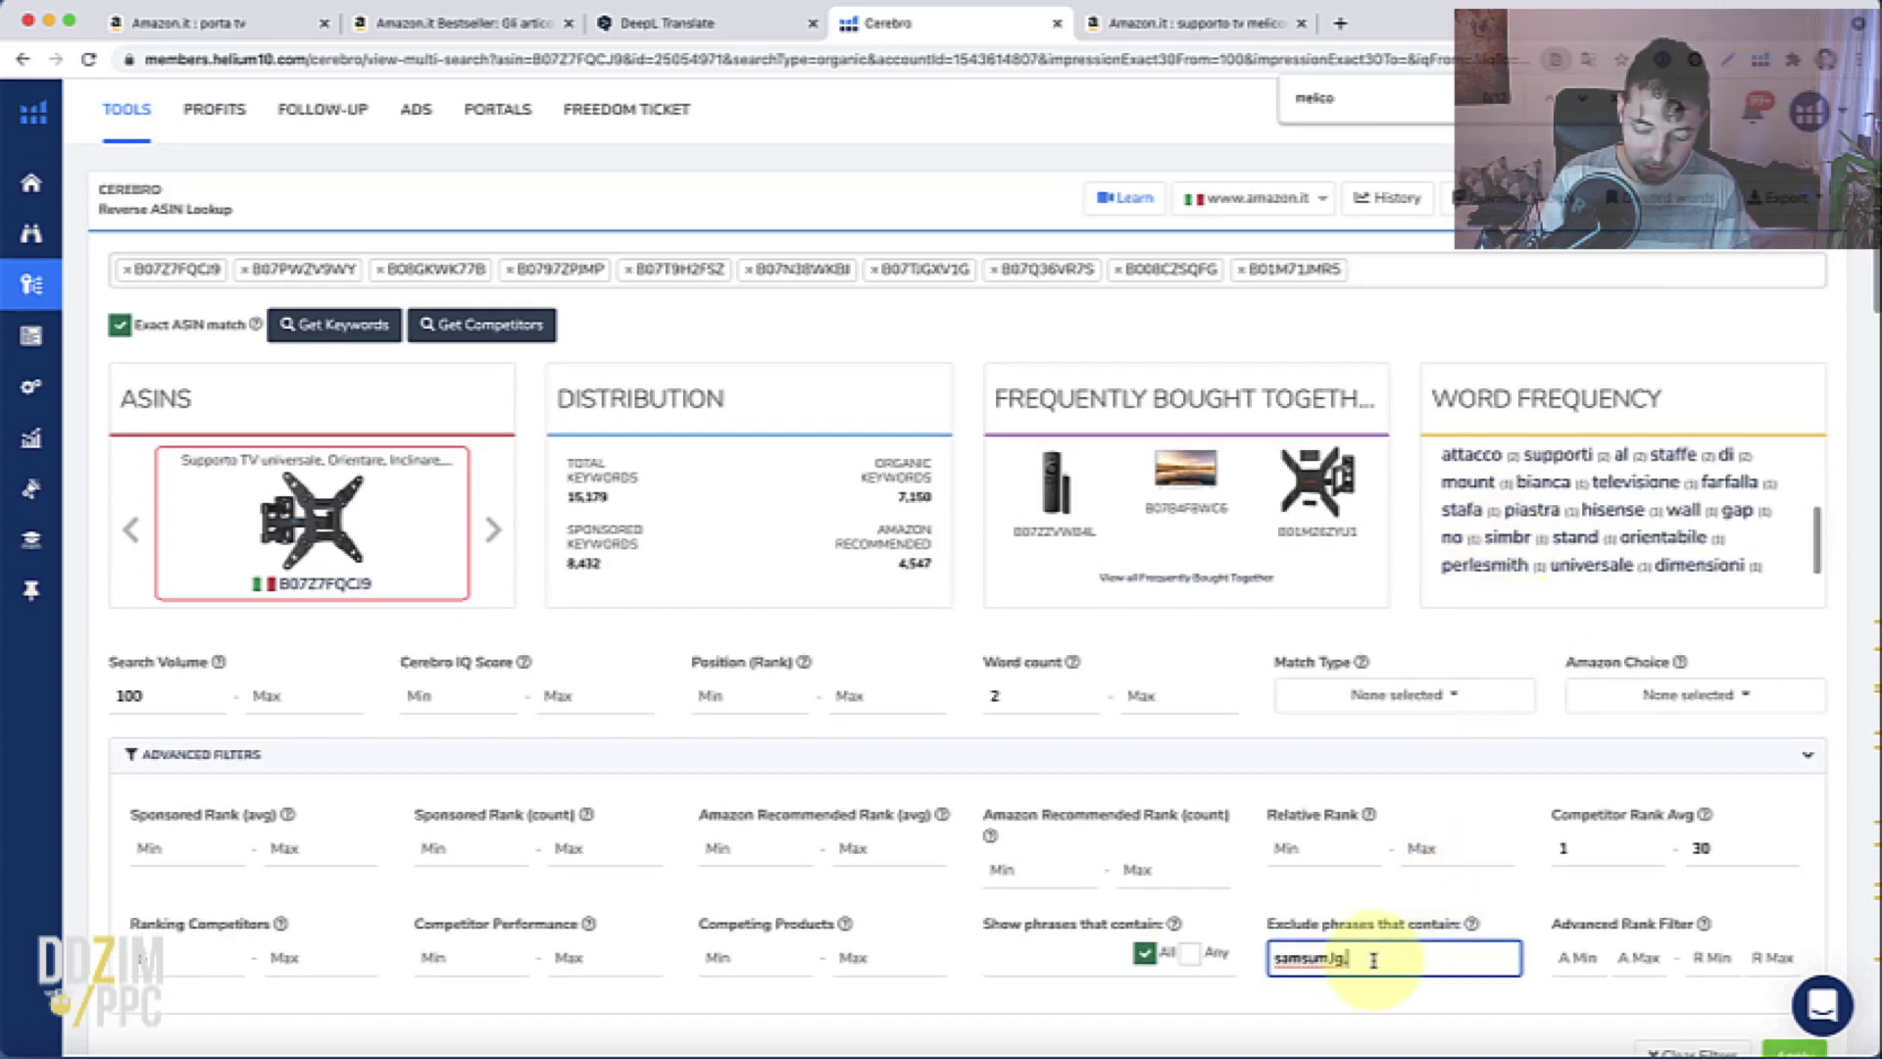
{"action": "type", "text": "meliconi"}
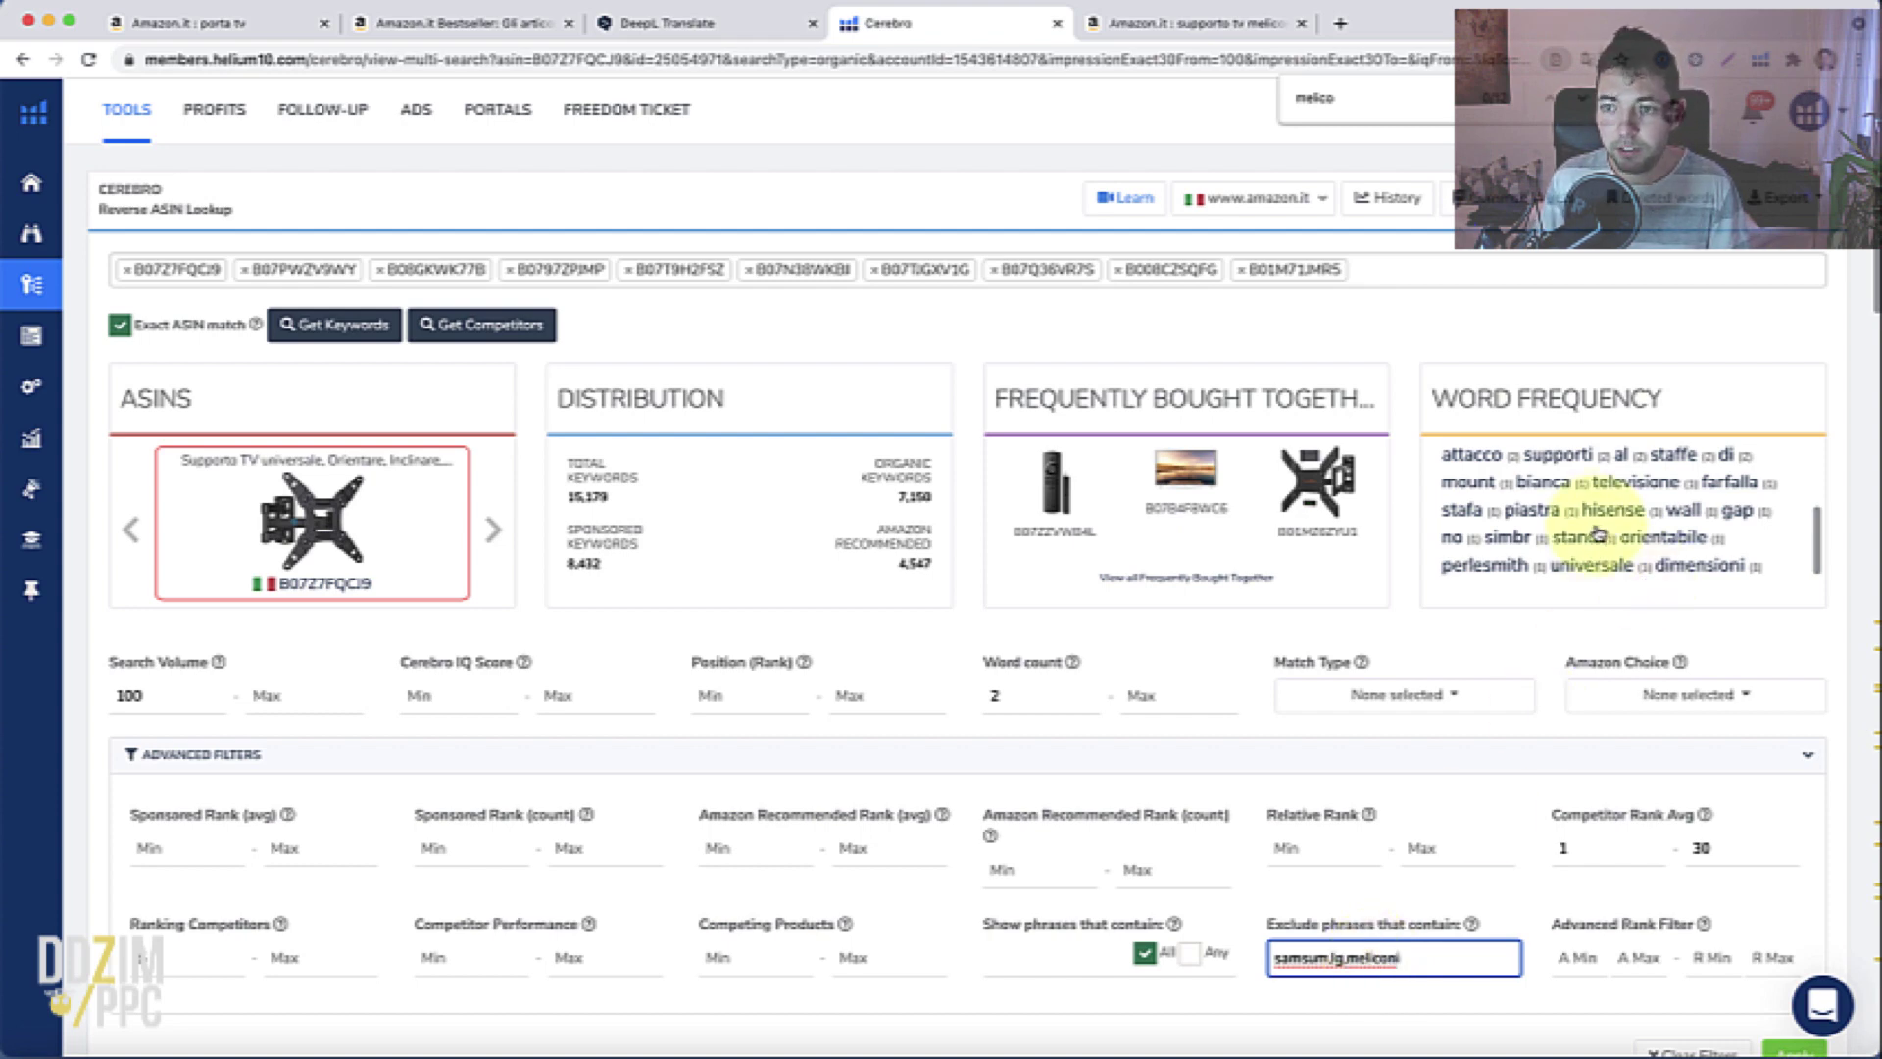
Look through the word frequency list for further brand names and apply the filters to the keyword list
{"action": "scroll", "coordinate": [1602, 529], "scroll_direction": "down", "scroll_amount": 1}
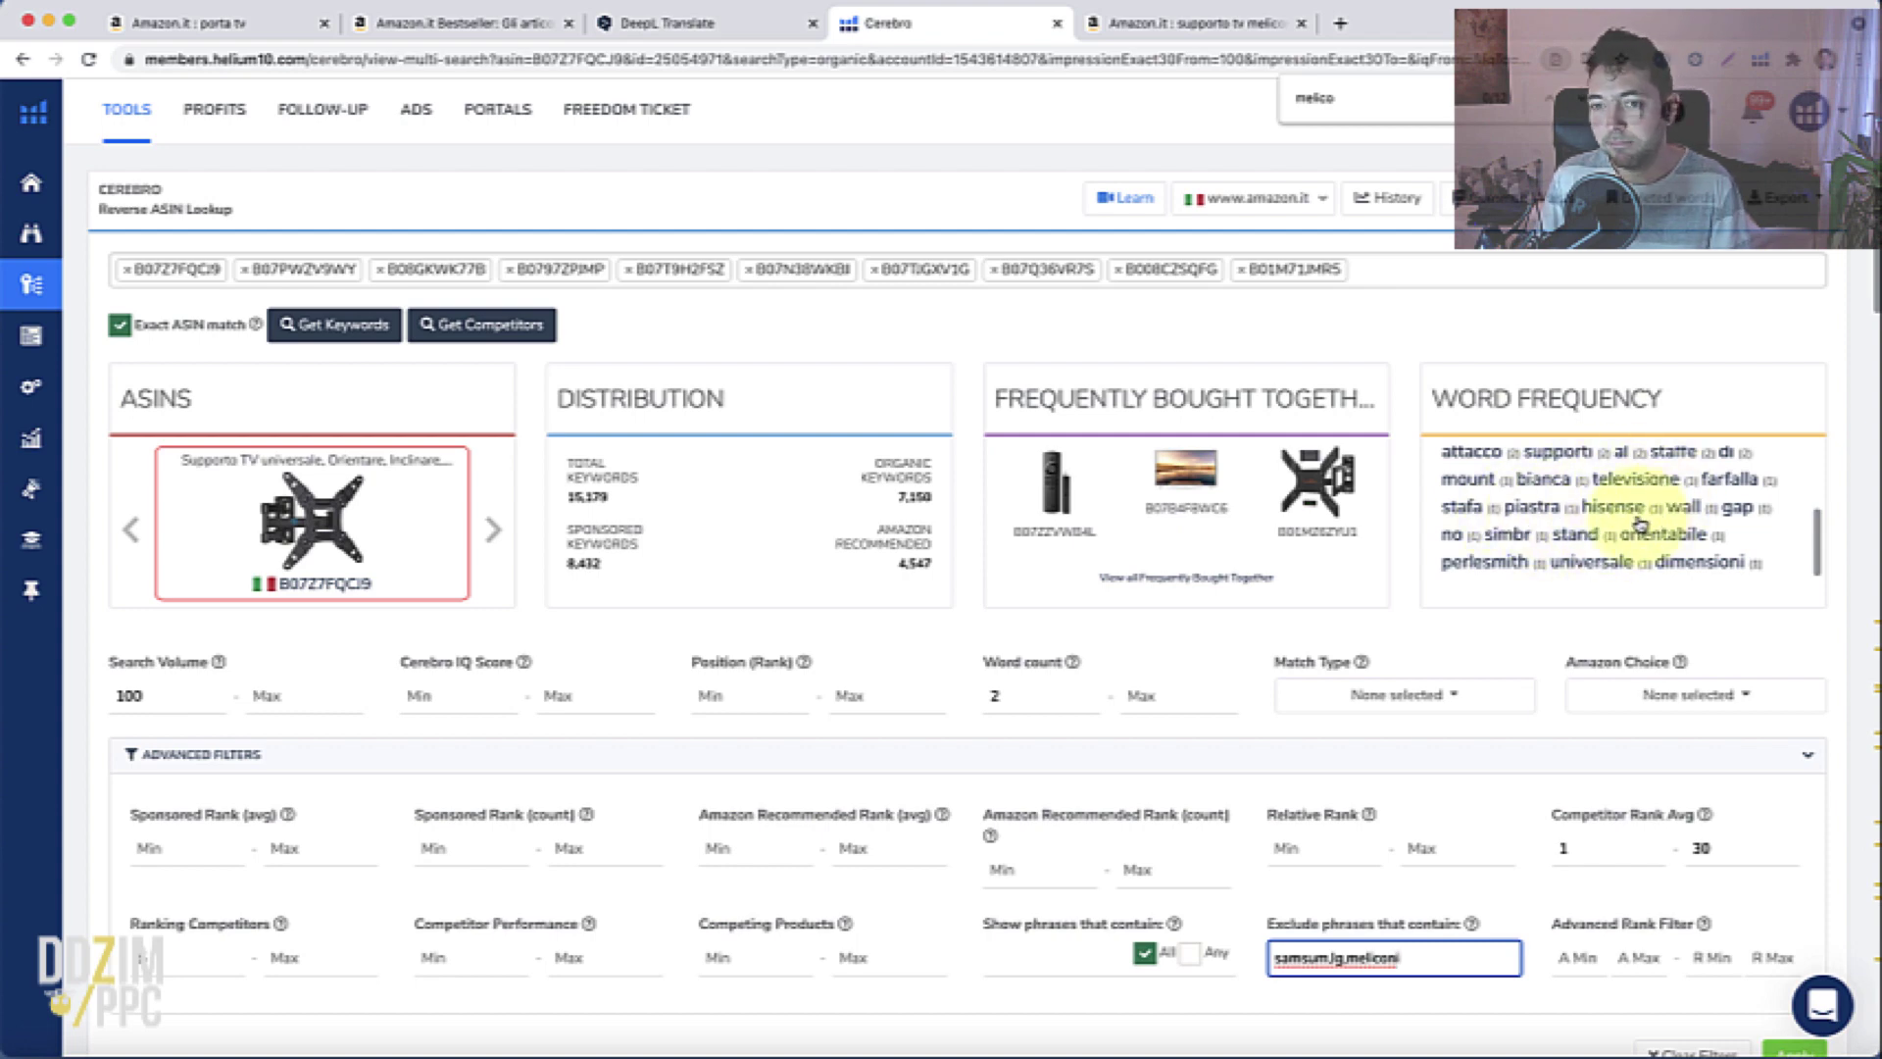
{"action": "scroll", "coordinate": [1640, 522], "scroll_direction": "up", "scroll_amount": 2}
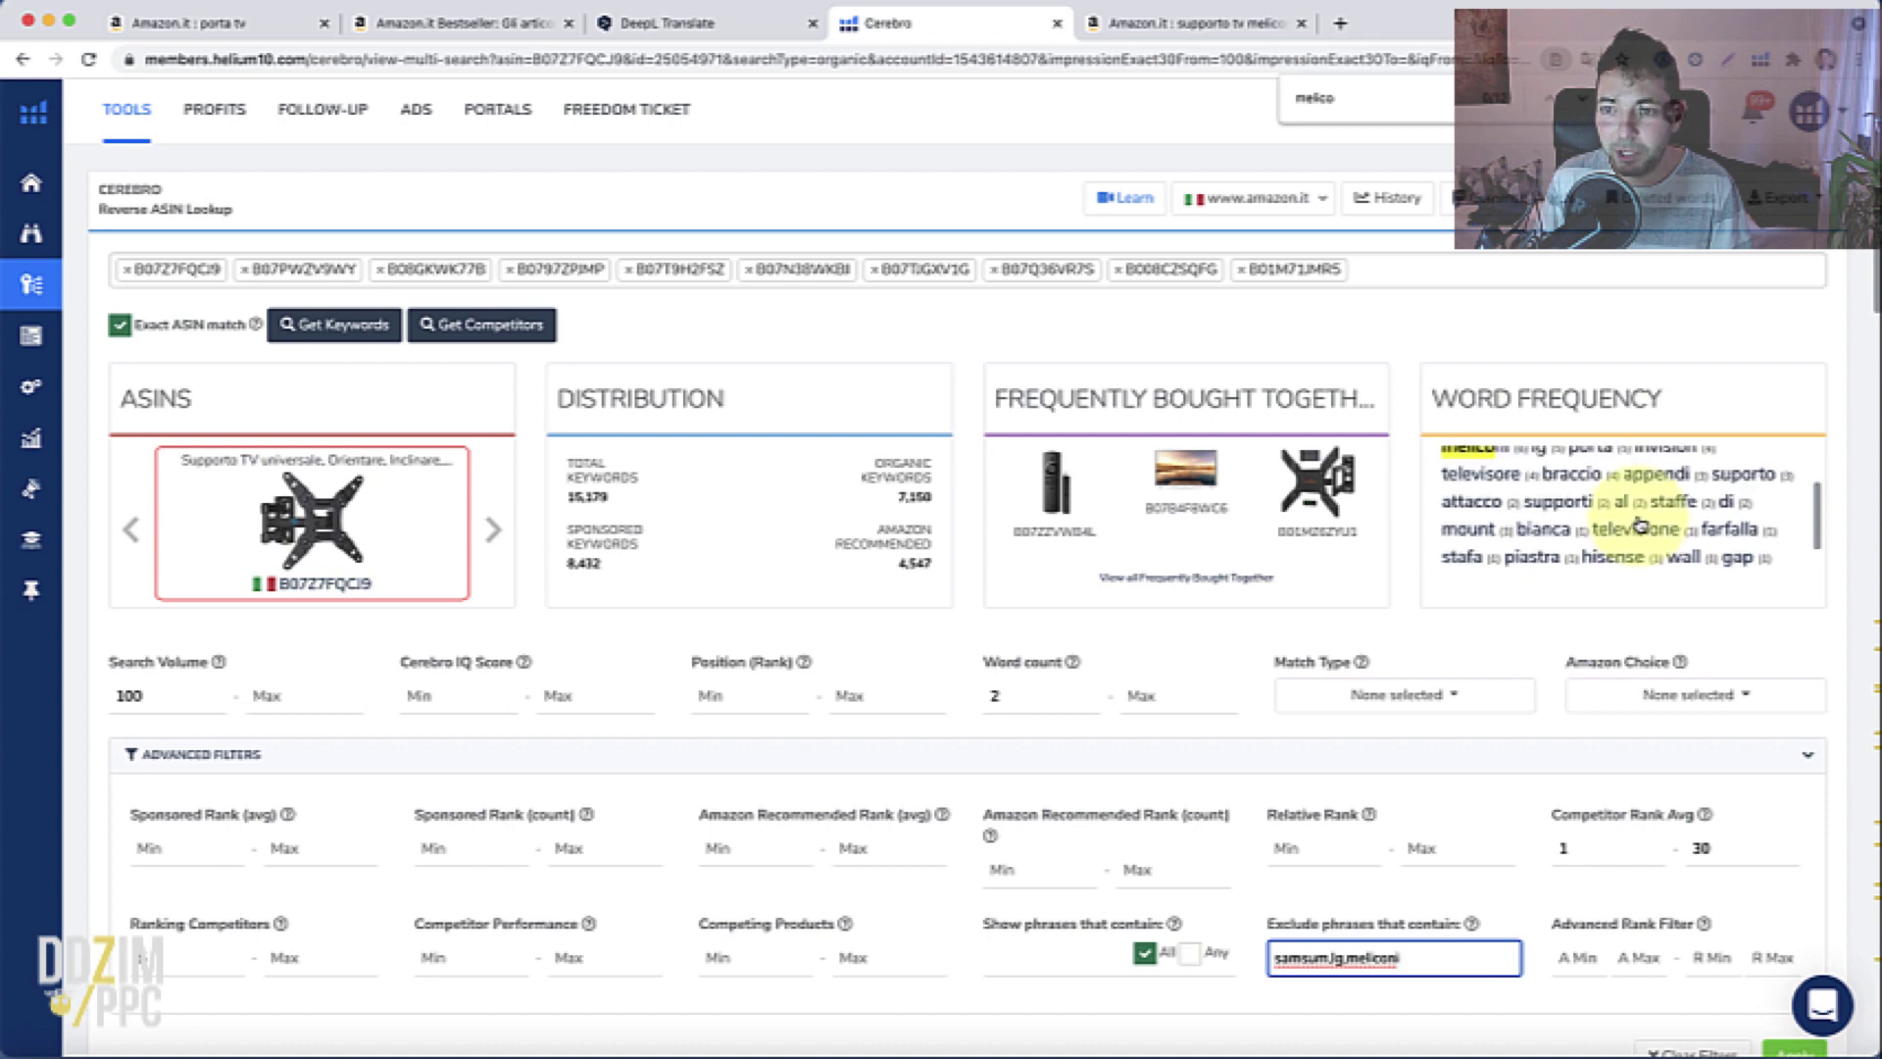
{"action": "scroll", "coordinate": [1640, 523], "scroll_direction": "down", "scroll_amount": 2}
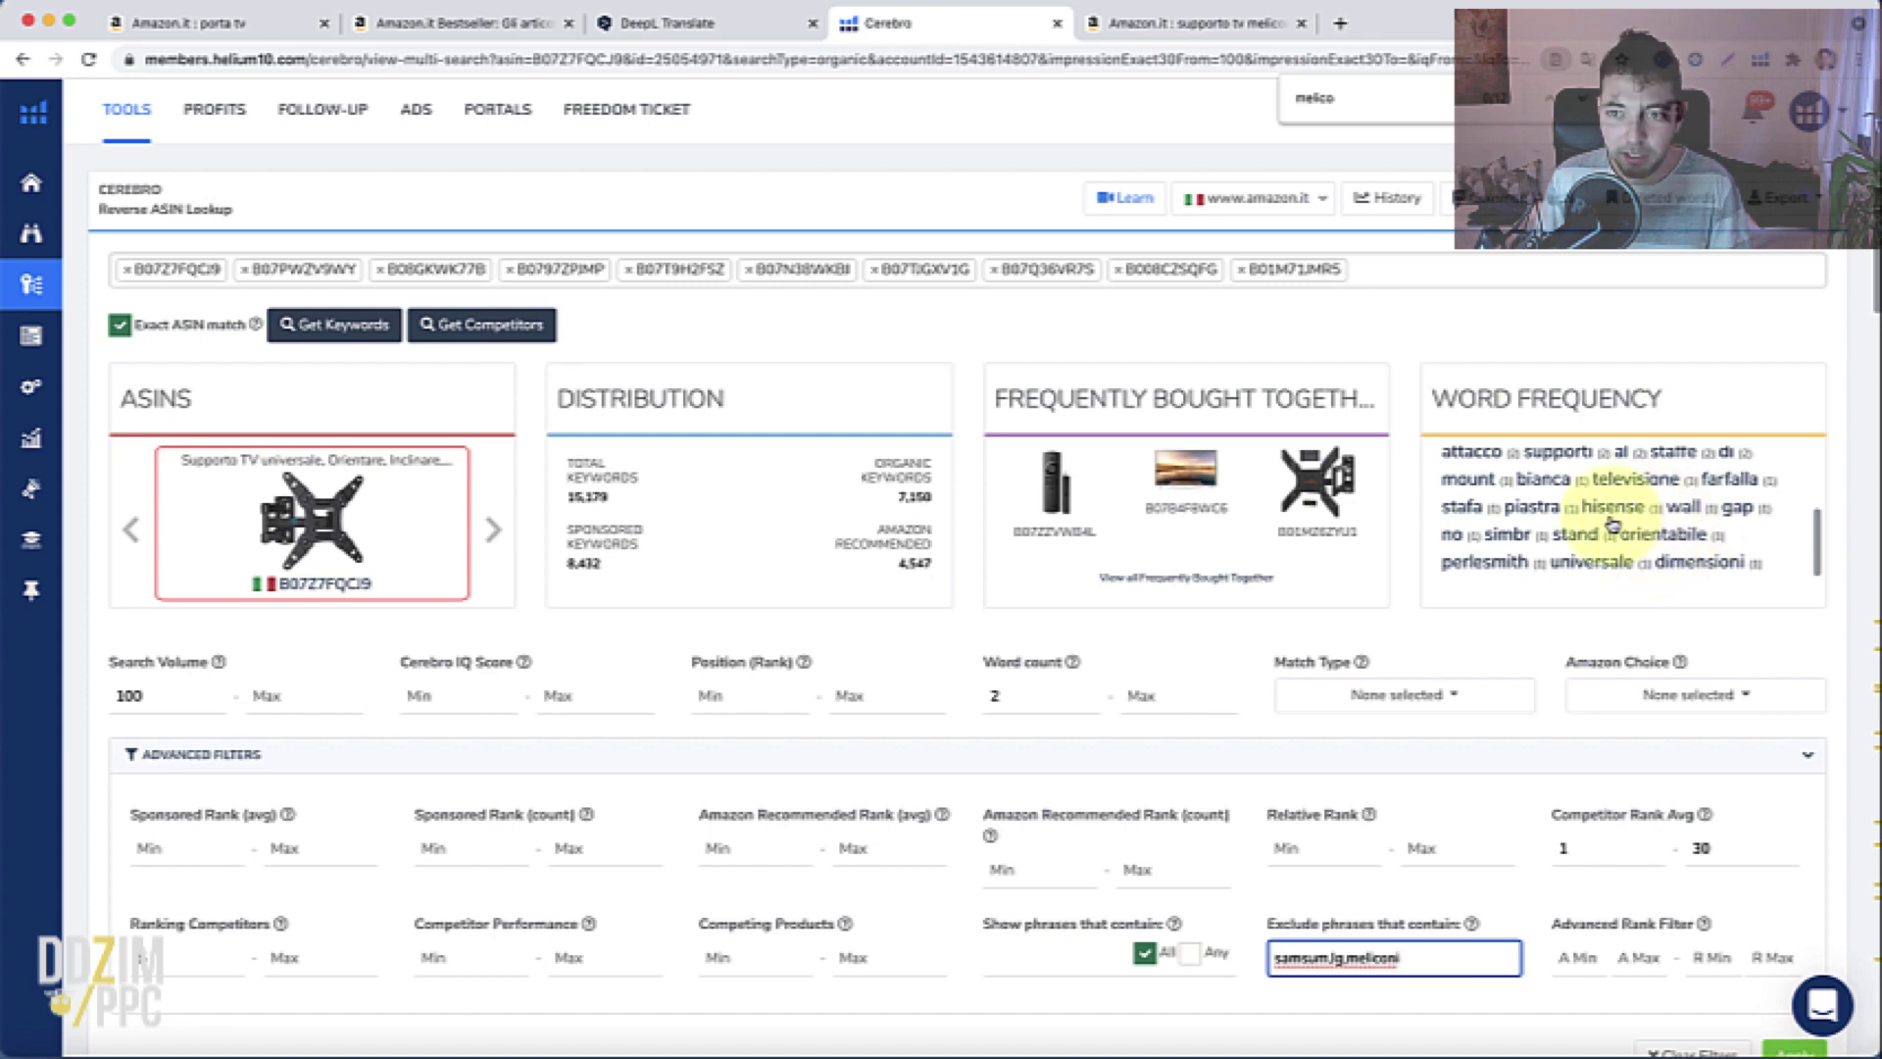
{"action": "scroll", "coordinate": [1608, 530], "scroll_direction": "up", "scroll_amount": 4}
{"action": "scroll", "coordinate": [1528, 518], "scroll_direction": "down", "scroll_amount": 2}
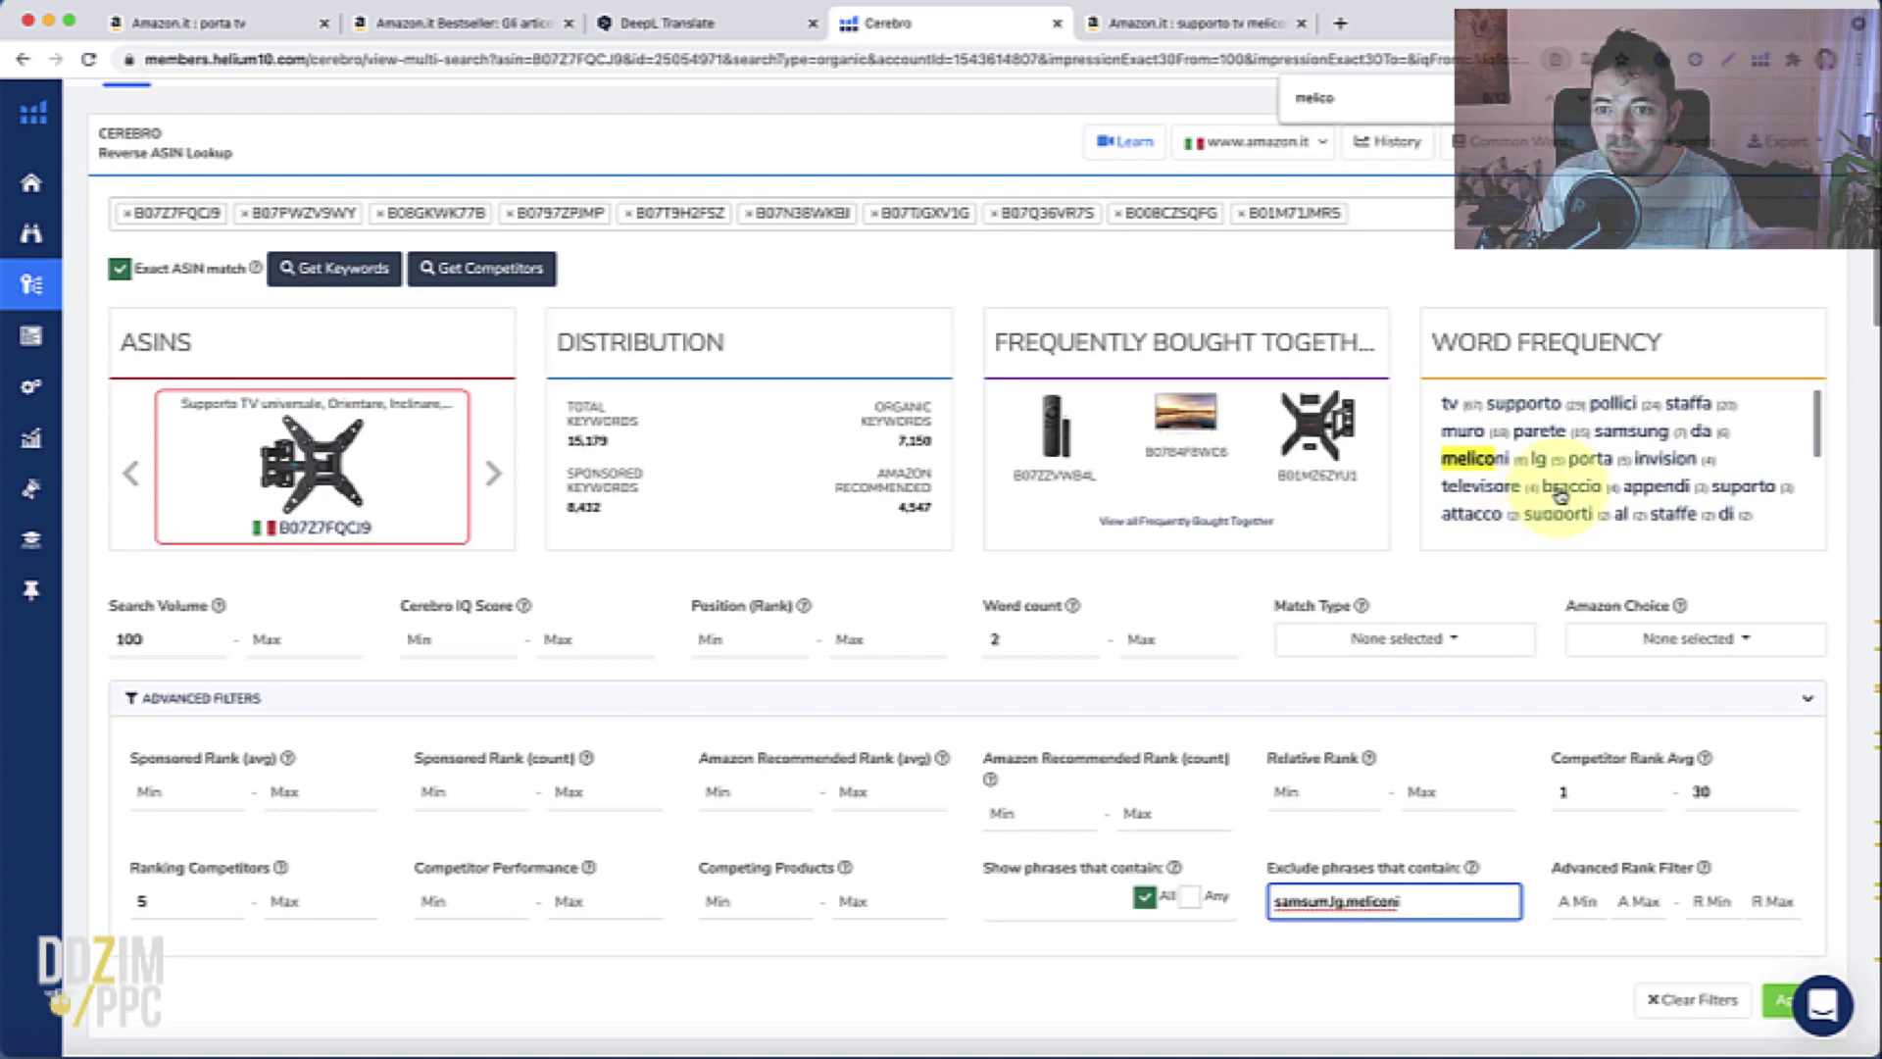
{"action": "scroll", "coordinate": [1553, 495], "scroll_direction": "down", "scroll_amount": 2}
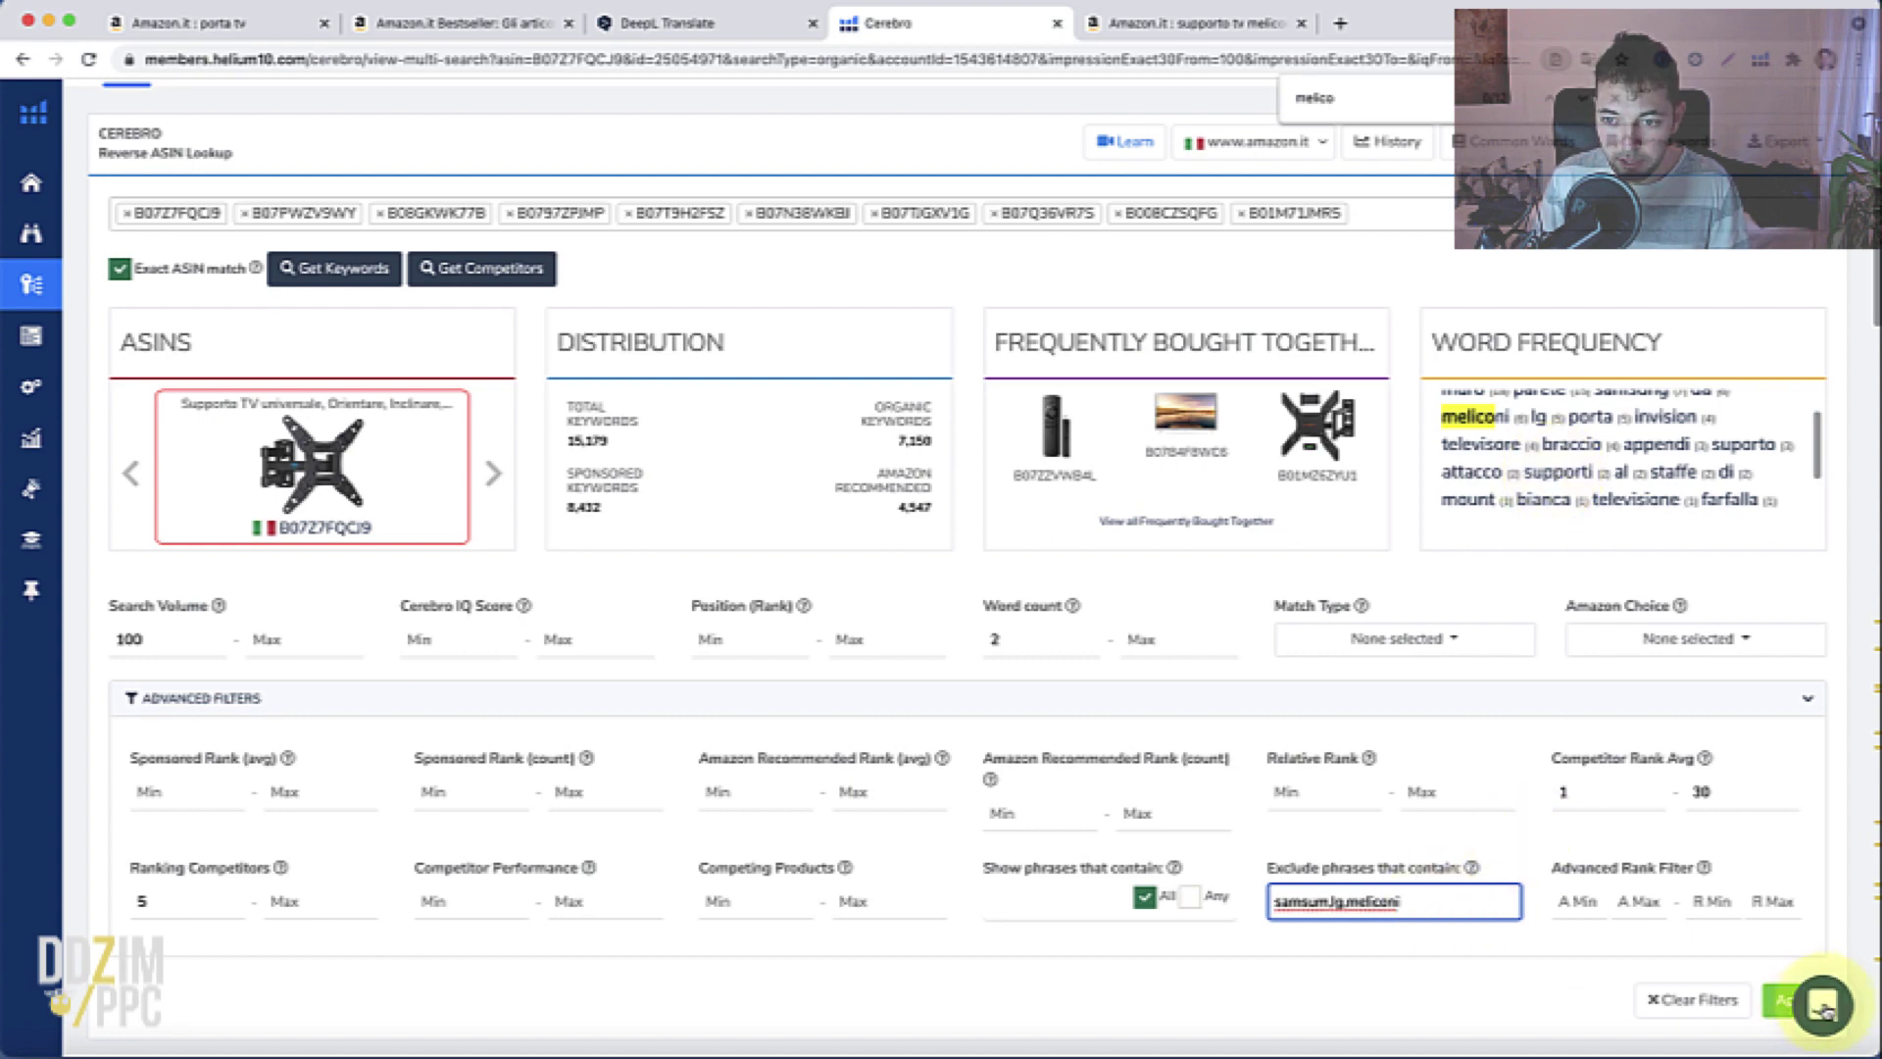
{"action": "scroll", "coordinate": [1761, 934], "scroll_direction": "down", "scroll_amount": 1}
{"action": "left_click", "coordinate": [1796, 918]}
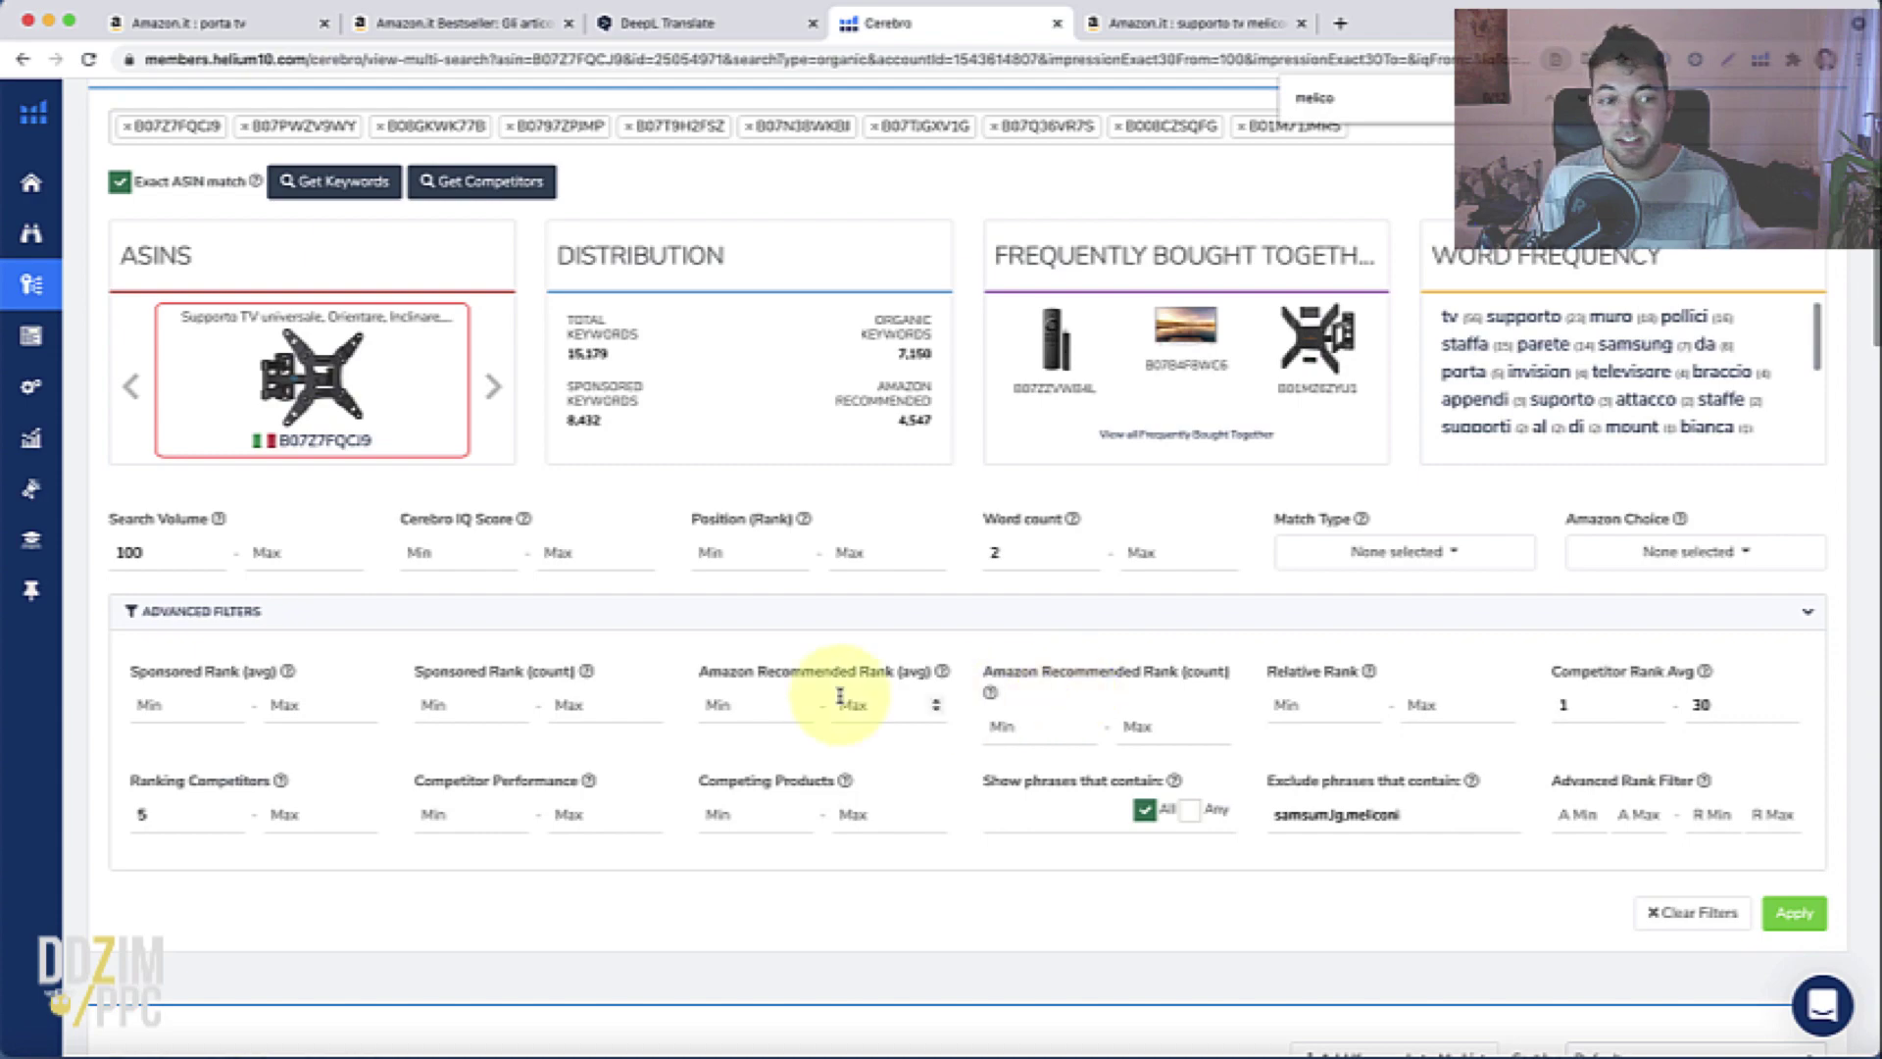
{"action": "scroll", "coordinate": [762, 689], "scroll_direction": "down", "scroll_amount": 4}
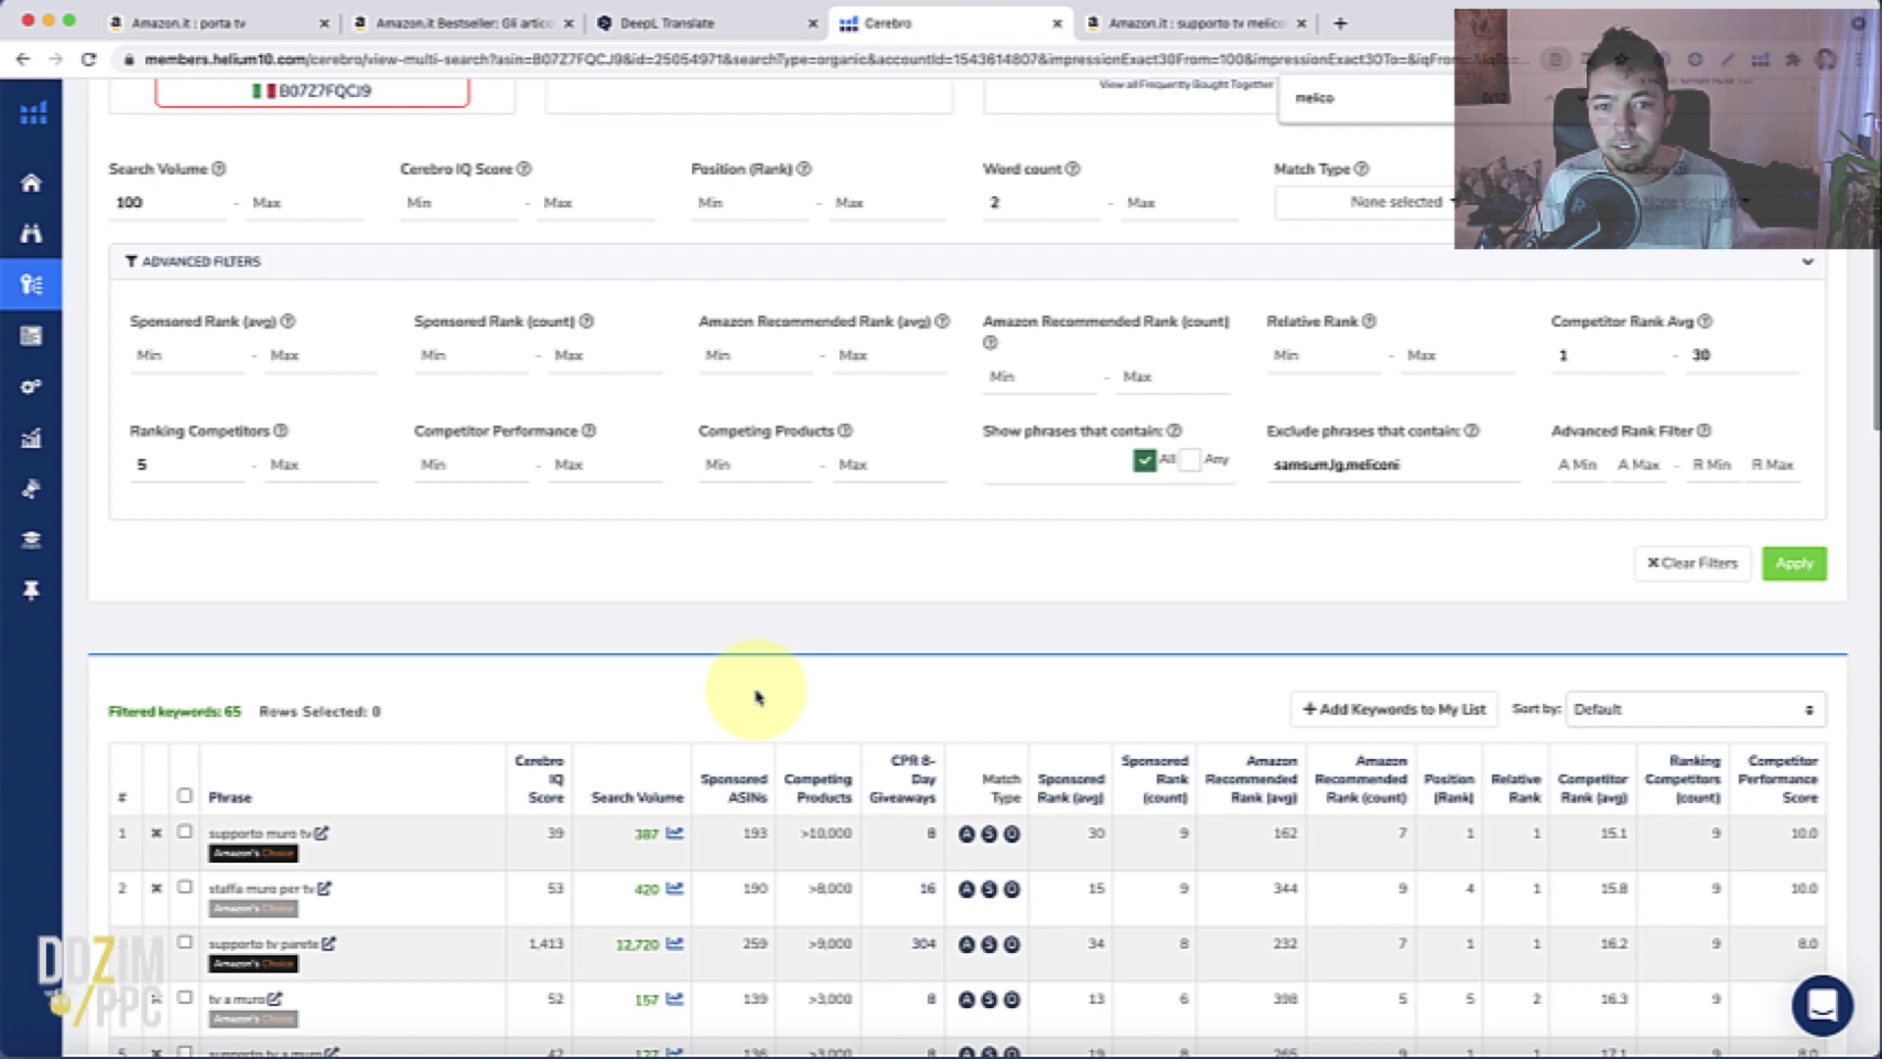
{"action": "mouse_move", "coordinate": [39, 461]}
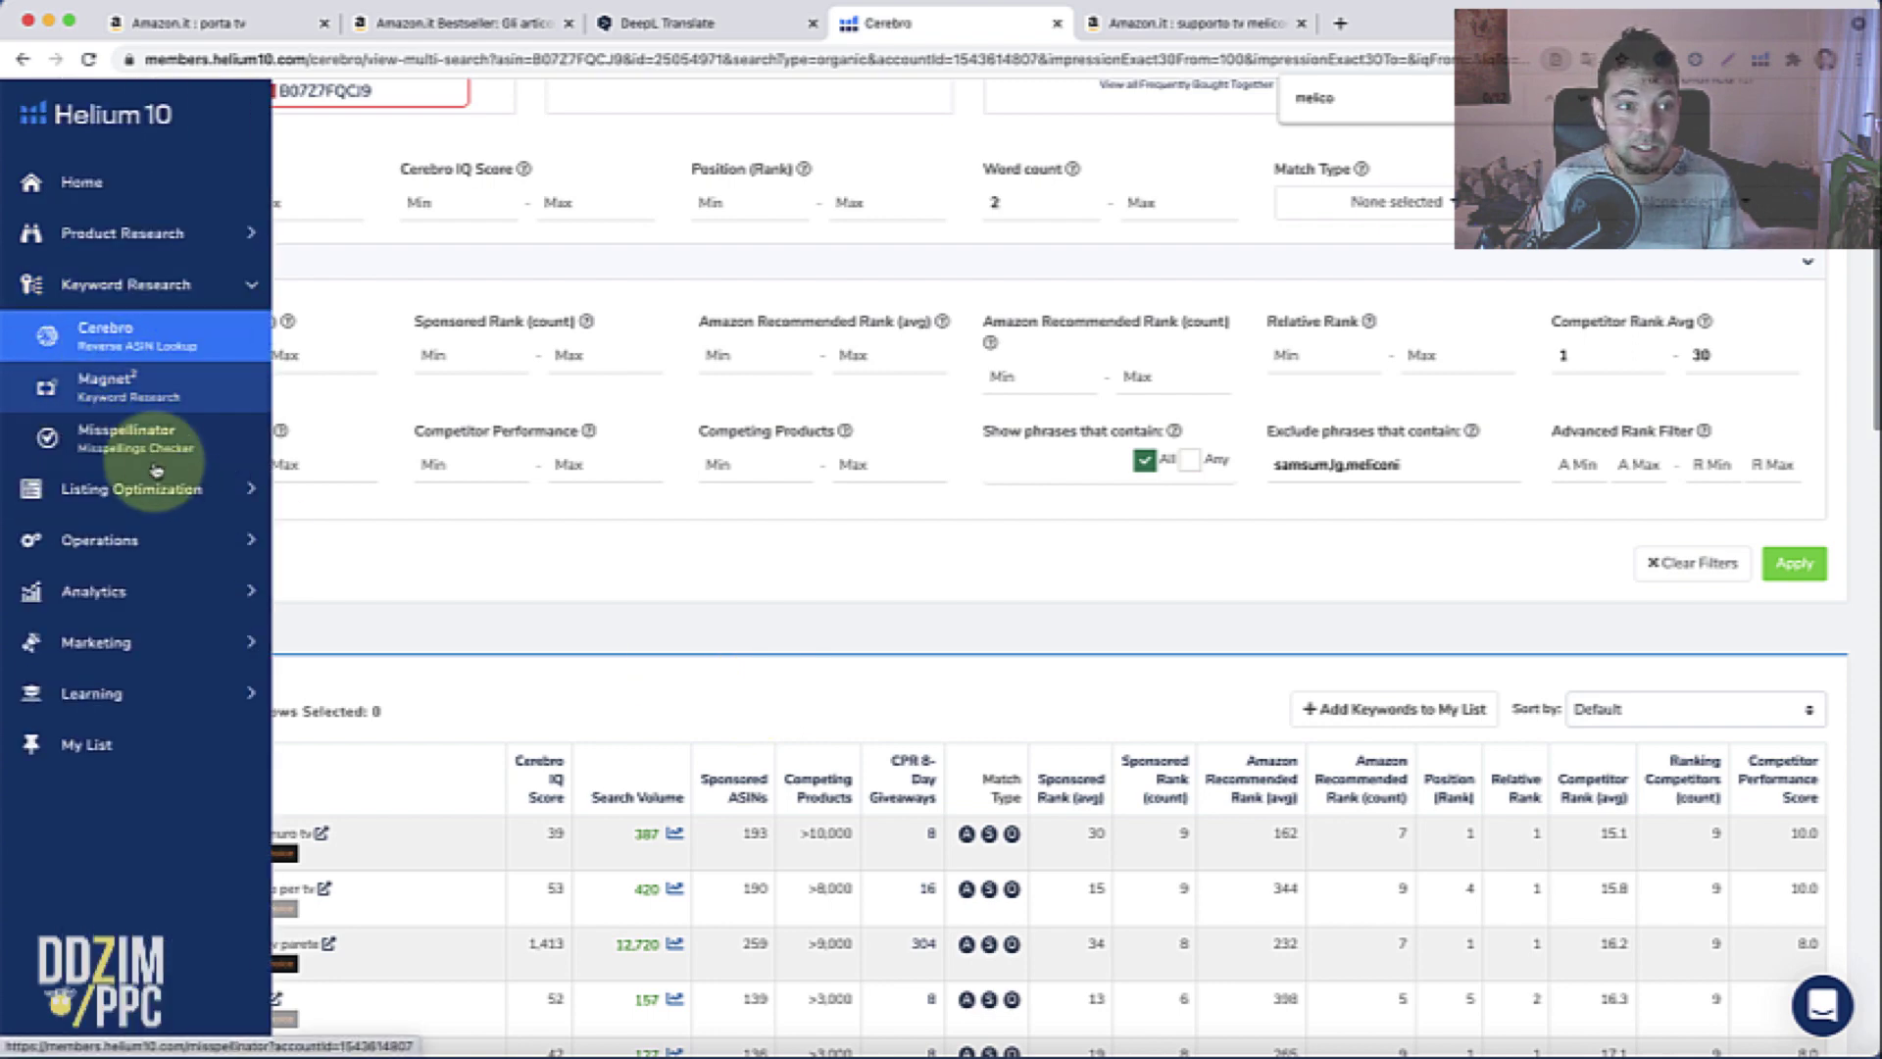
{"action": "left_click", "coordinate": [241, 490]}
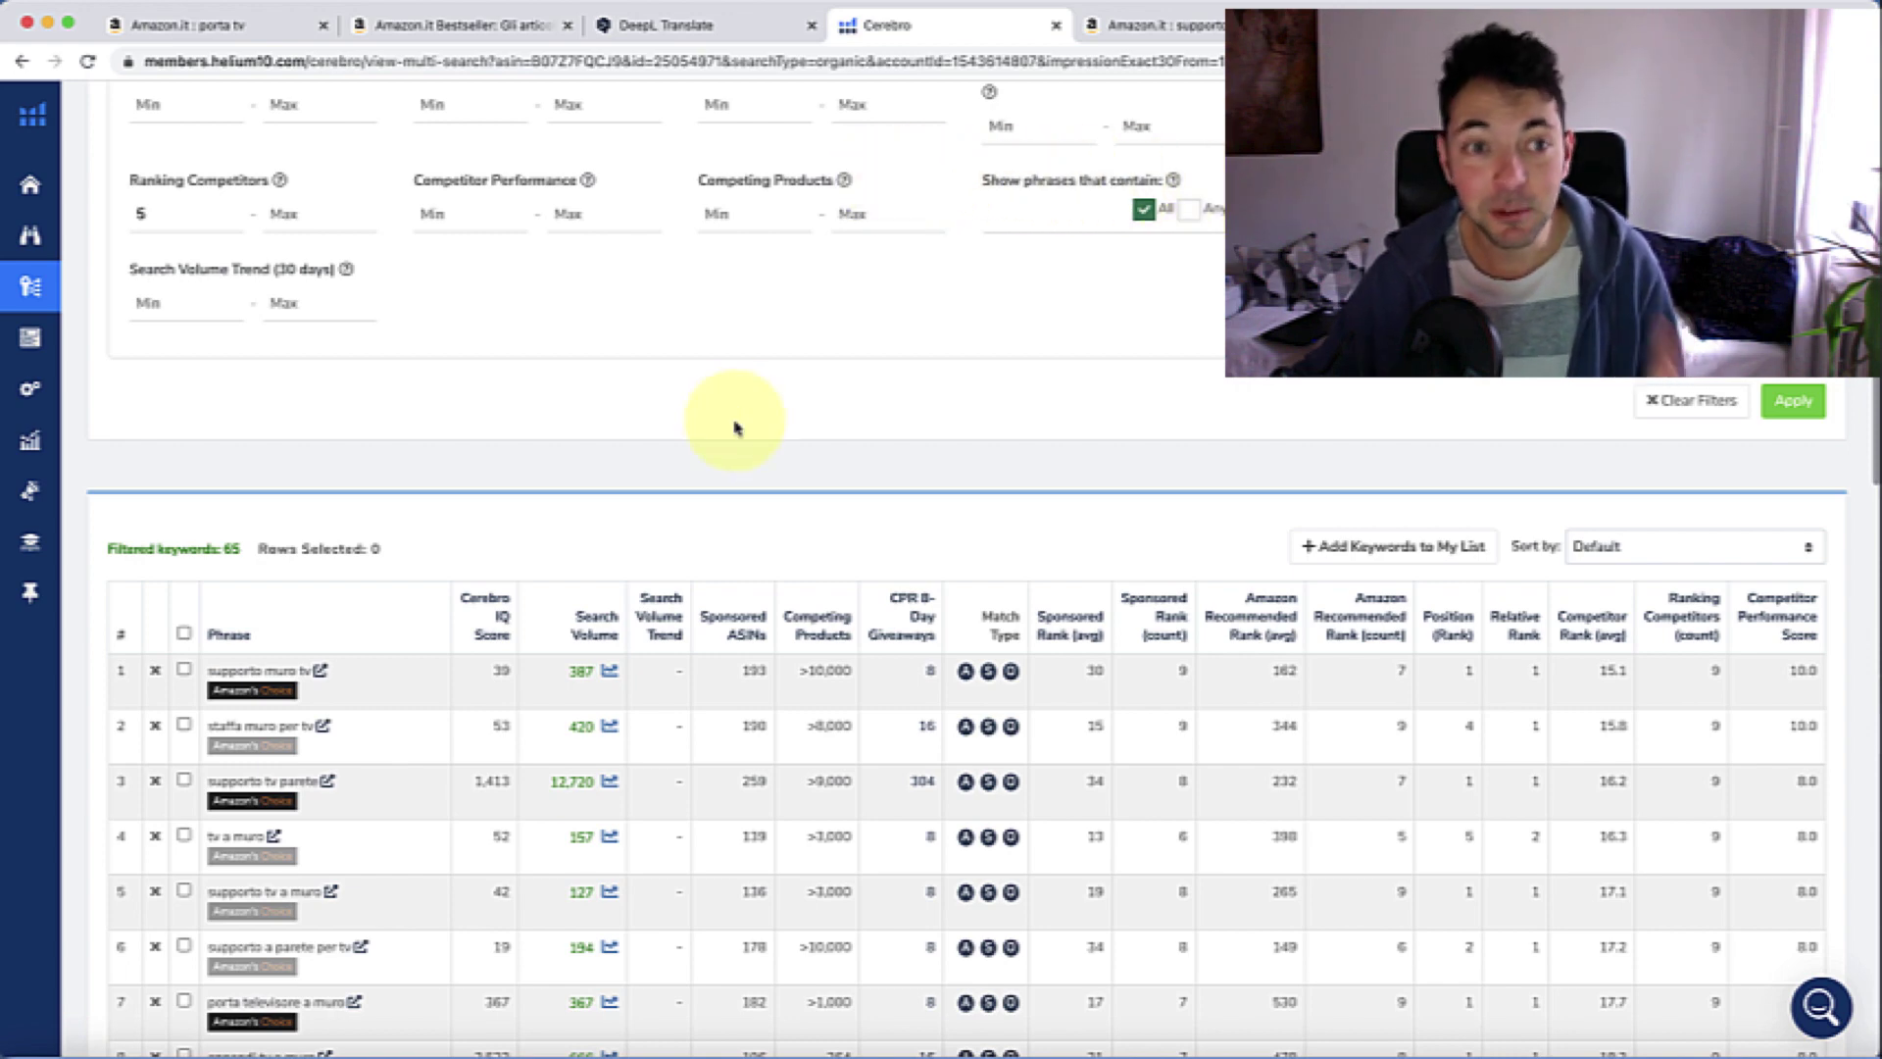
Review the applied search volume, word count, competitor and exclusion filters together with the filtered keyword table
{"action": "scroll", "coordinate": [546, 425], "scroll_direction": "up", "scroll_amount": 3}
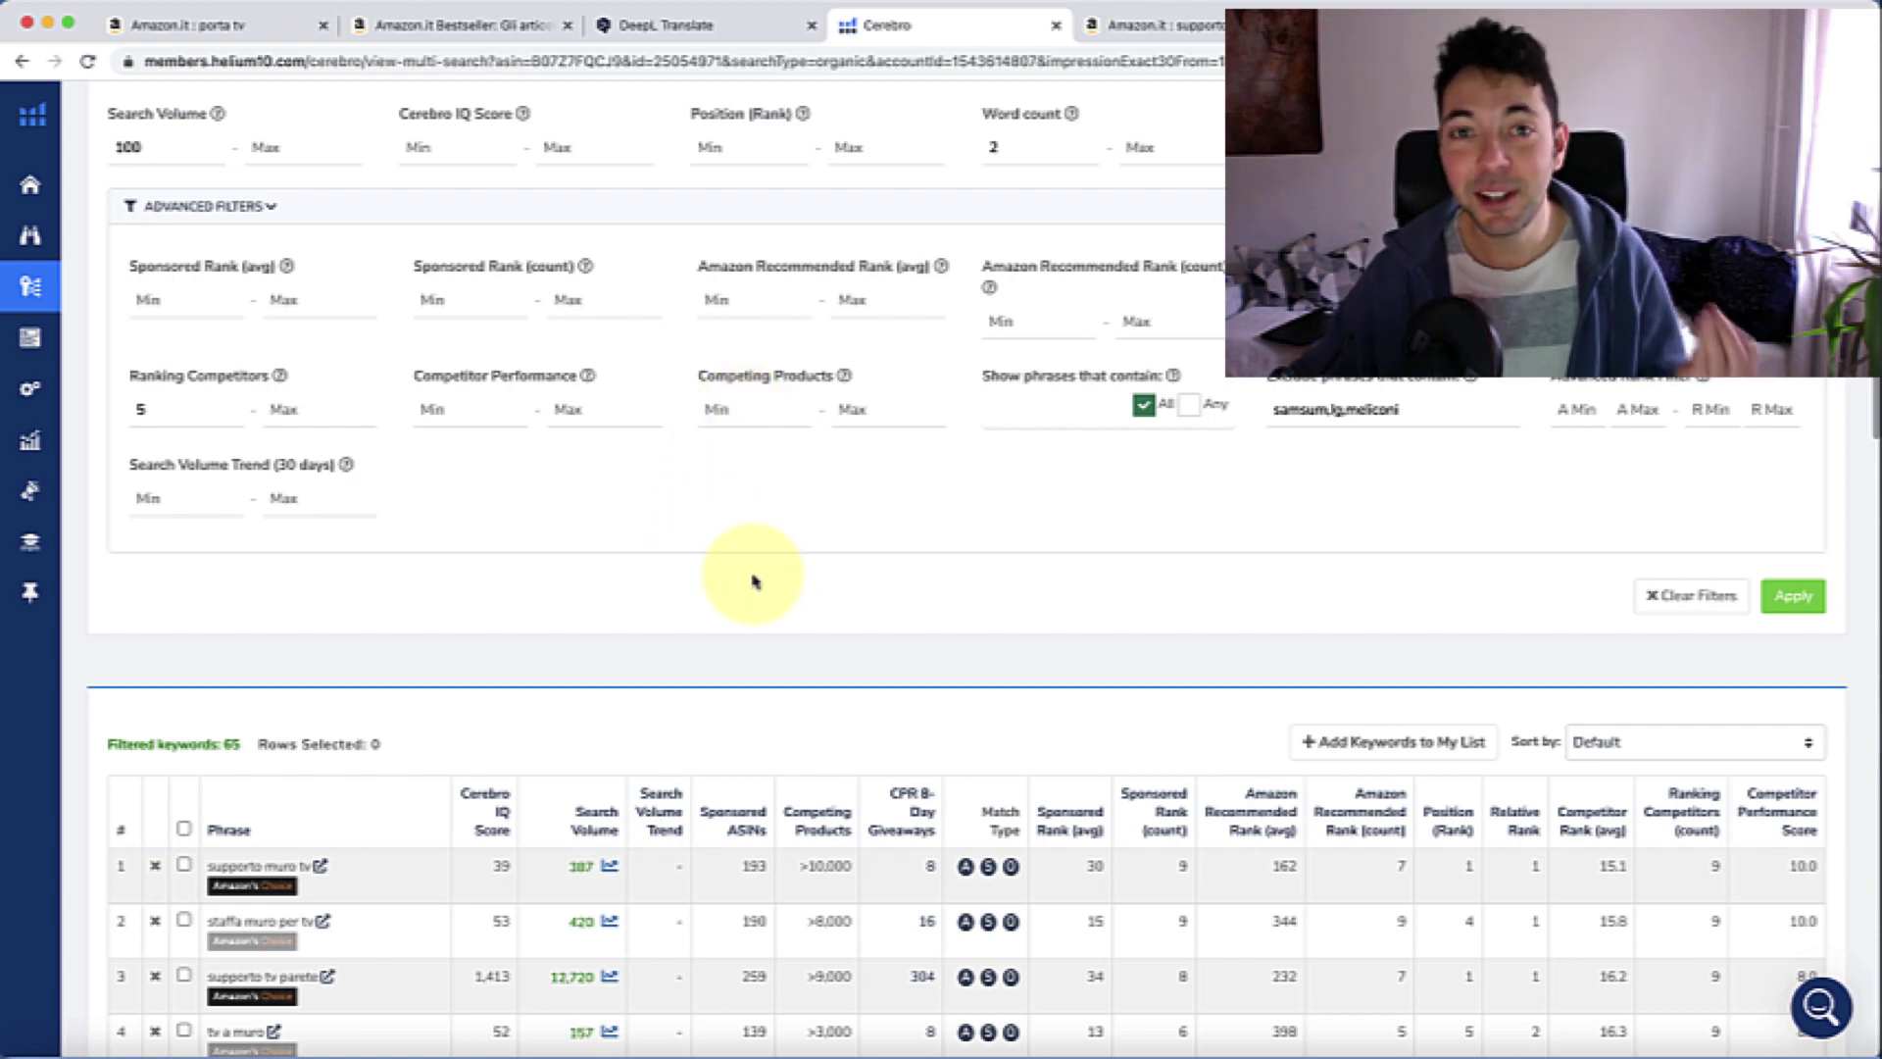
{"action": "scroll", "coordinate": [307, 534], "scroll_direction": "up", "scroll_amount": 5}
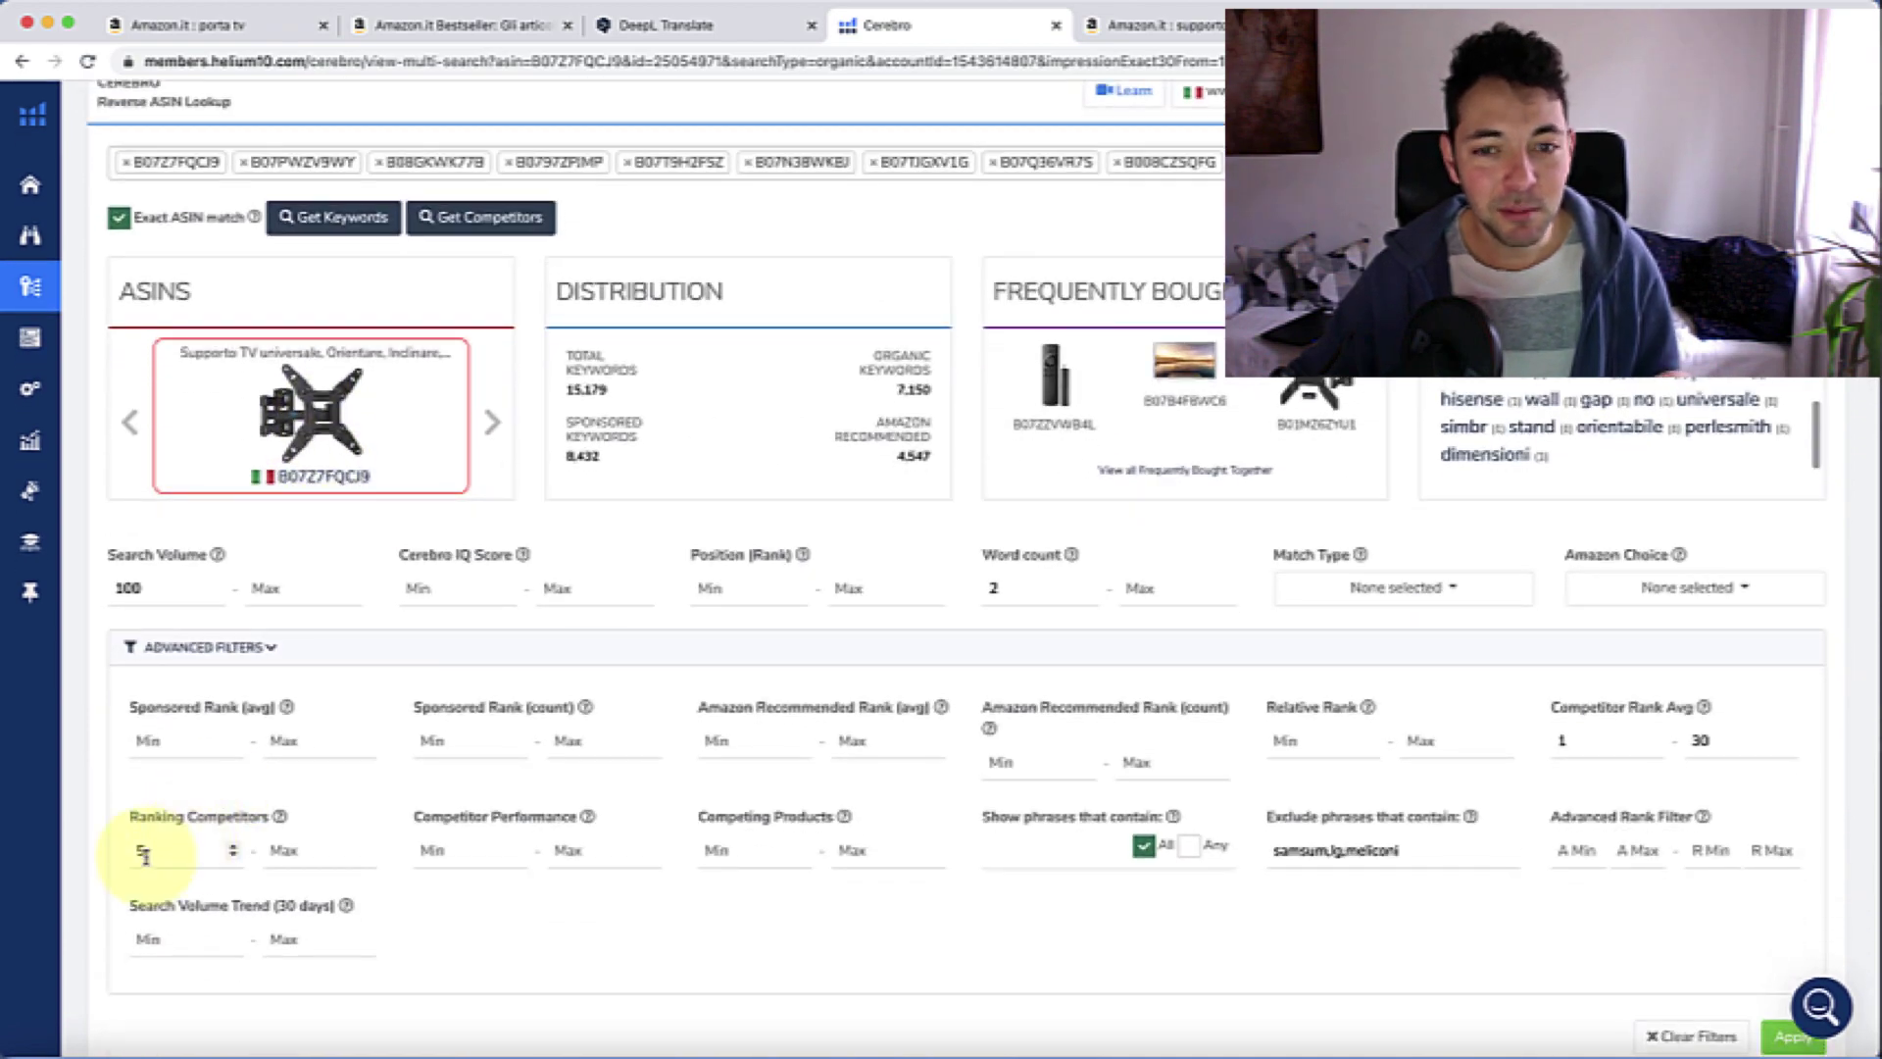
{"action": "scroll", "coordinate": [286, 790], "scroll_direction": "up", "scroll_amount": 2}
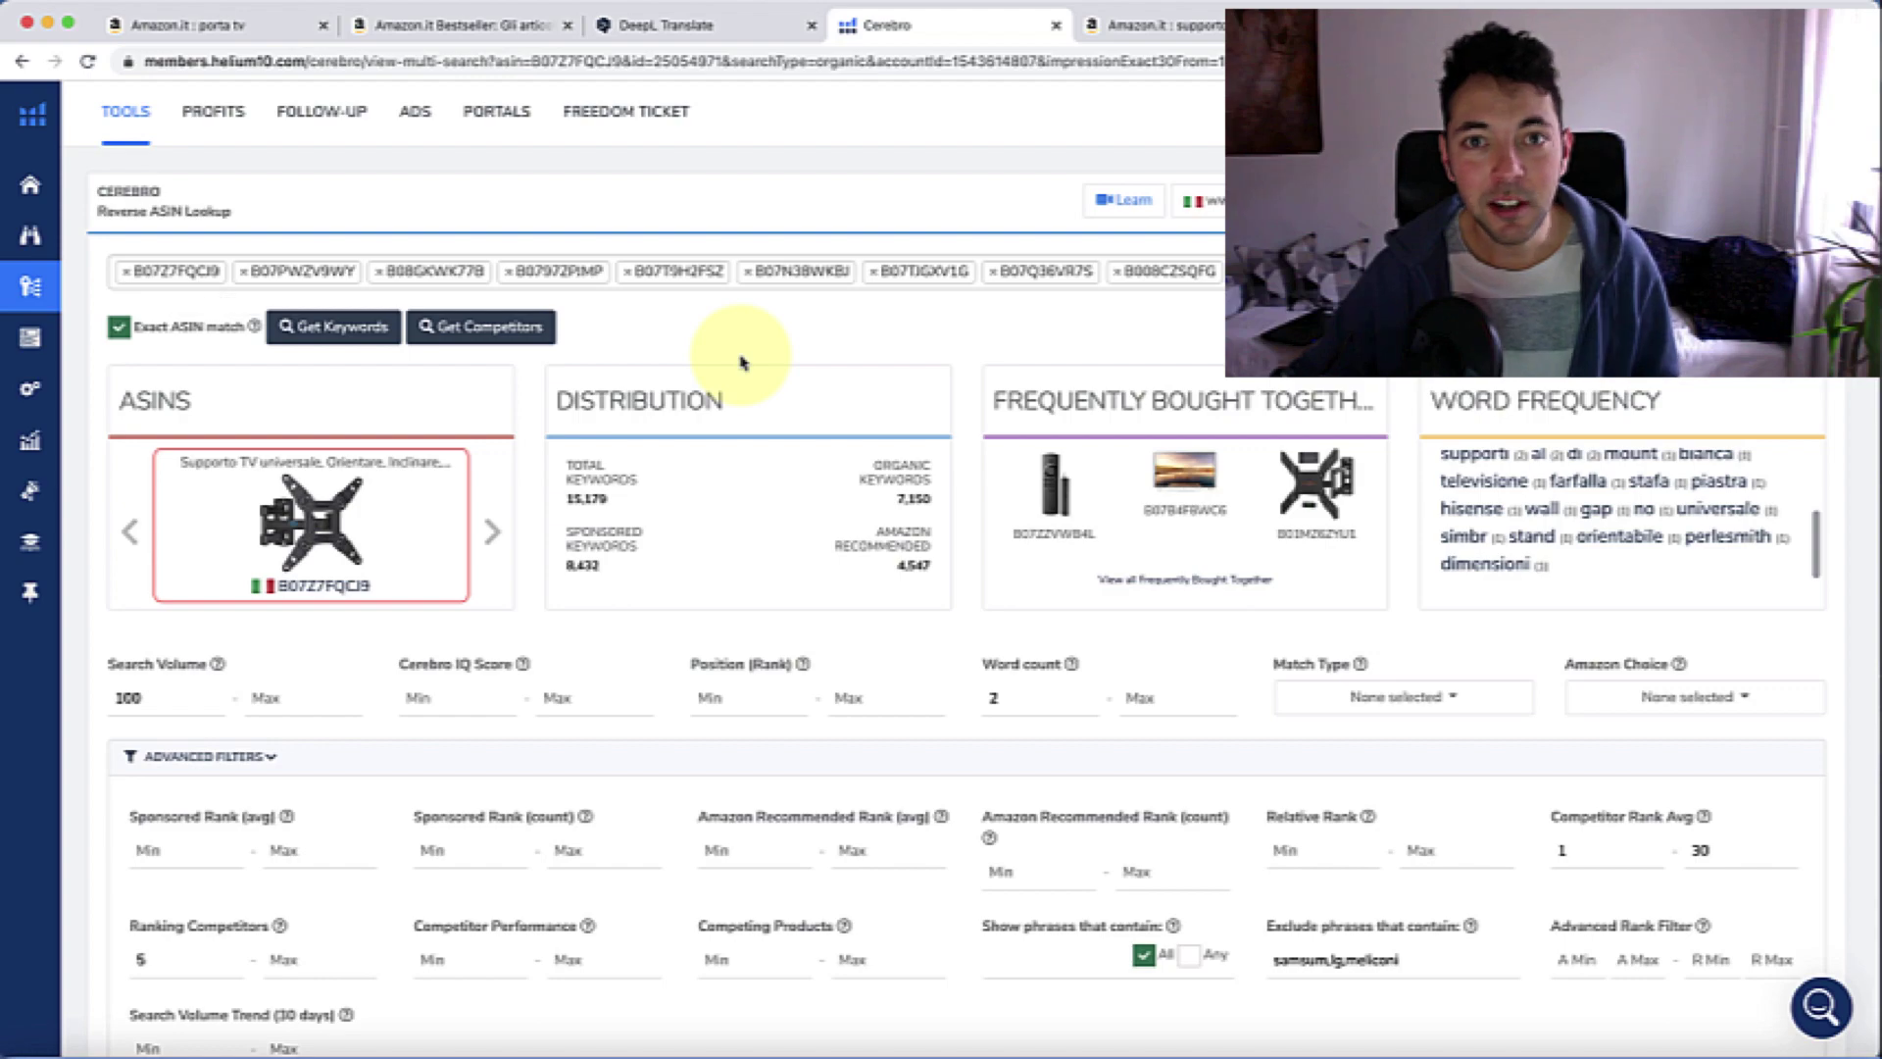
{"action": "scroll", "coordinate": [868, 402], "scroll_direction": "down", "scroll_amount": 2}
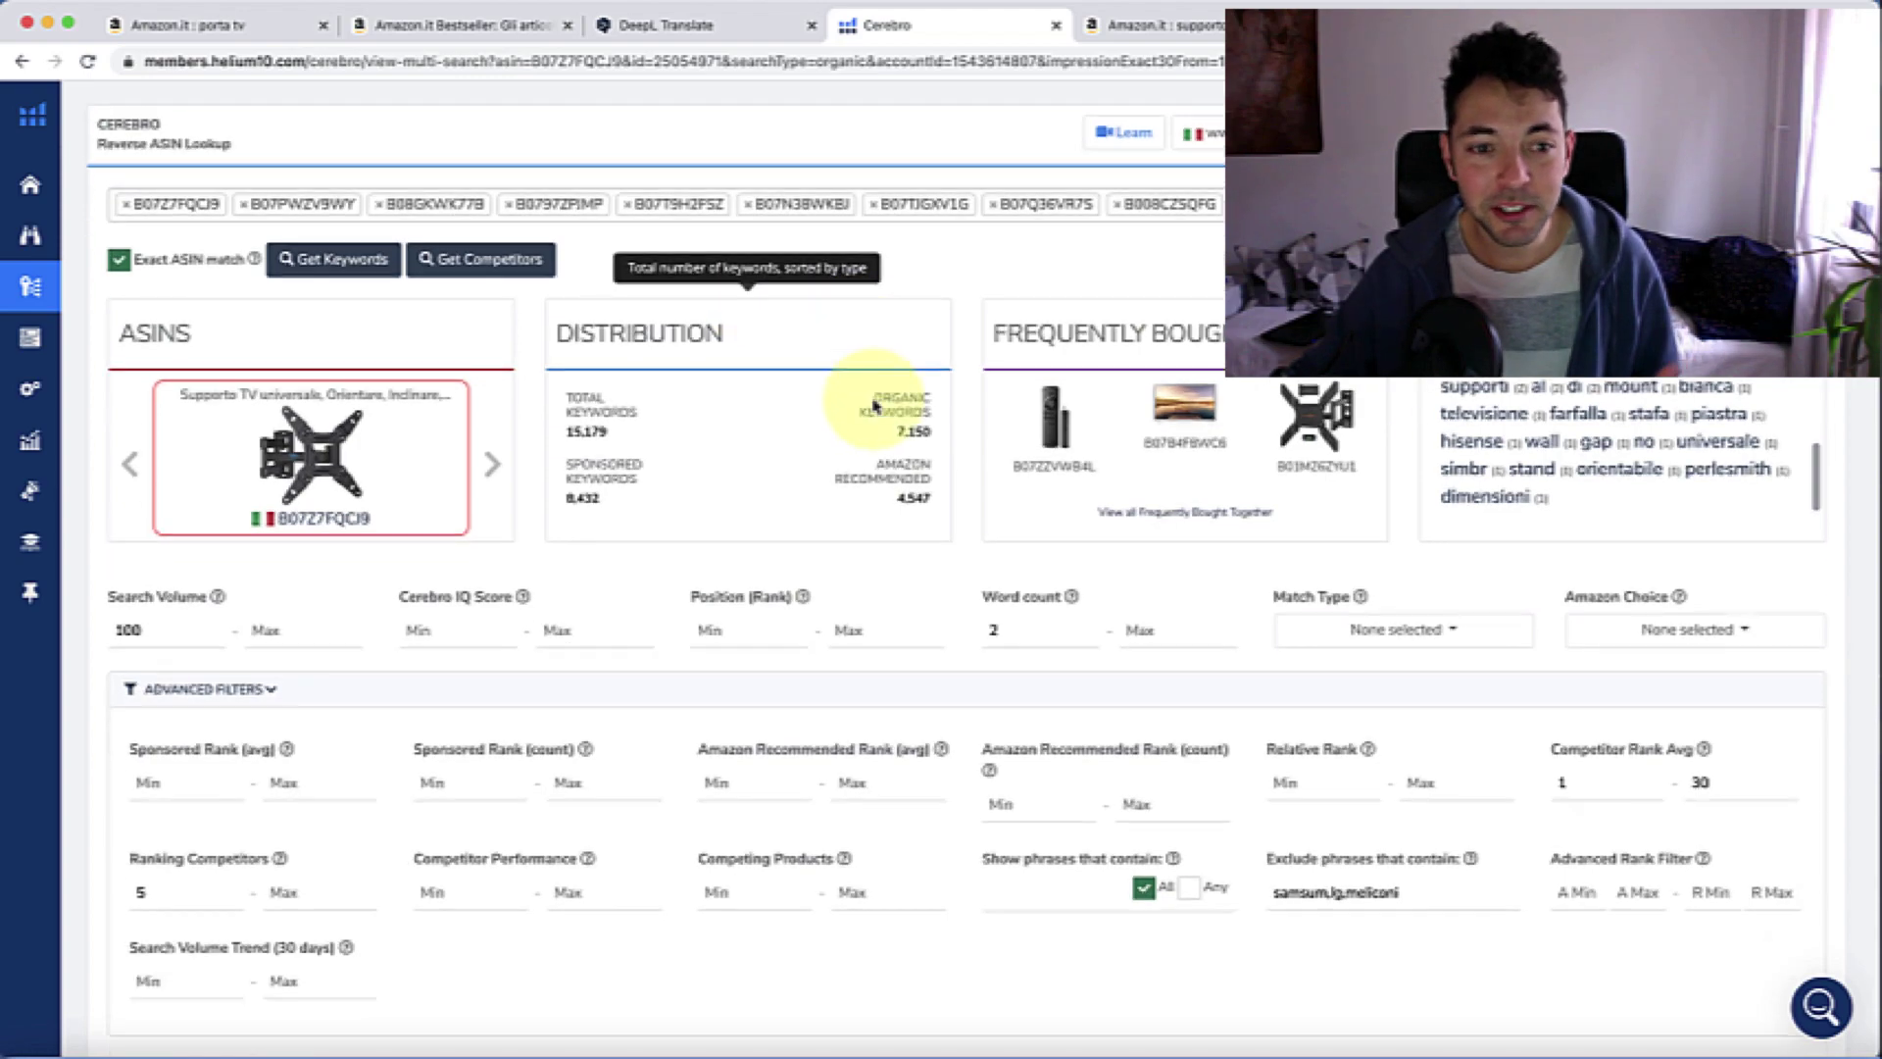
{"action": "scroll", "coordinate": [872, 404], "scroll_direction": "down", "scroll_amount": 15}
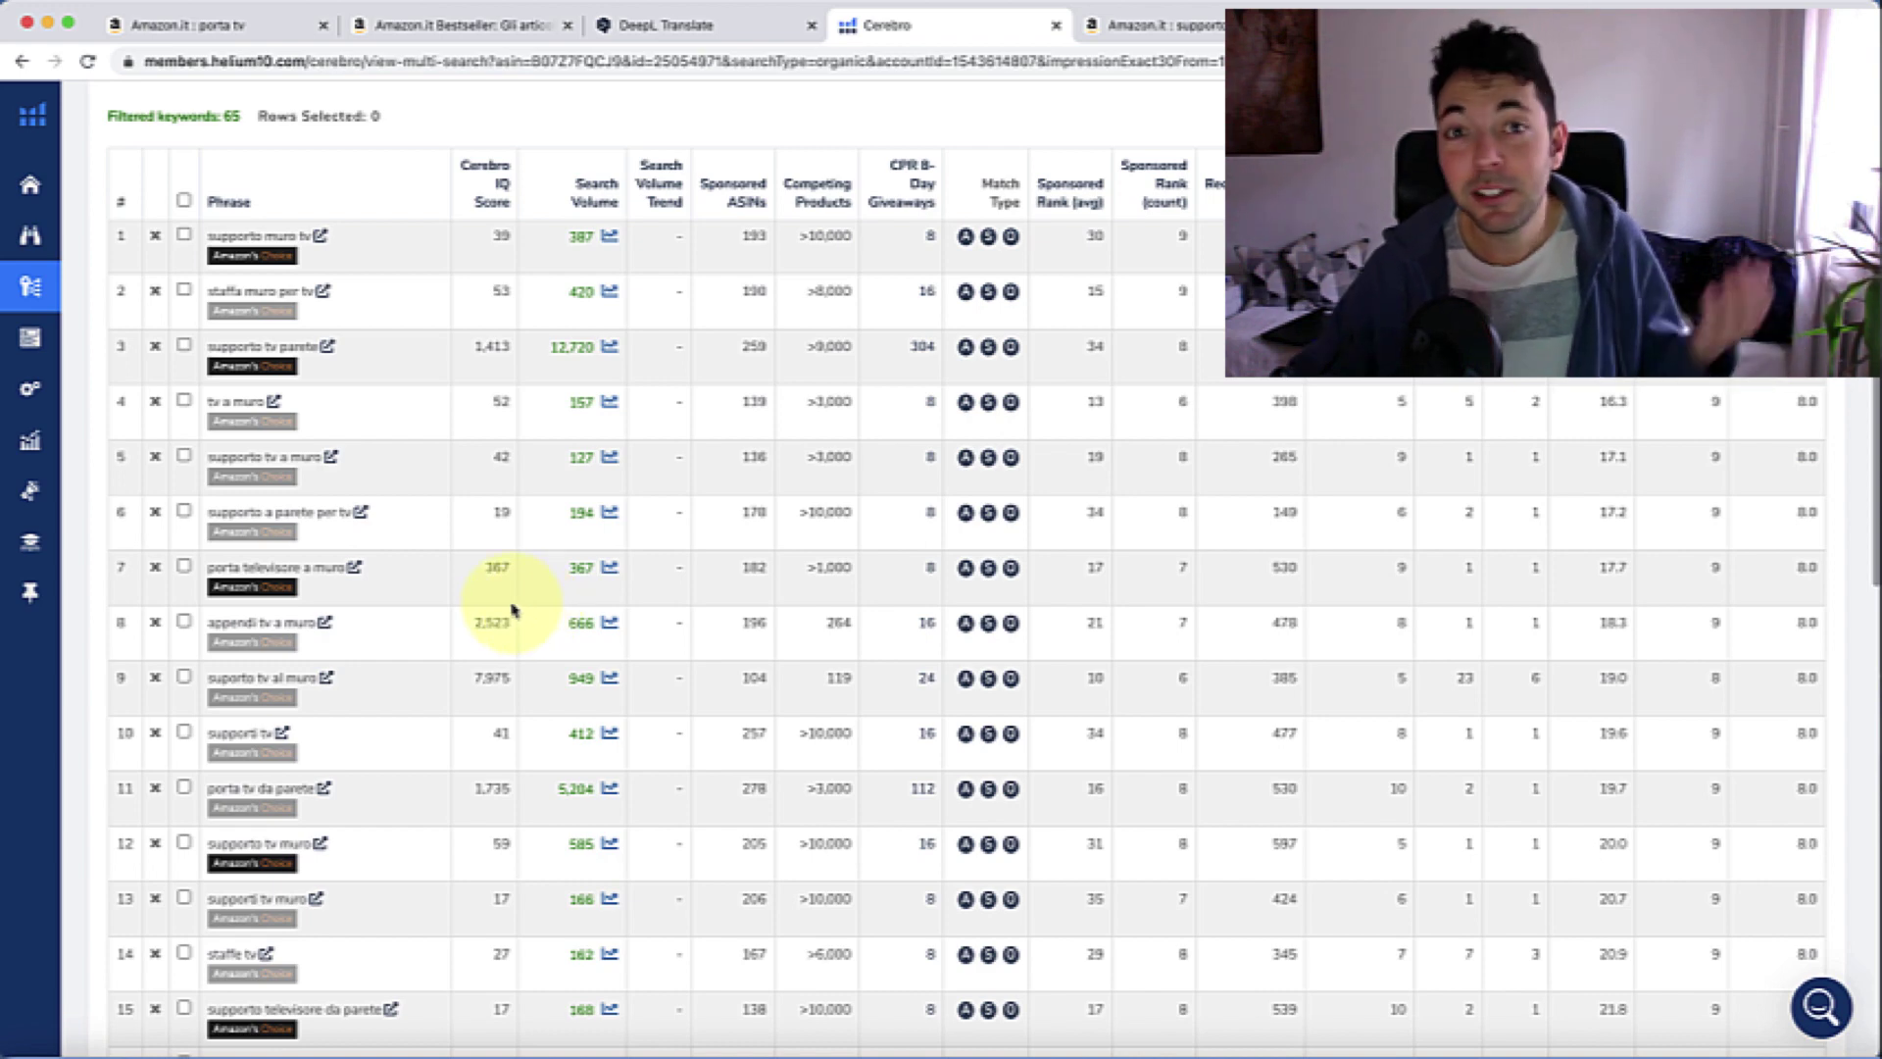
{"action": "scroll", "coordinate": [333, 667], "scroll_direction": "up", "scroll_amount": 10}
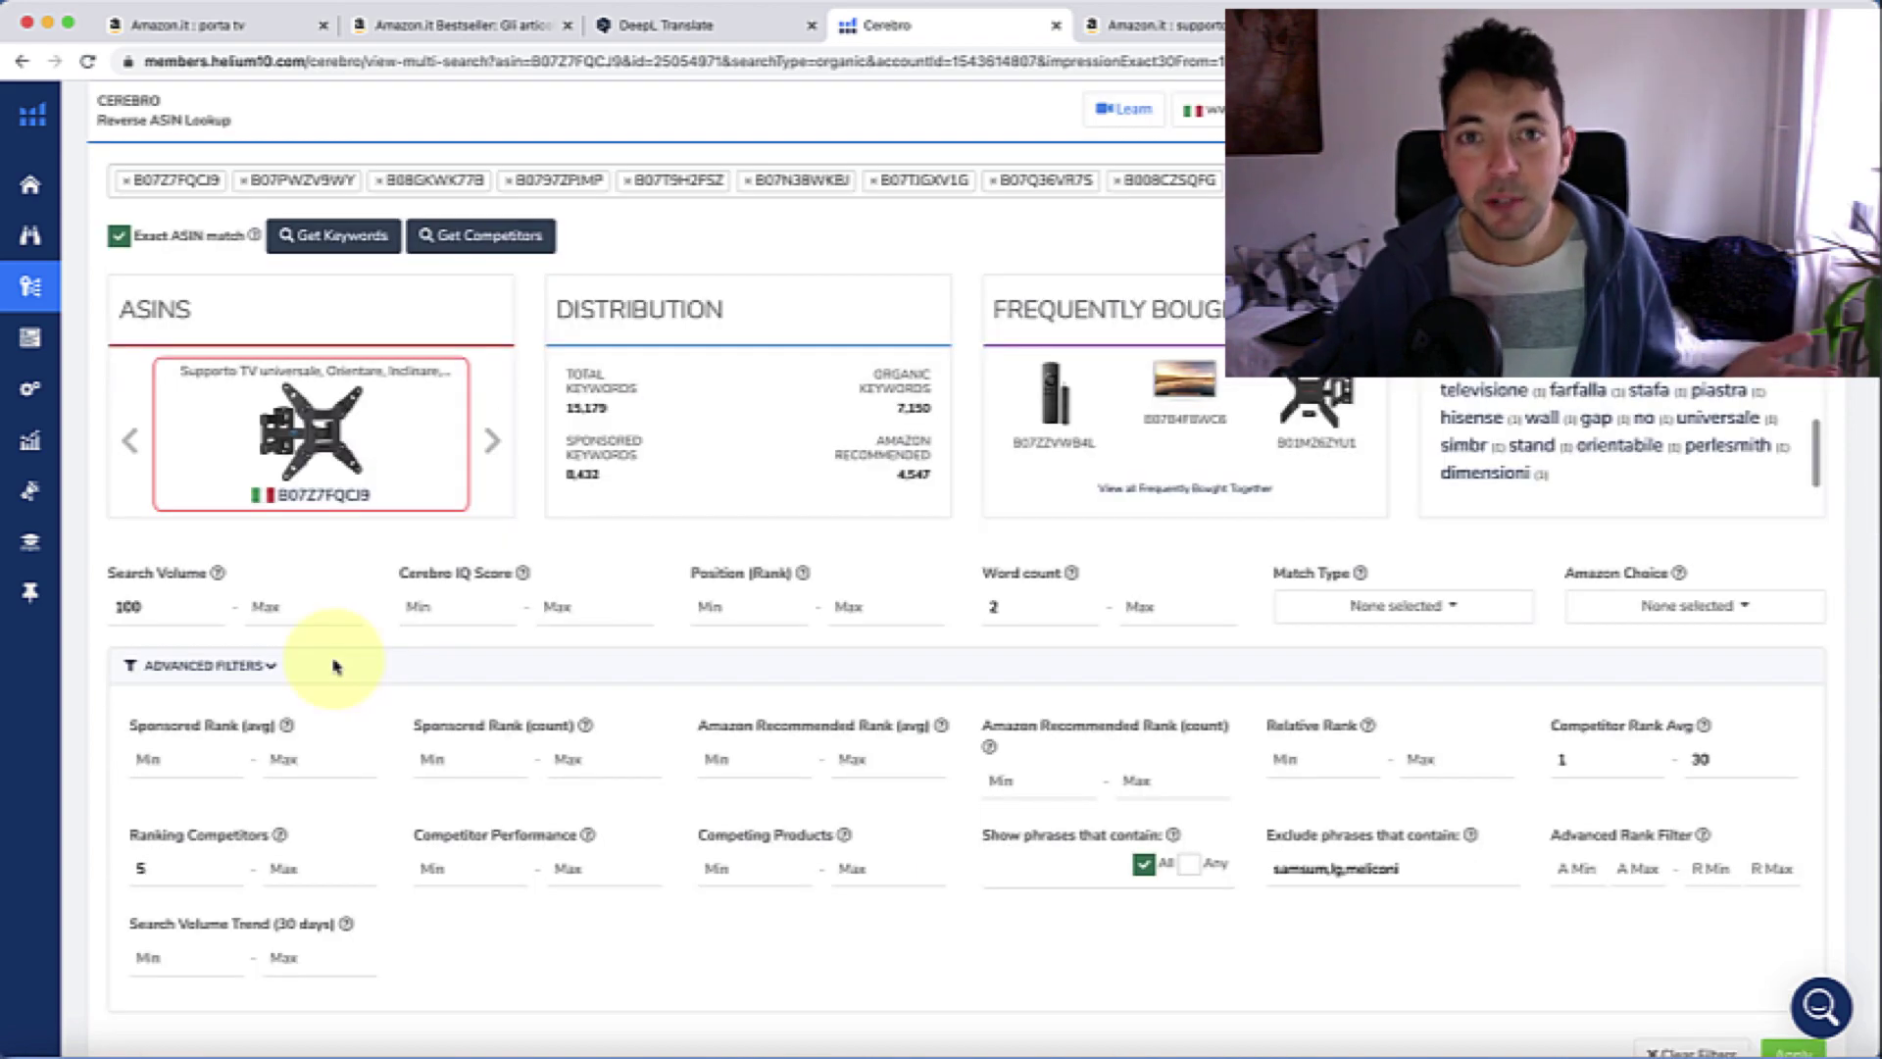
{"action": "scroll", "coordinate": [337, 669], "scroll_direction": "up", "scroll_amount": 1}
{"action": "scroll", "coordinate": [343, 686], "scroll_direction": "up", "scroll_amount": 1}
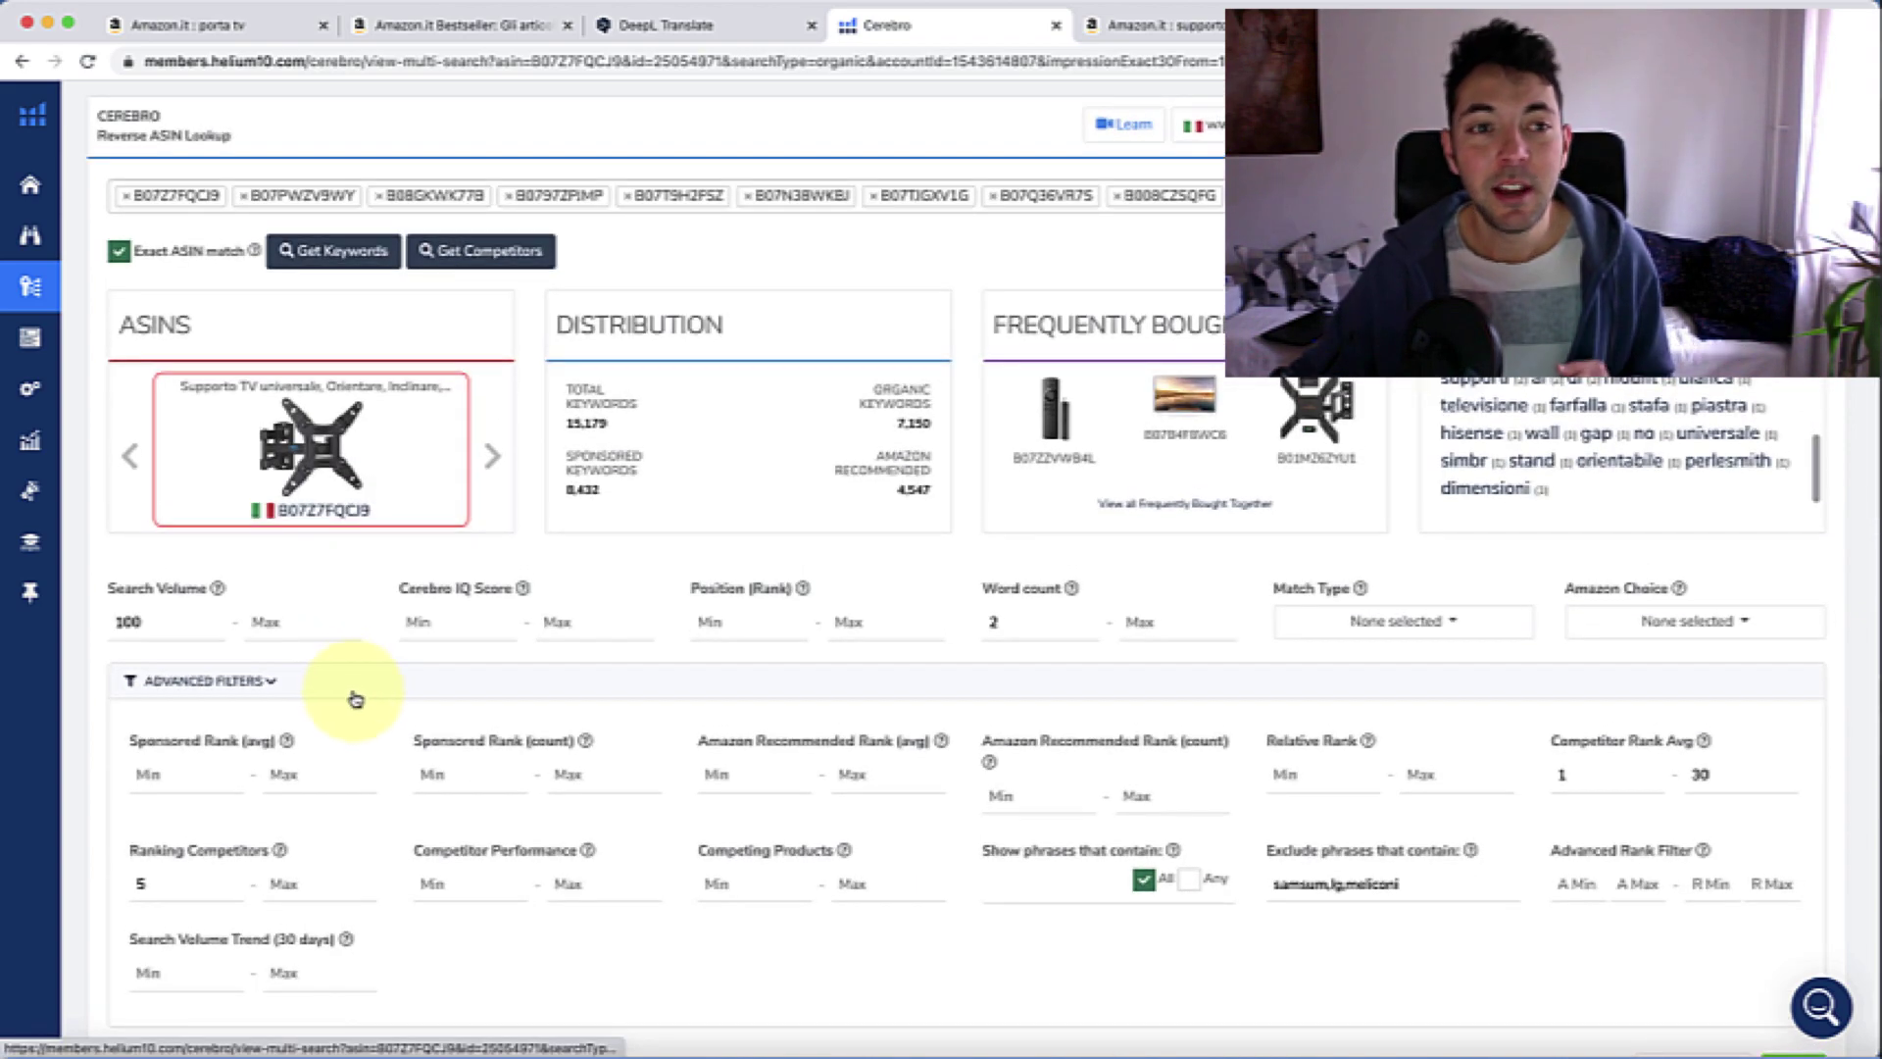